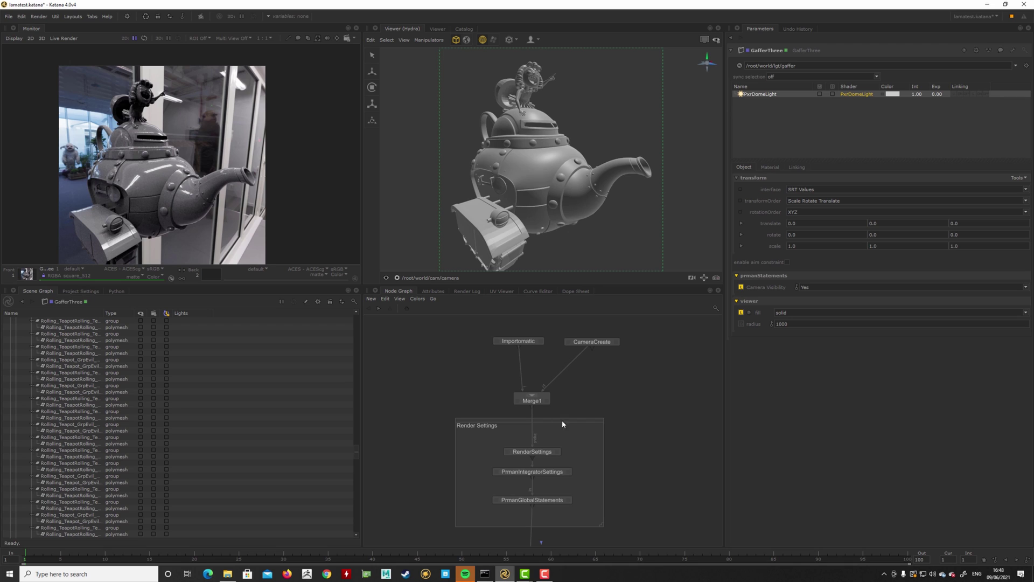
Review the parameters of the Importomatic, RenderSettings, PrmanIntegratorSettings and PrmanGlobalStatements nodes.
double_click(525, 342)
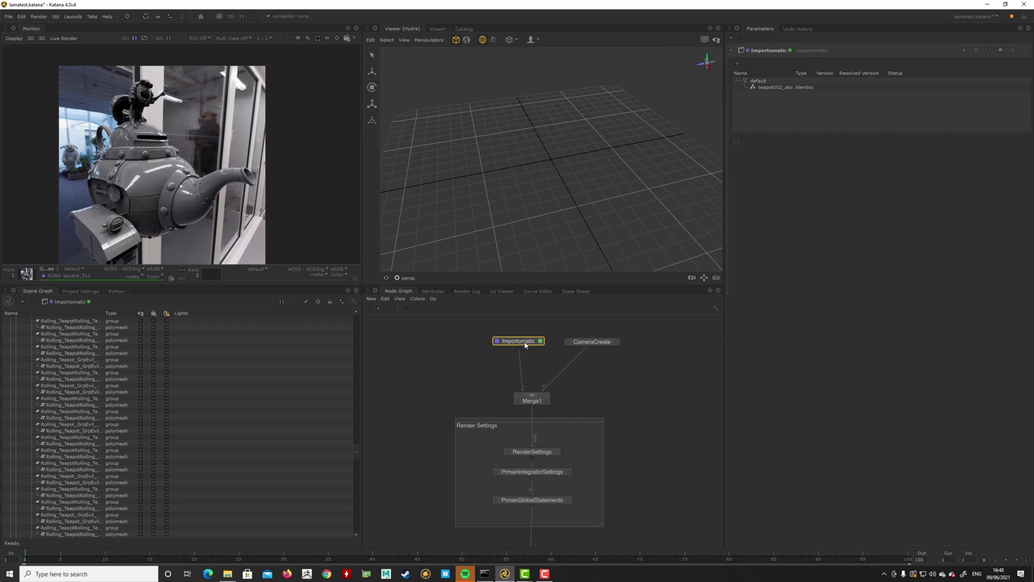
middle_click_drag(649, 453, 650, 409)
double_click(531, 408)
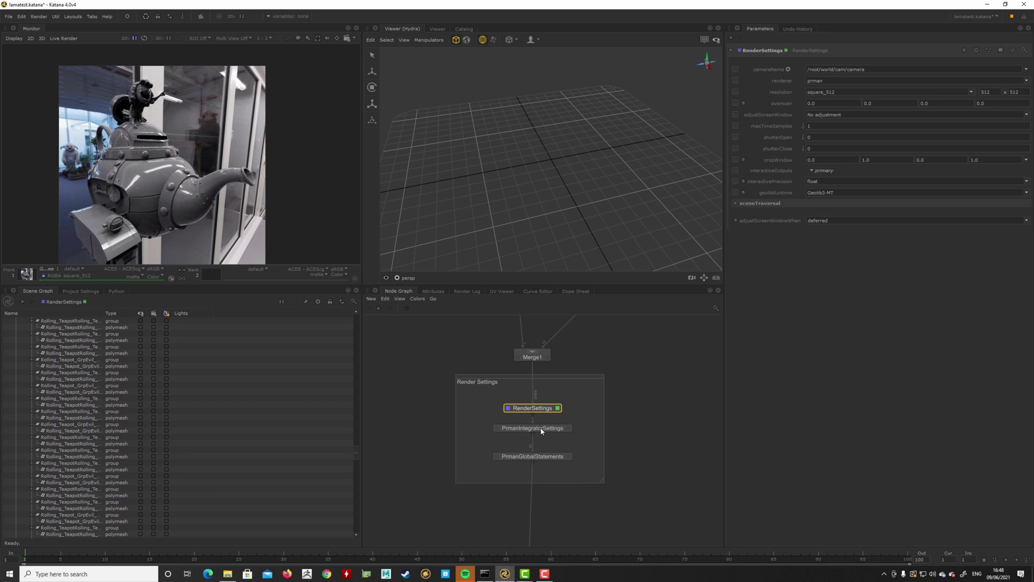
double_click(541, 428)
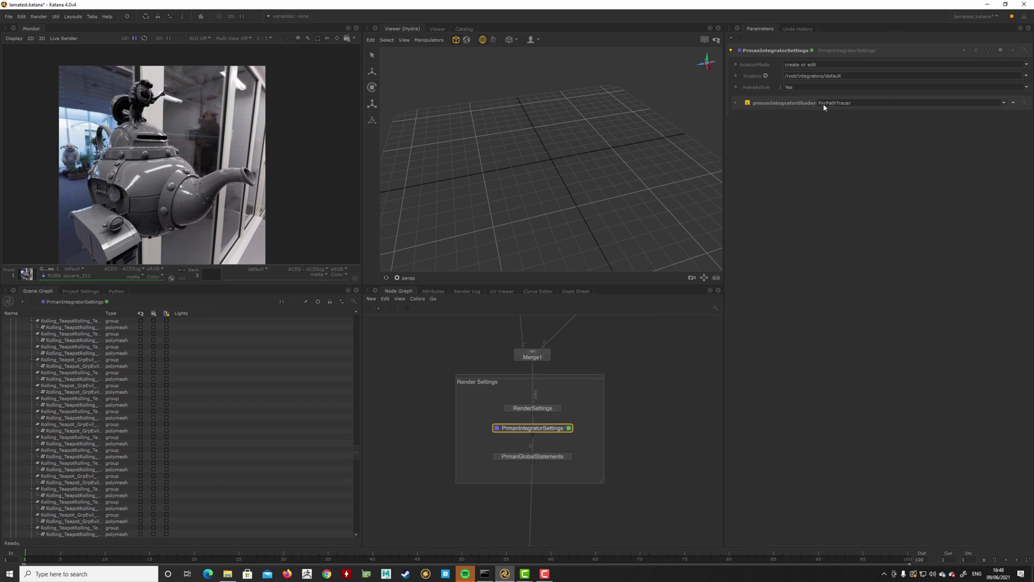
double_click(552, 457)
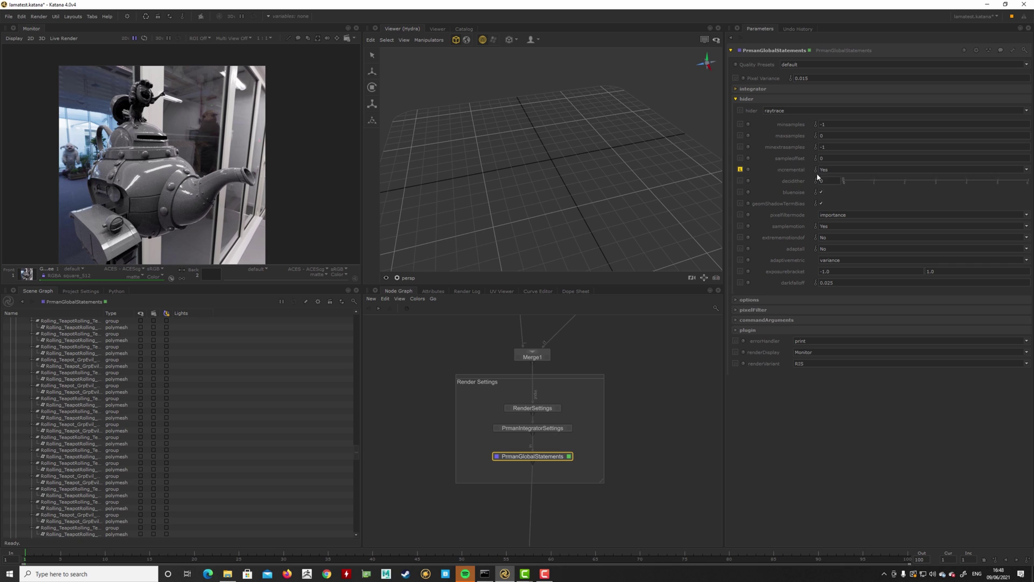
Examine the NetworkMaterialCreate node's parameters and follow the graph through Merge2 and MaterialAssign.
middle_click_drag(605, 468, 607, 394)
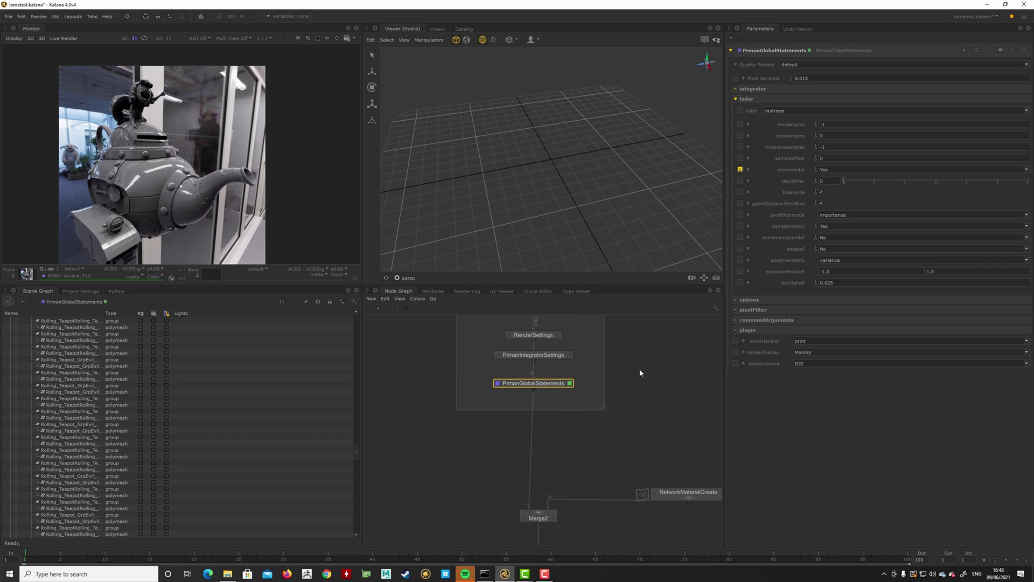
middle_click_drag(700, 494, 659, 424)
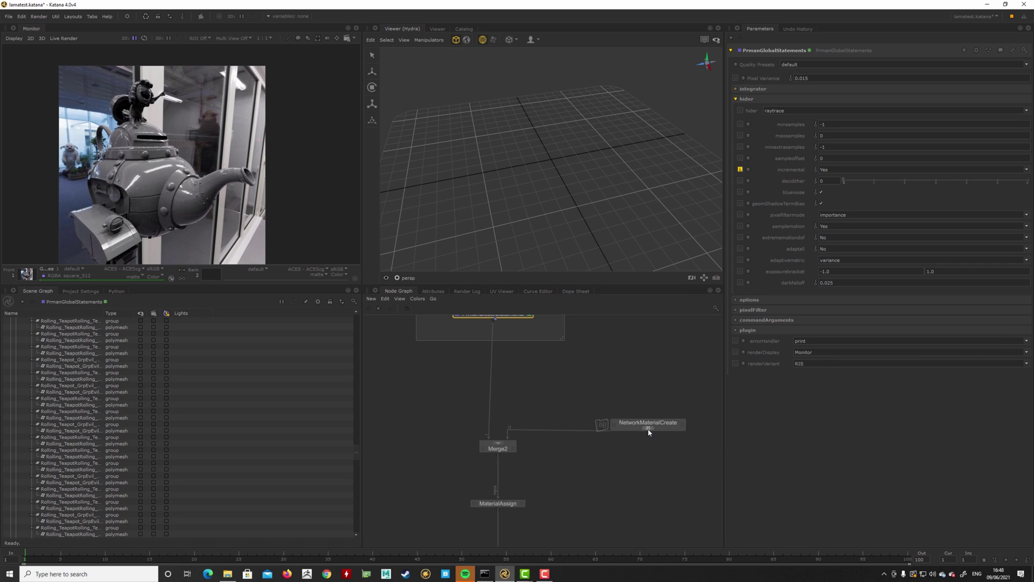
double_click(665, 430)
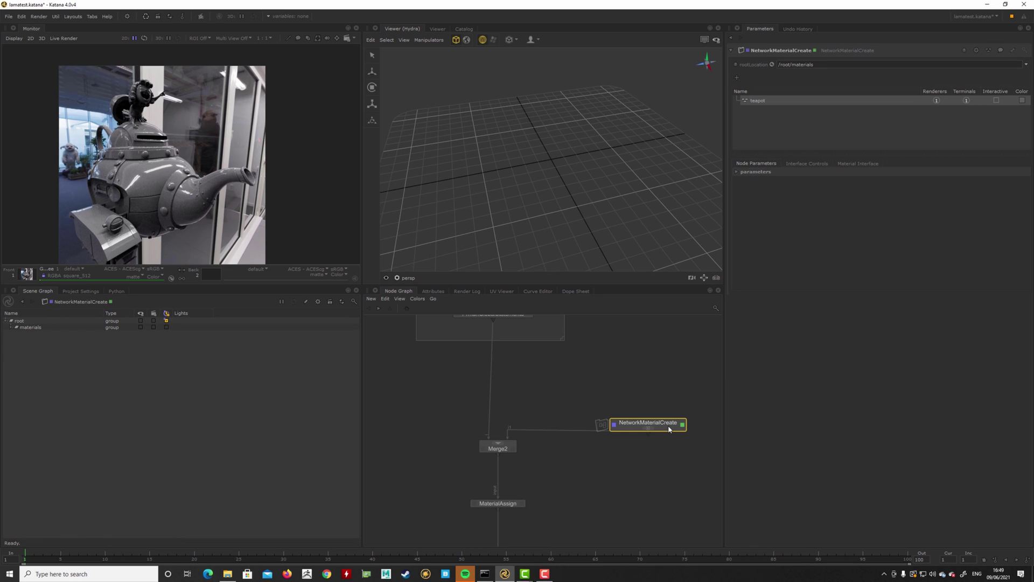
left_click(649, 466)
middle_click_drag(632, 388, 637, 389)
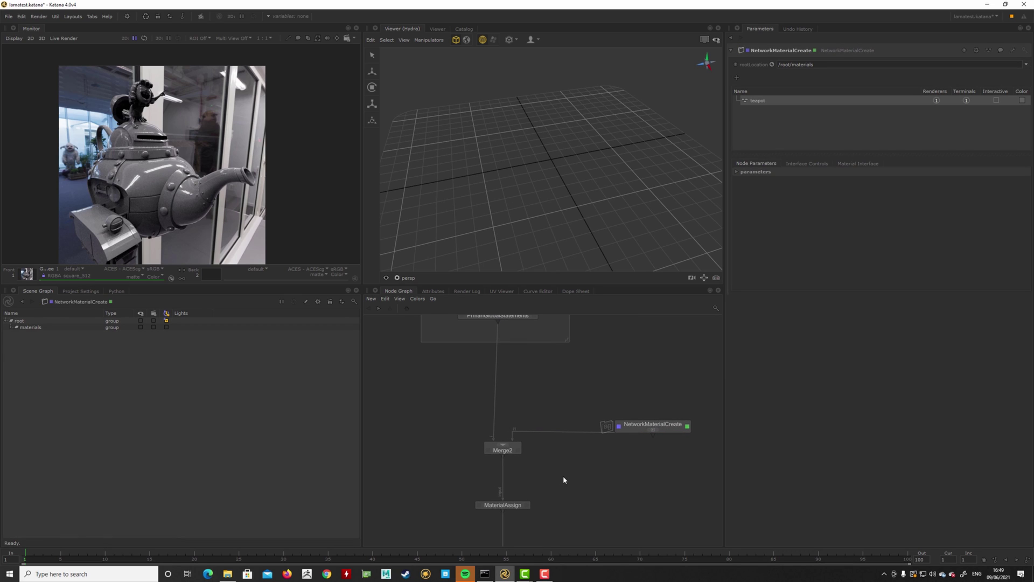
left_click(508, 451)
left_click(612, 505)
middle_click_drag(611, 505, 585, 443)
double_click(519, 467)
View the scene from the GafferThree node, look through /root/world/cam/camera and orbit that camera around the teapot.
middle_click_drag(526, 536, 532, 471)
double_click(532, 469)
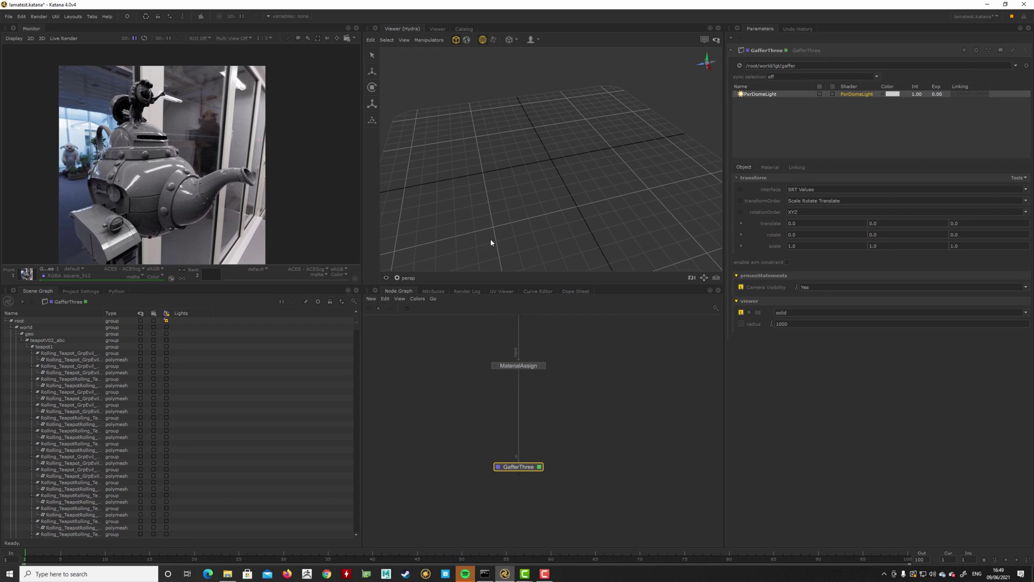
left_click(405, 277)
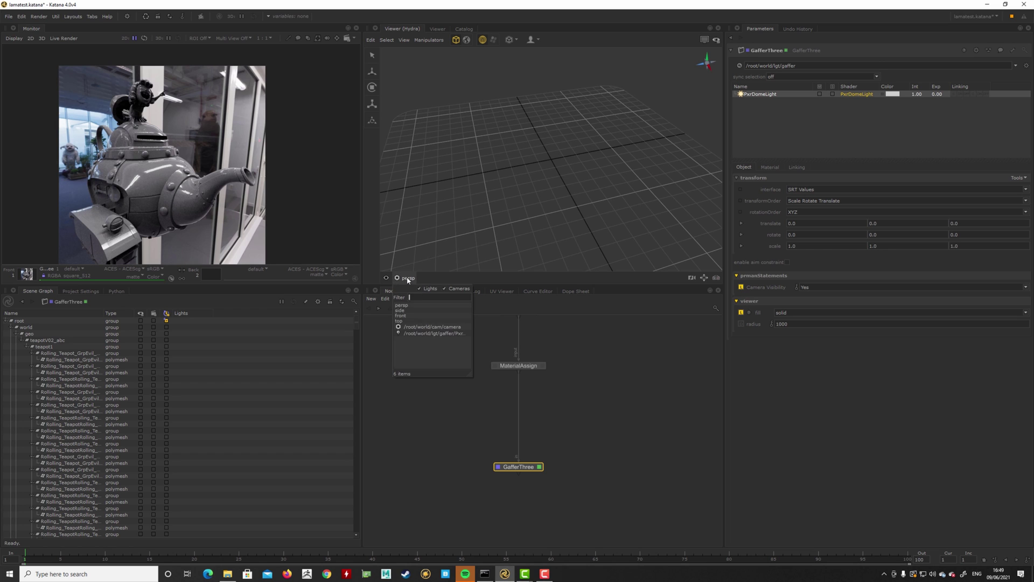
left_click(435, 330)
left_click_drag(467, 225, 507, 217, "alt")
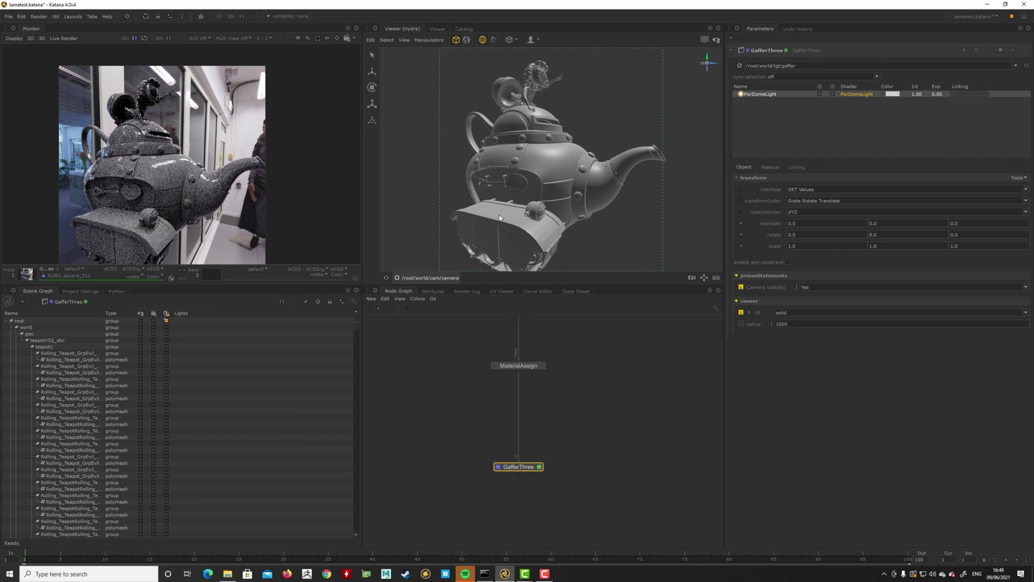
Open the NetworkMaterialCreate shading network and shift its topmost input shader slightly away from LamaAdd.
middle_click_drag(607, 384, 564, 473)
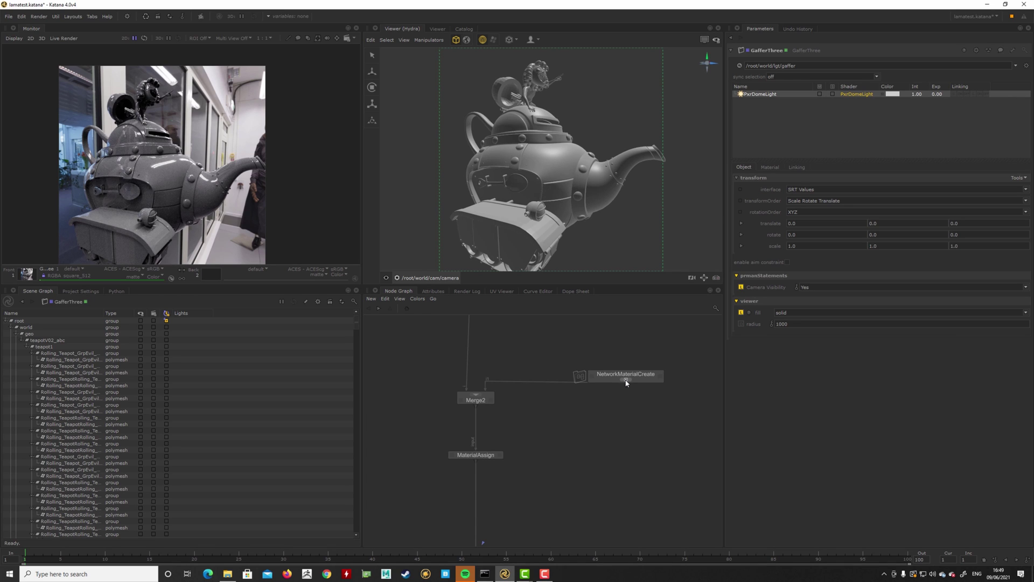
left_click(626, 380)
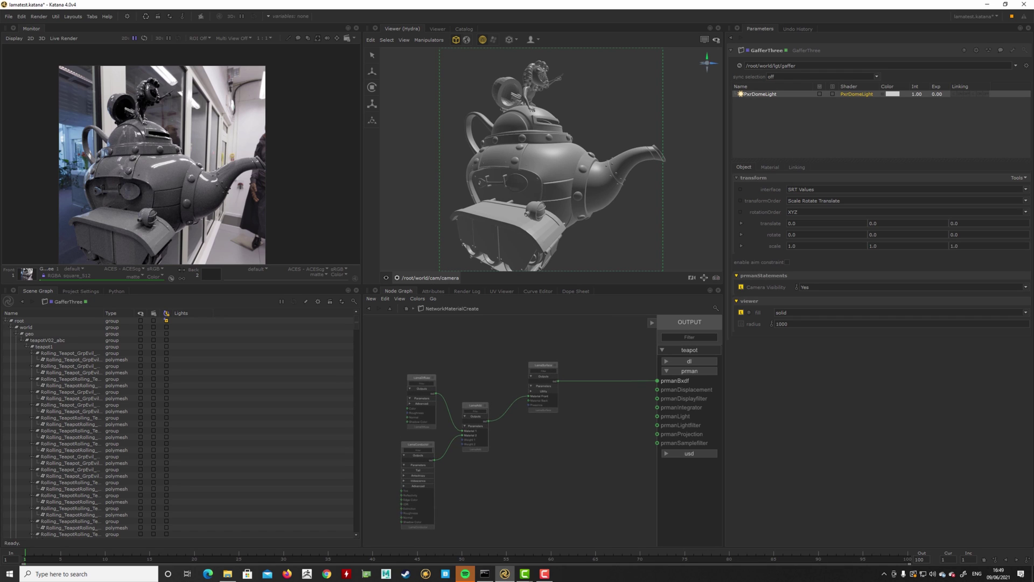
middle_click_drag(444, 393, 446, 394)
left_click_drag(424, 380, 414, 375)
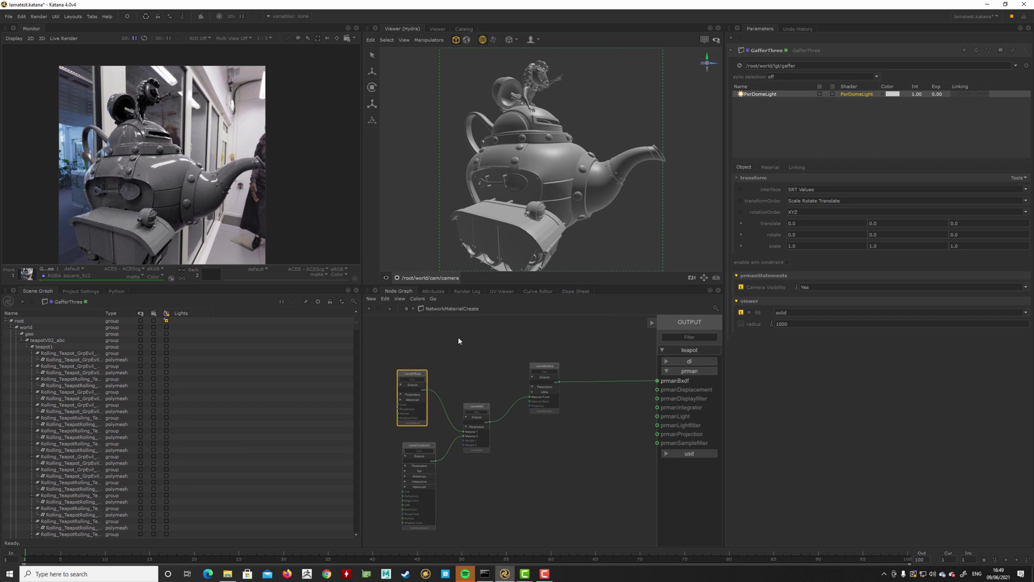
left_click(458, 339)
middle_click_drag(471, 352, 496, 364)
scroll(502, 359, "up", 3)
scroll(496, 371, "up", 3)
scroll(501, 374, "down", 3)
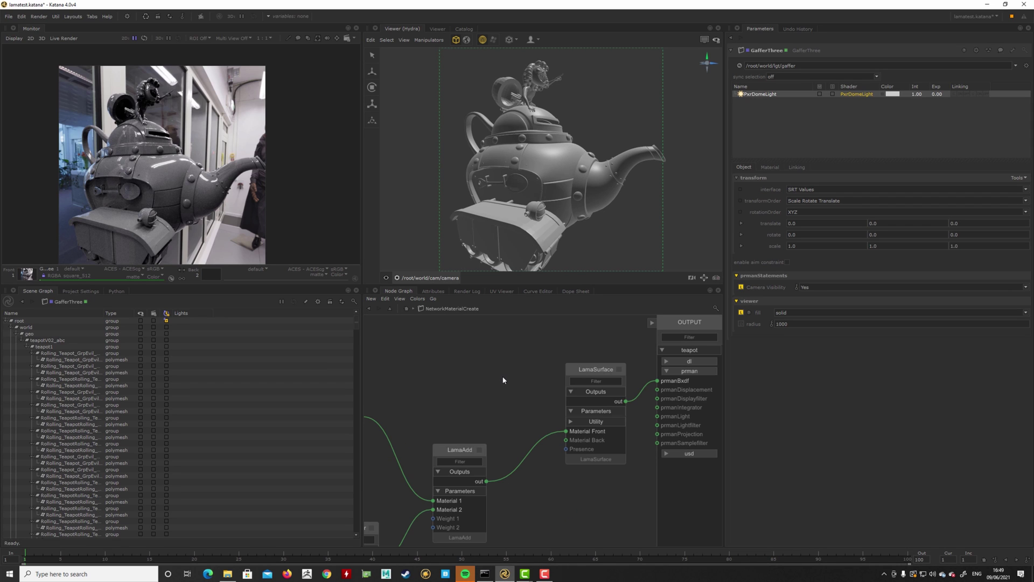
scroll(503, 379, "down", 3)
Add a second LamaSurface node and place it below the existing shader chain.
middle_click_drag(558, 472, 542, 447)
key("Tab")
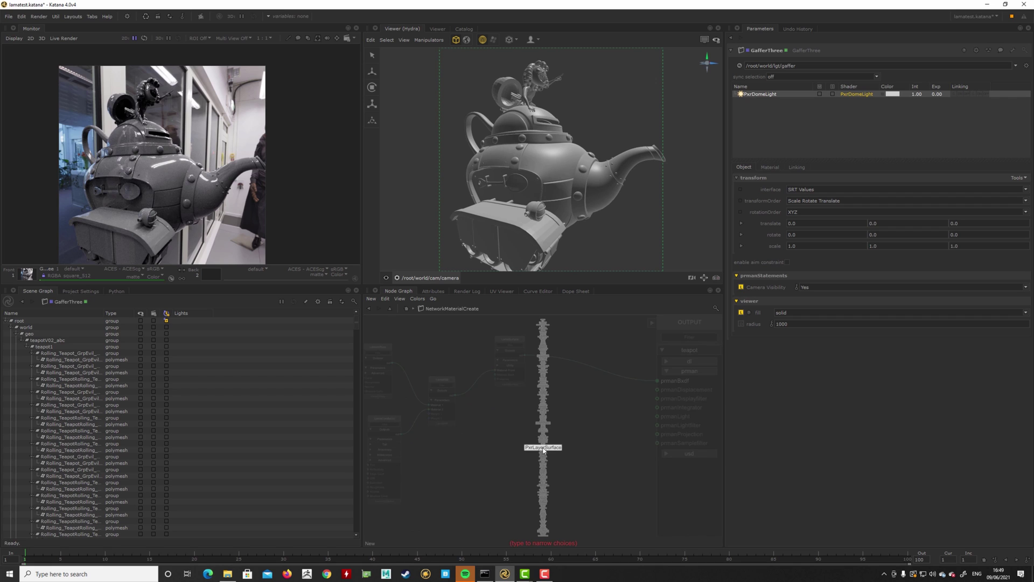
type("lama")
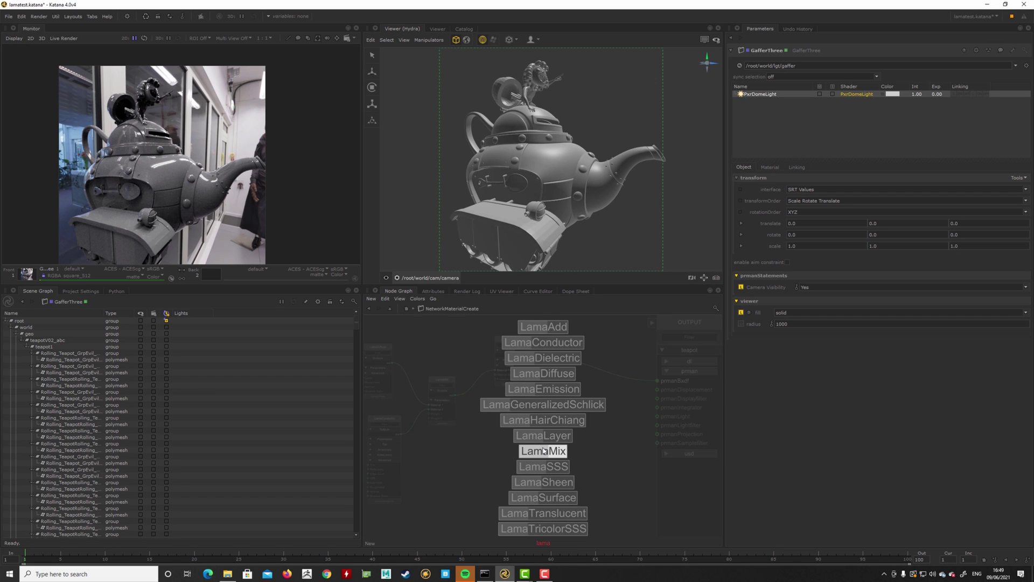
key("Down")
key("Down")
key("Down")
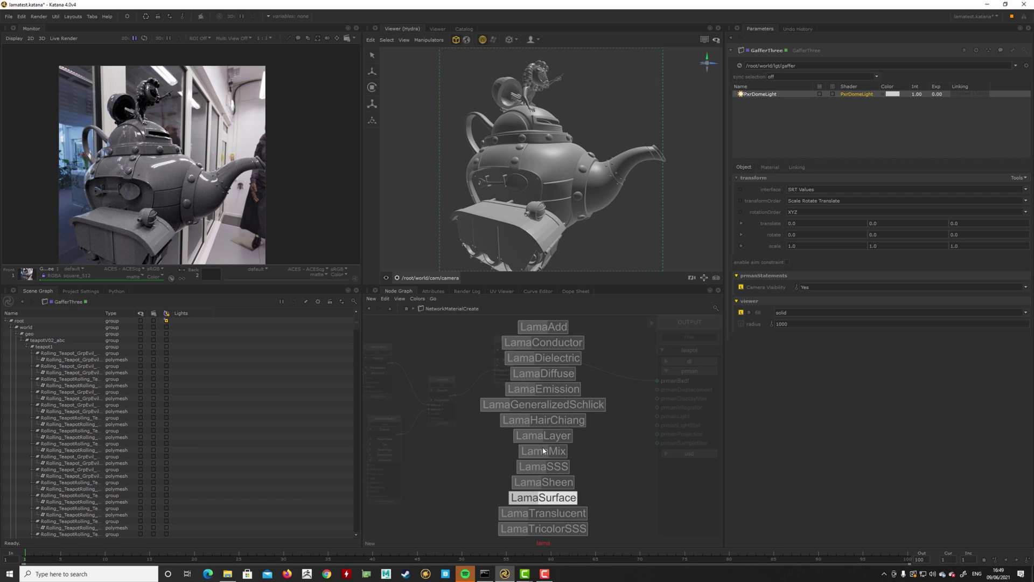
key("Return")
left_click(526, 443)
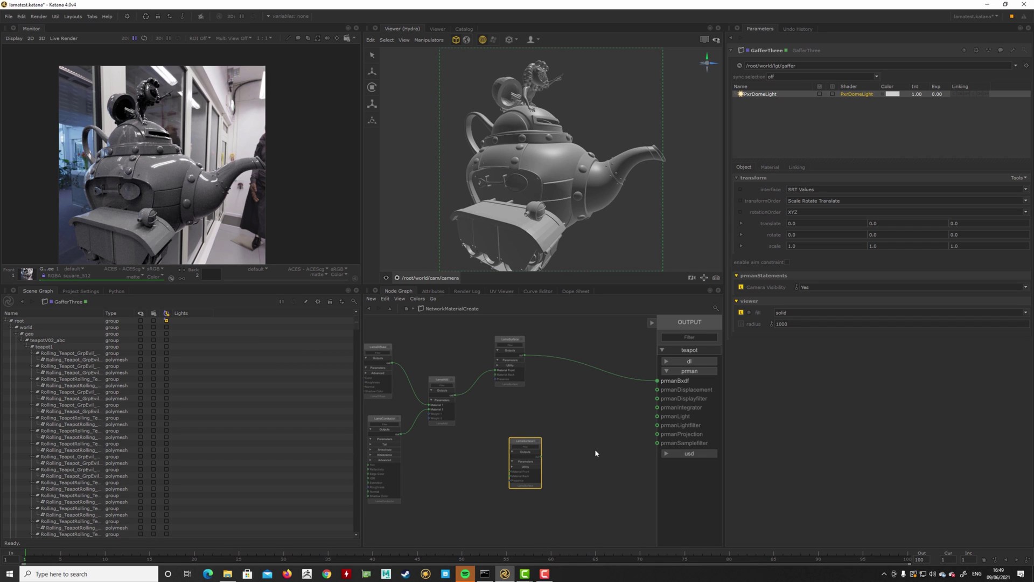
left_click_drag(528, 443, 518, 474)
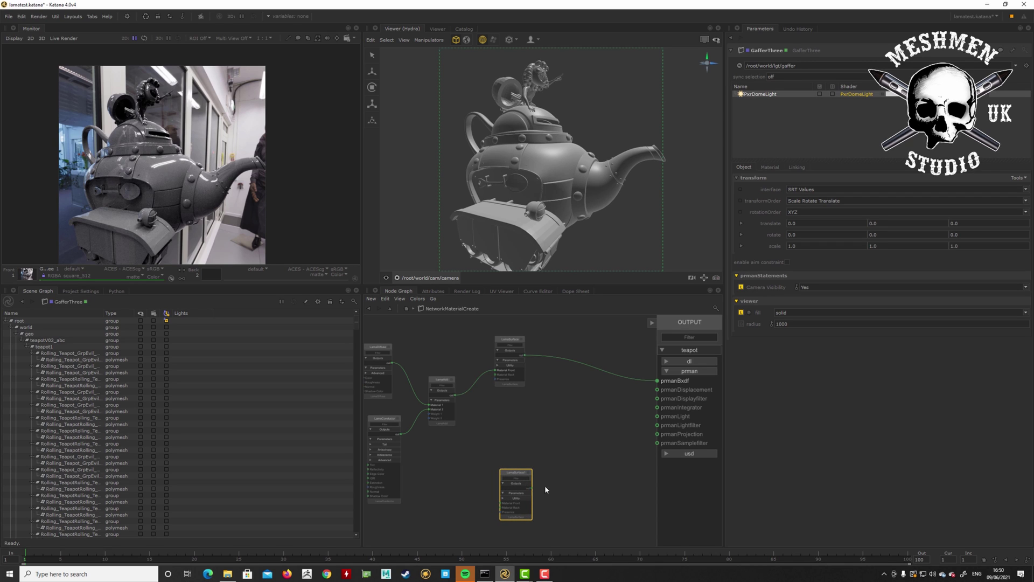
Connect the new LamaSurface node's output to the teapot material's prmanBxdf input.
middle_click_drag(550, 474, 549, 458)
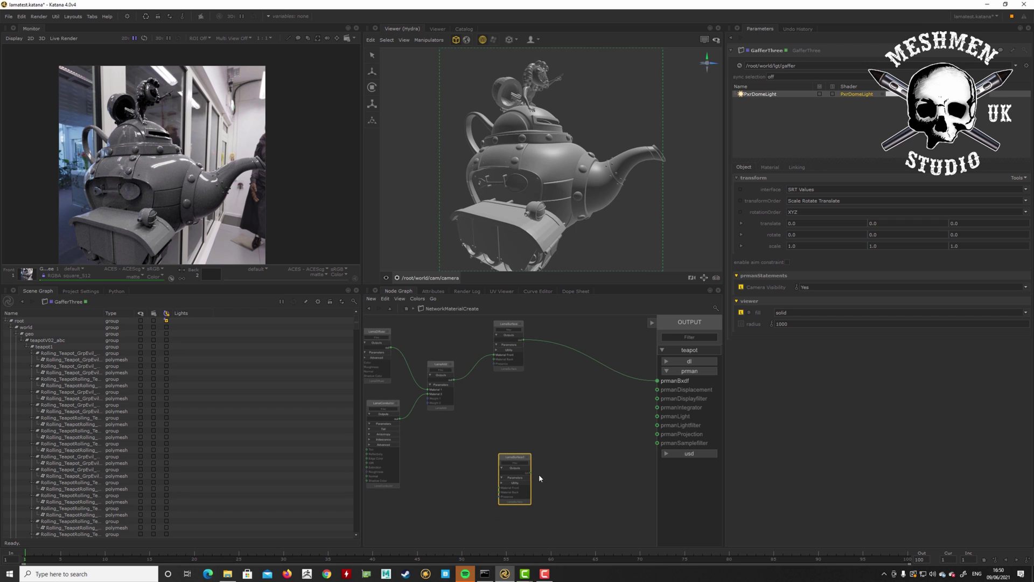
left_click(531, 473)
left_click(657, 380)
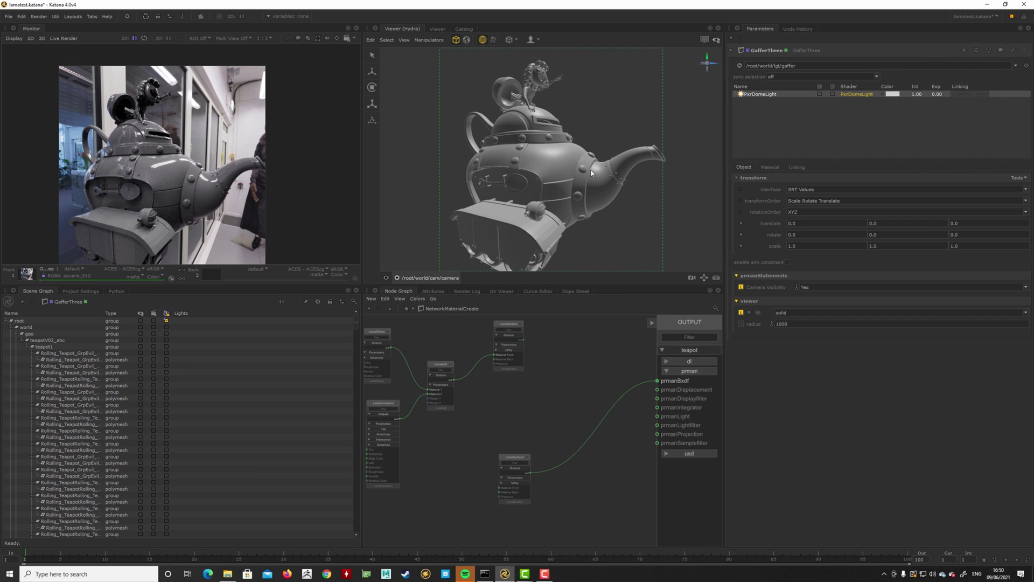
Enable live render updates for the teapot material under materials in the scene graph.
left_click_drag(591, 173, 574, 175, "alt")
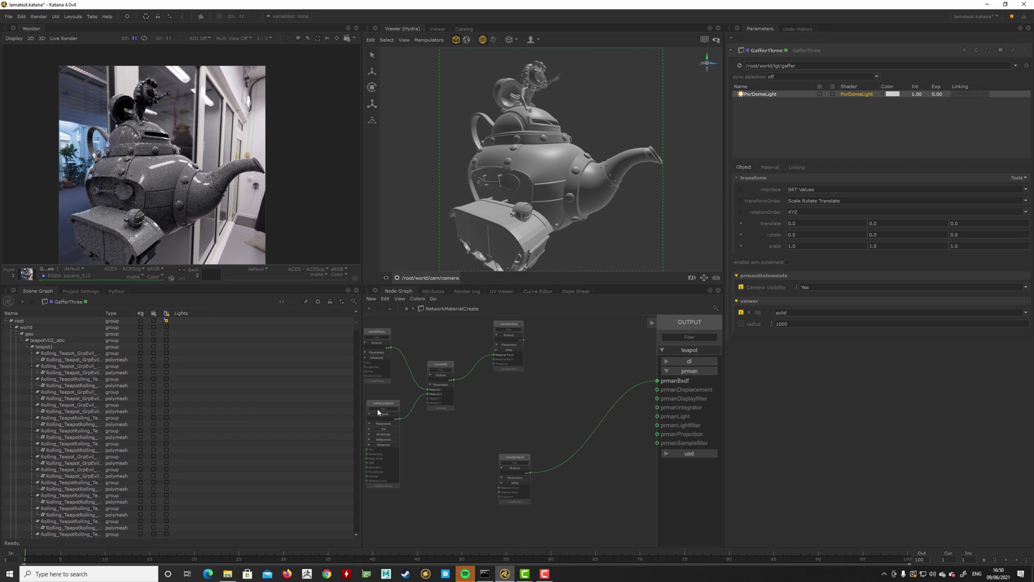
scroll(357, 326, "down", 10)
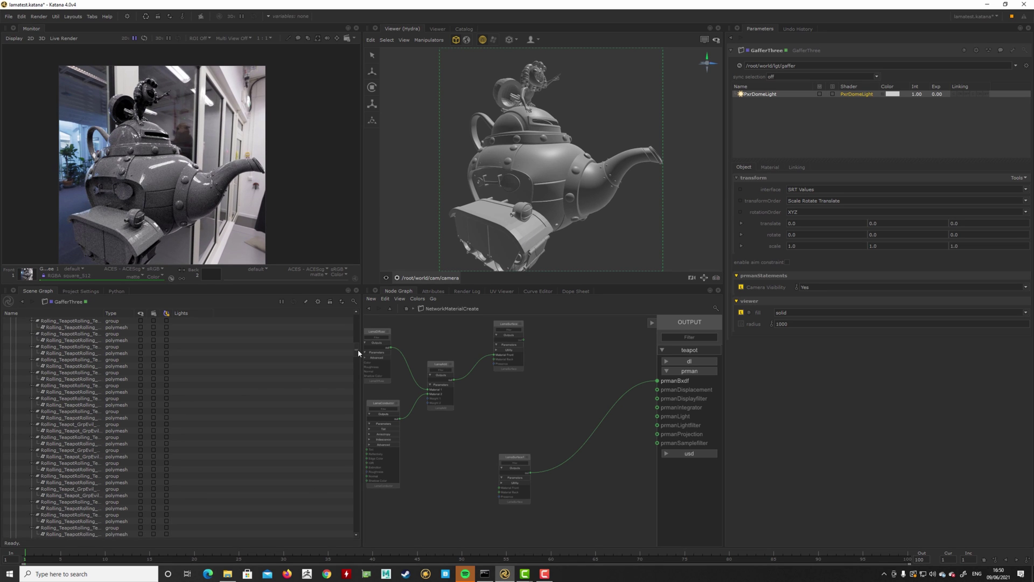
scroll(350, 474, "down", 6)
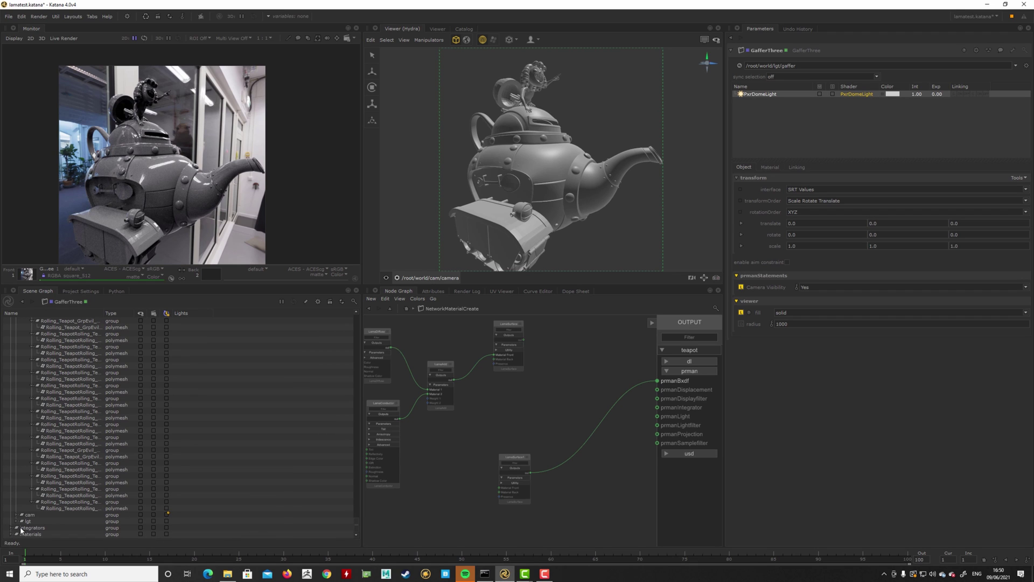
scroll(97, 529, "down", 1)
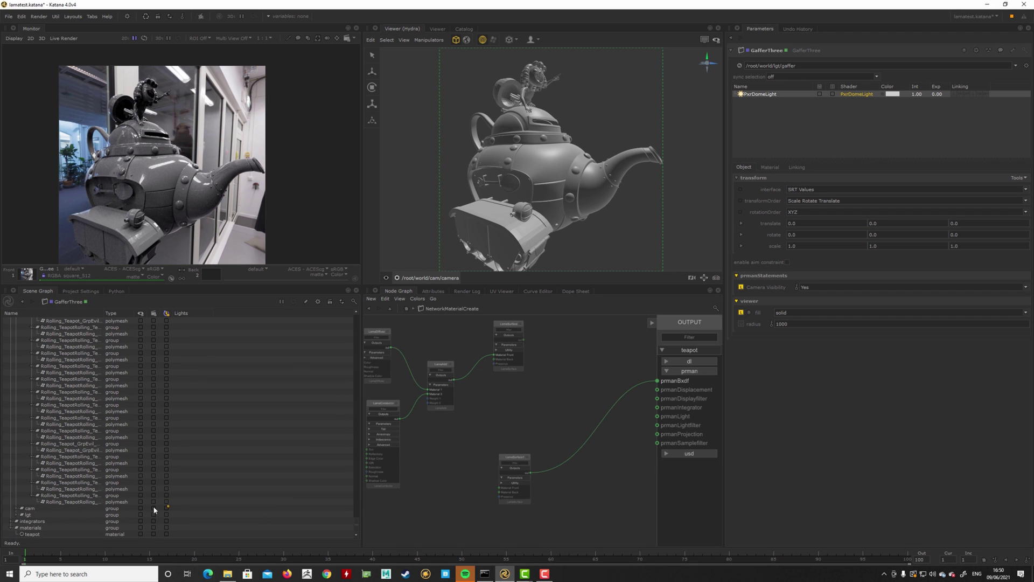
left_click(167, 534)
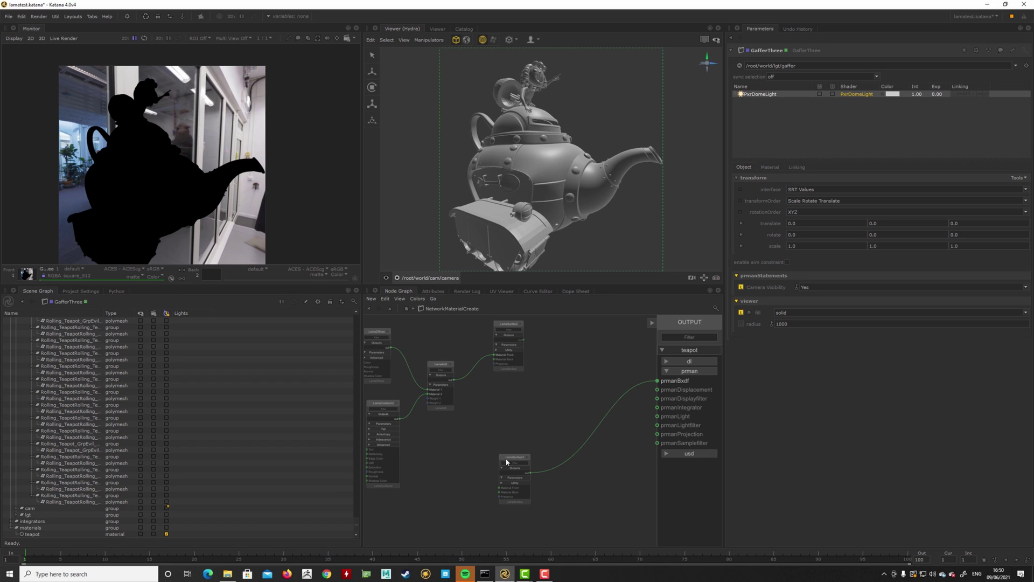
Connect the original LamaSurface to prmanBxdf, switch prmanBxdf back to the new LamaSurface and show that node's parameters.
left_click_drag(505, 458, 503, 458)
left_click_drag(521, 340, 657, 381)
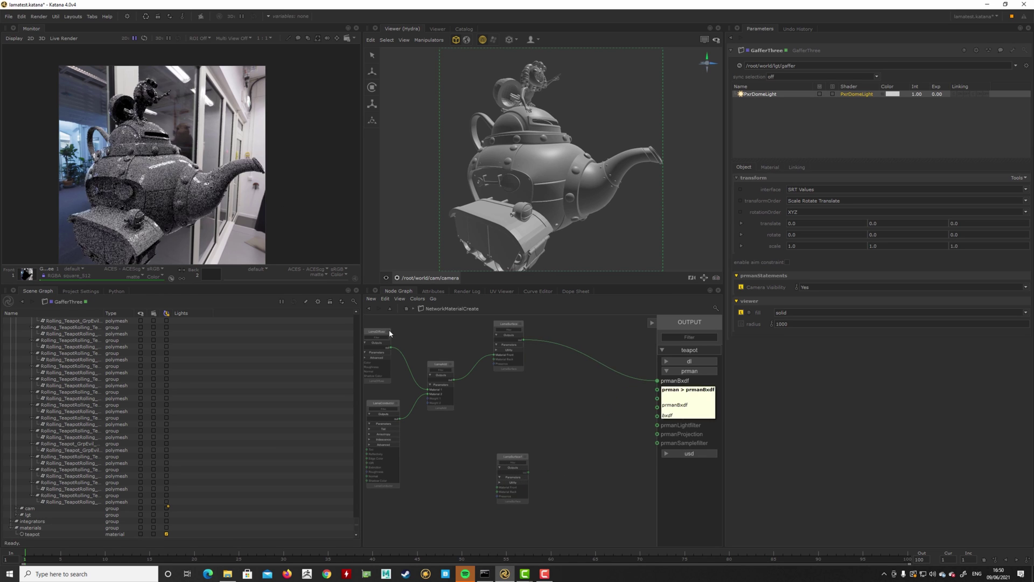
mouse_move(491, 432)
middle_mouse_down()
mouse_move(507, 413)
mouse_move(495, 445)
middle_mouse_up()
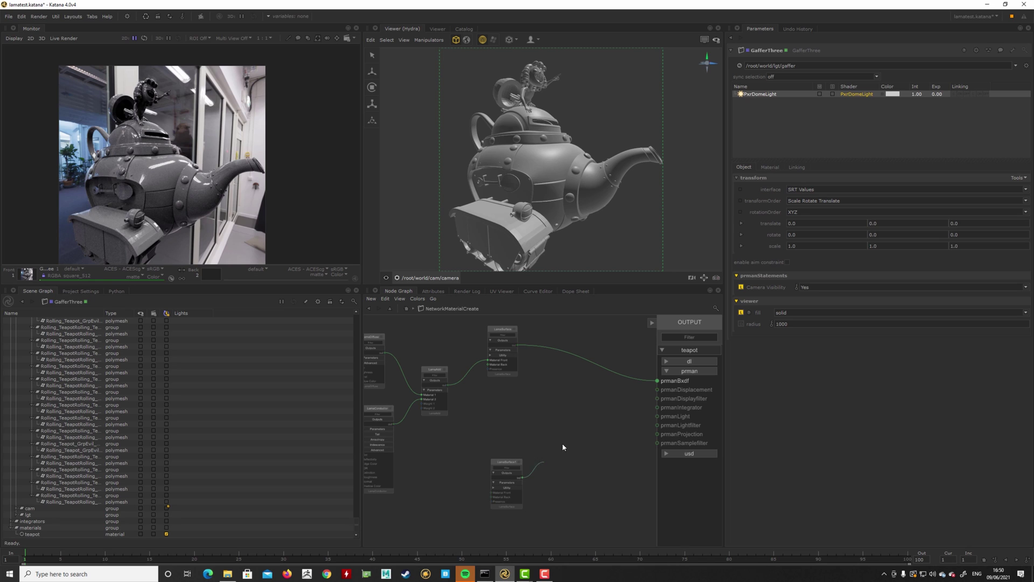
left_click_drag(521, 478, 656, 381)
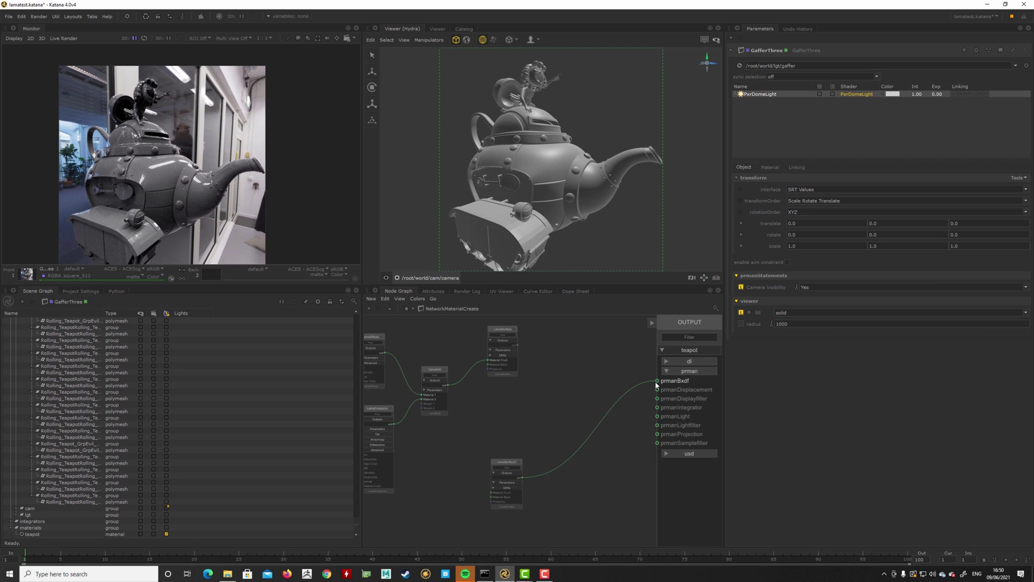
left_click(517, 464)
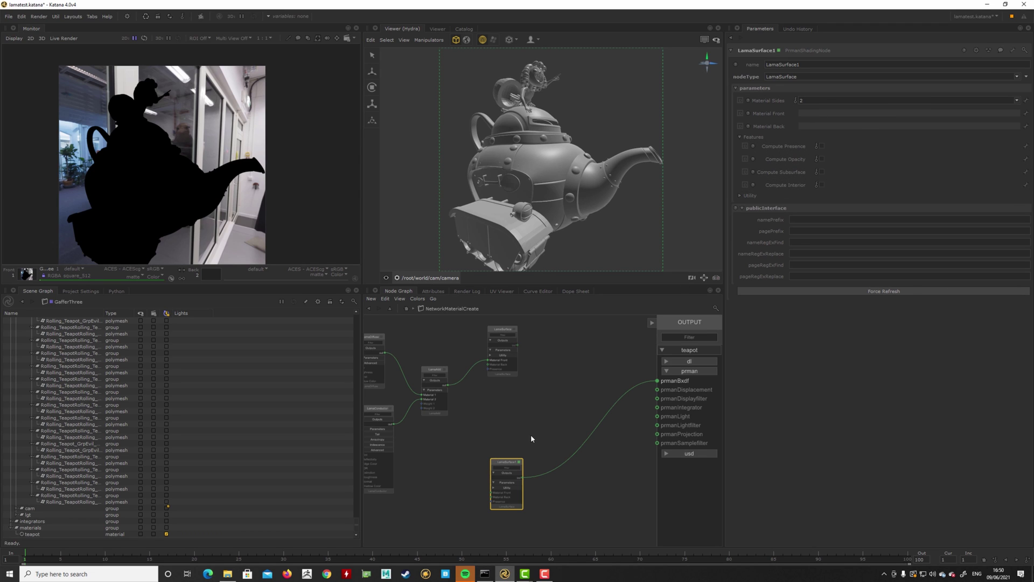
Move the new LamaSurface node lower and reconnect the original LamaSurface's output to prmanBxdf.
middle_click_drag(531, 438, 545, 421)
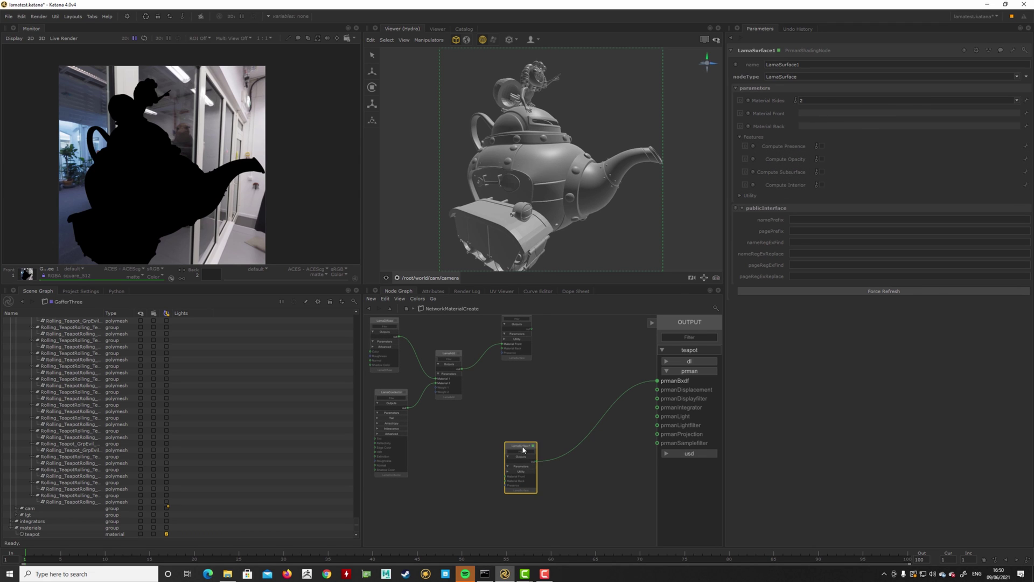
left_click_drag(522, 447, 517, 468)
left_click(552, 381)
middle_click_drag(553, 362, 529, 406)
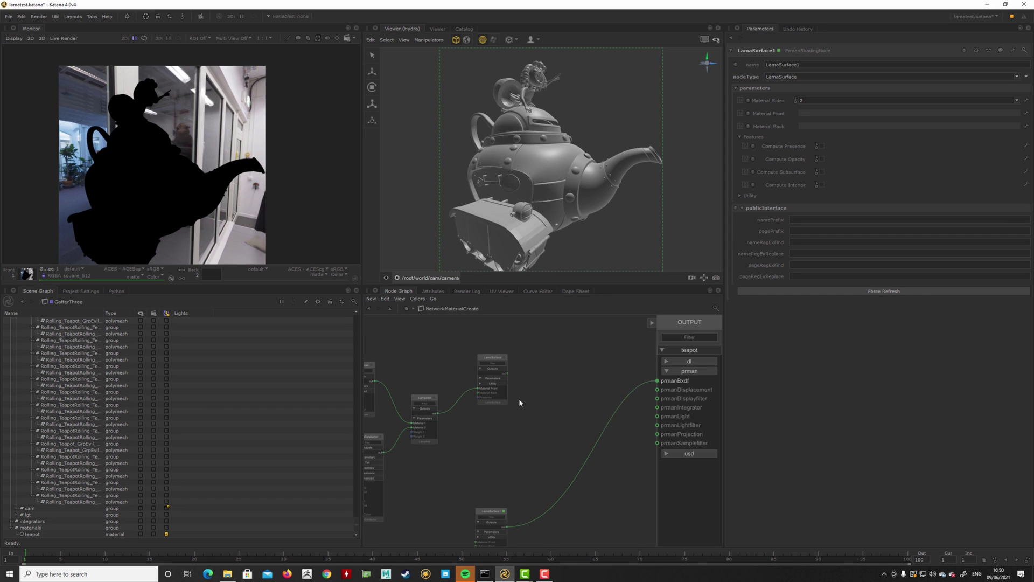
left_click_drag(506, 372, 657, 381)
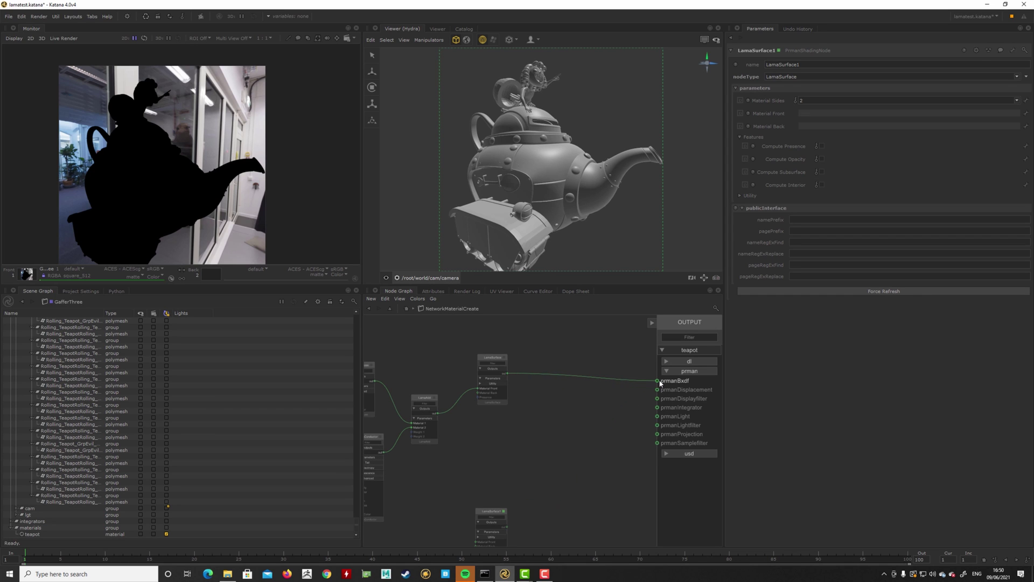
left_click(492, 363)
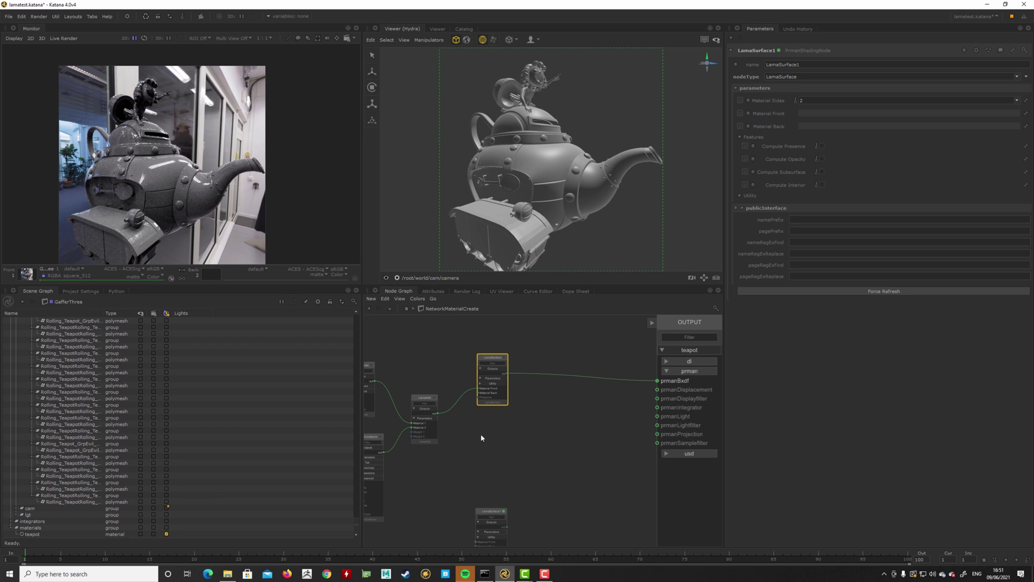
Examine the LamaDiffuse and LamaConductor nodes combined by LamaAdd into the original LamaSurface.
middle_click_drag(481, 435, 529, 417)
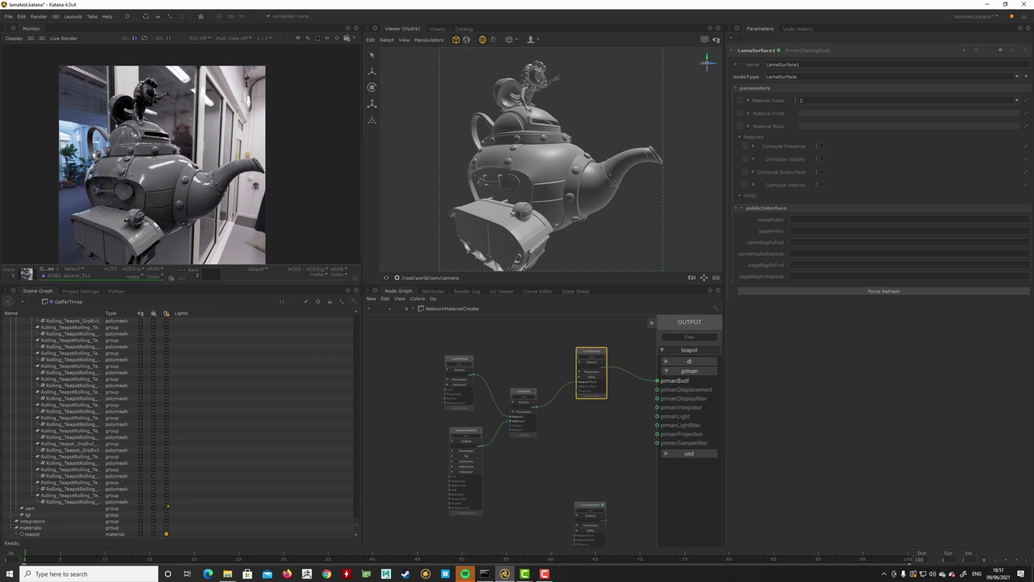
scroll(465, 369, "up", 8)
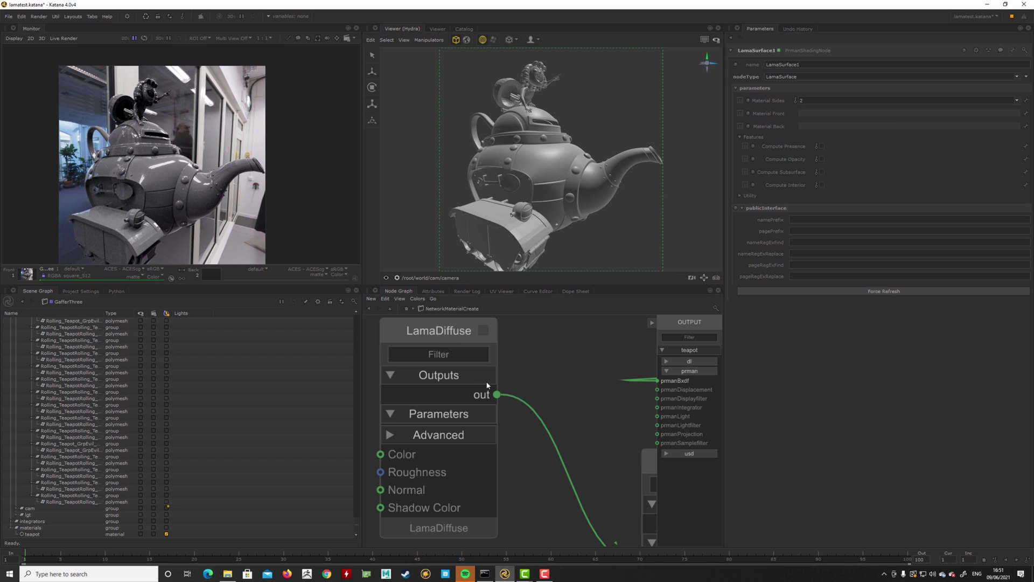
middle_click_drag(499, 413, 469, 261)
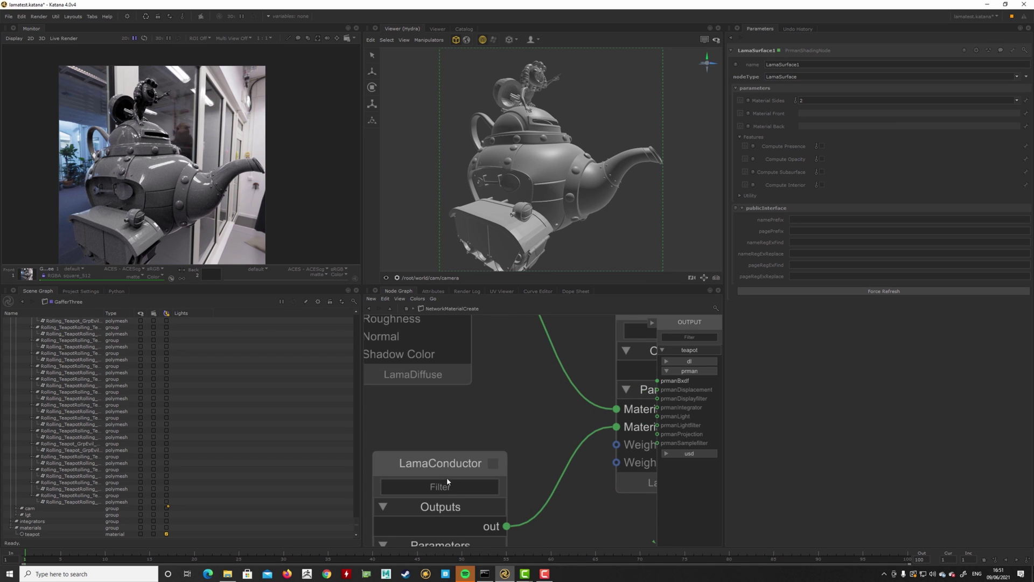
scroll(415, 434, "down", 4)
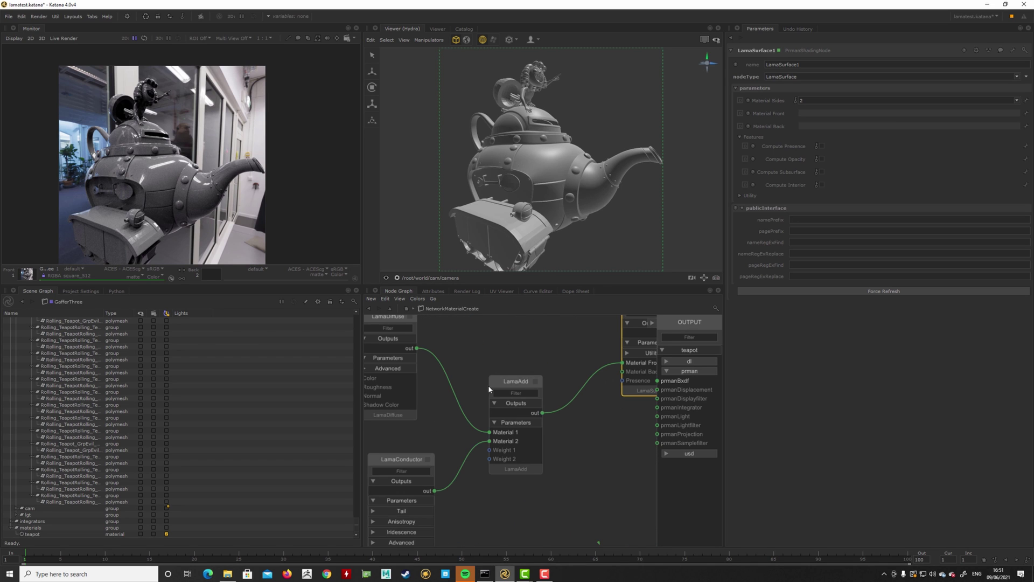
left_click(513, 384)
left_click(505, 360)
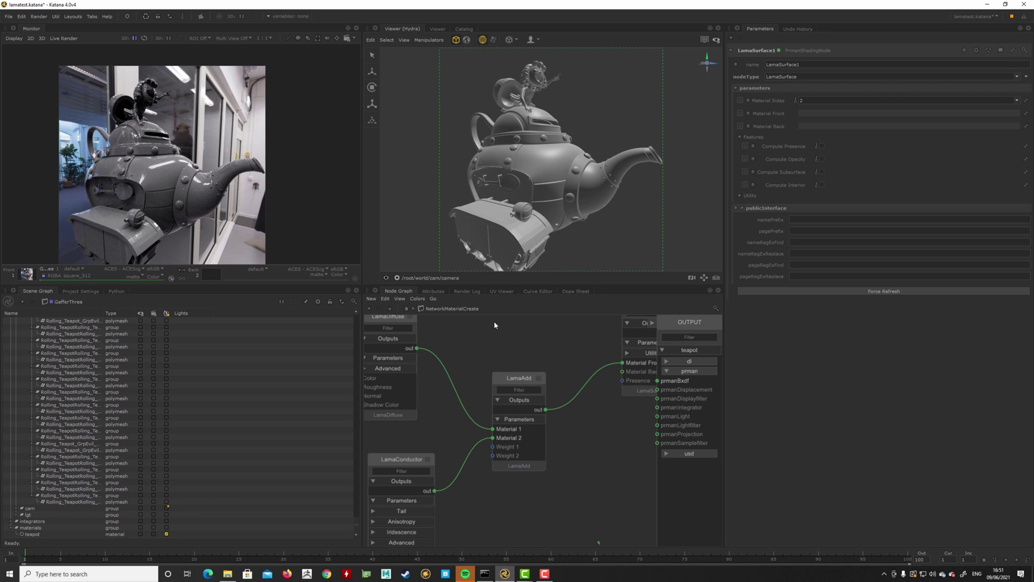
Connect LamaSurface1's output to the teapot material's prmanBxdf input and reposition the node lower in the graph.
middle_click_drag(506, 359, 489, 317)
scroll(540, 485, "down", 4)
scroll(508, 455, "up", 2)
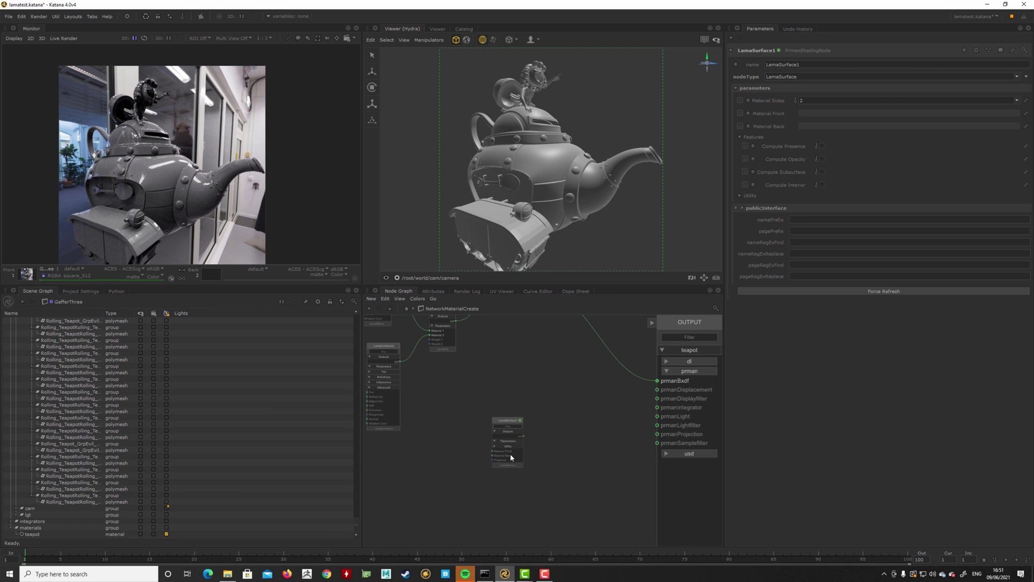
left_click_drag(497, 470, 667, 382)
left_click_drag(473, 470, 499, 458)
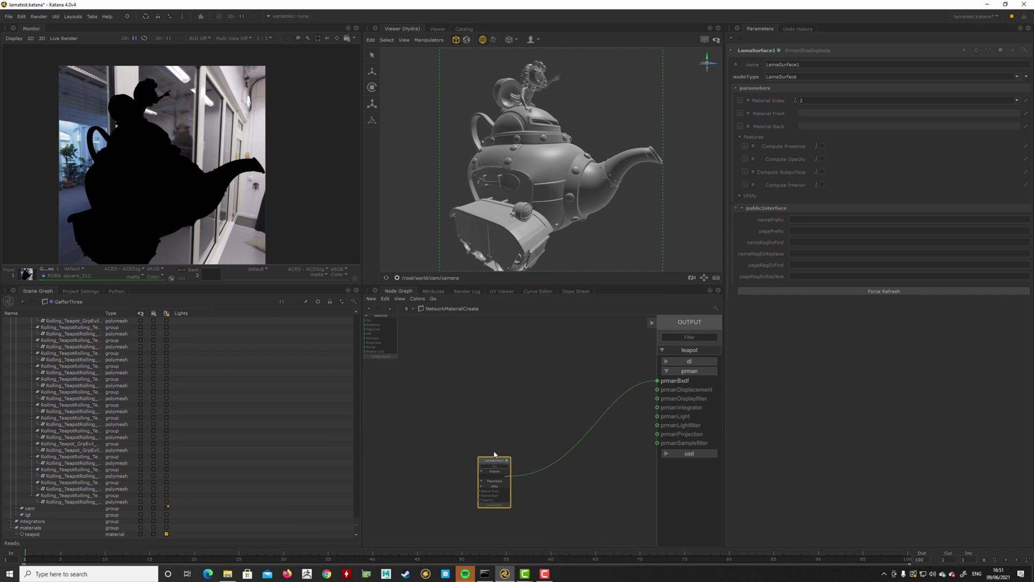
Add a new LamaDiffuse node beside LamaSurface1.
middle_click_drag(412, 476, 463, 471)
left_click(462, 471)
key("Tab")
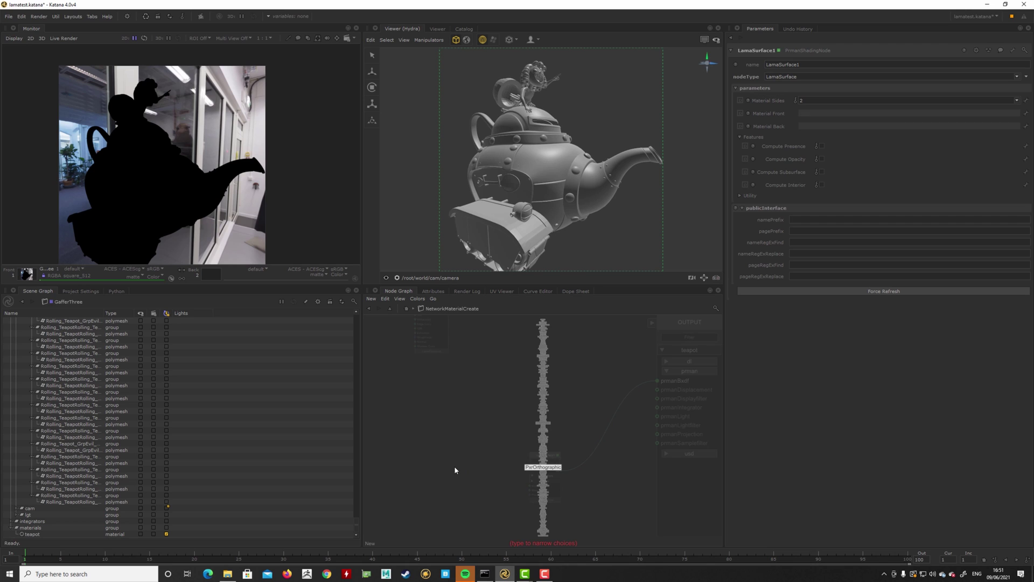
type("lamad")
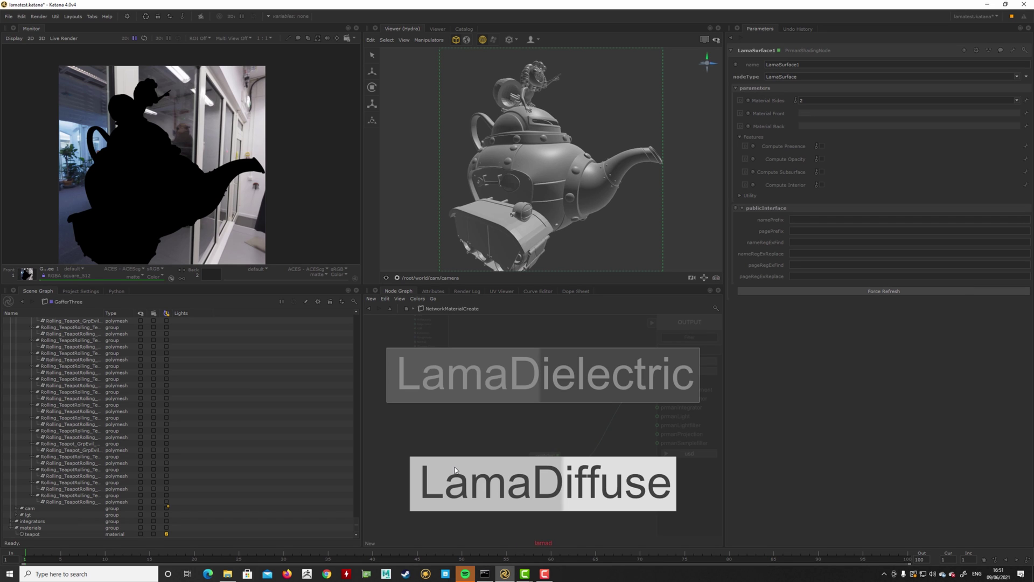
left_click(455, 470)
left_click(457, 459)
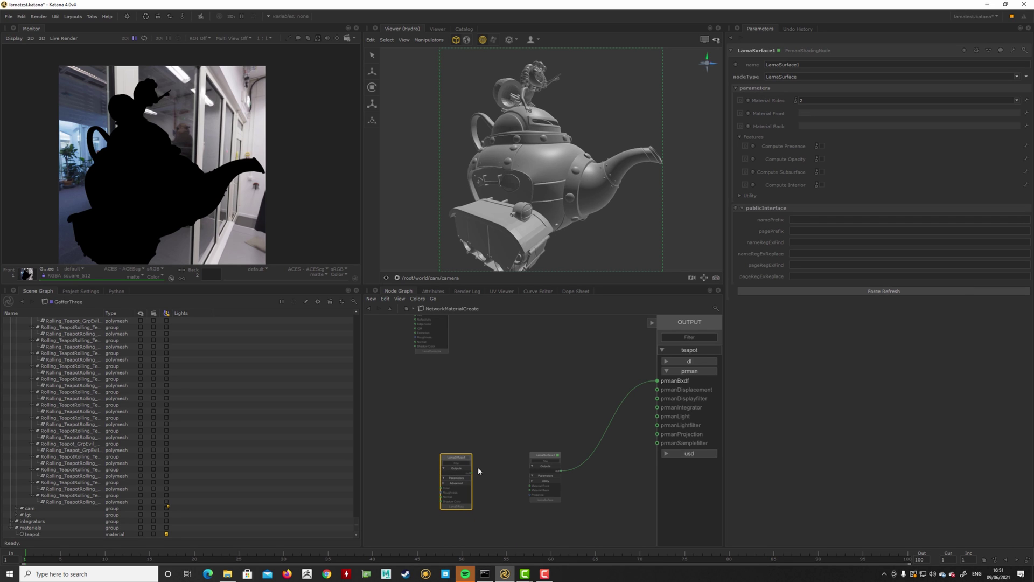
Connect LamaDiffuse1's output to LamaSurface1's Material Front input and recentre the live render image.
left_click(472, 474)
scroll(528, 494, "up", 3)
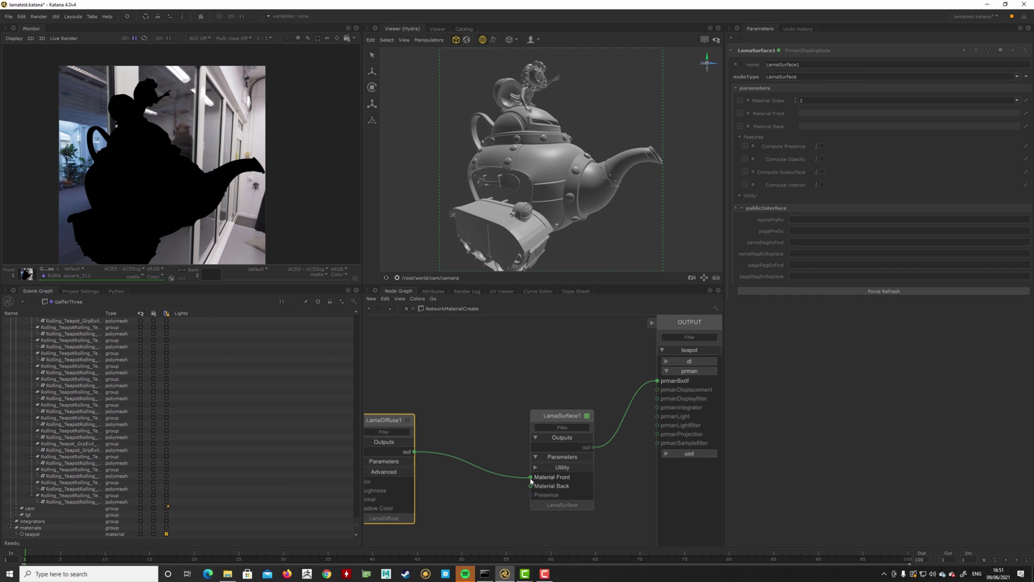
left_click(530, 477)
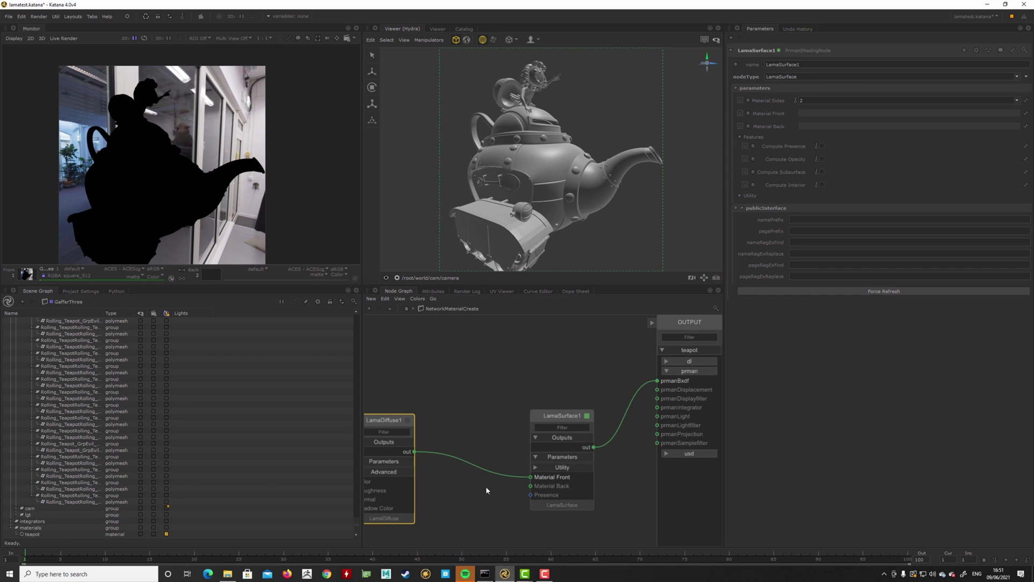
left_click(501, 355)
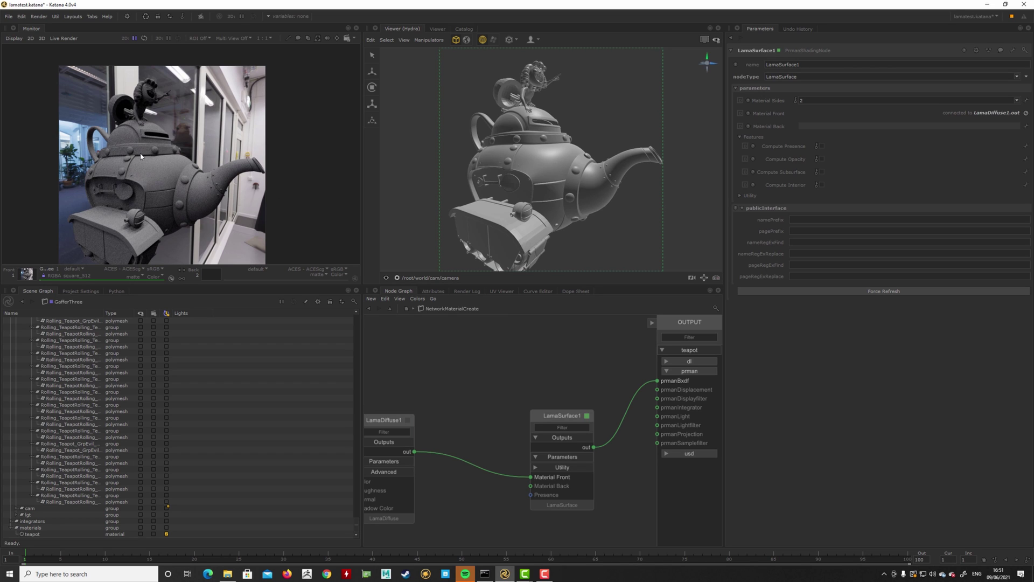
middle_click_drag(160, 182, 179, 171)
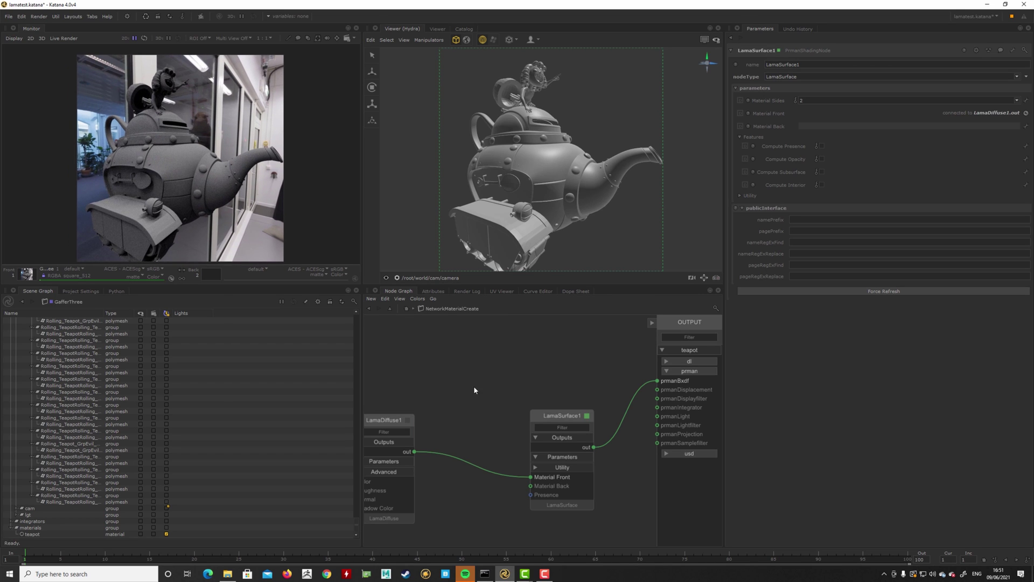
Nudge LamaDiffuse1 away from LamaSurface1 and add a new LamaConductor node below it.
middle_click_drag(454, 421, 472, 402)
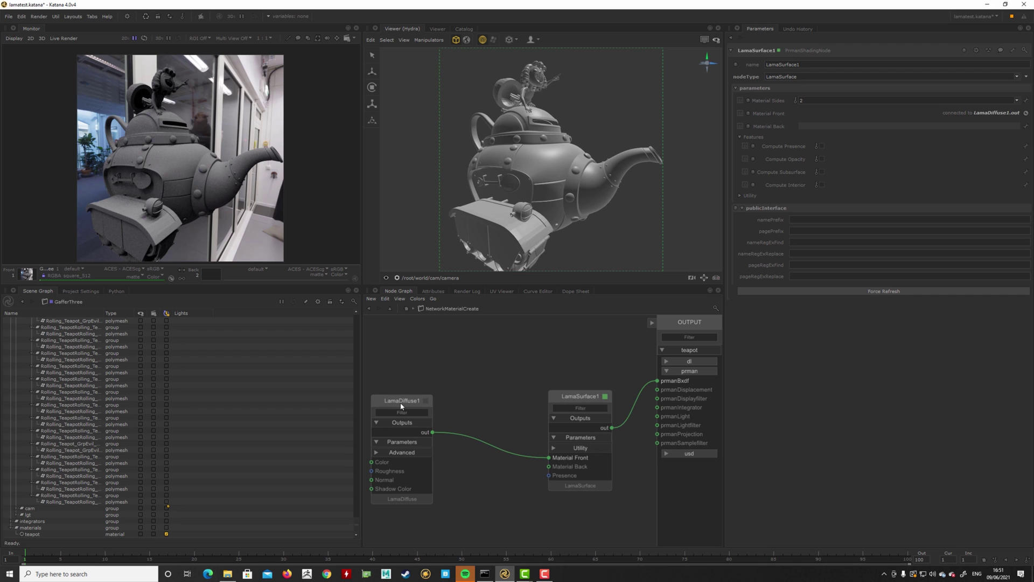
left_click_drag(400, 405, 392, 413)
key("a")
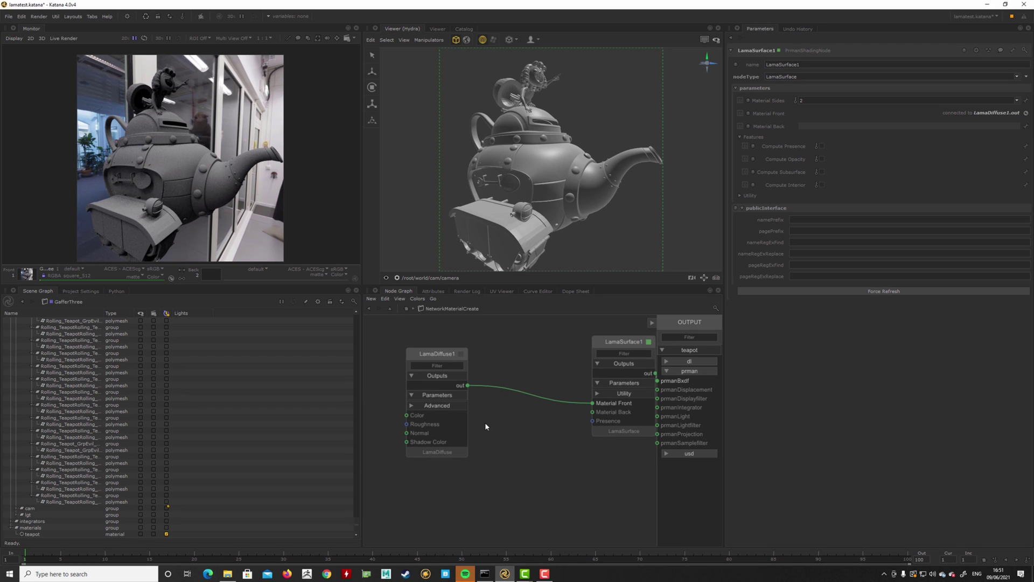
key("Tab")
type("lam")
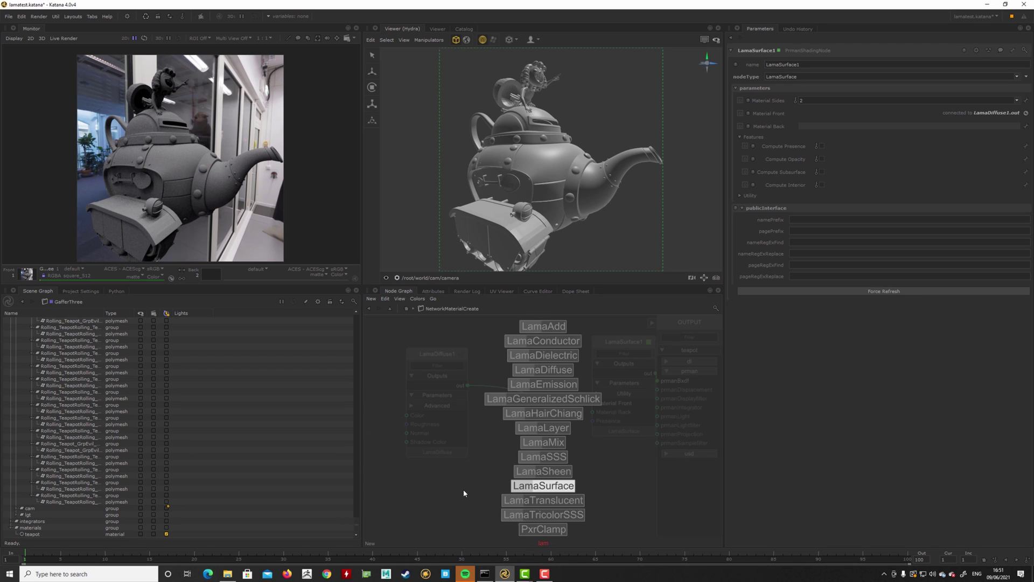
type("ac")
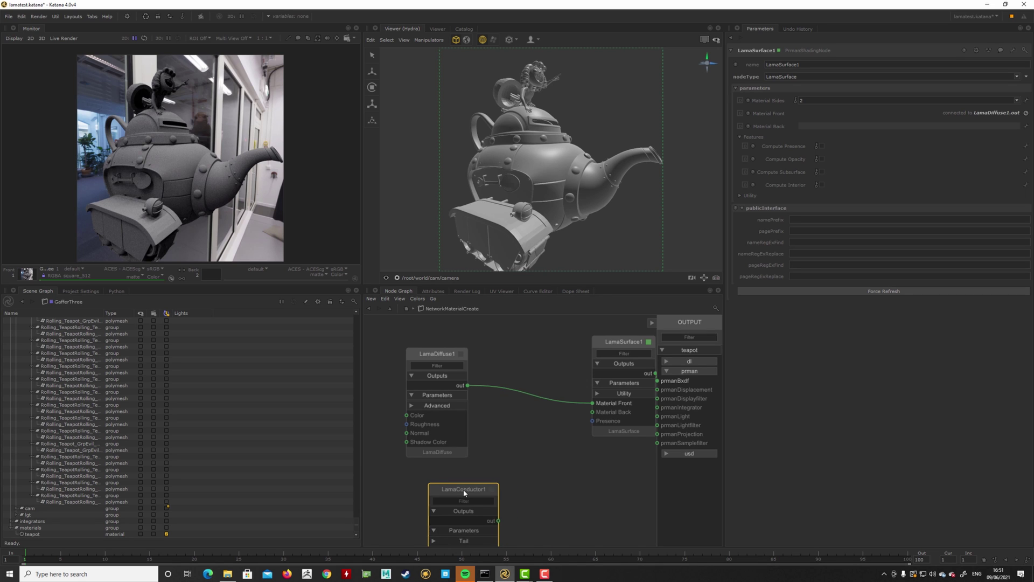
left_click(457, 486)
middle_click_drag(487, 413, 516, 426)
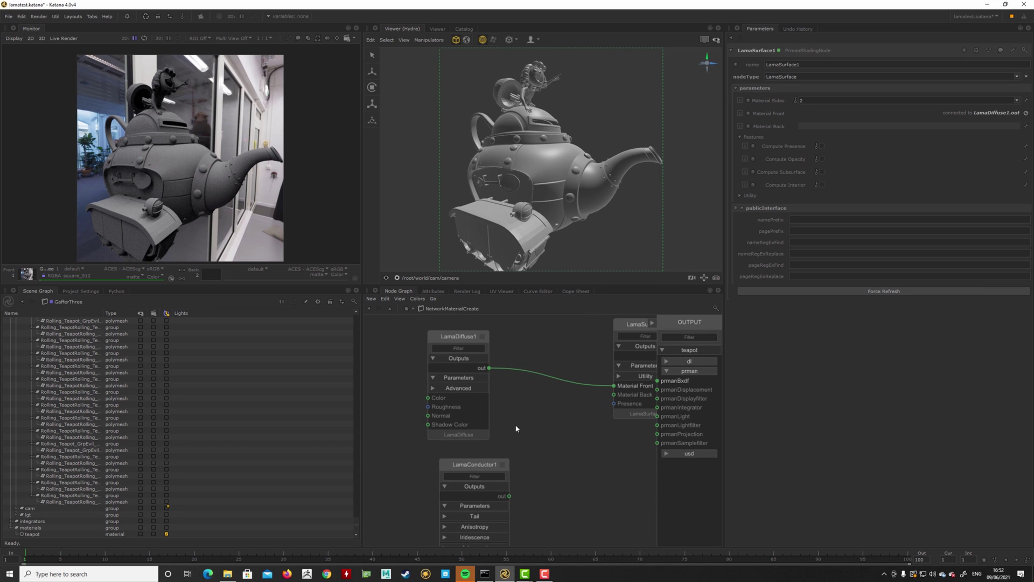
Move LamaDiffuse1 further from LamaSurface1 and place a new LamaAdd node between them.
left_click_drag(462, 337, 385, 340)
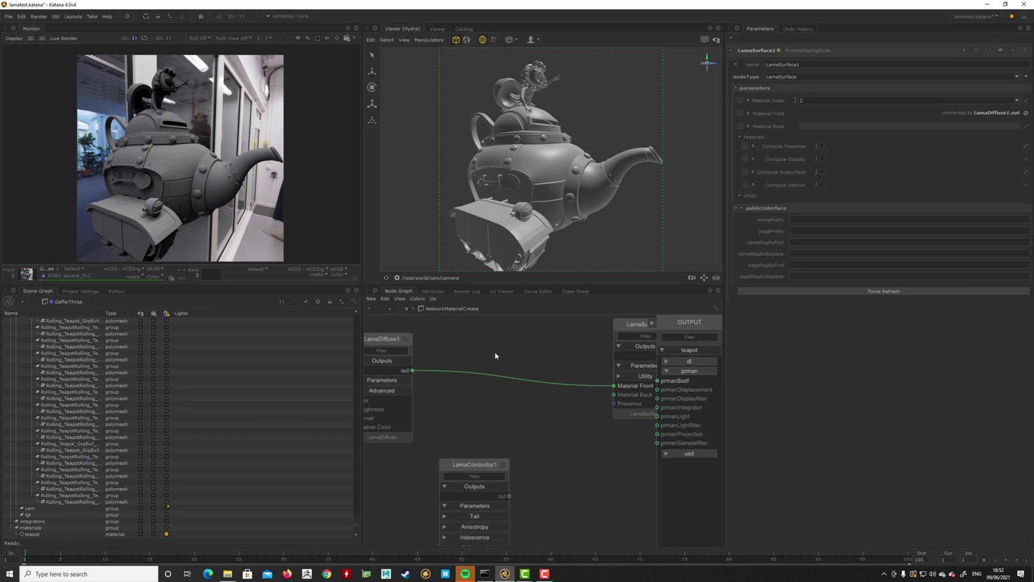
key("Tab")
type("lama")
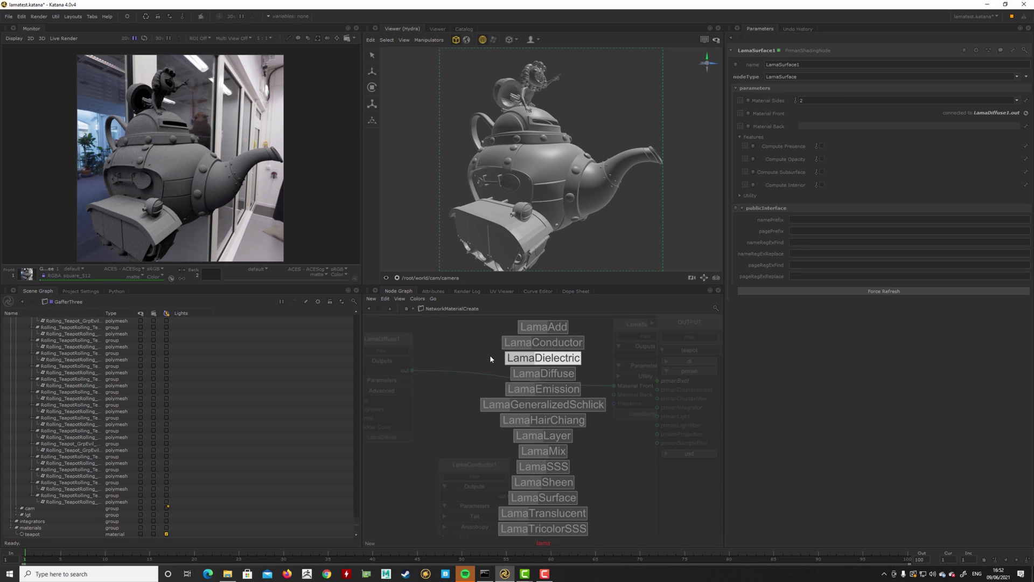
key("Up")
key("Up")
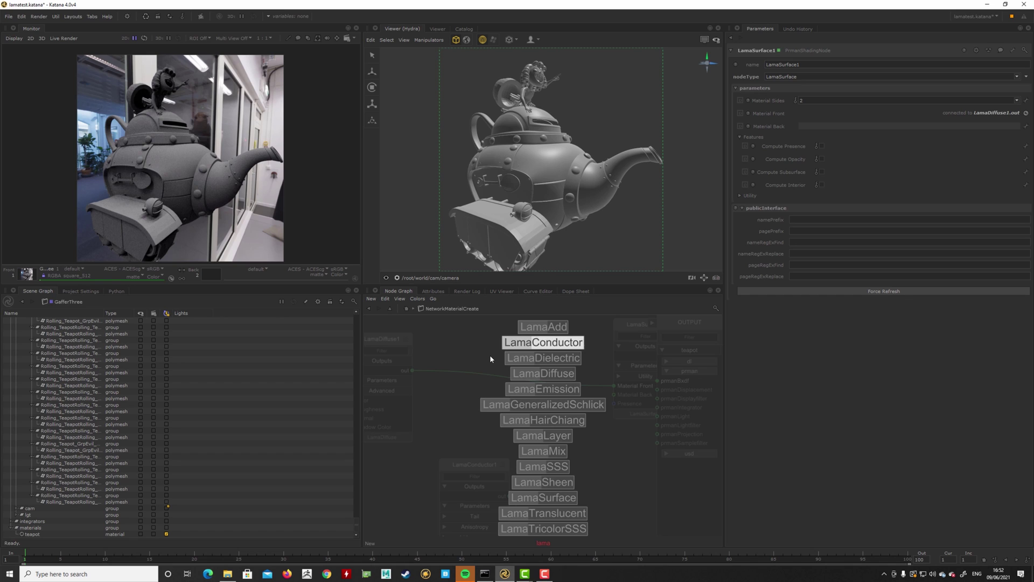
key("Return")
left_click_drag(490, 358, 531, 408)
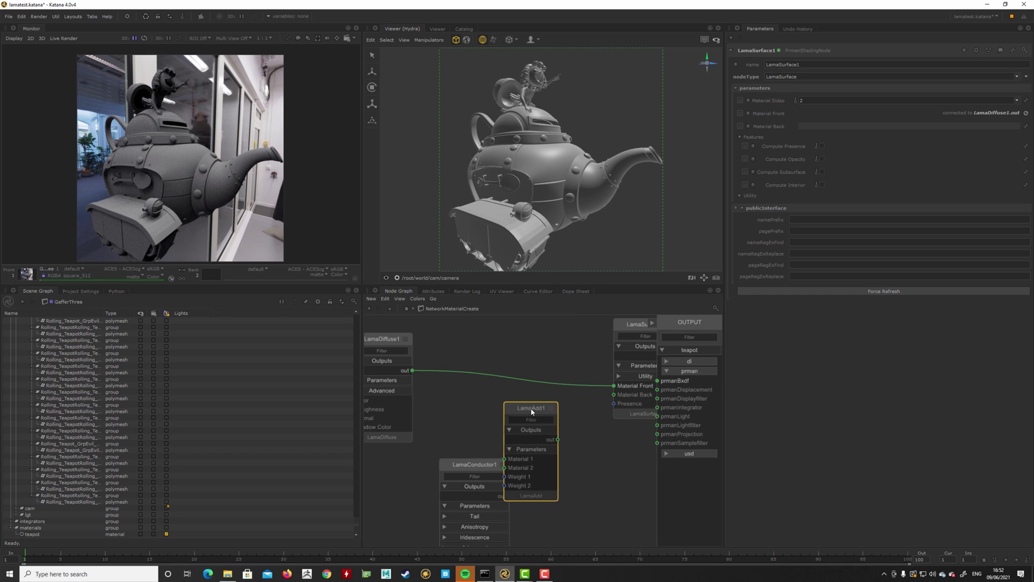
Move LamaConductor1 away from the new LamaAdd and connect LamaDiffuse1's output to LamaAdd1's Material 1 input.
middle_click_drag(440, 421, 479, 403)
left_click_drag(498, 453, 414, 470)
left_click(480, 366)
left_click_drag(453, 354, 549, 441)
middle_click_drag(528, 444, 440, 437)
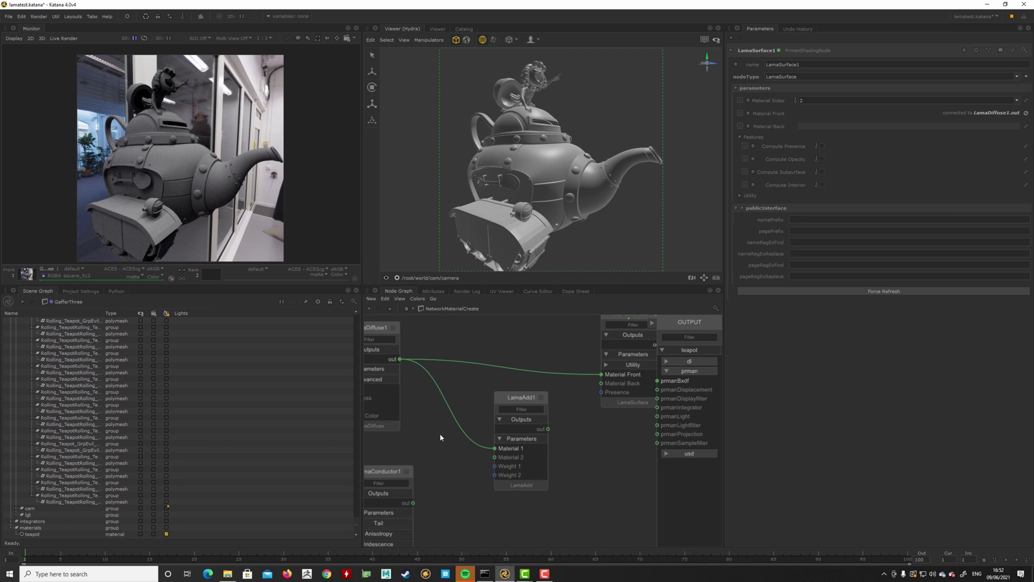
Connect LamaAdd1's output to LamaSurface1's Material Front and LamaConductor1's output to LamaAdd1's Material 2.
left_click_drag(548, 430, 601, 374)
middle_click_drag(582, 489, 595, 453)
left_click_drag(426, 466, 508, 420)
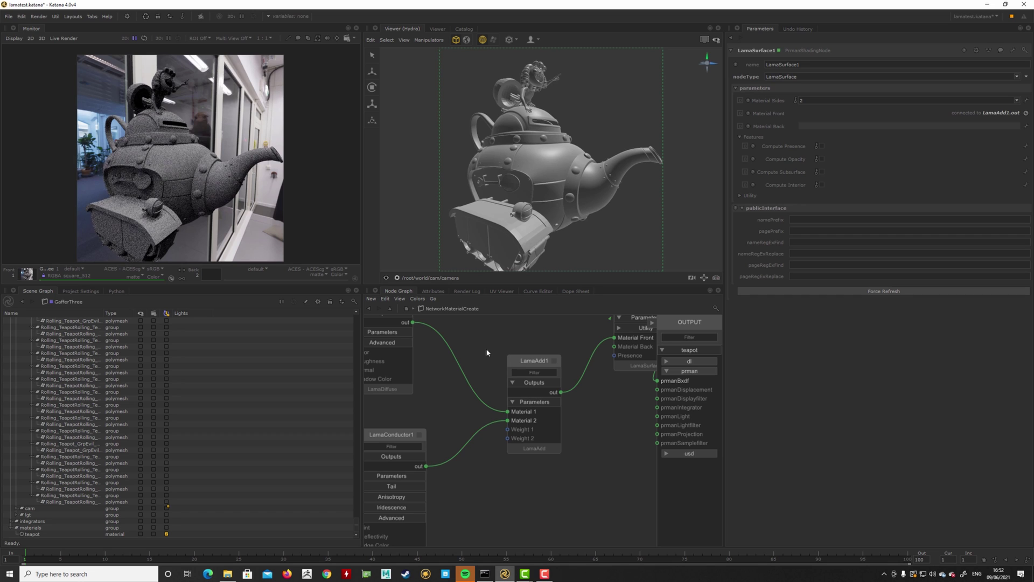
Set LamaAdd1's Weight 2 to 1 and shift the node slightly lower.
double_click(530, 362)
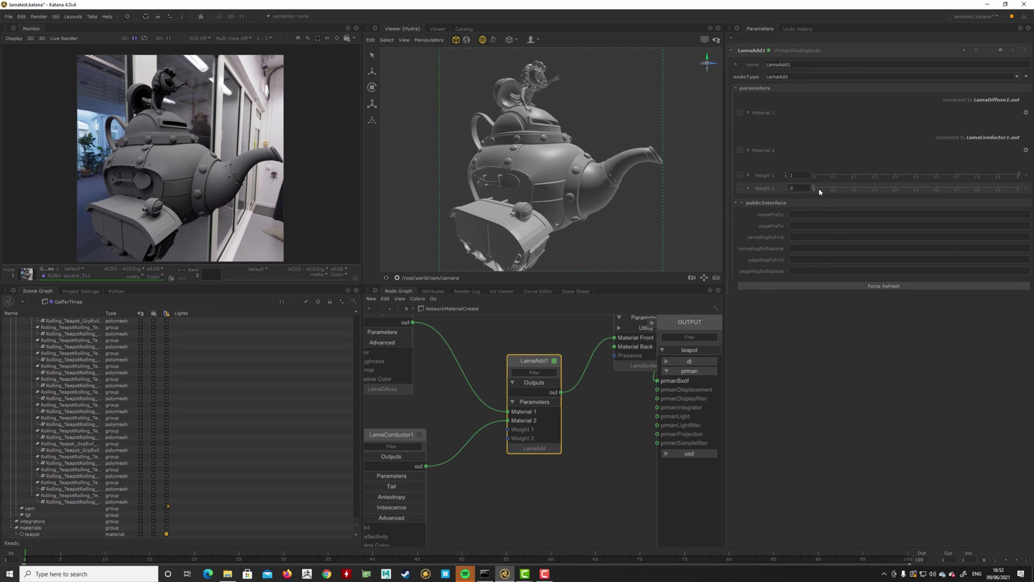
left_click_drag(815, 187, 1019, 187)
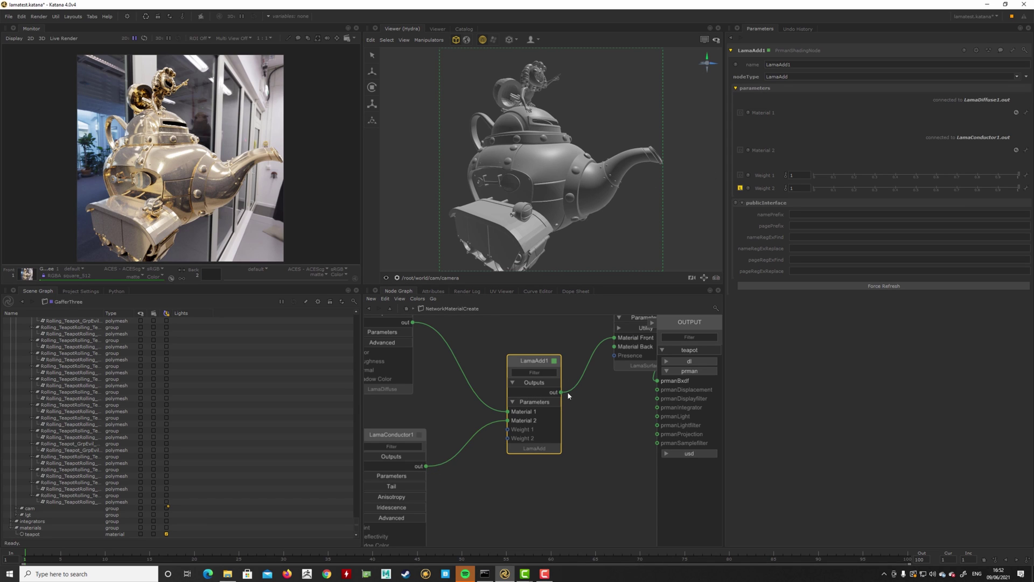
left_click_drag(527, 365, 533, 379)
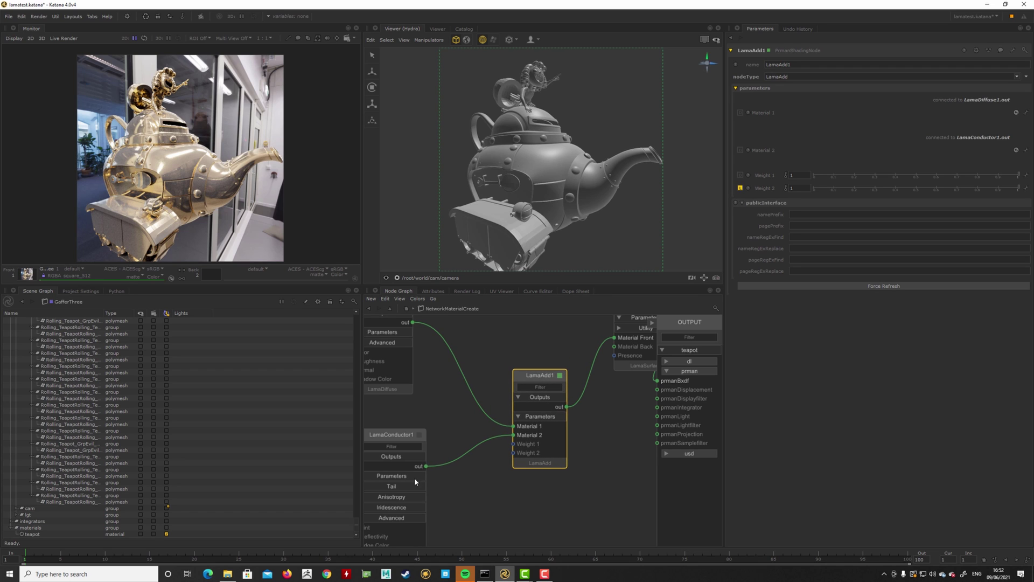
Connect LamaConductor1's output directly to LamaSurface1's Material Front and show the conductor's parameters.
left_click_drag(423, 464, 612, 335)
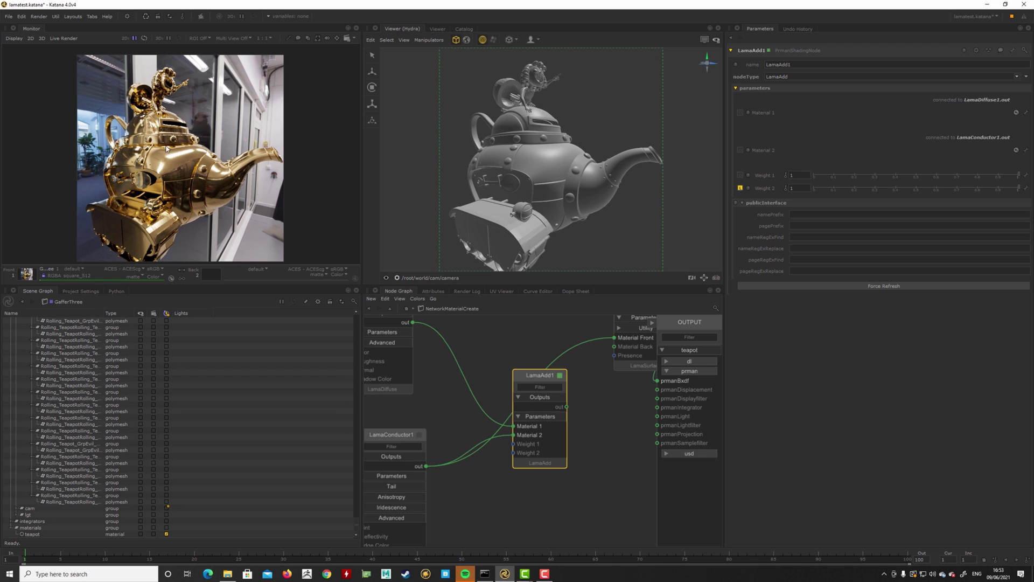
left_click(388, 437)
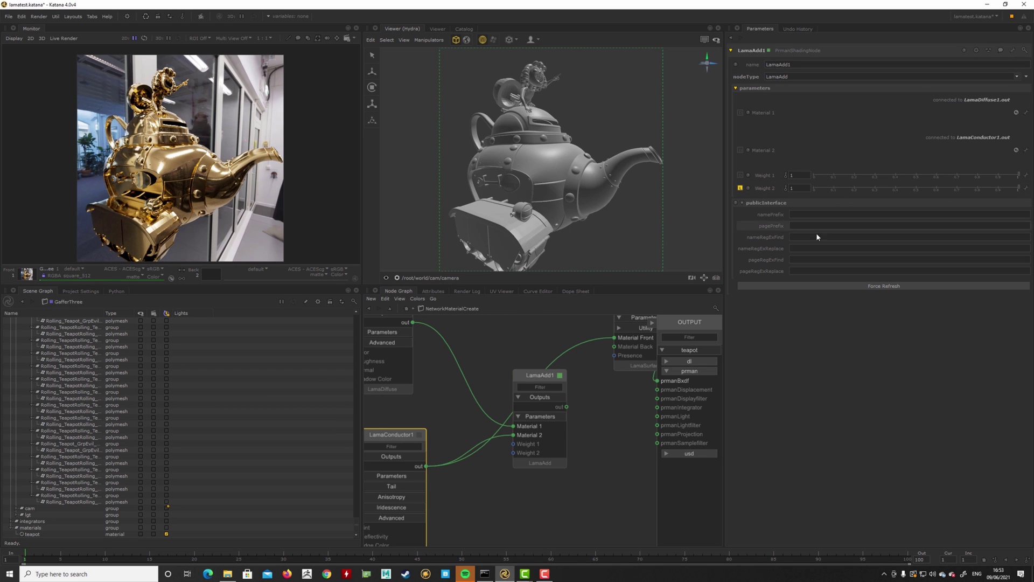
left_click(420, 434)
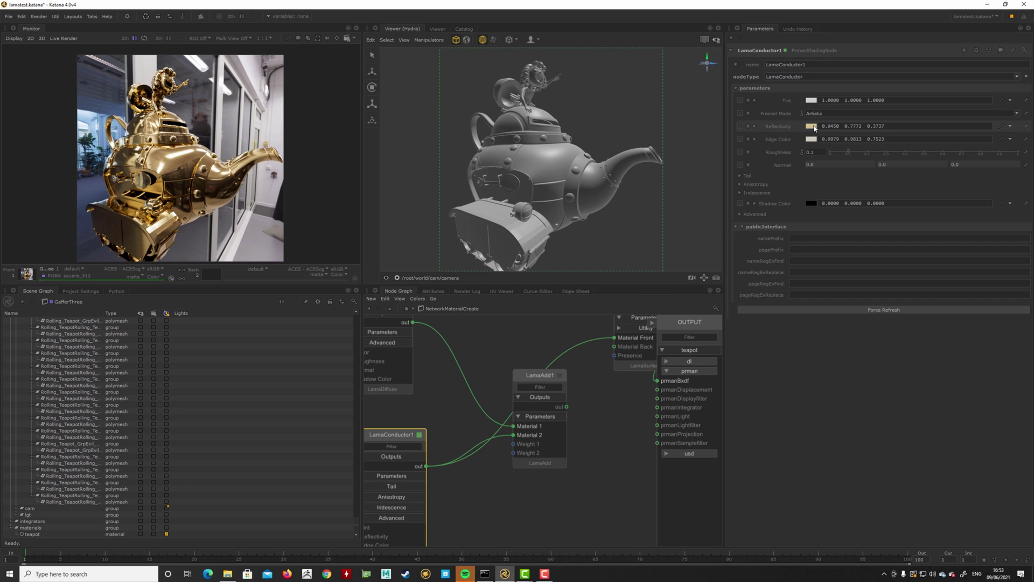
Set LamaConductor1's Reflectivity to a neutral dark grey of about 0.057 in all three channels.
left_click(812, 127)
mouse_move(417, 283)
left_mouse_down()
mouse_move(371, 264)
mouse_move(374, 307)
left_mouse_up()
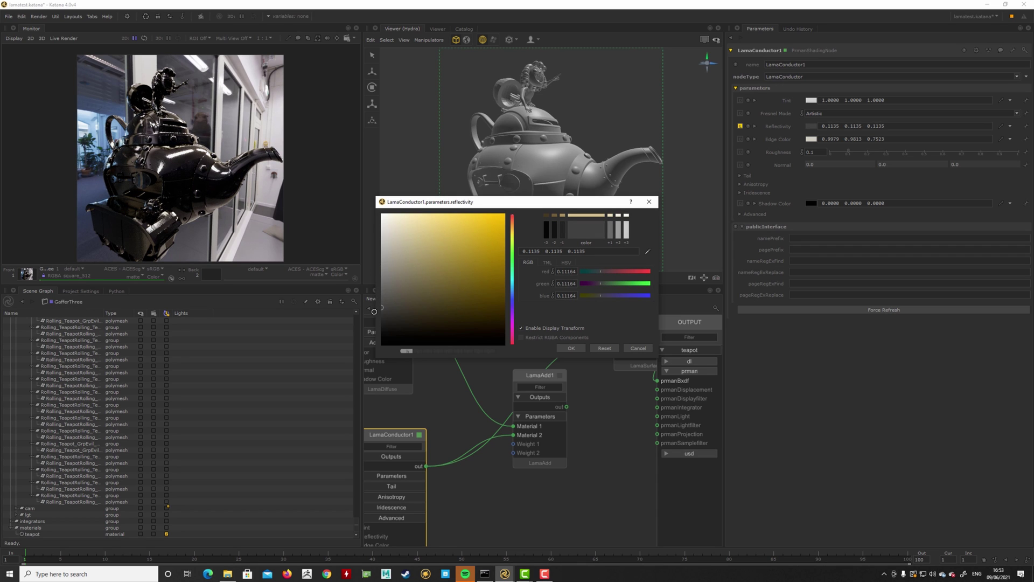
left_click_drag(374, 311, 374, 326)
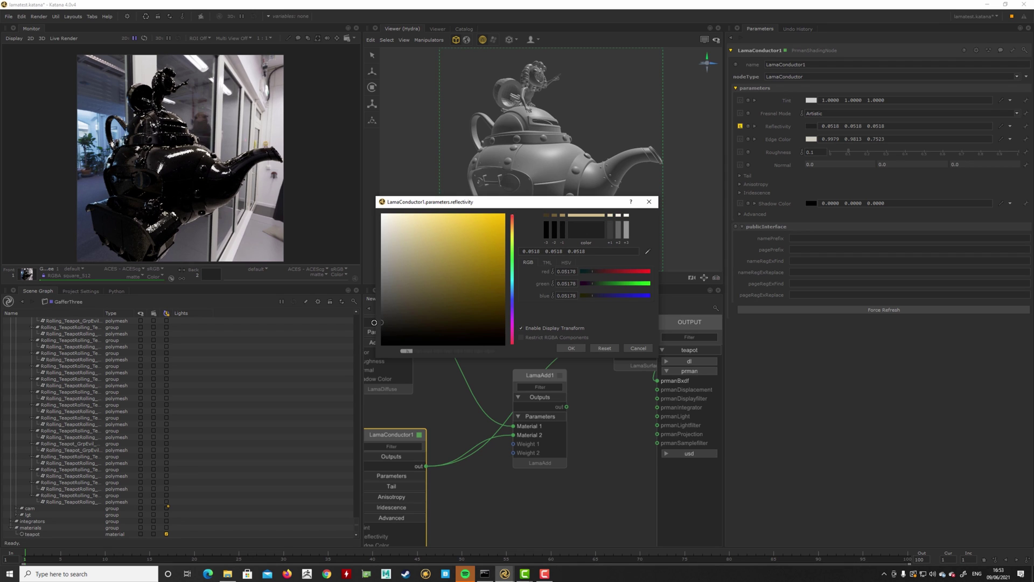
left_click_drag(374, 322, 374, 321)
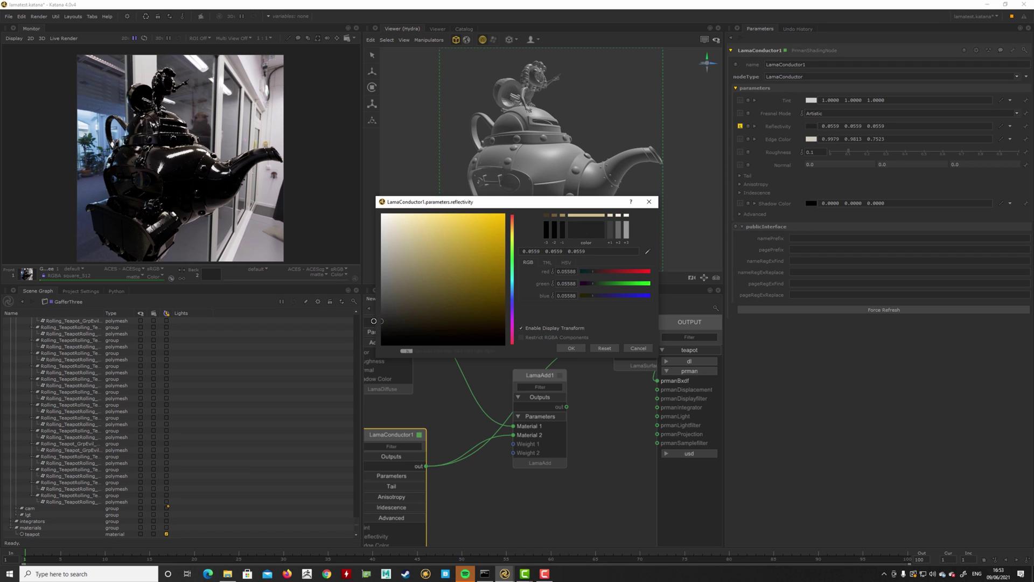
left_click(578, 349)
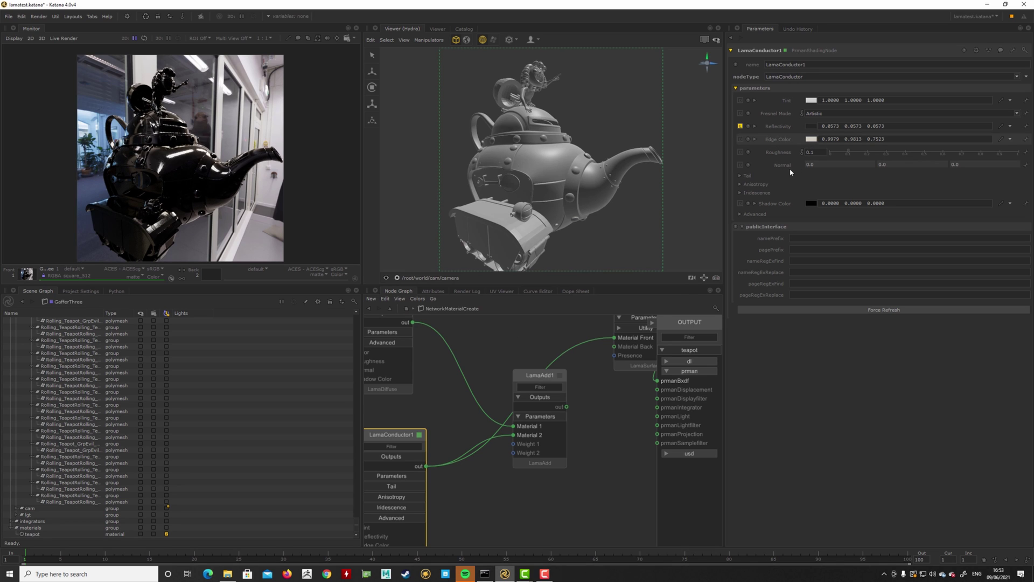
Set LamaConductor1's Edge Color to a neutral light grey of about 0.808 in all three channels.
left_click(811, 139)
left_click_drag(390, 237, 381, 241)
left_click_drag(462, 204, 486, 205)
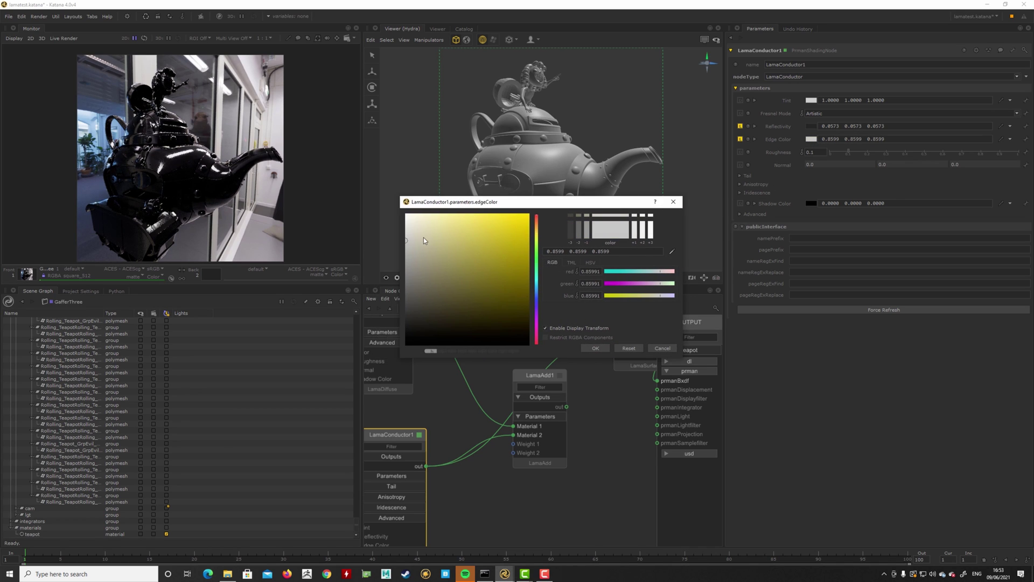
left_click_drag(416, 242, 393, 242)
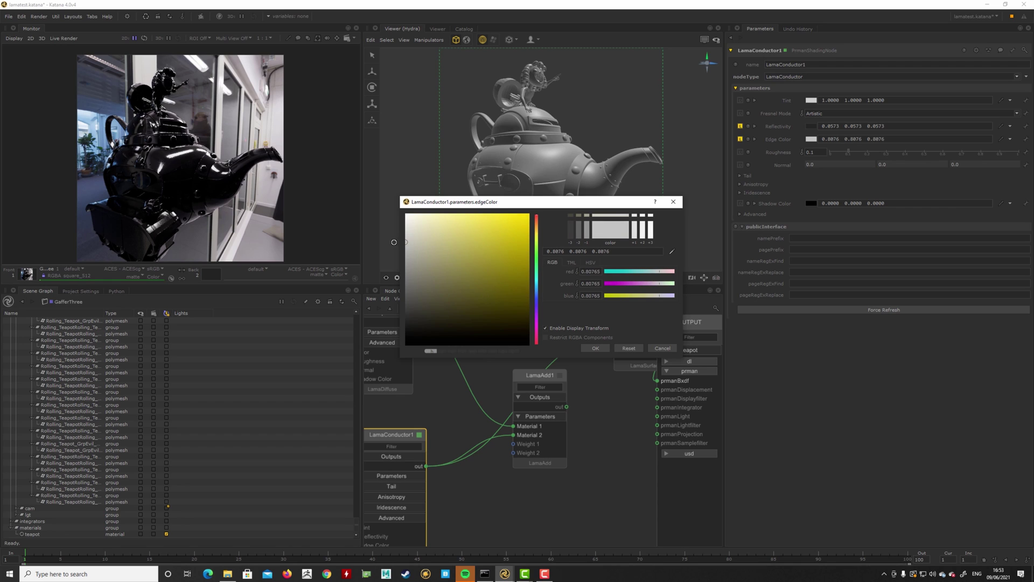
left_click(595, 348)
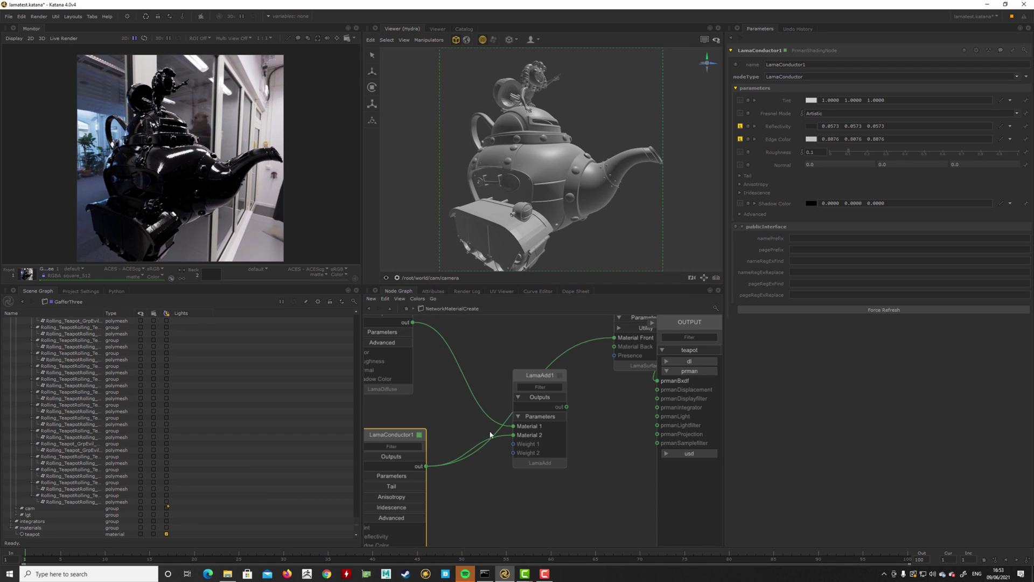
Connect LamaAdd1's output to LamaSurface1's Material Front in place of the direct conductor link.
left_click(567, 408)
middle_click_drag(621, 412, 600, 436)
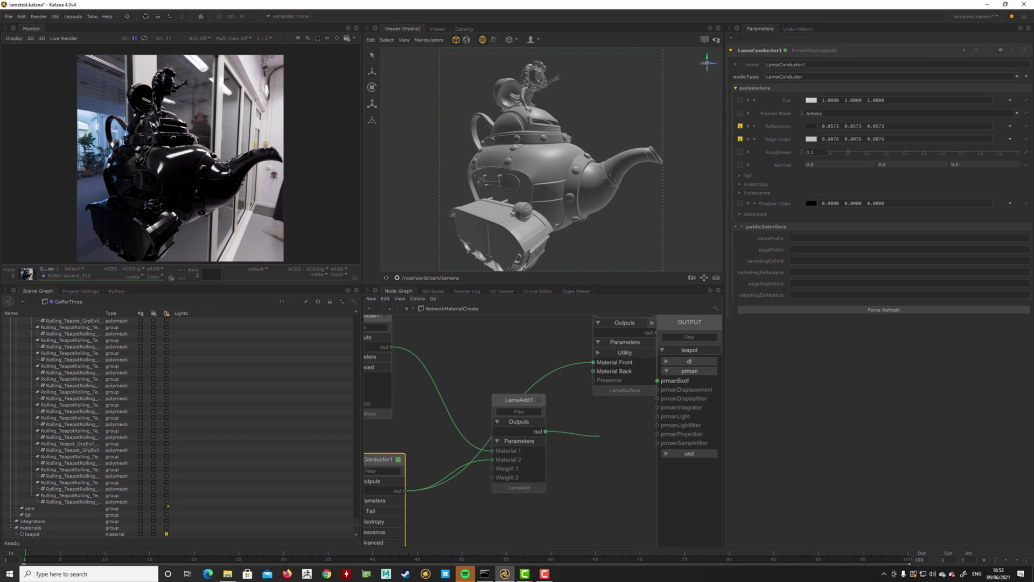
left_click(593, 362)
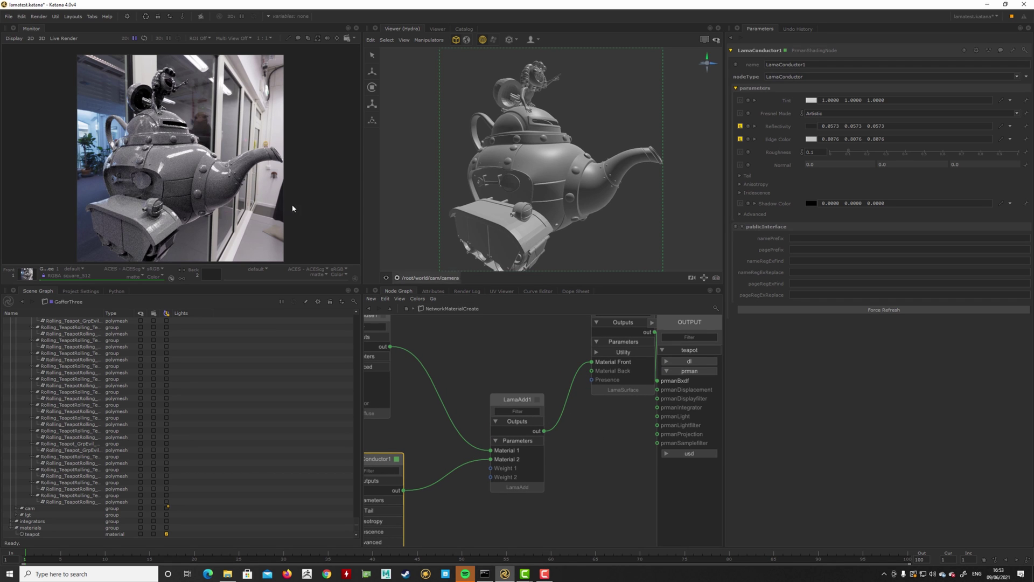
Move the connected diffuse, conductor and add nodes together away from LamaSurface1 to make room between LamaAdd1 and the surface node.
scroll(525, 372, "down", 5)
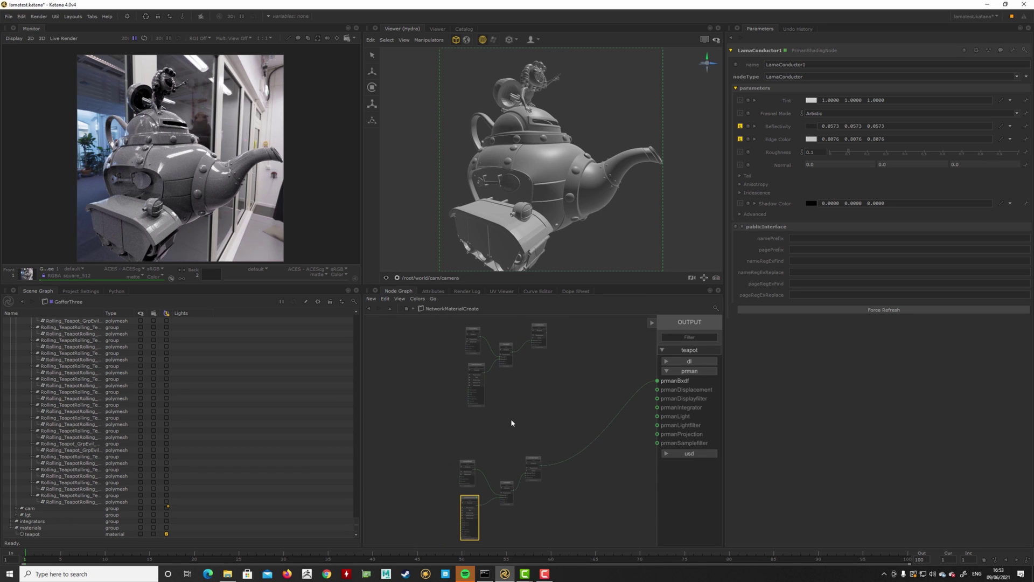
scroll(511, 420, "up", 5)
middle_click_drag(510, 423, 489, 393)
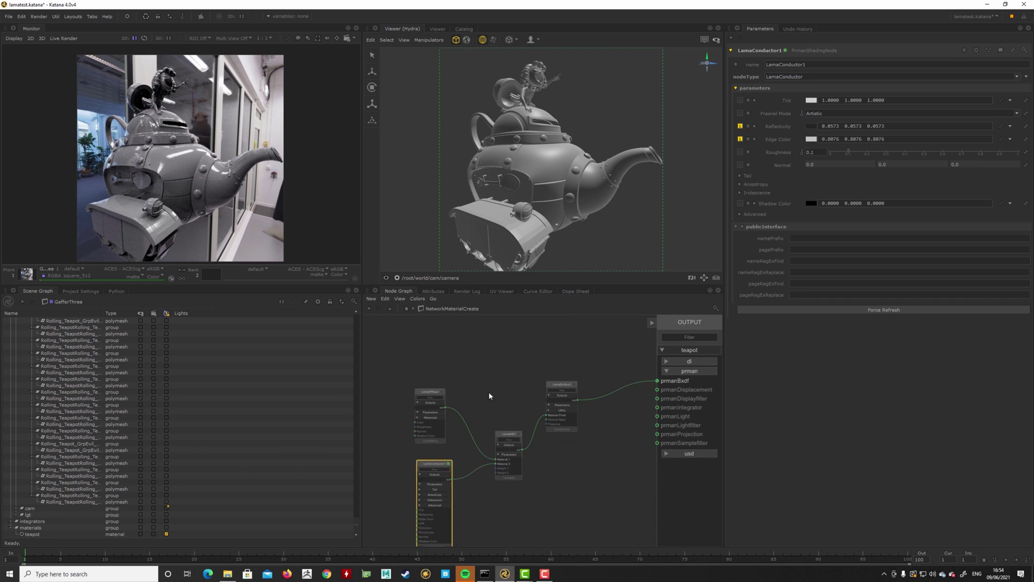
left_click(489, 396)
left_click_drag(406, 360, 532, 529)
left_click_drag(510, 438, 429, 408)
left_click(515, 558)
middle_click_drag(512, 512, 525, 479)
Add a LamaLayer node below the link between LamaAdd1 and LamaSurface1.
left_click(503, 478)
key("Tab")
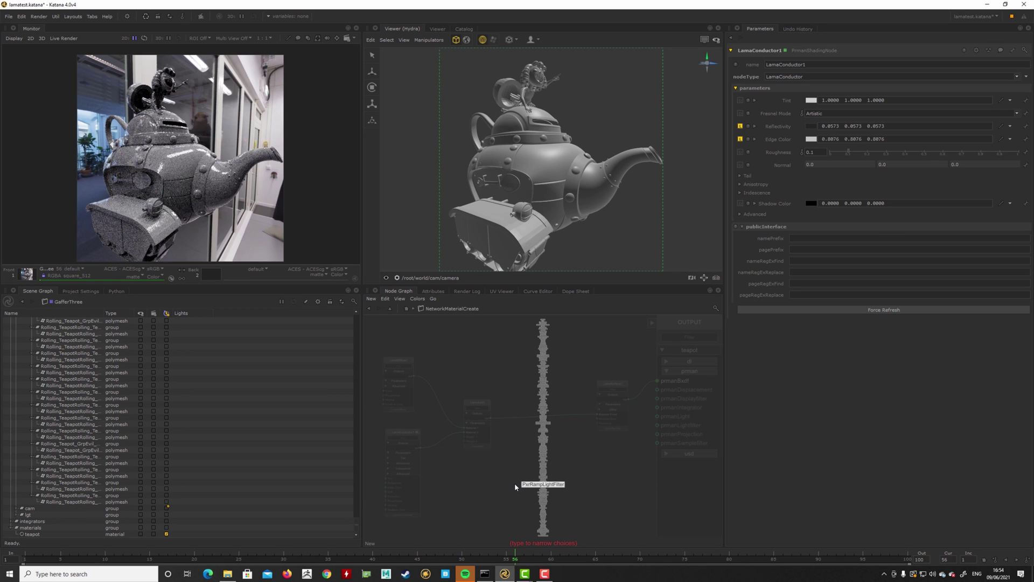
type("lama")
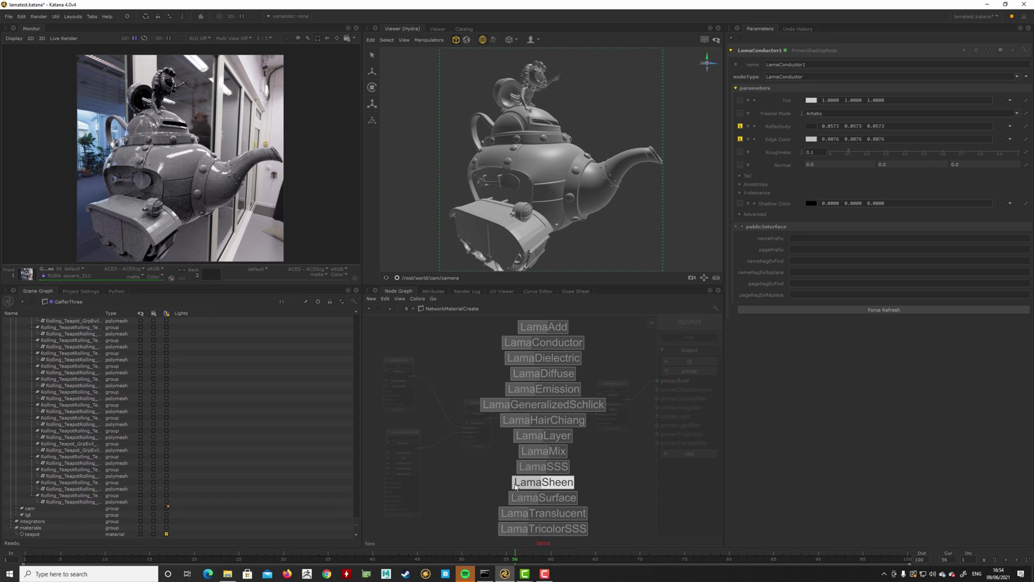
key("Up")
key("Up")
key("Up")
key("Return")
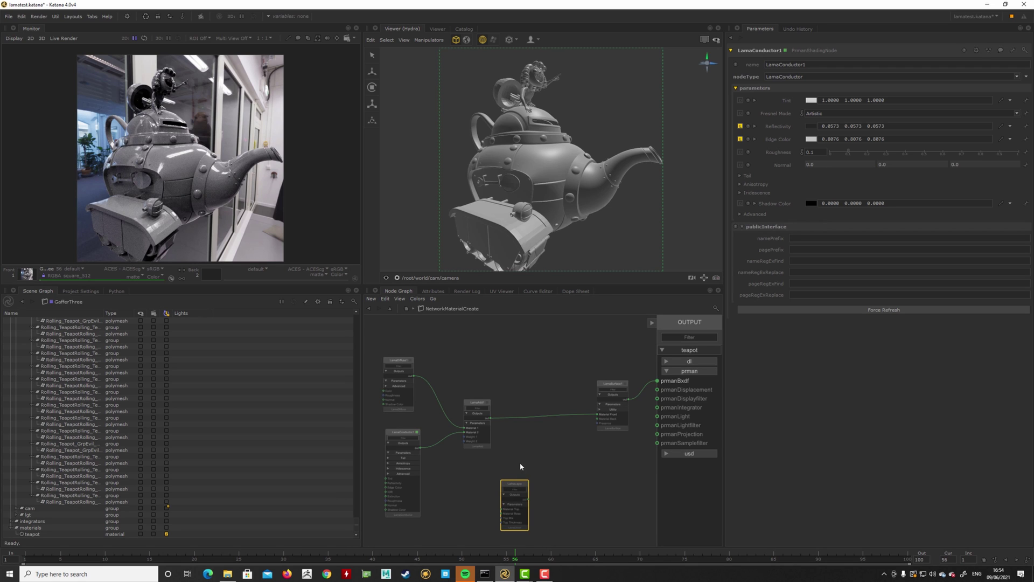
left_click(516, 474)
Connect LamaAdd1's output to LamaLayer's Material Base and LamaLayer's output to LamaSurface1's Material Front.
scroll(506, 489, "up", 3)
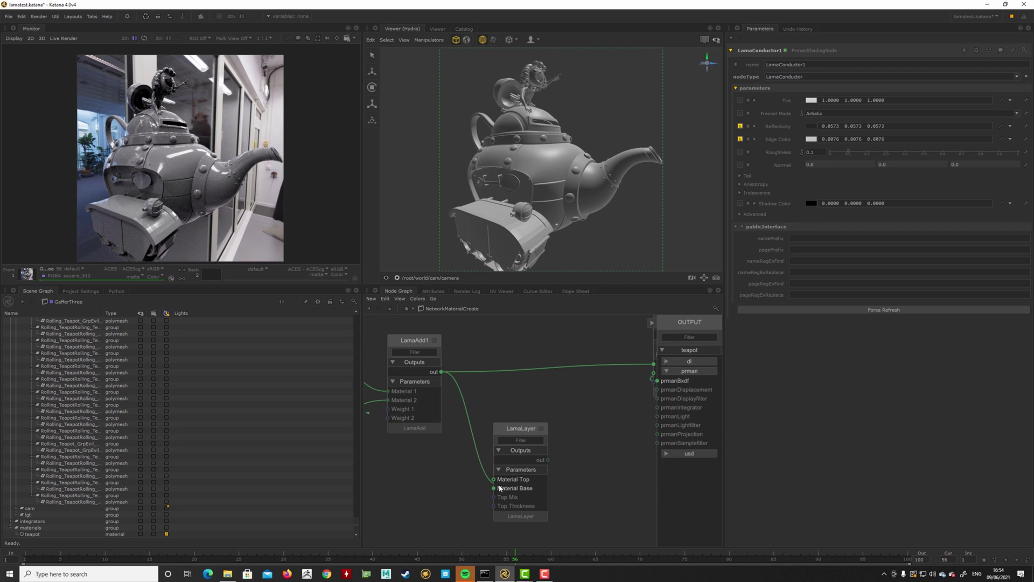
left_click(495, 488)
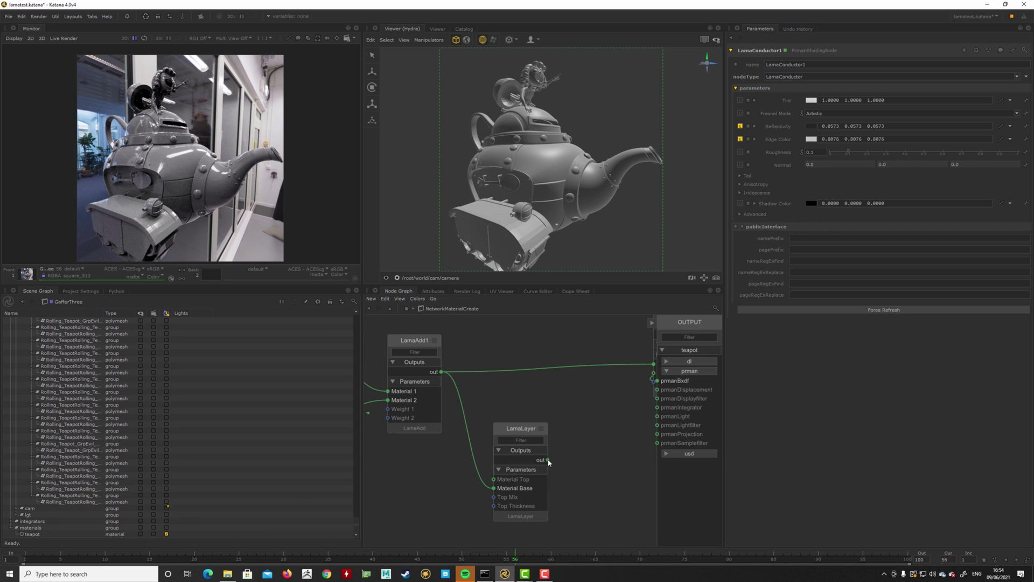
left_click(547, 460)
middle_click_drag(603, 431, 550, 449)
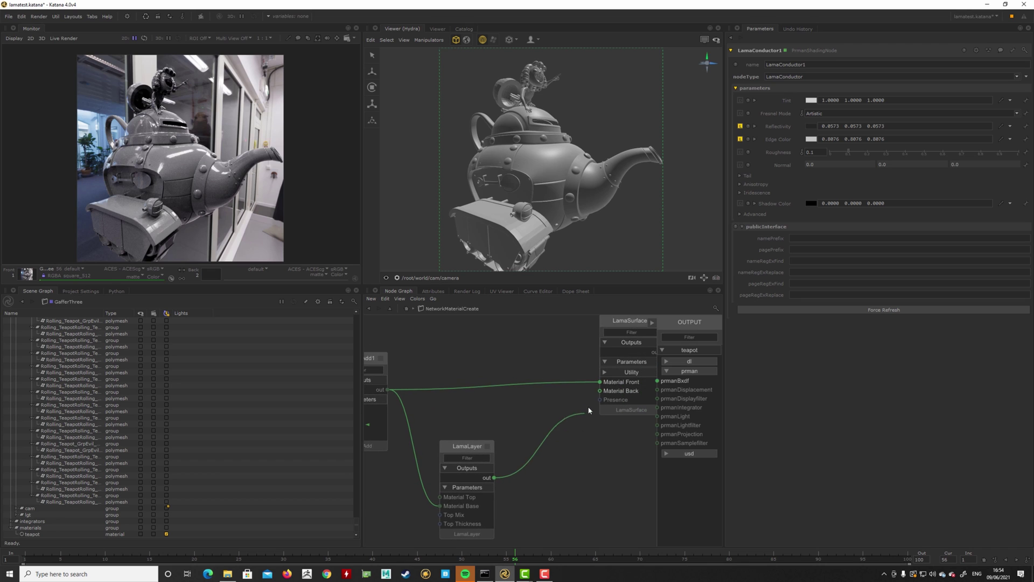
left_click(602, 382)
Add a second LamaConductor node below LamaAdd1, between LamaConductor1 and LamaLayer.
middle_click_drag(468, 442, 540, 381)
middle_click_drag(439, 526, 552, 502)
middle_click_drag(505, 453, 499, 470)
key("Tab")
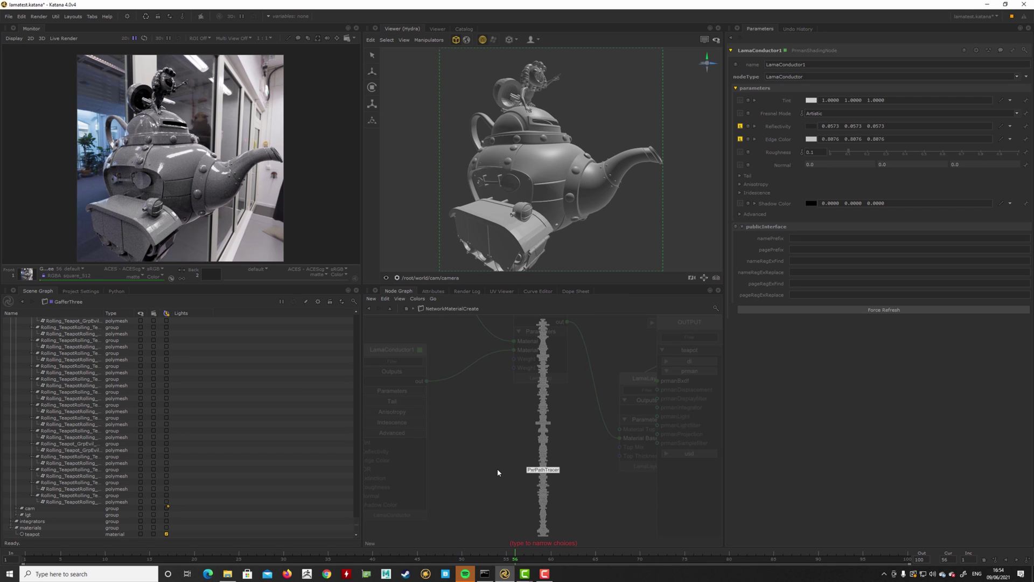
type("lama")
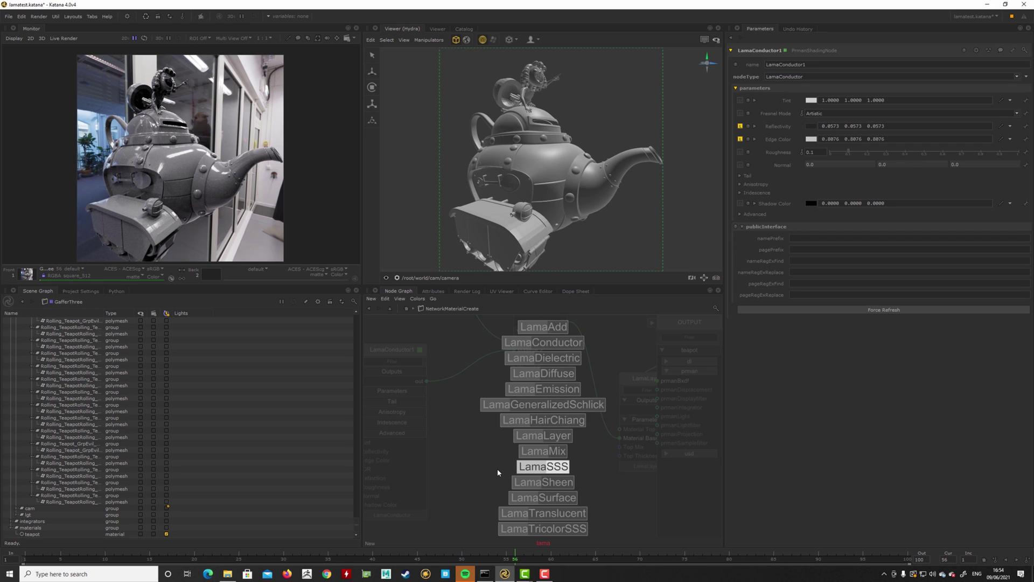
key("Up")
key("Up")
key("Up")
key("Up")
key("Up")
key("Up")
key("Up")
key("Up")
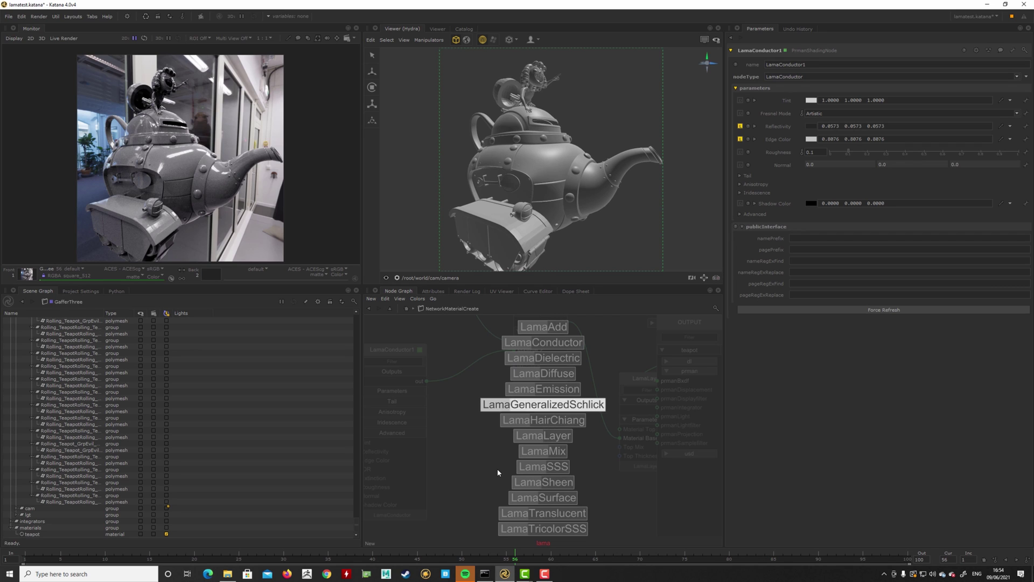
key("Return")
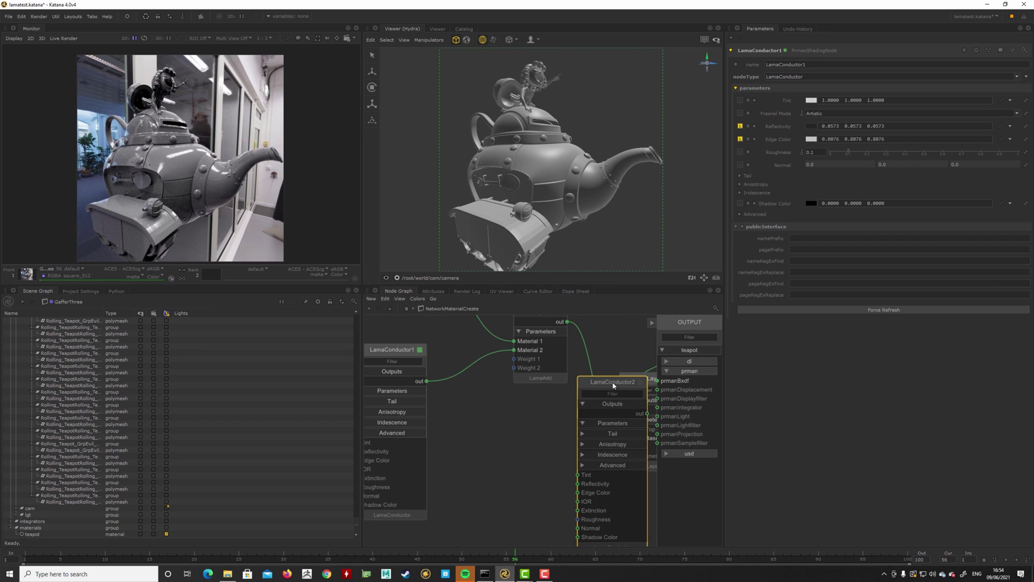
left_click(489, 438)
Connect the second LamaConductor's output to LamaLayer's Material Base and LamaAdd1's output to its Material Top.
middle_click_drag(541, 463, 526, 474)
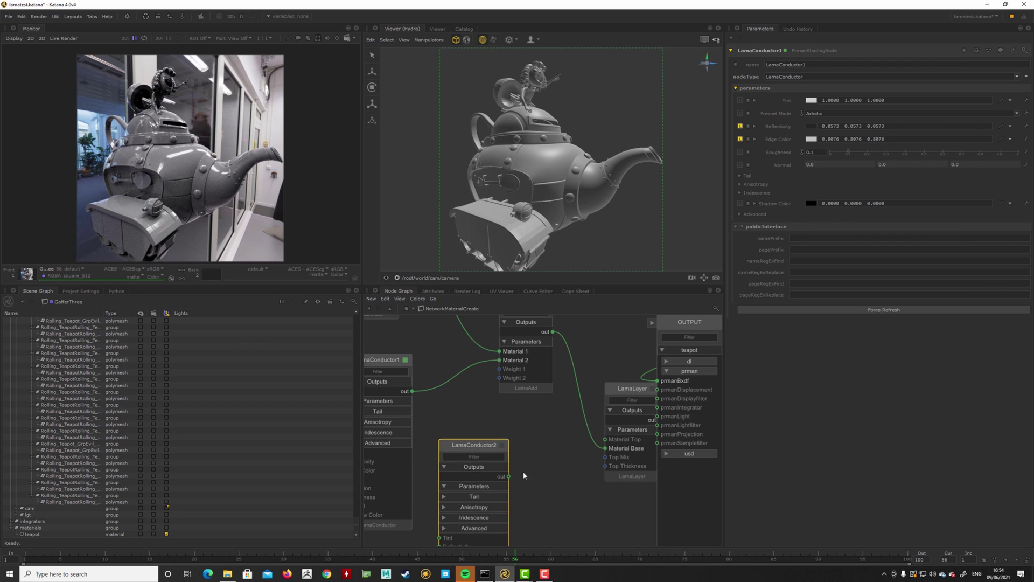
left_click_drag(508, 476, 605, 448)
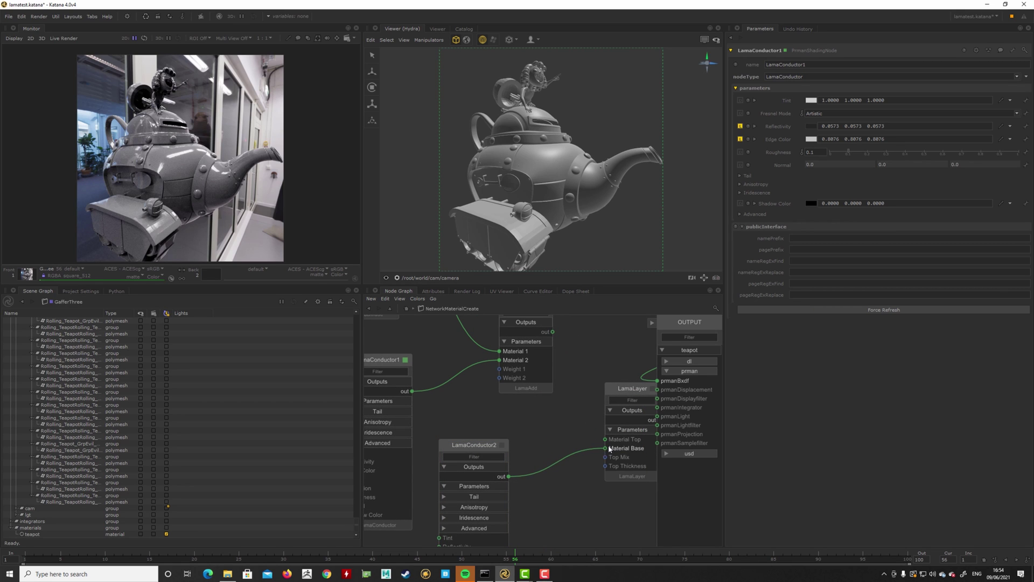
left_click_drag(553, 331, 606, 439)
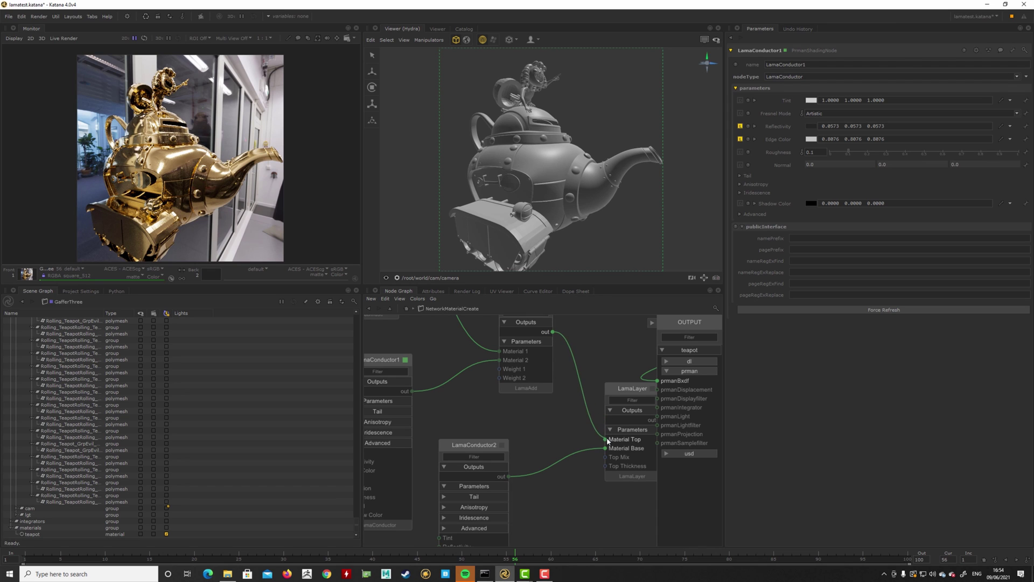
Add a PxrCurvature node below LamaLayer, beside the second LamaConductor.
left_click(480, 446)
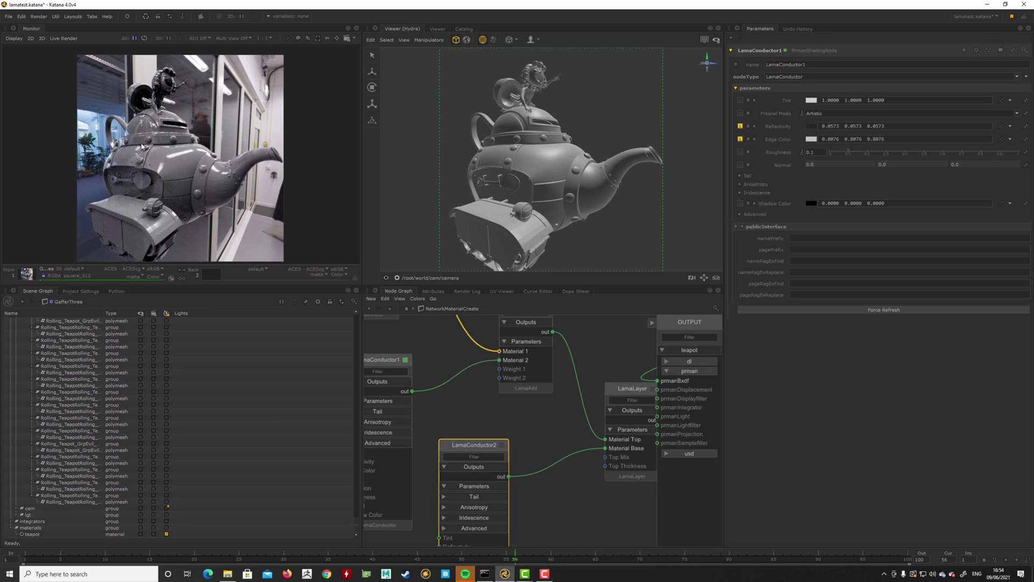
middle_click_drag(591, 529, 545, 494)
key("Tab")
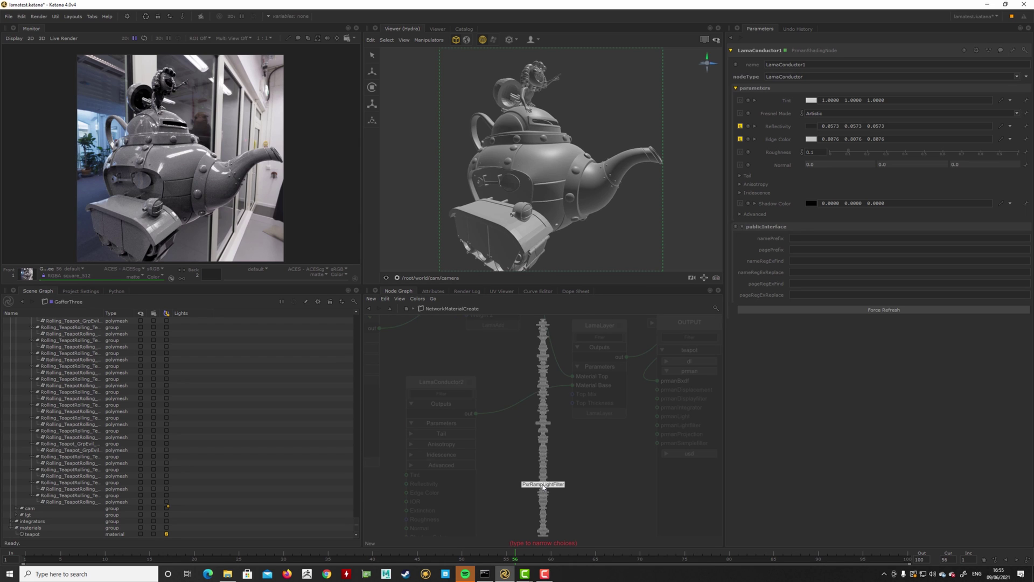
type("la")
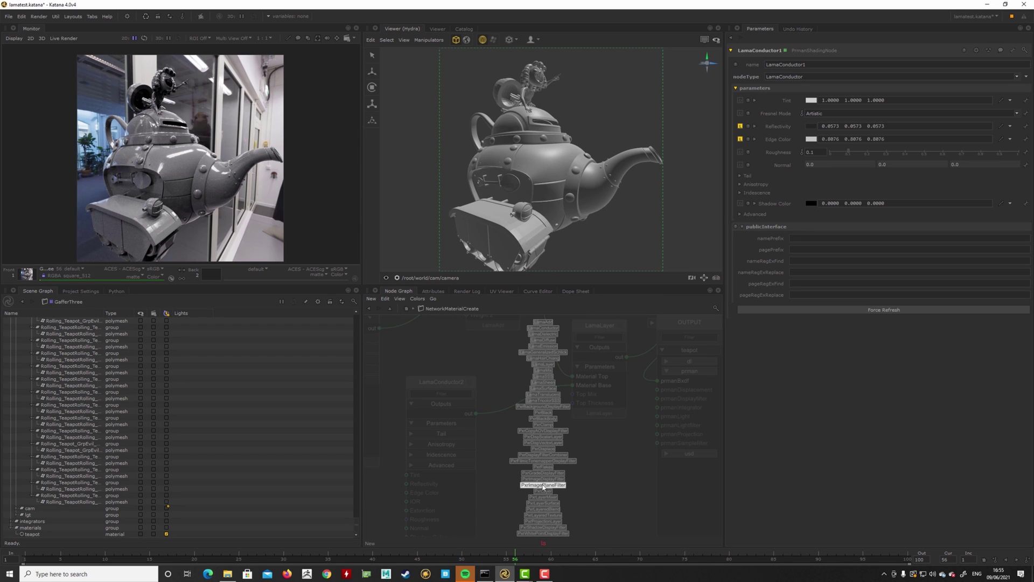
key("BackSpace")
key("BackSpace")
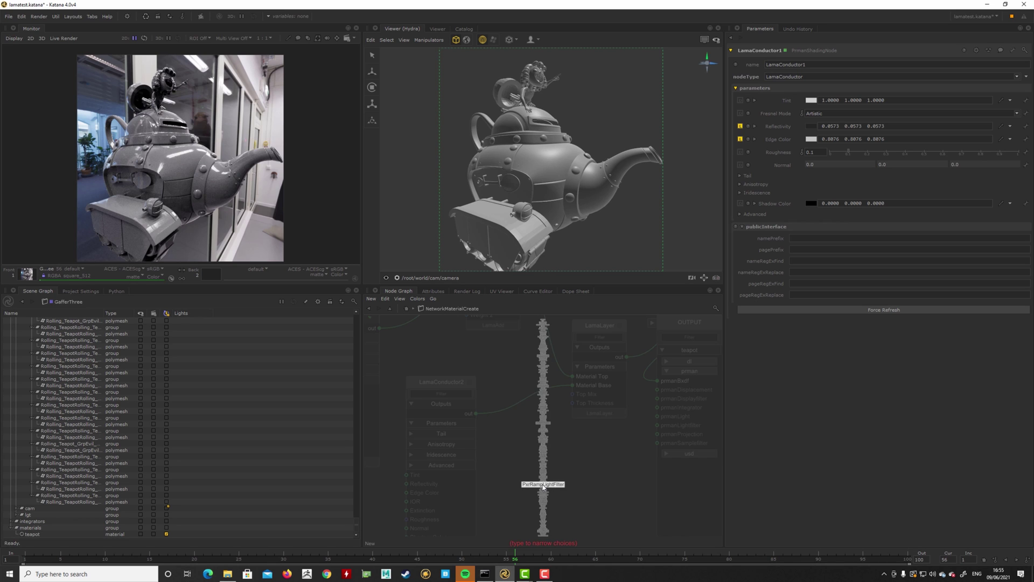
type("pxrcu")
key("Return")
left_click(525, 467)
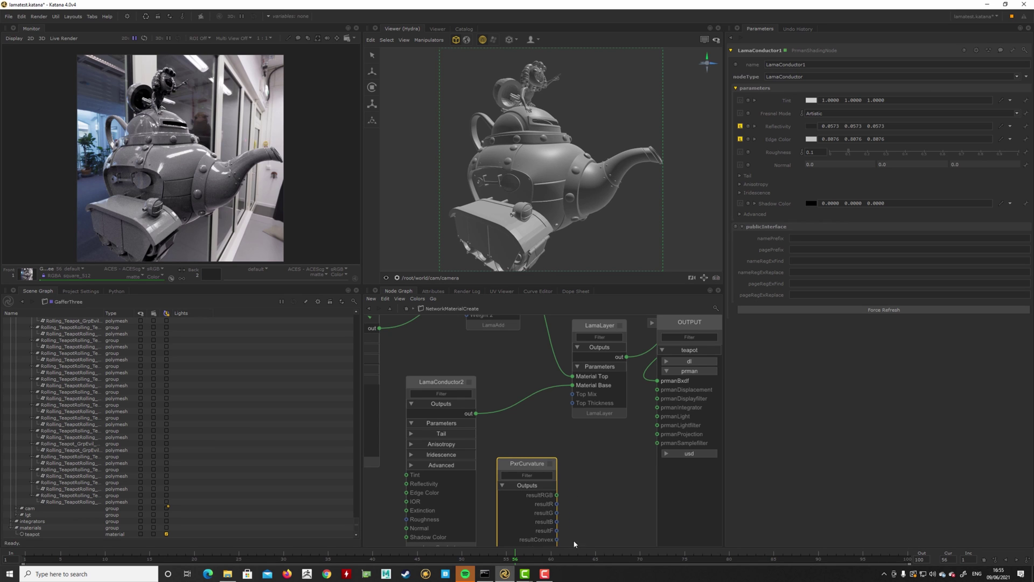
middle_click_drag(571, 493, 533, 494)
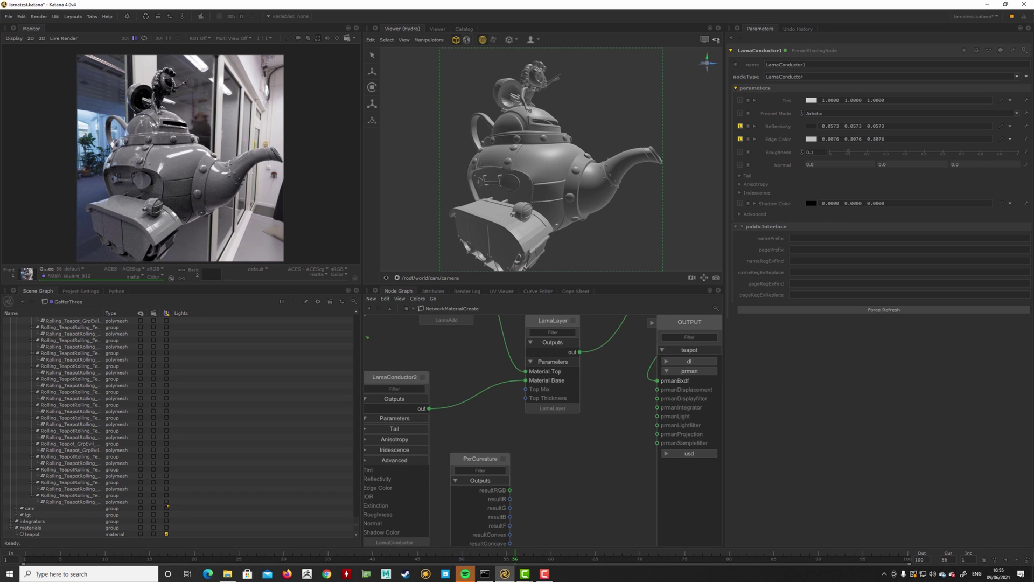
Add a PxrConstant node next to PxrCurvature, below LamaLayer.
scroll(499, 487, "down", 5)
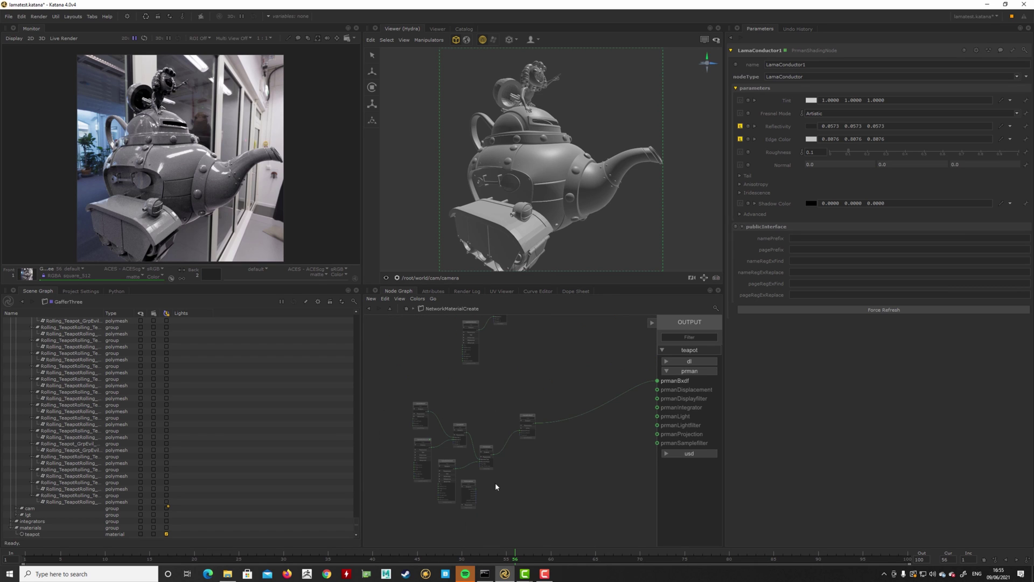
scroll(532, 472, "up", 6)
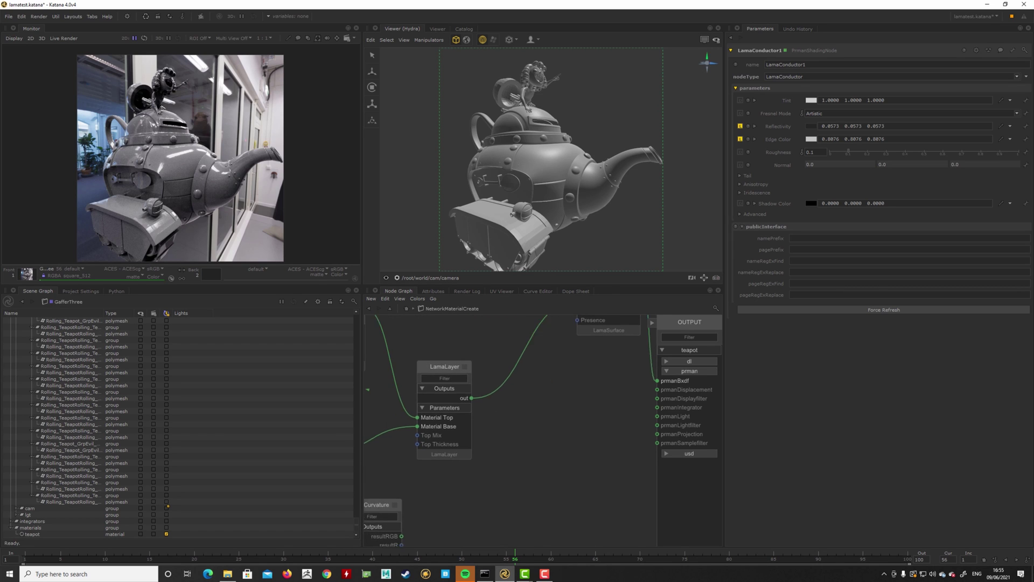
key("Tab")
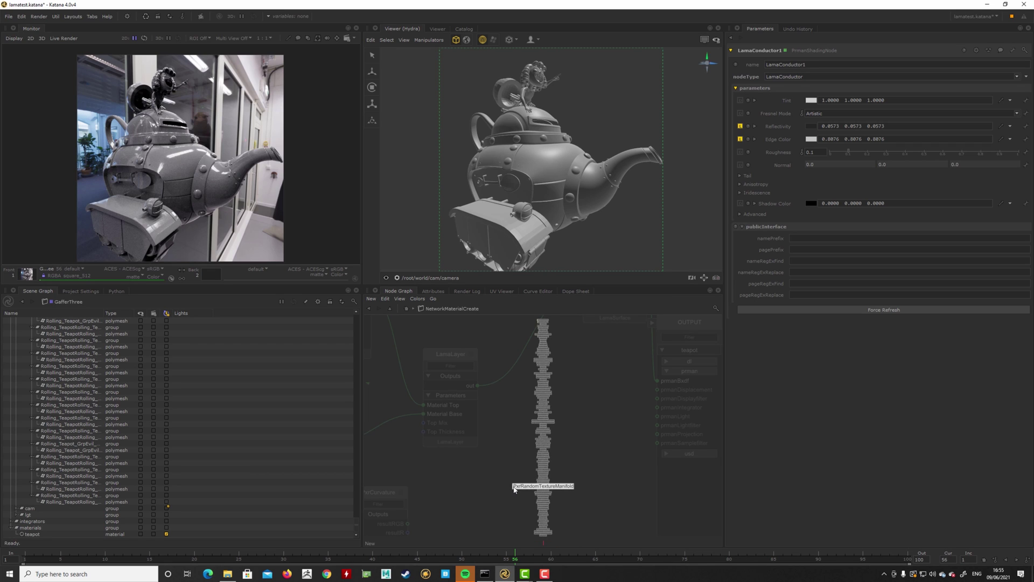
type("p")
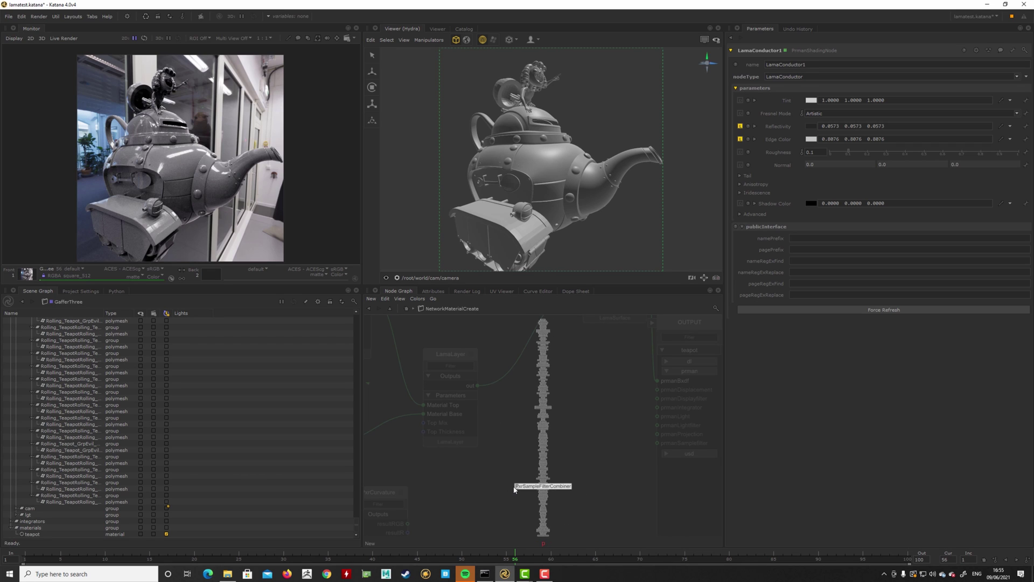
type("xrcon")
key("Return")
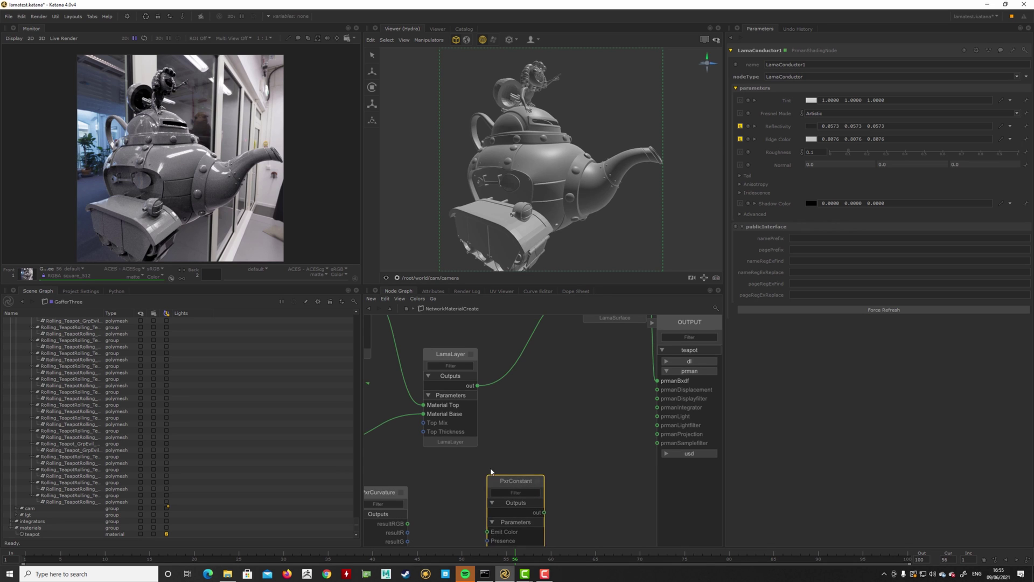
left_click(493, 475)
Connect PxrConstant's output to the teapot material's prmanBxdf to preview it in the live render.
scroll(566, 410, "down", 5)
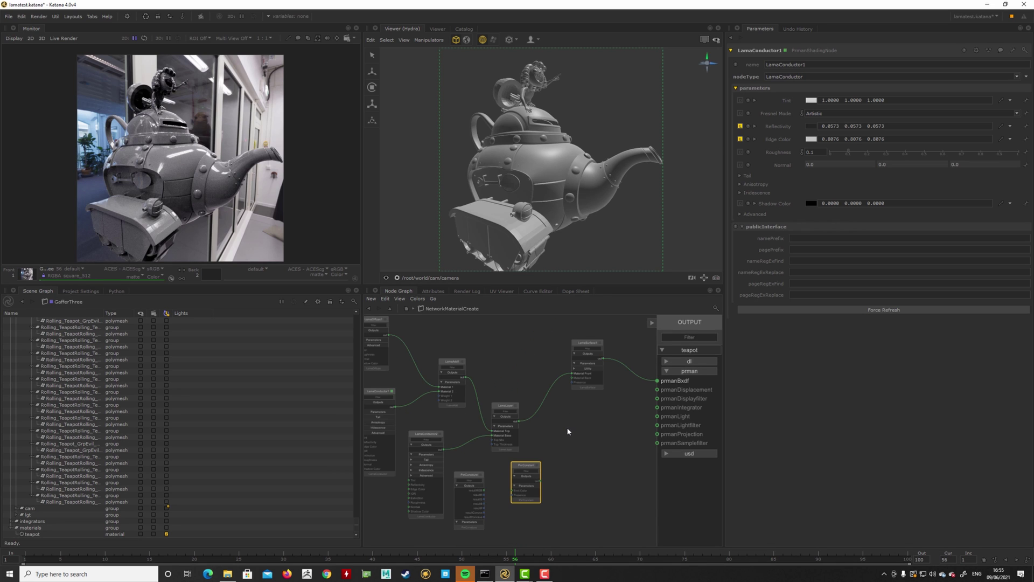
left_click_drag(524, 473, 657, 380)
scroll(441, 493, "up", 5)
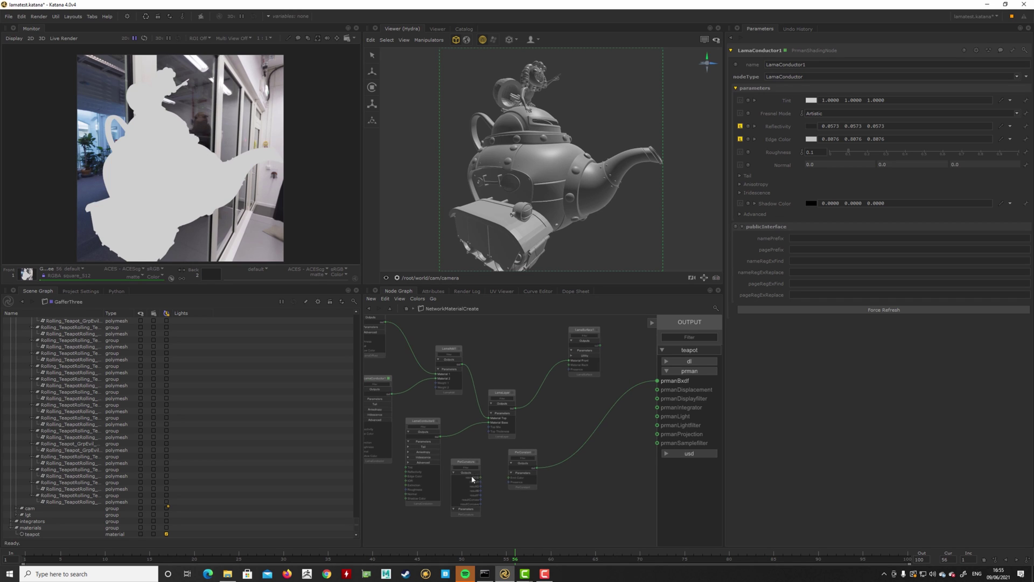
Connect PxrCurvature's resultRGB to PxrConstant's Emit Color and inspect the curvature on the rendered teapot.
left_click_drag(490, 477, 546, 478)
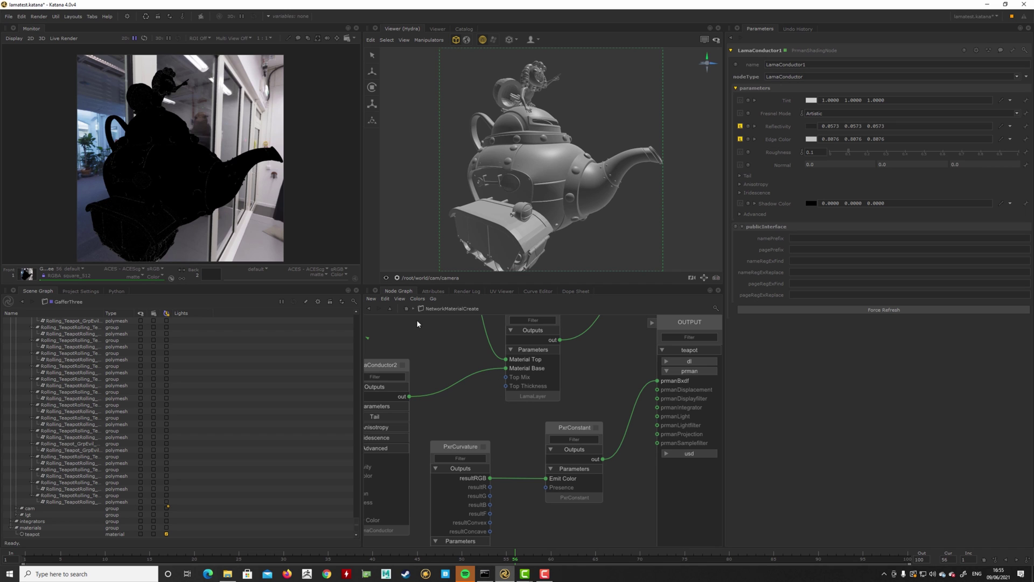
scroll(189, 196, "up", 3)
scroll(501, 215, "up", 4)
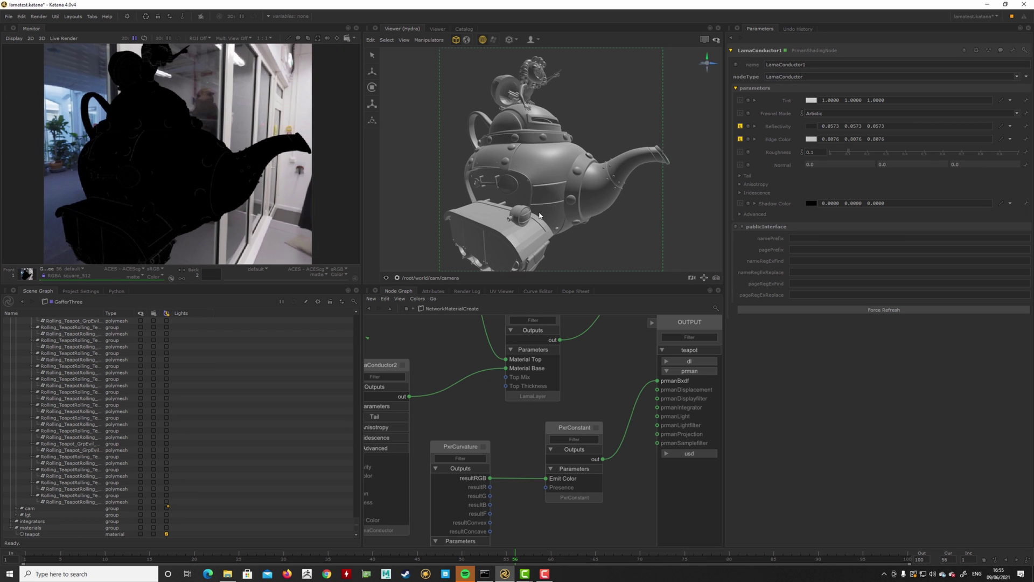
Set PxrCurvature's sampling Max Distance to 0.9 and judge the wider edge mask from a closer camera view.
left_click_drag(501, 215, 534, 218, "alt")
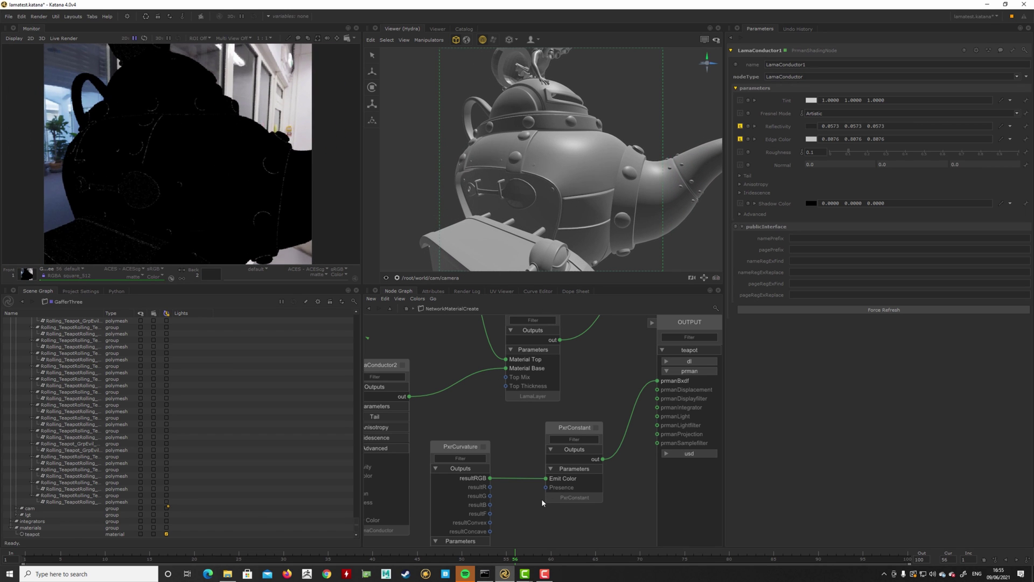
double_click(437, 451)
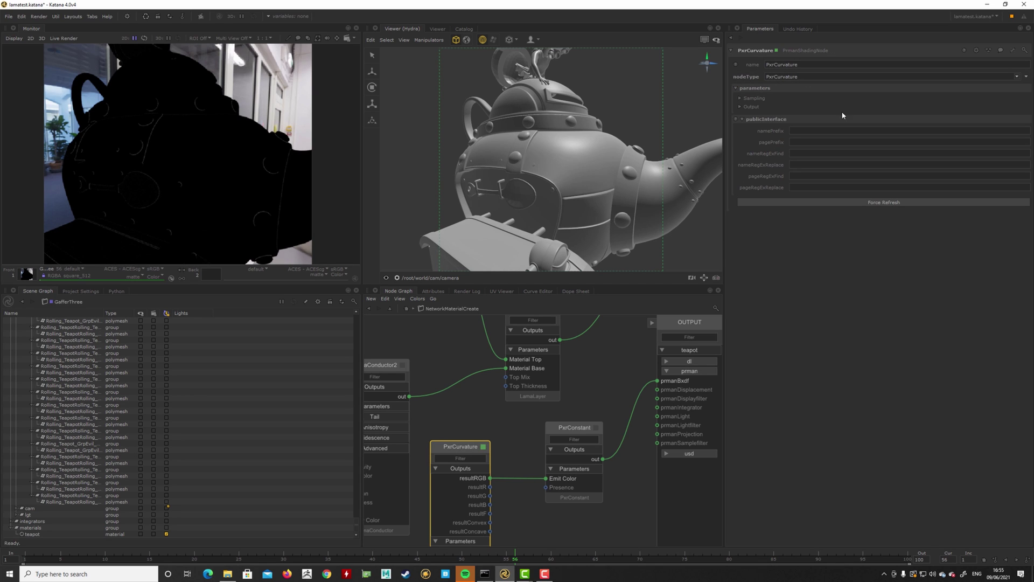
left_click(747, 99)
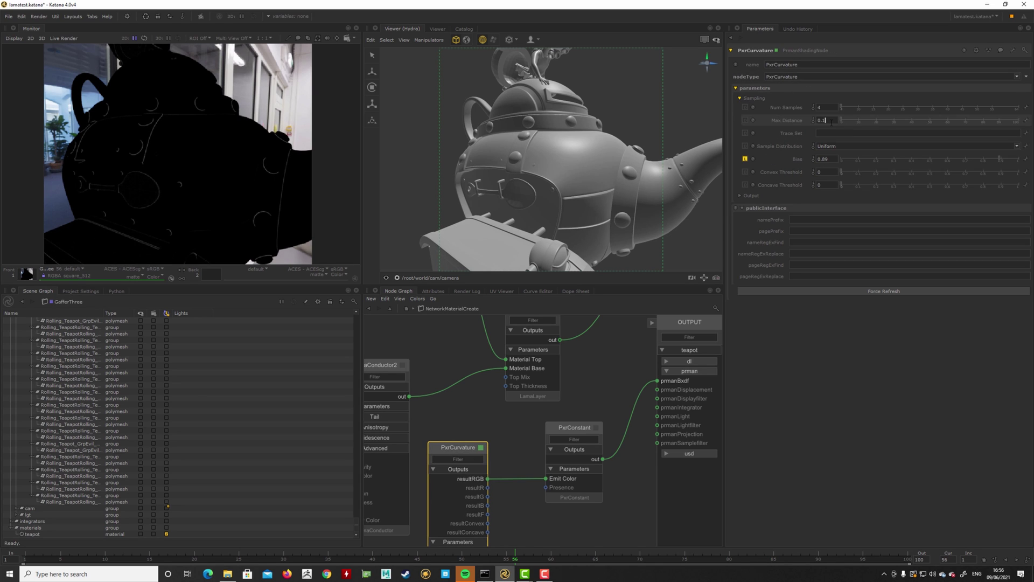
key("Return")
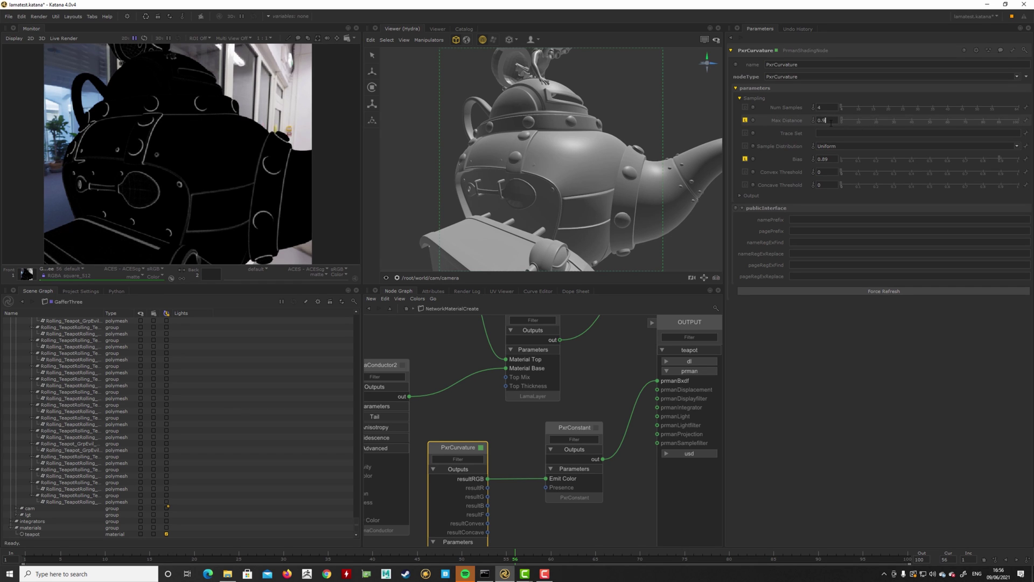
key("Return")
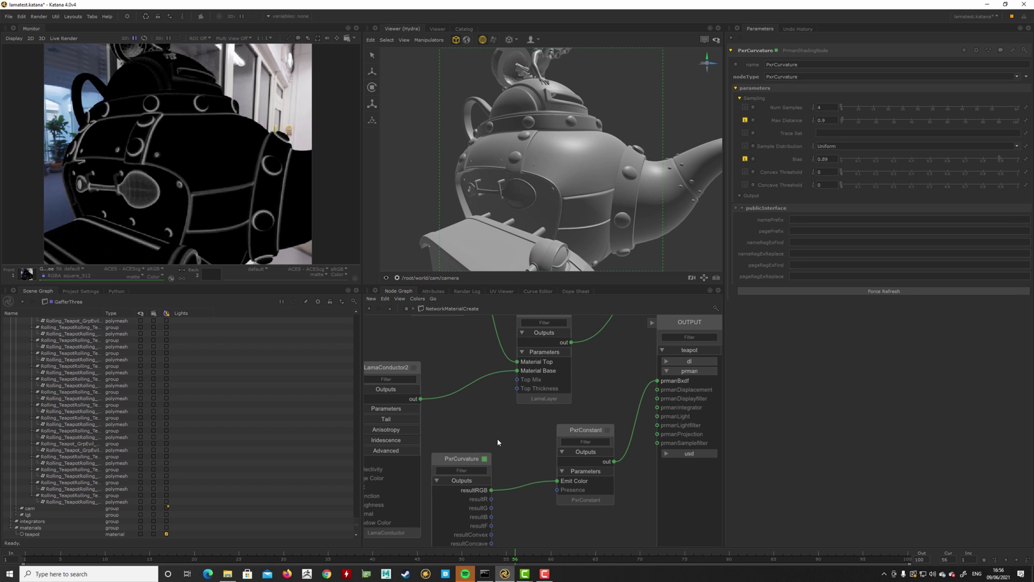
Add a PxrInvert node and arrange it beside PxrCurvature, below PxrConstant.
key("Tab")
type("pxr")
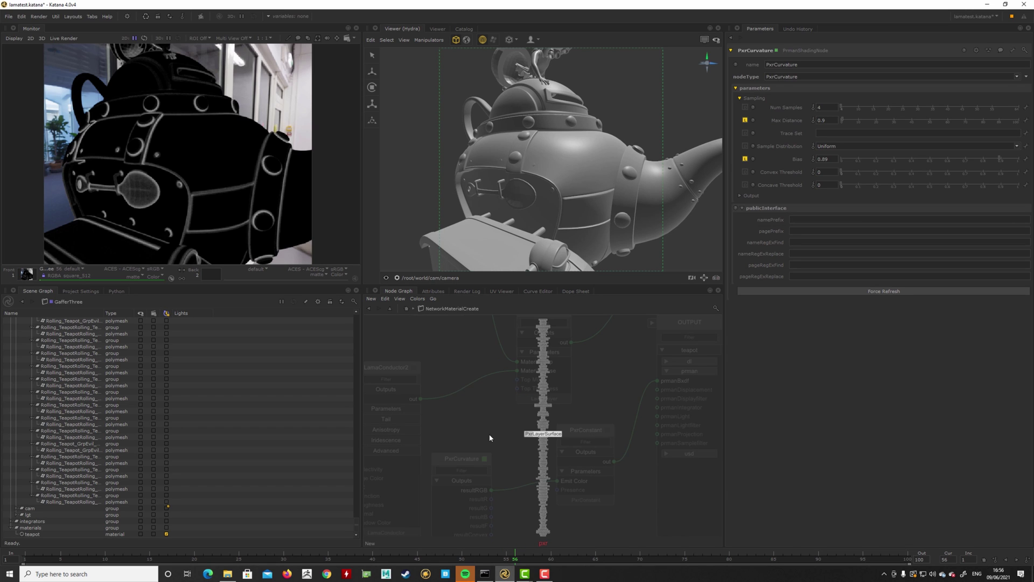
type("in")
key("Return")
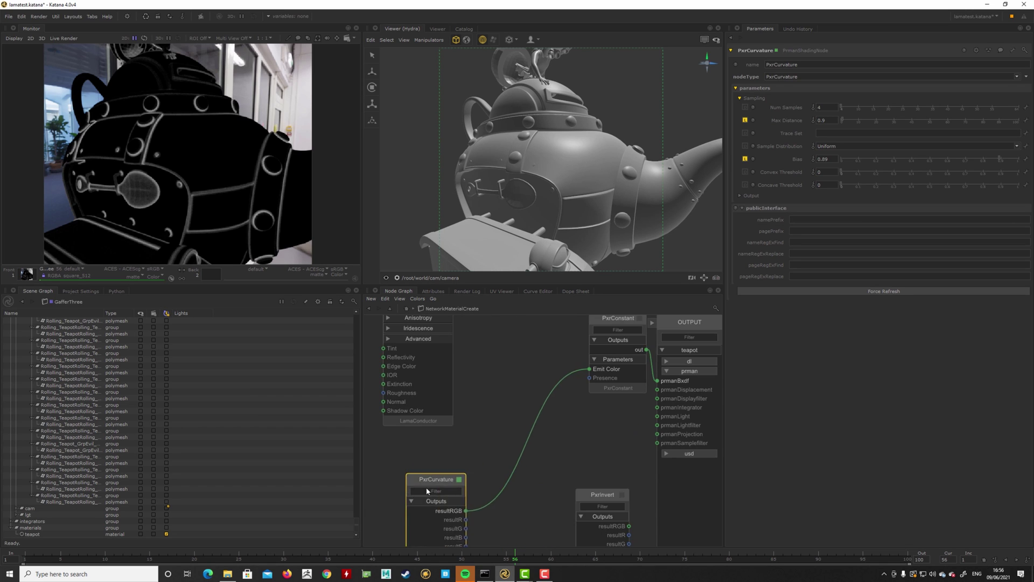
left_click_drag(427, 491, 367, 496)
middle_click_drag(501, 489, 515, 432)
left_click_drag(596, 439, 547, 441)
key("grave")
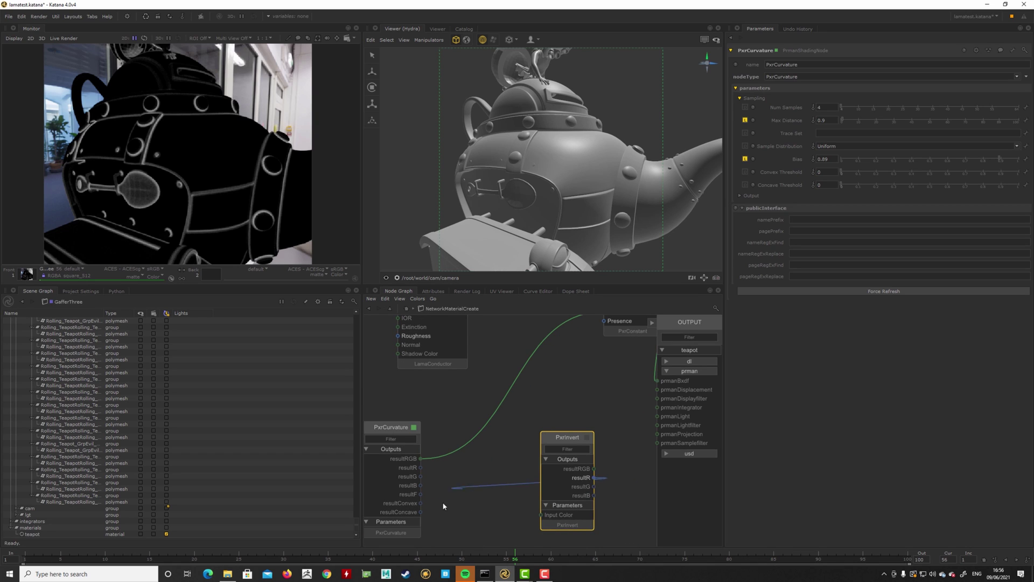
Connect PxrCurvature's resultRGB to PxrInvert's Input Color, and PxrInvert's resultRGB to PxrConstant's Emit Color.
left_click(443, 506)
left_click_drag(420, 459, 540, 515)
left_click_drag(561, 439, 539, 439)
left_click(571, 470)
middle_click_drag(600, 332, 570, 415)
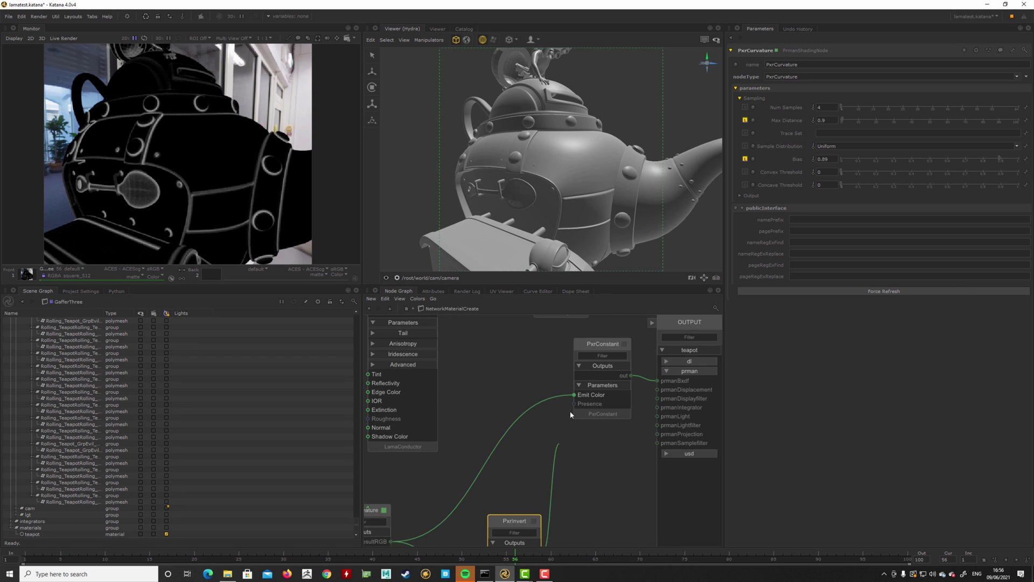
left_click(575, 396)
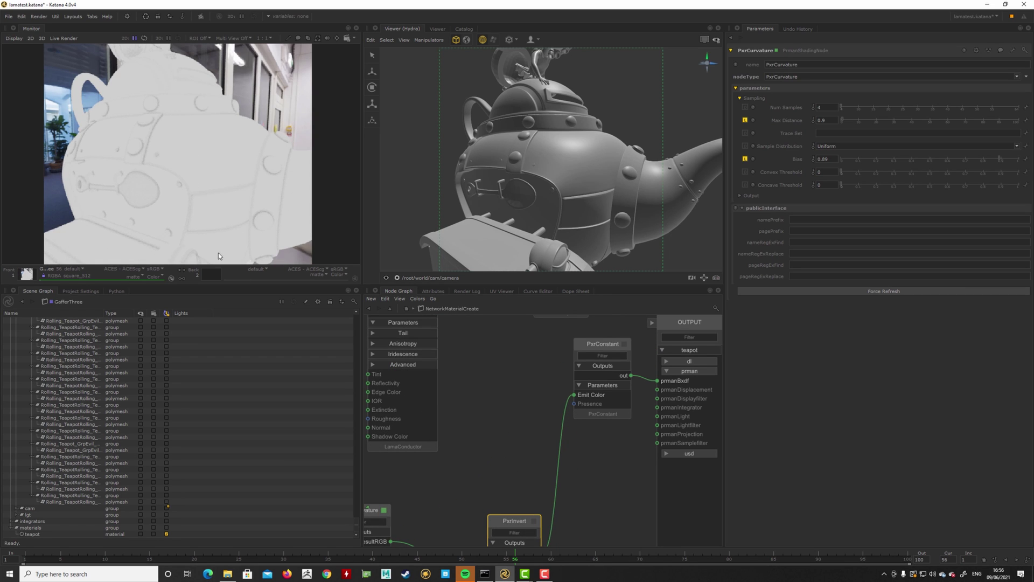
Connect PxrInvert's resultR to LamaLayer's Top Mix so the inverted curvature masks the coat.
scroll(546, 496, "down", 4)
middle_click_drag(498, 389, 501, 429)
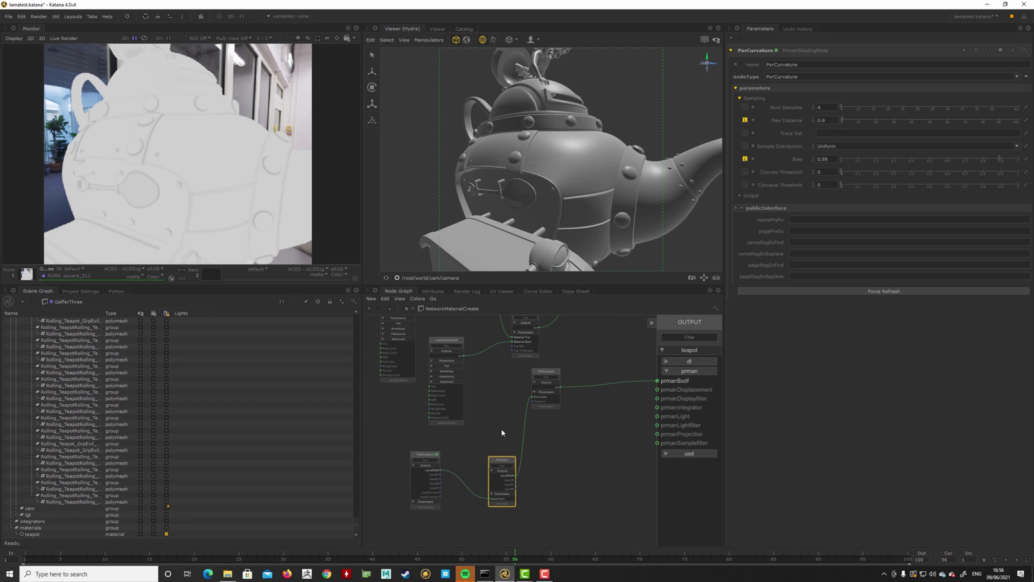
scroll(521, 478, "up", 4)
left_click(510, 480)
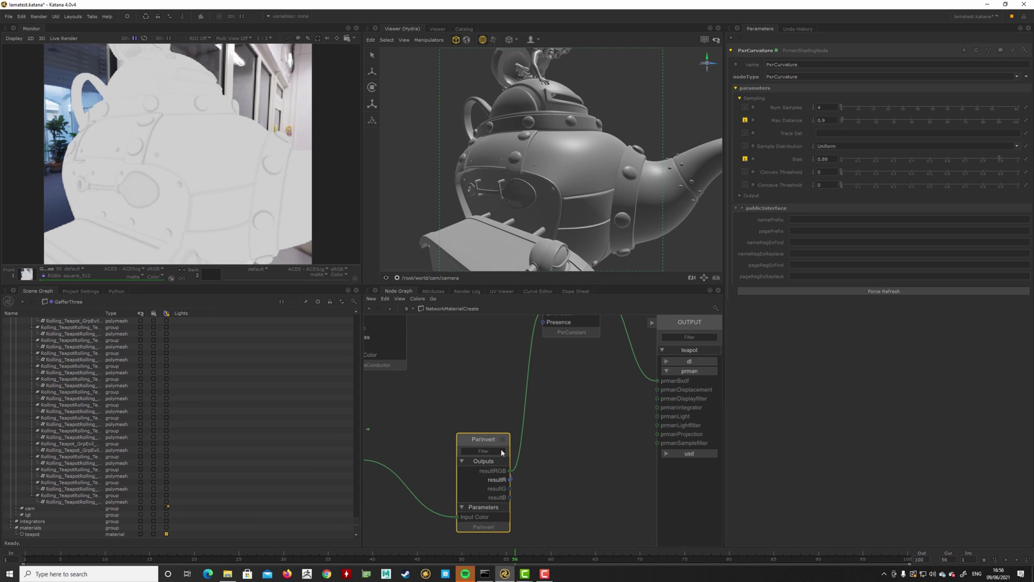
middle_click_drag(492, 382, 484, 575)
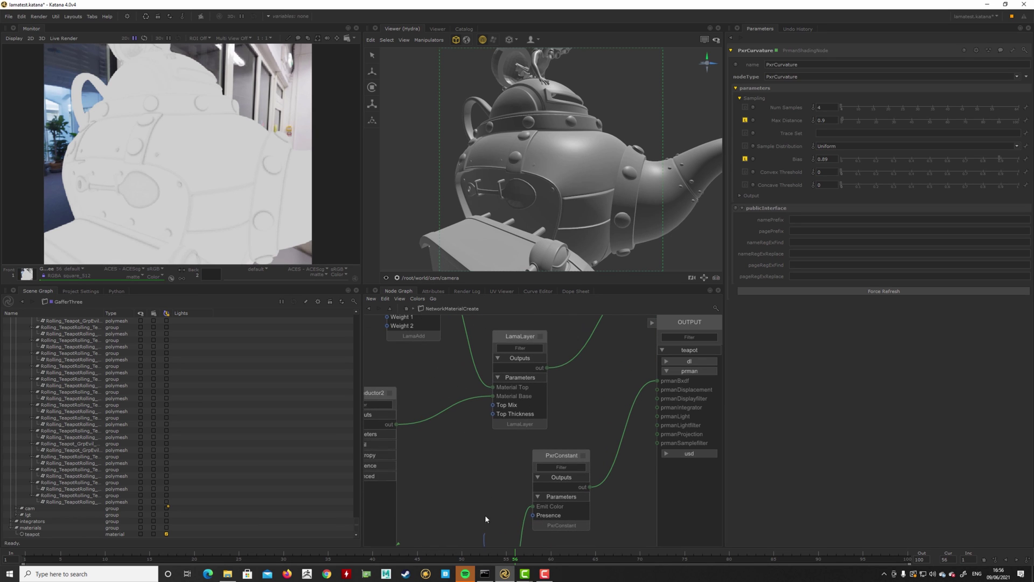
left_click(494, 408)
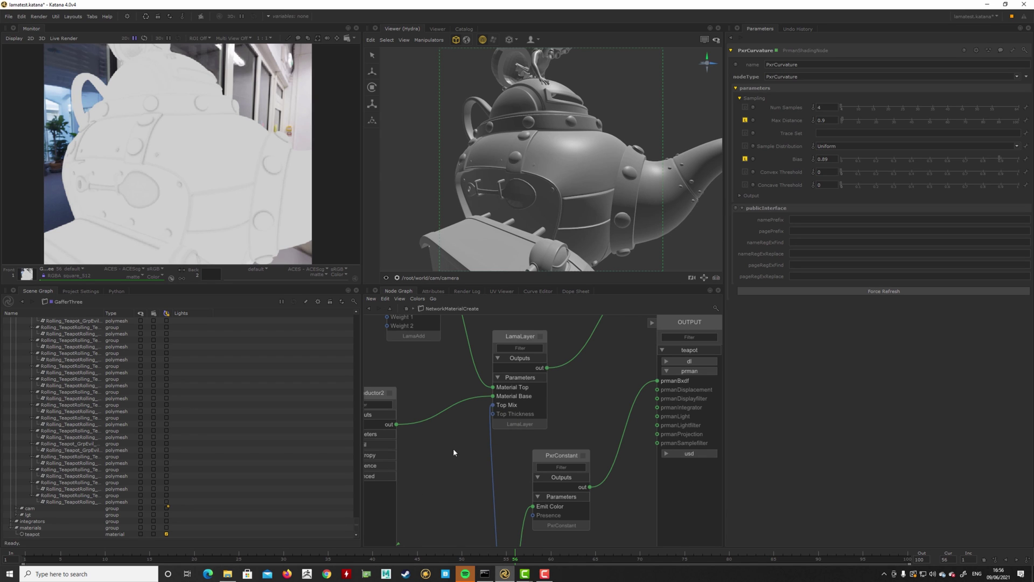
Reconnect LamaSurface's output to the teapot material's prmanBxdf in place of PxrConstant.
middle_click_drag(453, 453, 390, 490)
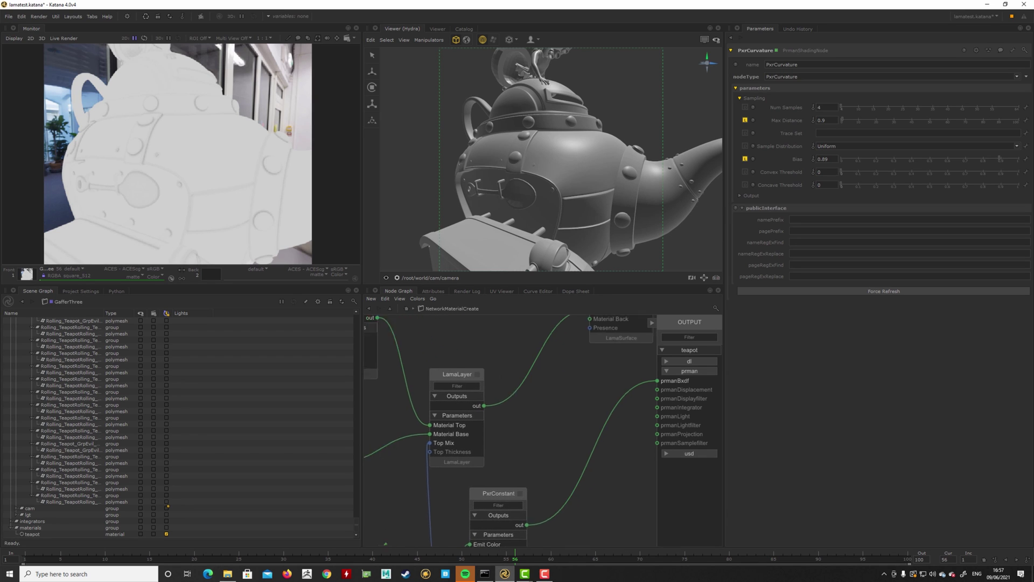
middle_click_drag(533, 399, 468, 438)
left_click(588, 320)
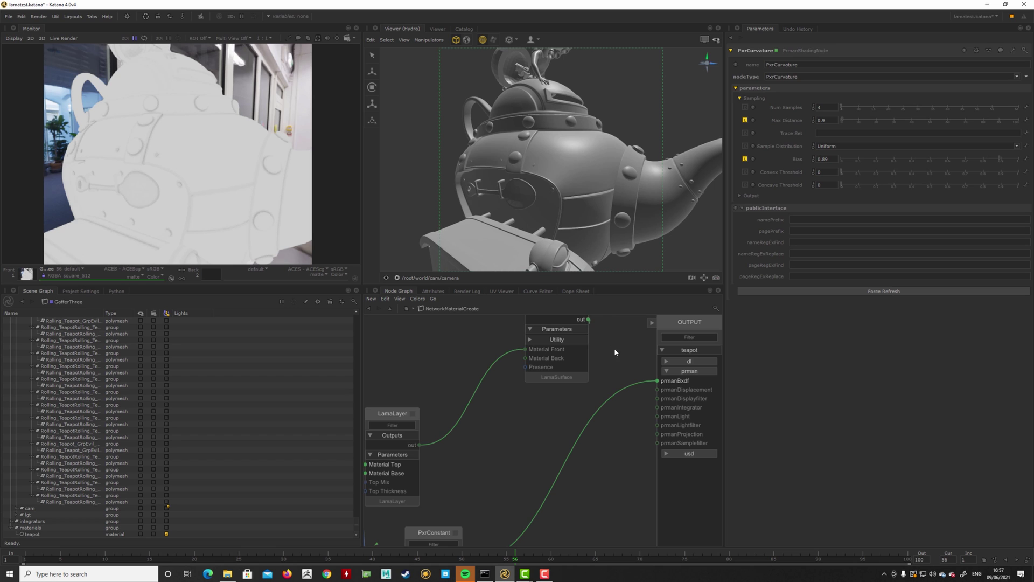
left_click(657, 380)
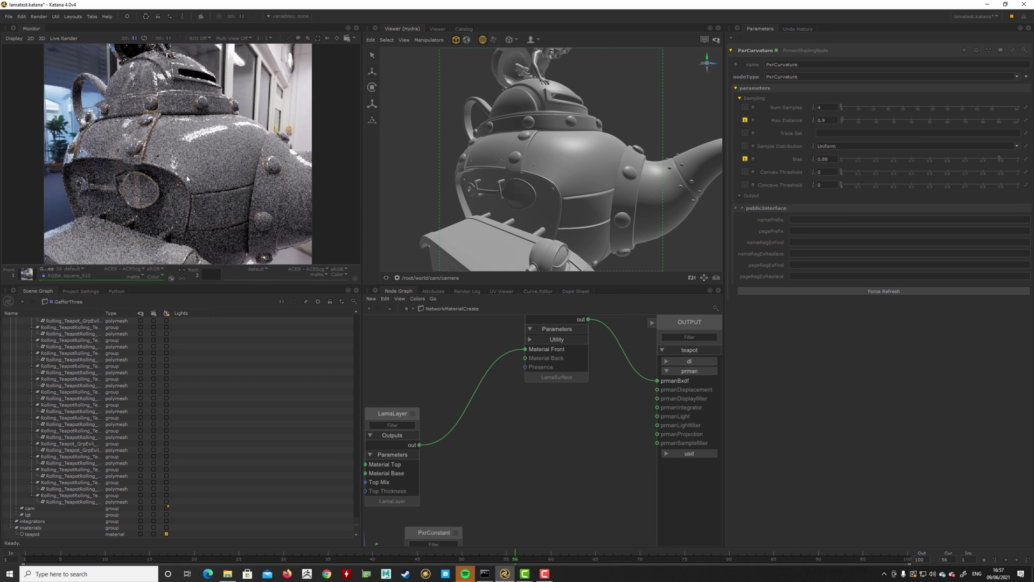
Move the camera close to the teapot's body and overlay the live render in the Hydra viewer.
left_click_drag(560, 182, 498, 187, "alt")
scroll(504, 186, "up", 4)
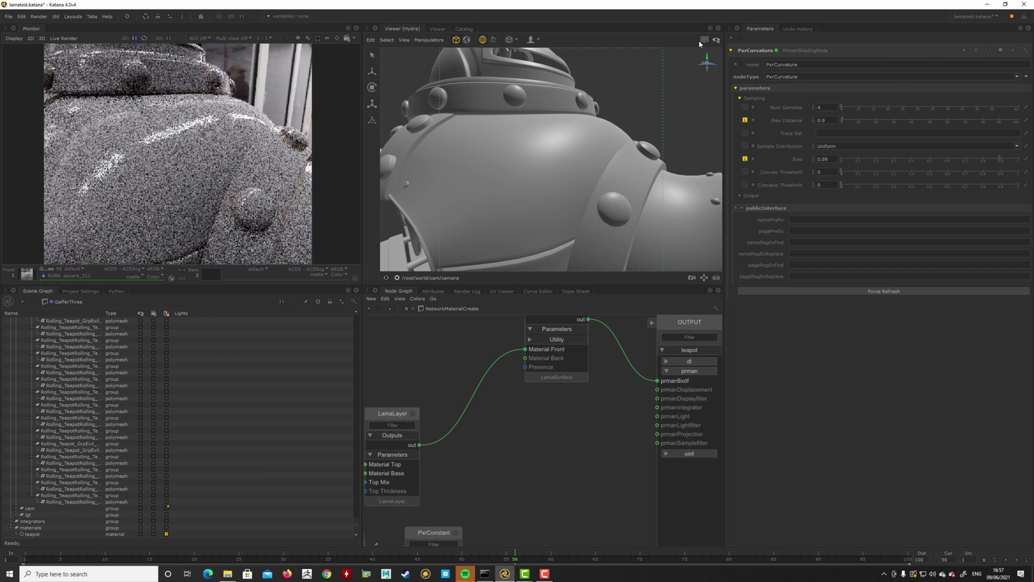
left_click(703, 40)
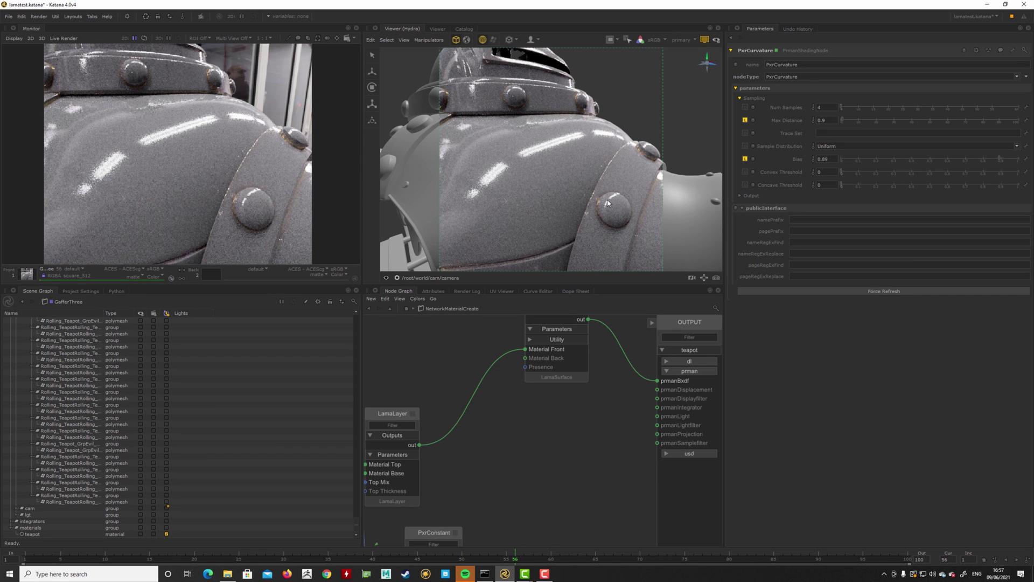
Add a PxrThreshold node after PxrInvert, below PxrConstant.
middle_click_drag(454, 485, 558, 421)
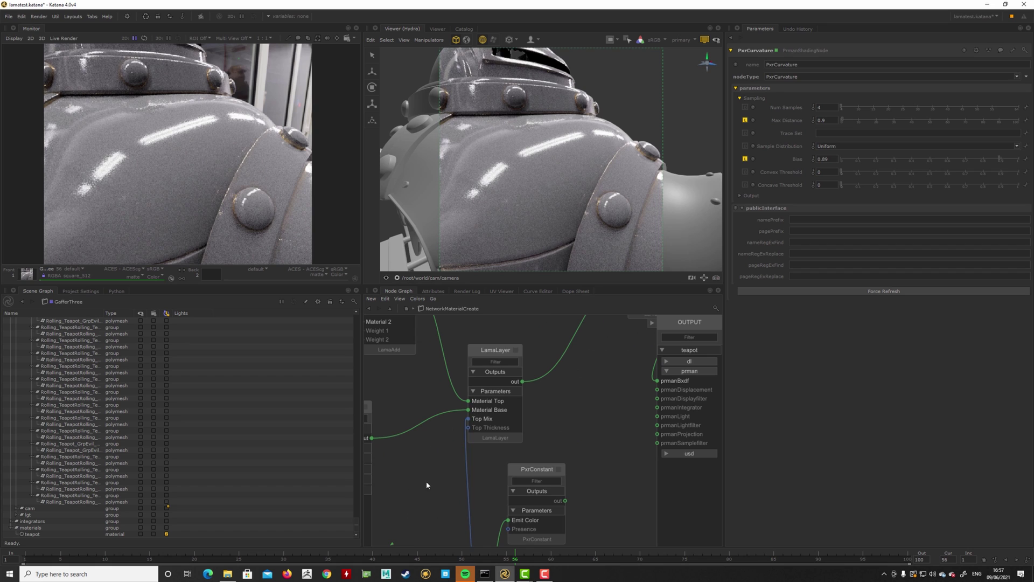
middle_click_drag(427, 485, 515, 406)
scroll(504, 451, "down", 5)
left_click_drag(527, 487, 502, 480)
left_click(566, 496)
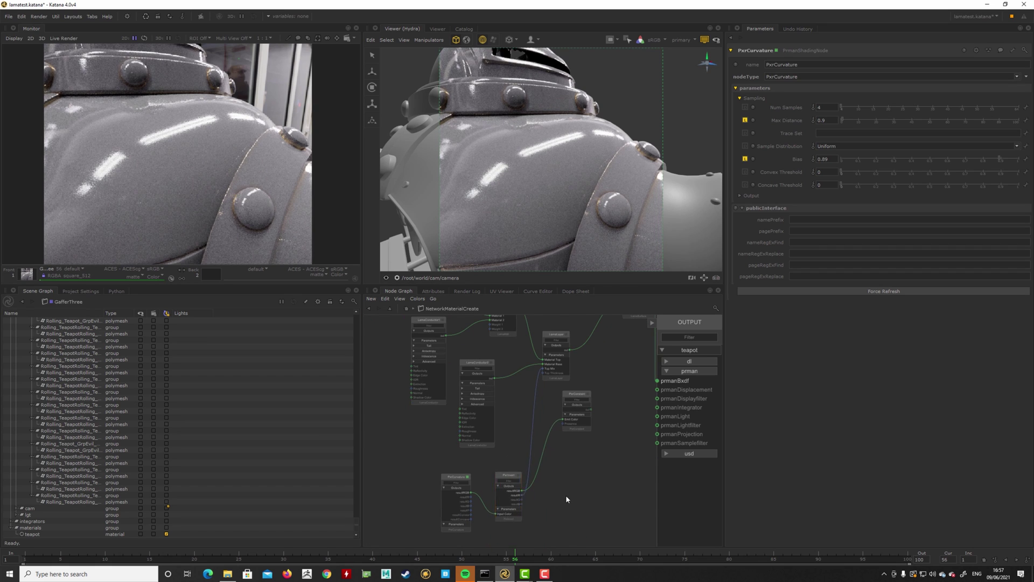
key("Tab")
type("pxr")
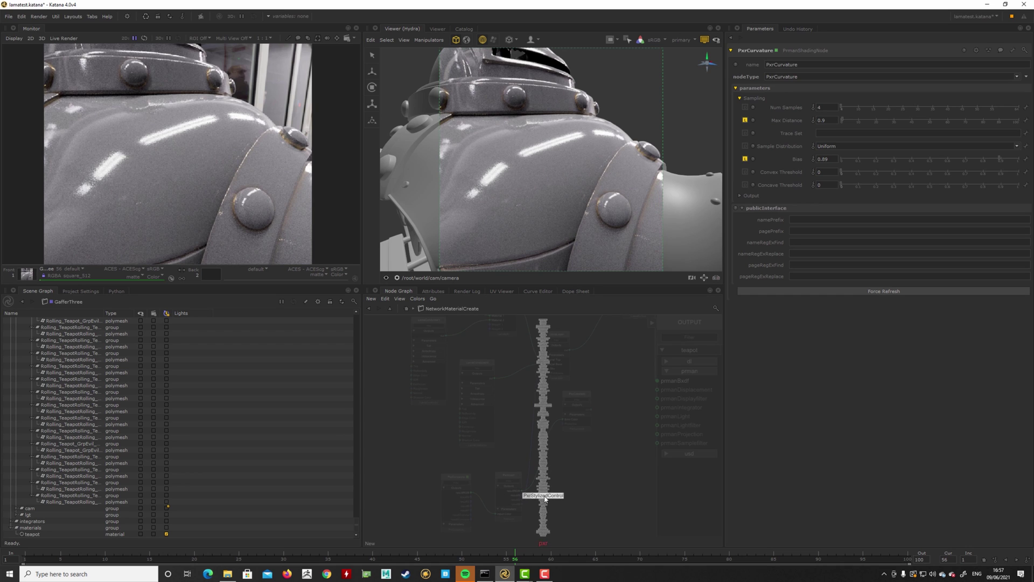
type("t")
key("Up")
key("Up")
key("Return")
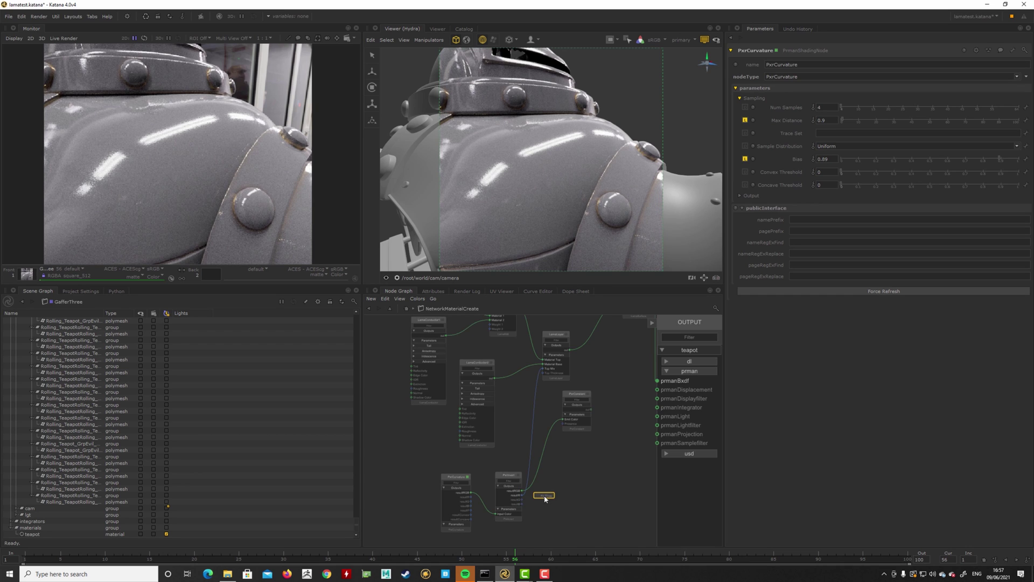
left_click(569, 482)
scroll(570, 482, "up", 5)
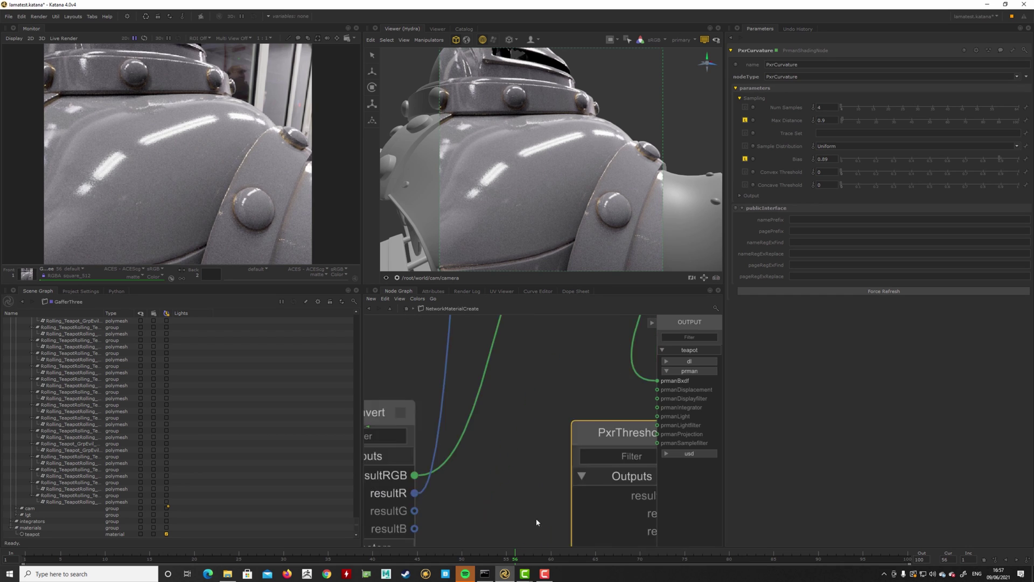
scroll(514, 454, "down", 3)
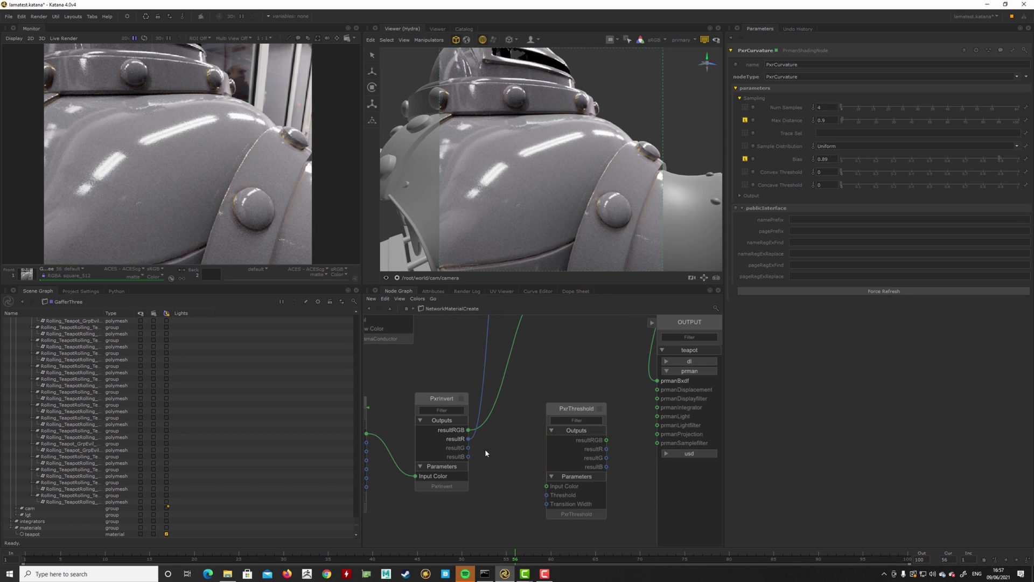
Connect PxrInvert's resultRGB to PxrThreshold's Input Color, and PxrThreshold's resultR to LamaLayer's Top Mix.
left_click_drag(469, 431, 546, 486)
middle_click_drag(614, 448, 605, 458)
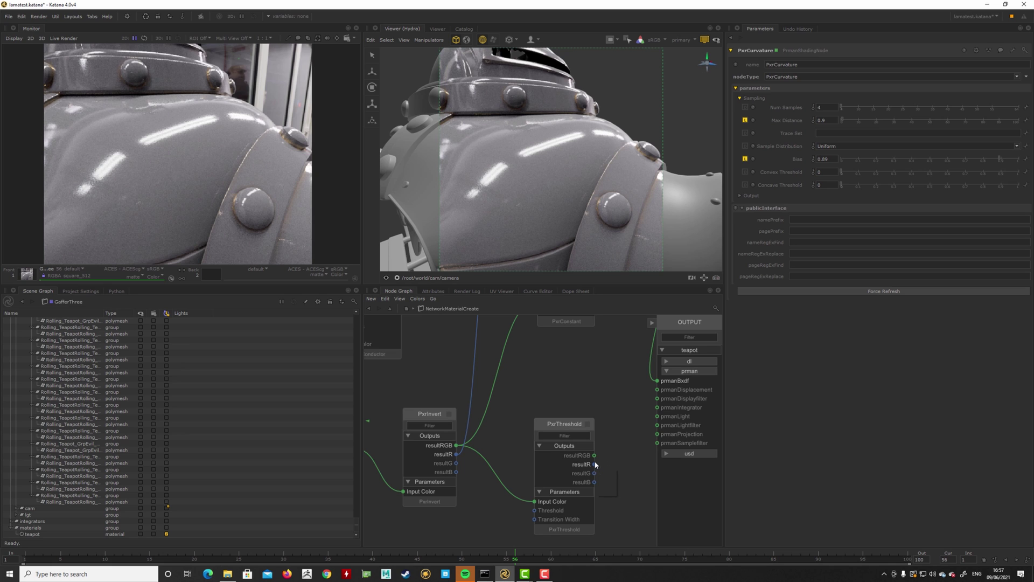
middle_click_drag(609, 392, 607, 504)
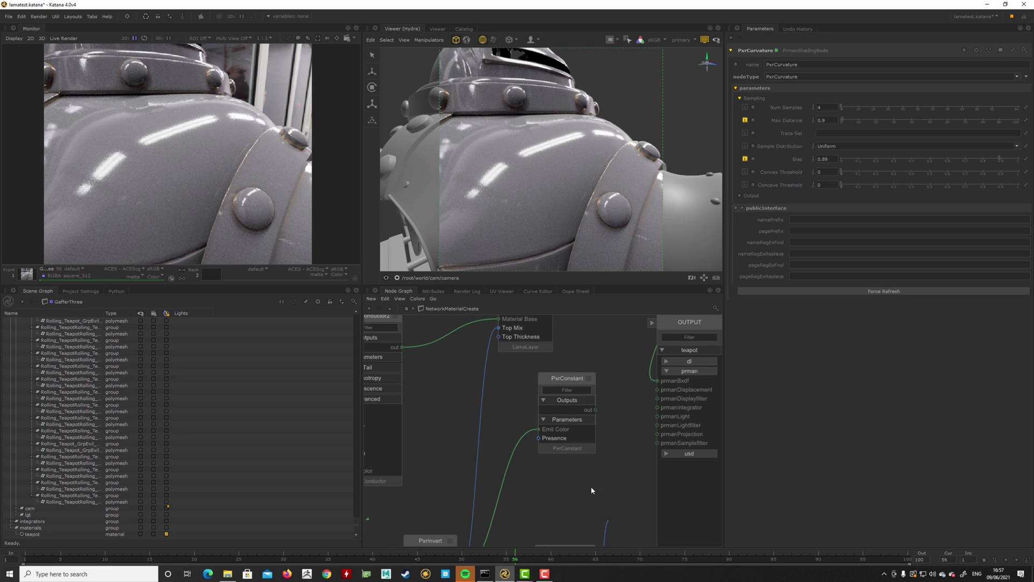
left_click(498, 328)
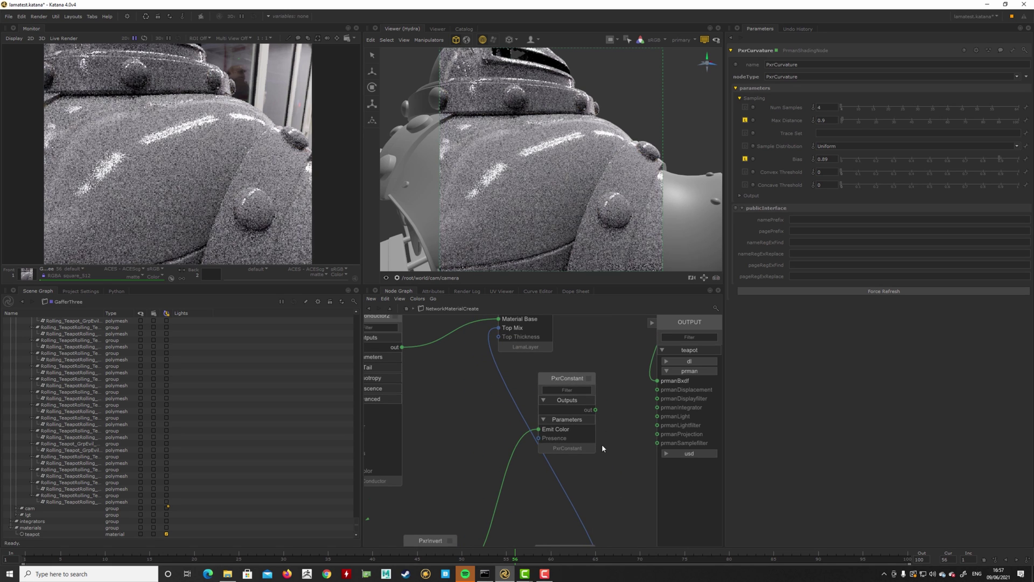
Connect PxrThreshold's resultRGB to PxrConstant's Emit Color and PxrConstant's output to prmanBxdf to preview the thresholded mask.
middle_click_drag(618, 479, 591, 417)
middle_click_drag(581, 460, 580, 459)
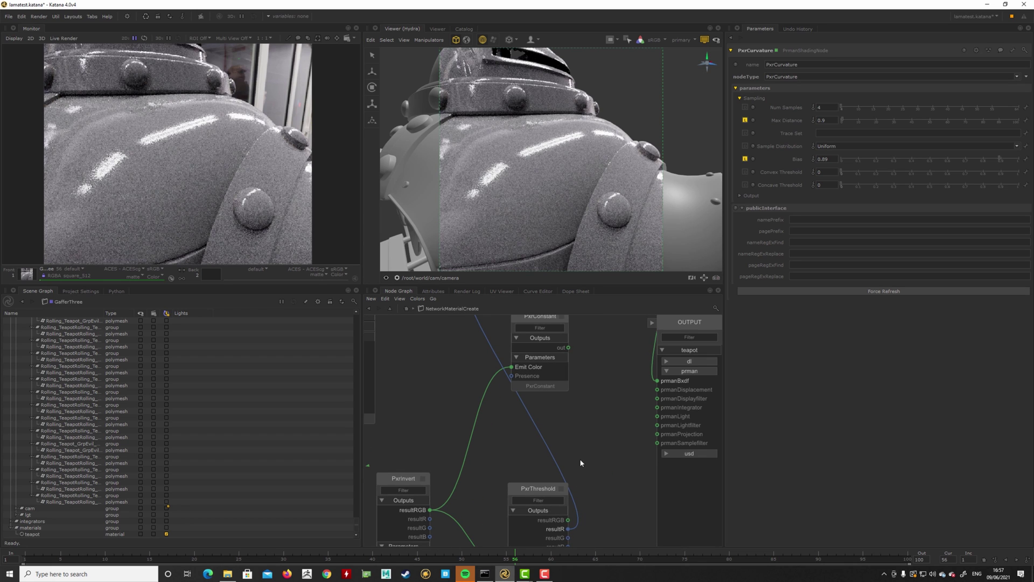
left_click(568, 519)
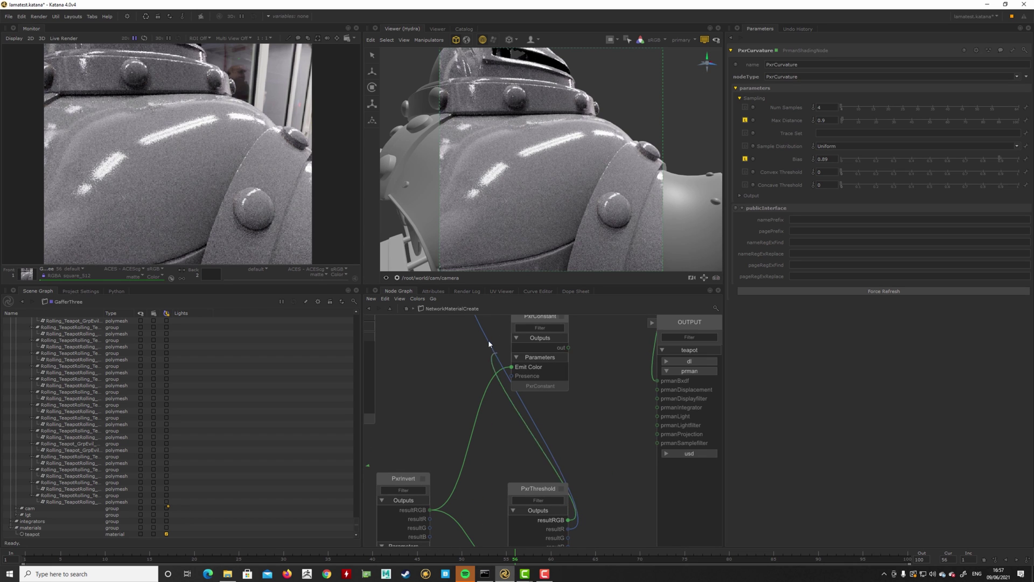
left_click(511, 367)
left_click(513, 369)
middle_click_drag(567, 331, 558, 346)
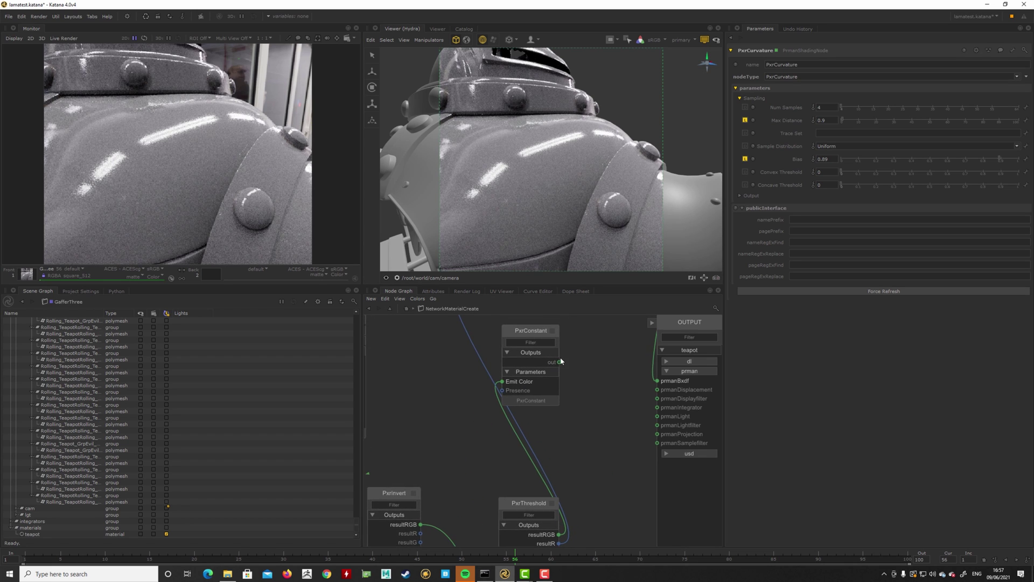
left_click(558, 363)
left_click(657, 380)
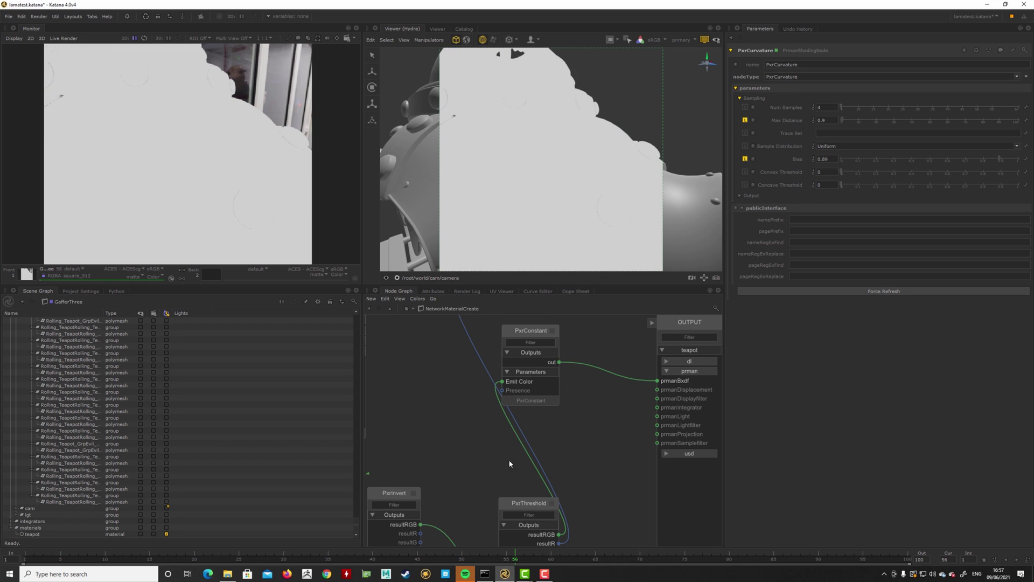
Configure PxrThreshold with Channel Red, Threshold 0.95, Transition Width 0.01 and Transition Profile Linear.
left_click_drag(520, 504, 505, 500)
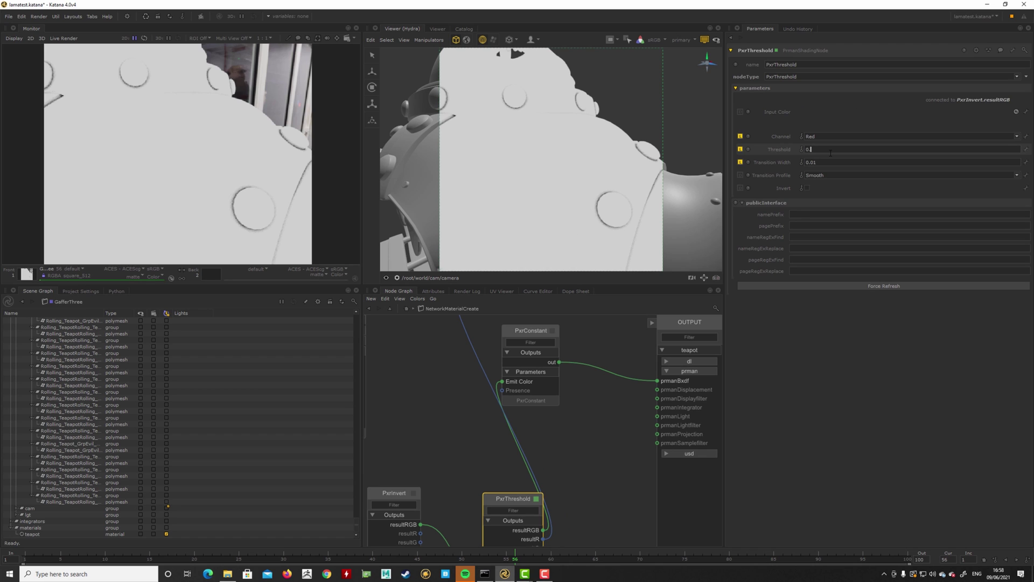
left_click(830, 153)
type("5")
key("Return")
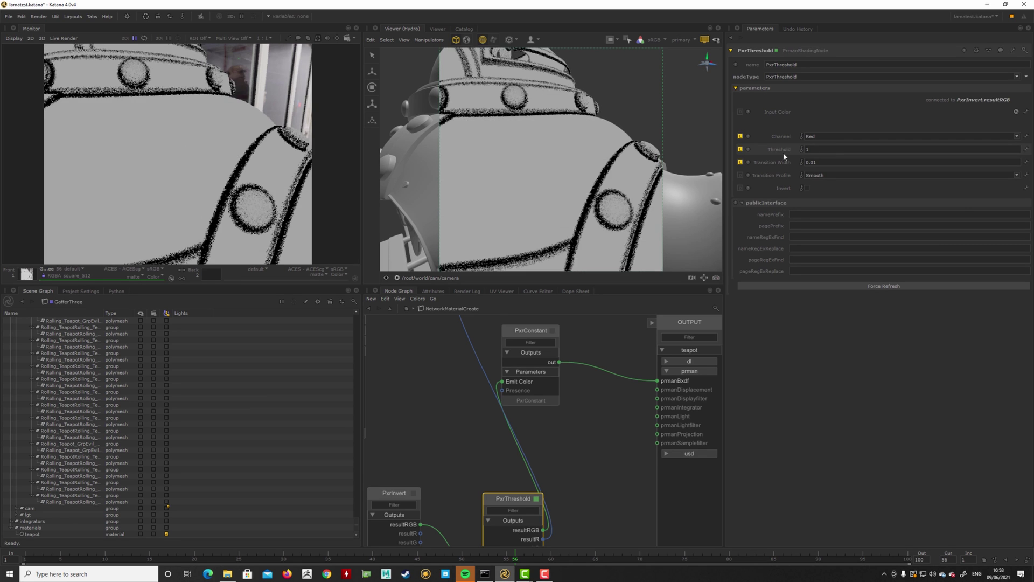
middle_click_drag(569, 441, 566, 458)
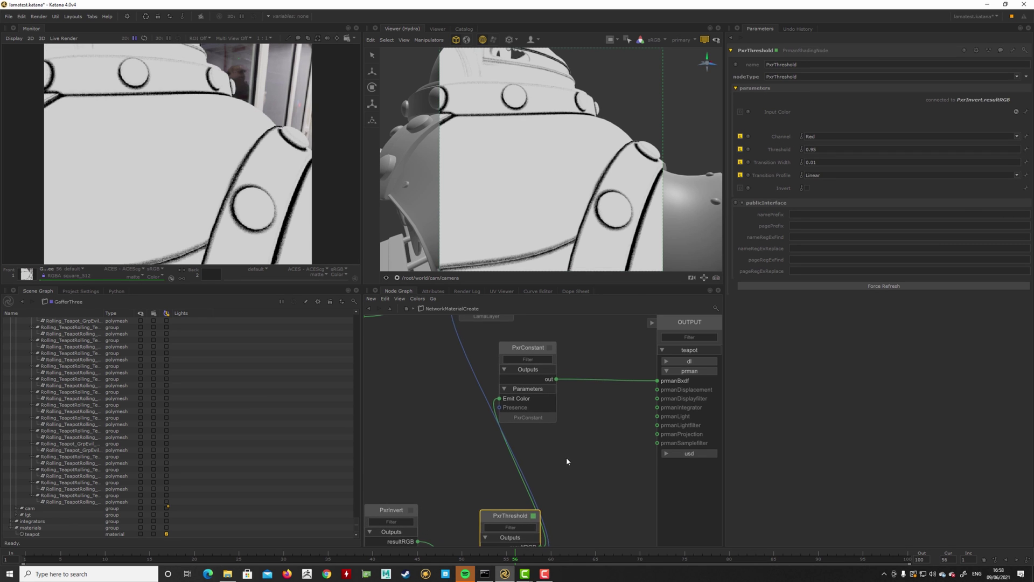
Reposition the PxrConstant and PxrThreshold nodes to space out the preview part of the network.
left_click_drag(540, 417, 549, 419)
middle_click_drag(555, 442, 570, 411)
left_click_drag(518, 488, 495, 486)
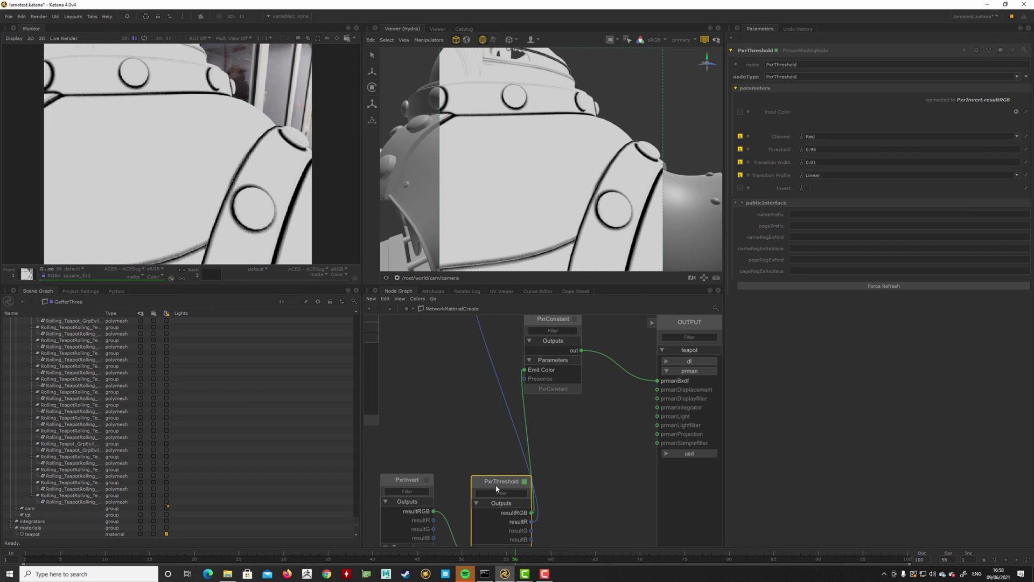
Connect LamaLayer's output directly to the teapot's prmanBxdf in place of PxrConstant.
middle_click_drag(555, 407, 544, 487)
middle_click_drag(543, 366, 521, 410)
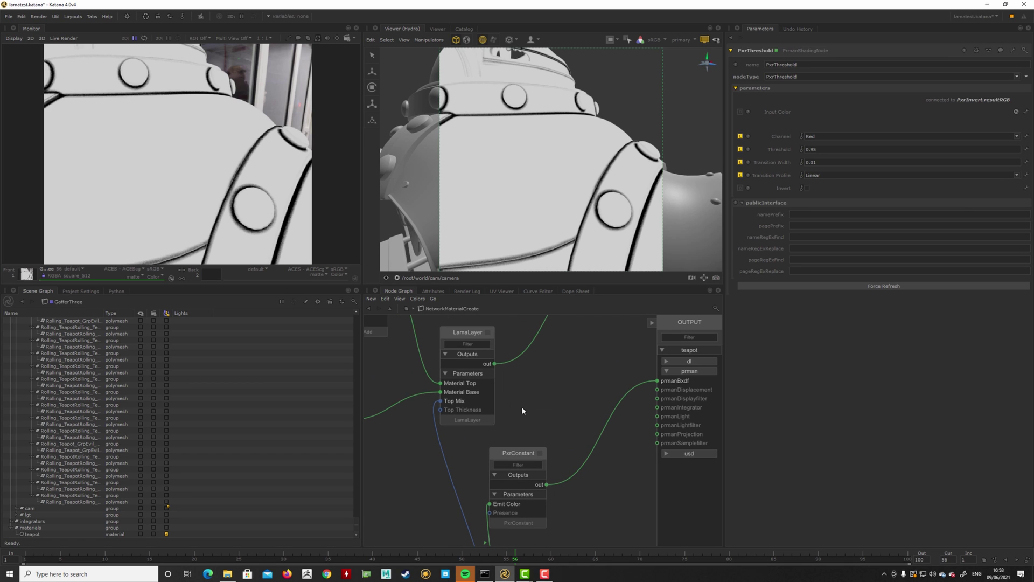
left_click_drag(494, 363, 658, 381)
Connect LamaSurface1's output to the teapot's prmanBxdf and check the gold edge wear across the teapot body.
middle_click_drag(619, 318, 566, 425)
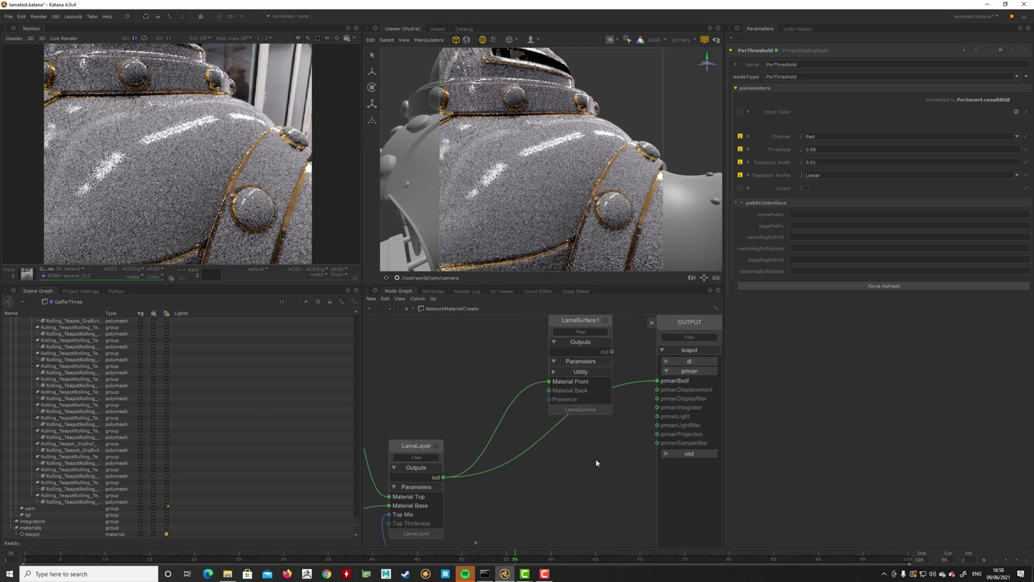
middle_click_drag(596, 462, 559, 473)
middle_click_drag(571, 355, 554, 349)
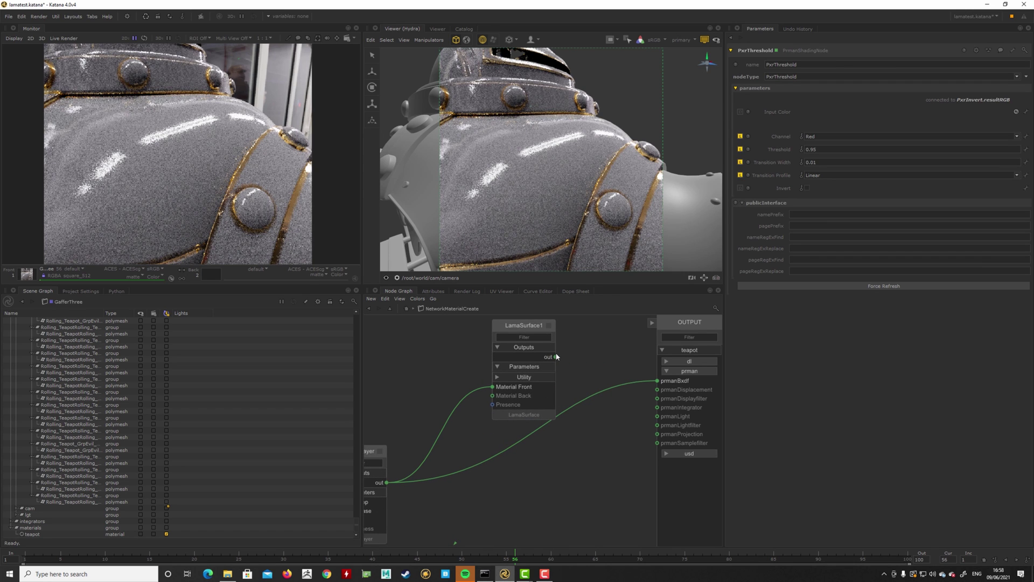
left_click_drag(556, 356, 657, 380)
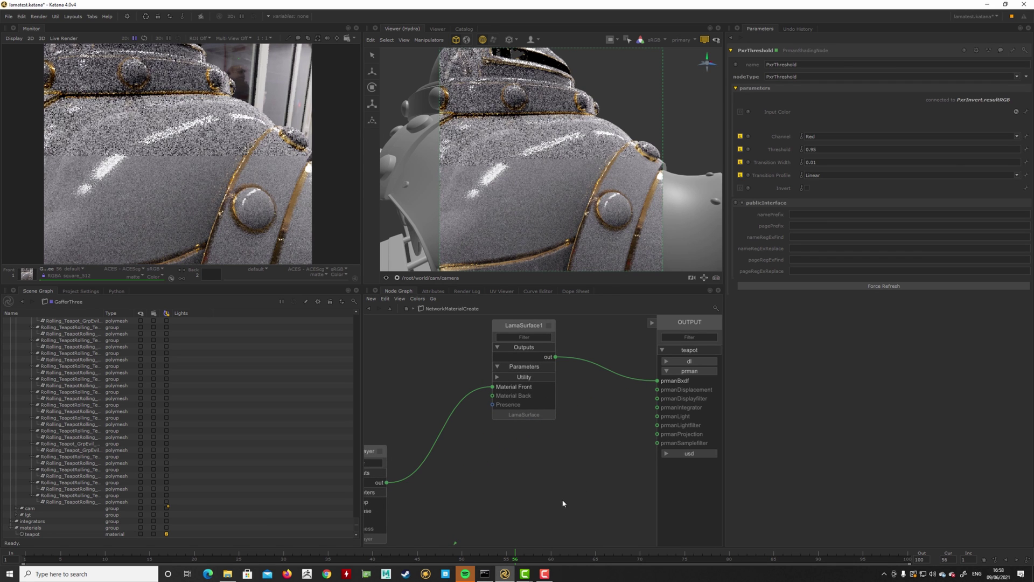
left_click_drag(578, 160, 525, 165, "alt")
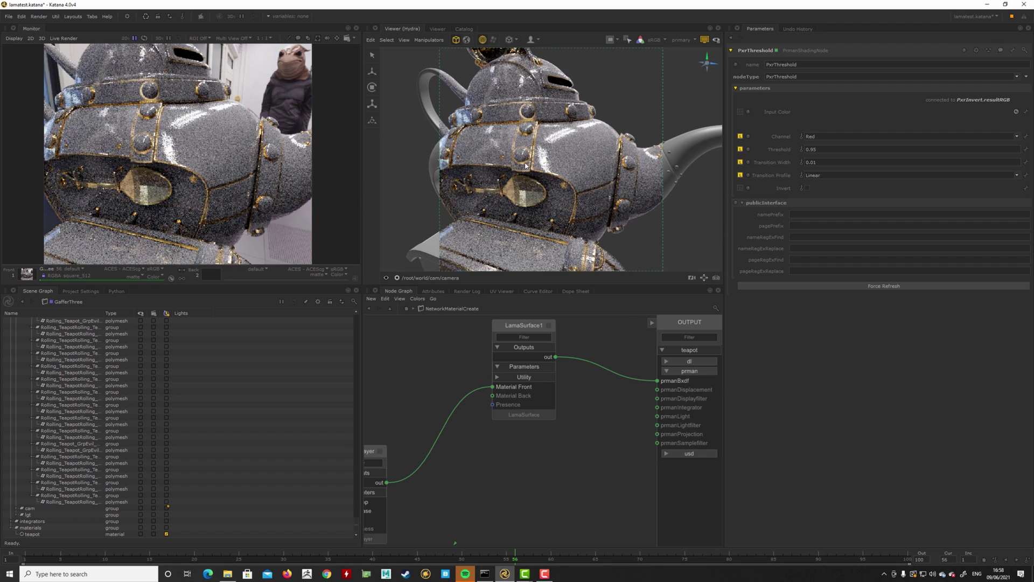
right_click_drag(525, 166, 539, 171, "alt")
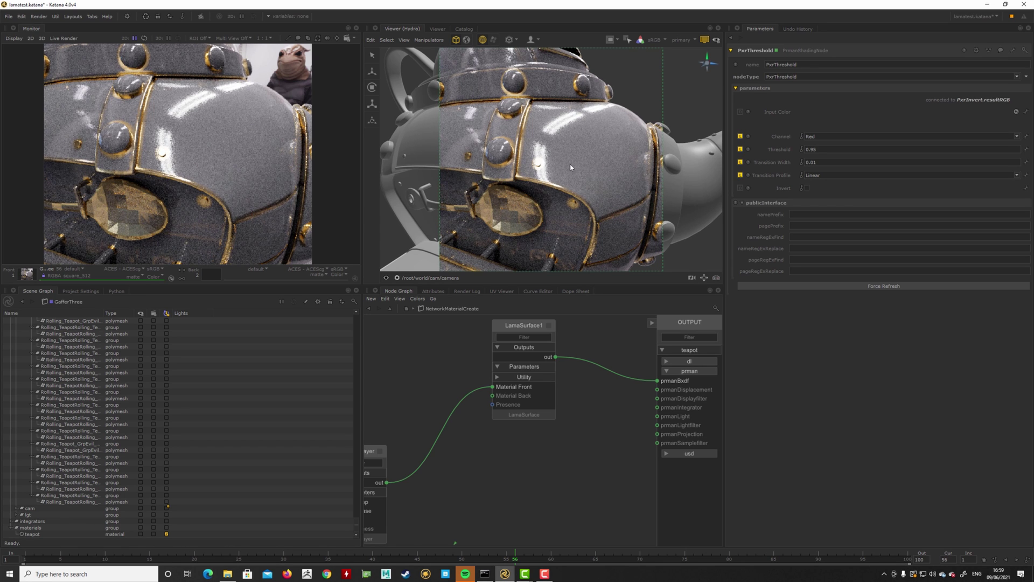
right_click_drag(571, 168, 541, 166, "alt")
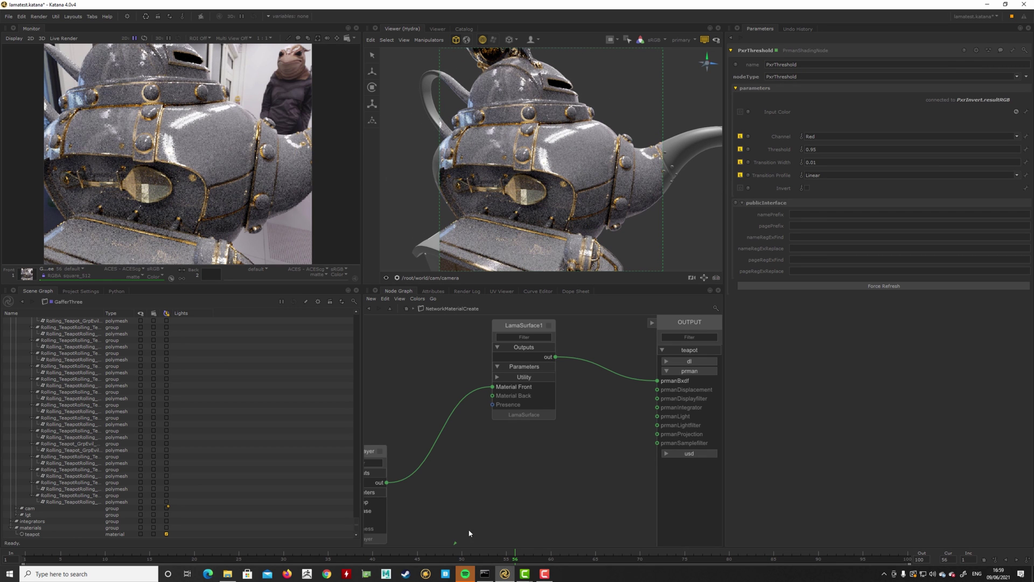
Spread out the PxrCurvature, PxrInvert and PxrThreshold nodes to make room in the mask network.
mouse_move(469, 532)
middle_mouse_down()
mouse_move(575, 470)
mouse_move(585, 413)
middle_mouse_up()
scroll(575, 469, "down", 4)
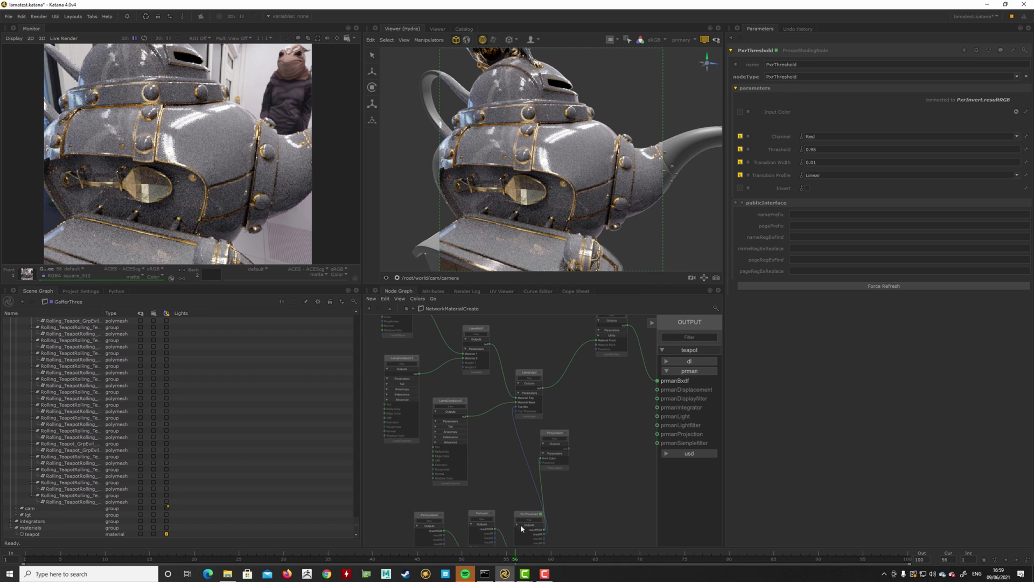
left_click_drag(420, 514, 385, 510)
scroll(510, 510, "up", 4)
left_click_drag(532, 517, 523, 506)
left_click_drag(524, 507, 530, 508)
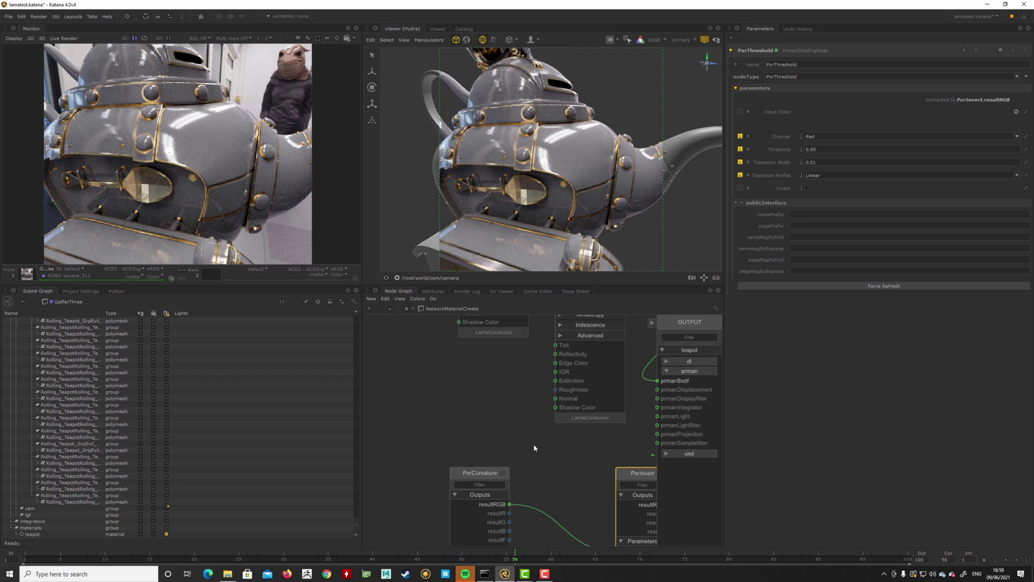
middle_click_drag(537, 406, 492, 358)
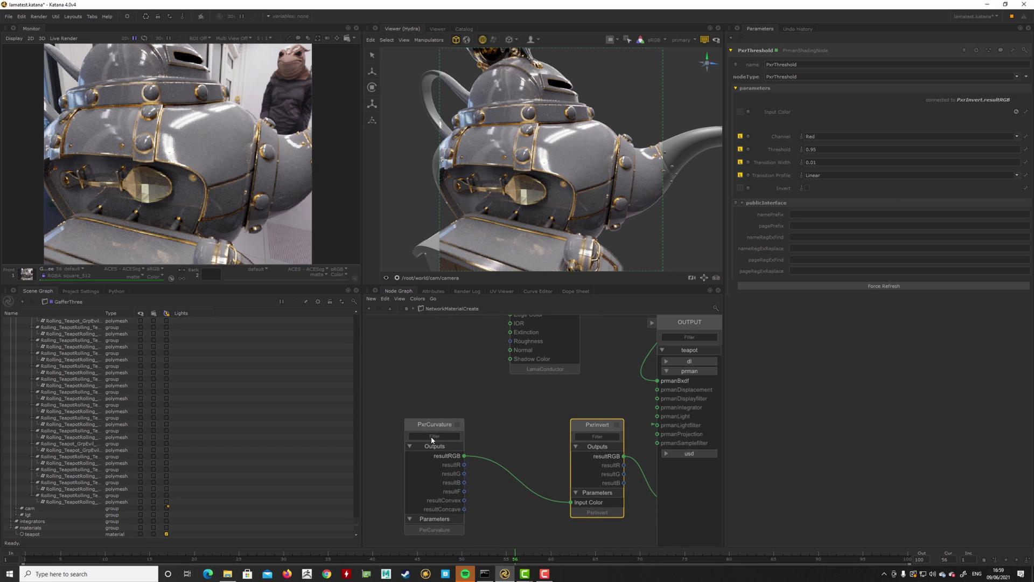
left_click_drag(431, 439, 425, 467)
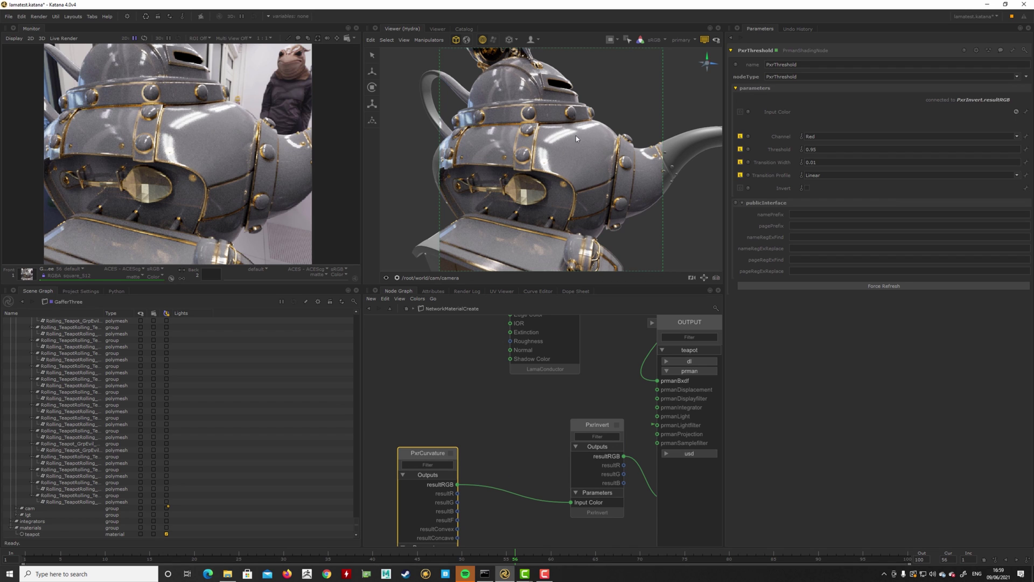
Add a PxrTexture node above PxrCurvature and name it CURVIN.
key("Tab")
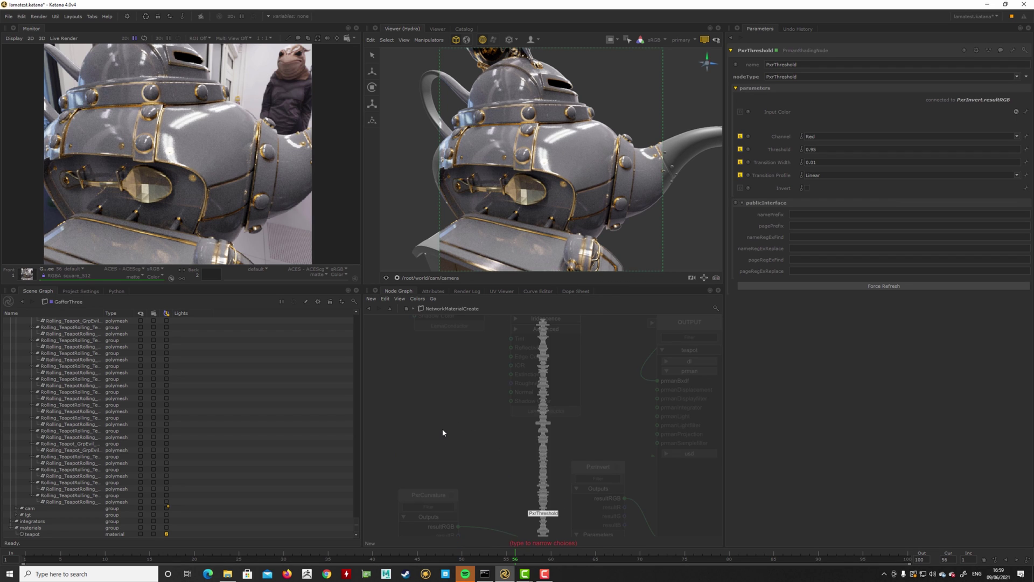
type("pxrt")
key("Up")
key("Up")
key("Return")
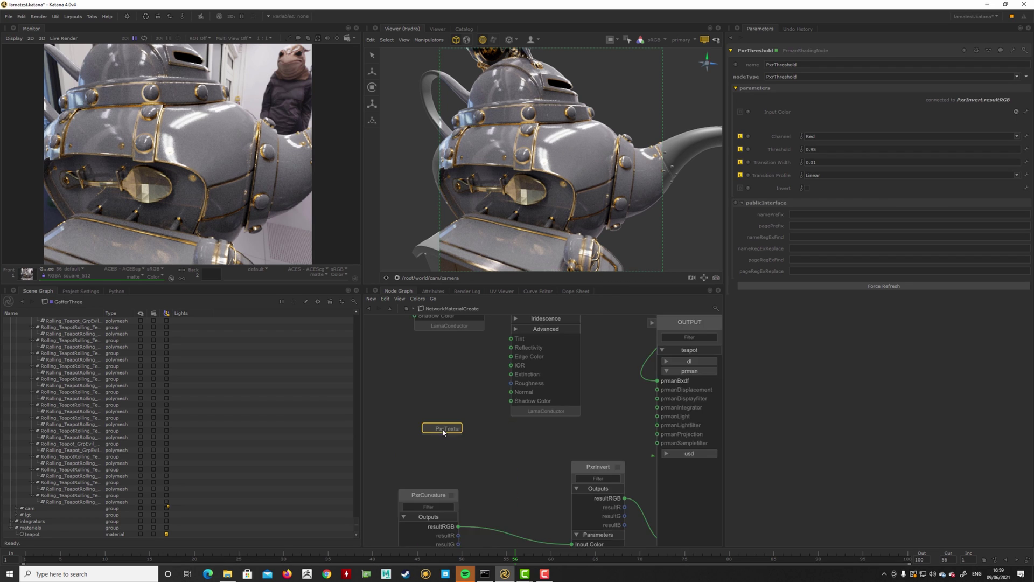
left_click(445, 431)
left_click(761, 51)
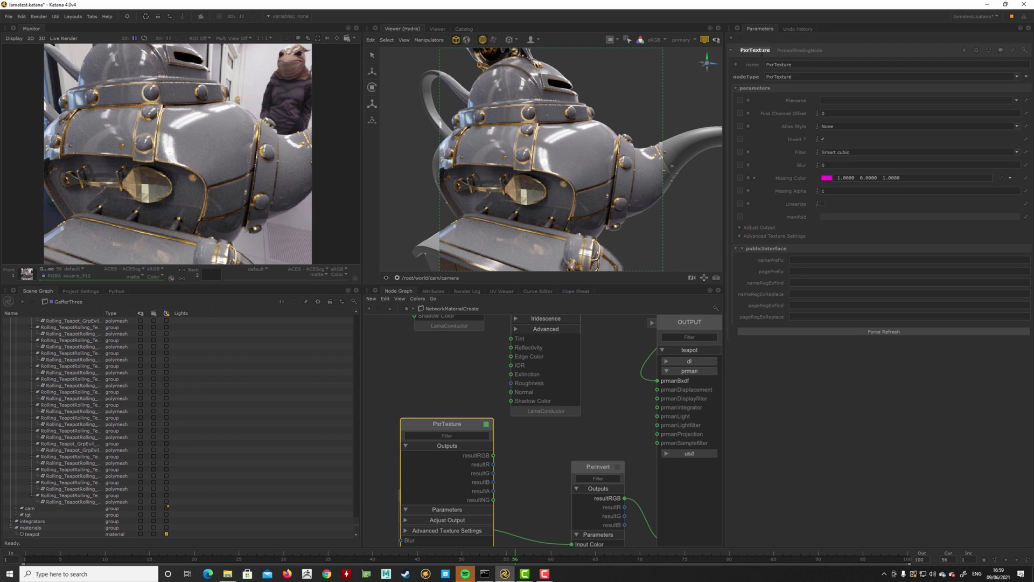
type("CURVIN")
key("Return")
Load the Curvature exrtex map into CURVIN as Curvature._MAPID_.exrtex, with the UDIM (Mari) style.
left_click(1016, 100)
left_click(974, 113)
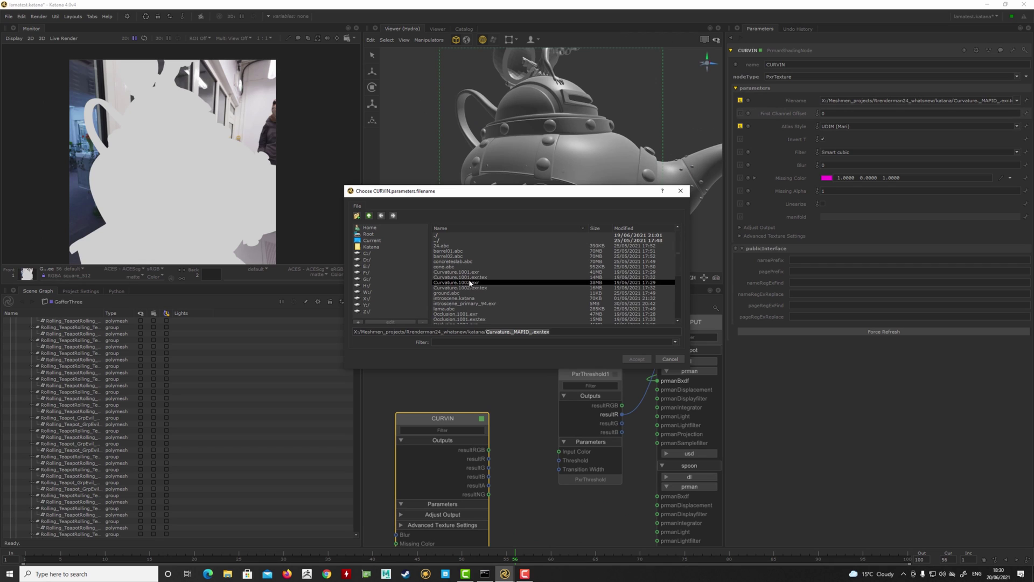
mouse_move(470, 282)
left_mouse_down()
mouse_move(455, 298)
mouse_move(470, 279)
left_mouse_up()
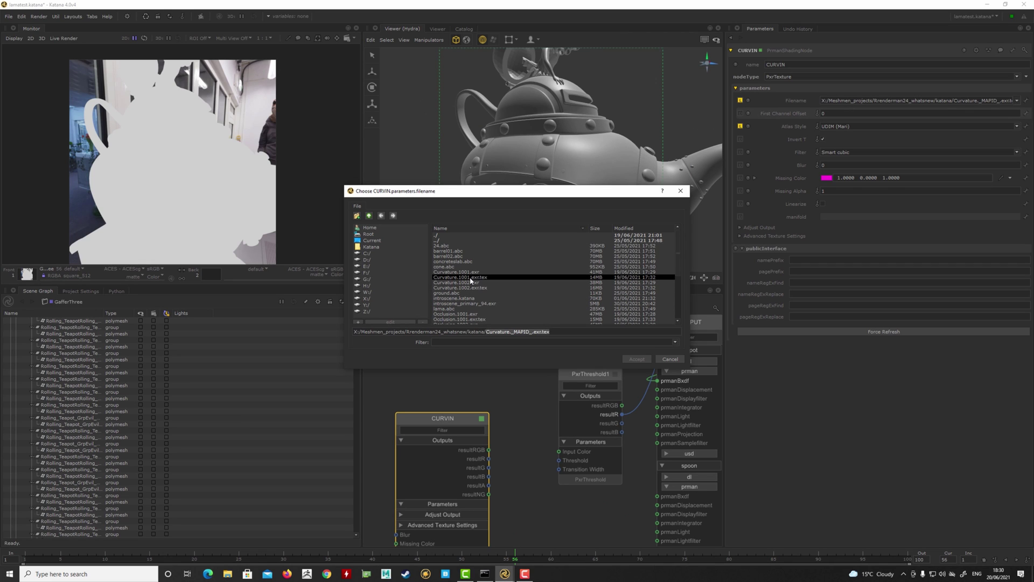
double_click(470, 279)
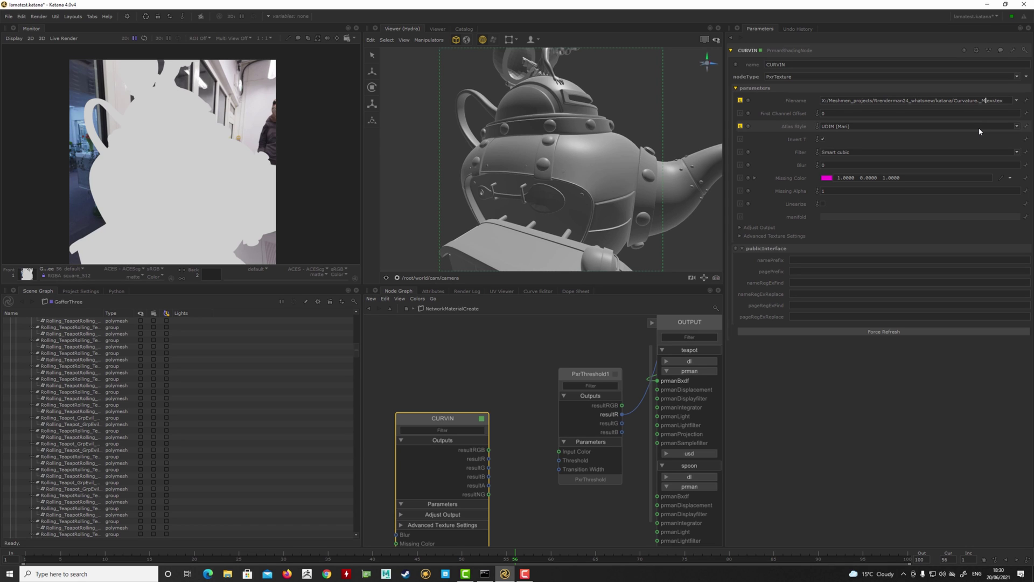
type("APID_.")
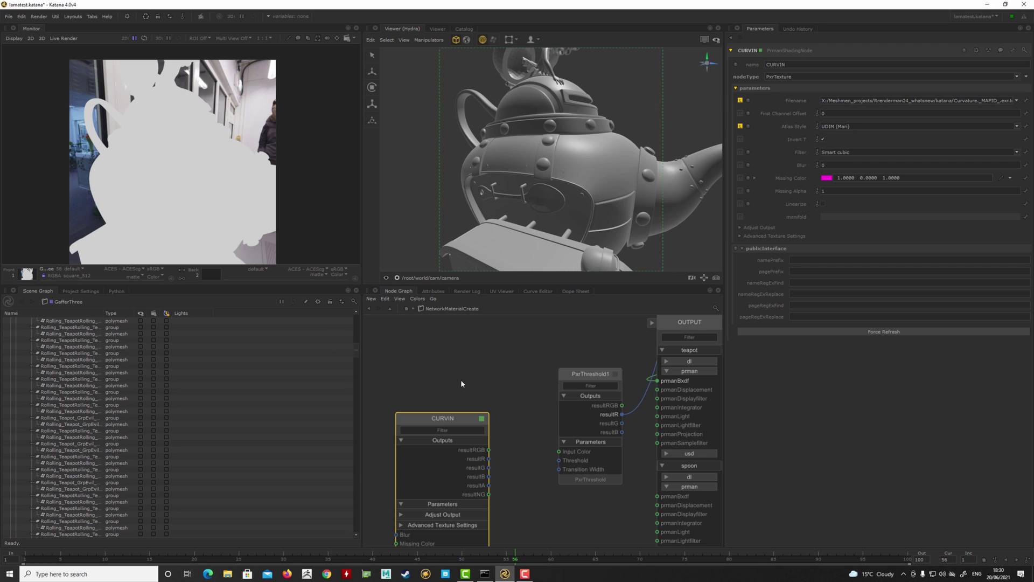
Connect CURVIN's resultRGB to PxrConstant's Emit Color to preview the curvature texture.
middle_click_drag(461, 380, 410, 368)
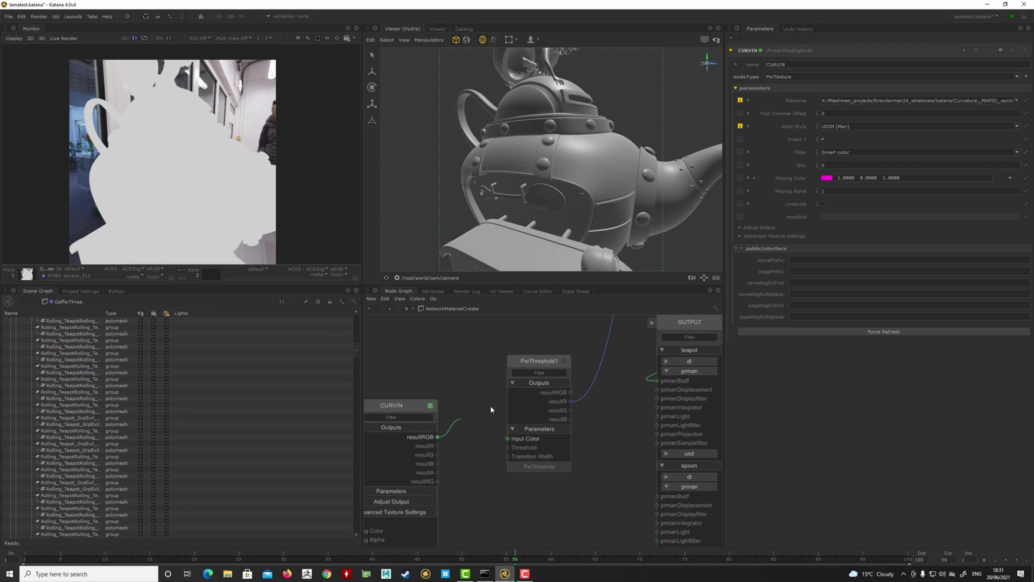
scroll(461, 425, "down", 10)
scroll(557, 396, "up", 5)
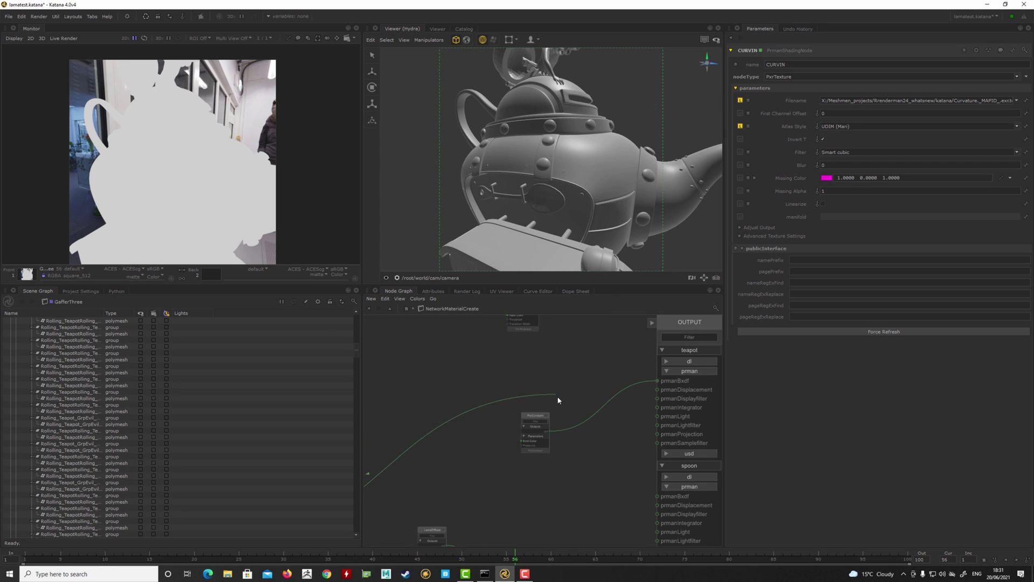
scroll(540, 429, "up", 3)
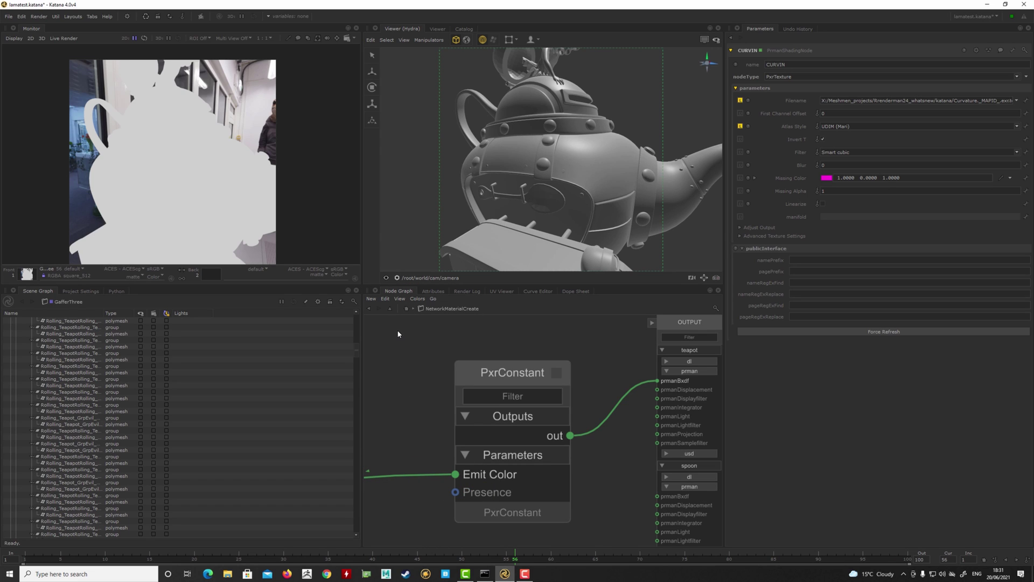
Start a live render from the GafferThree node and inspect the curvature map from another side of the teapot.
left_click(376, 308)
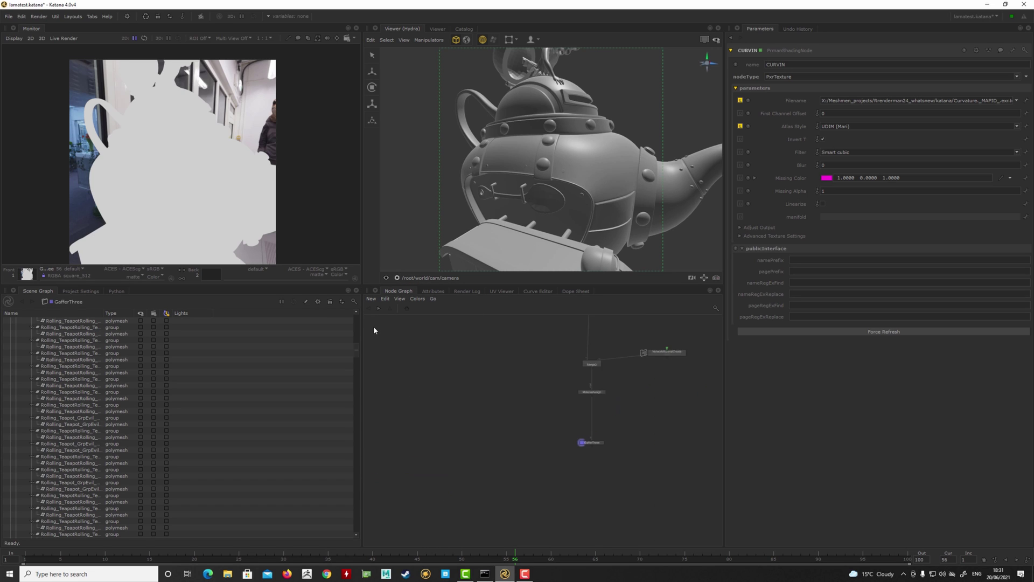
left_click(596, 445)
right_click(595, 444)
left_click(618, 467)
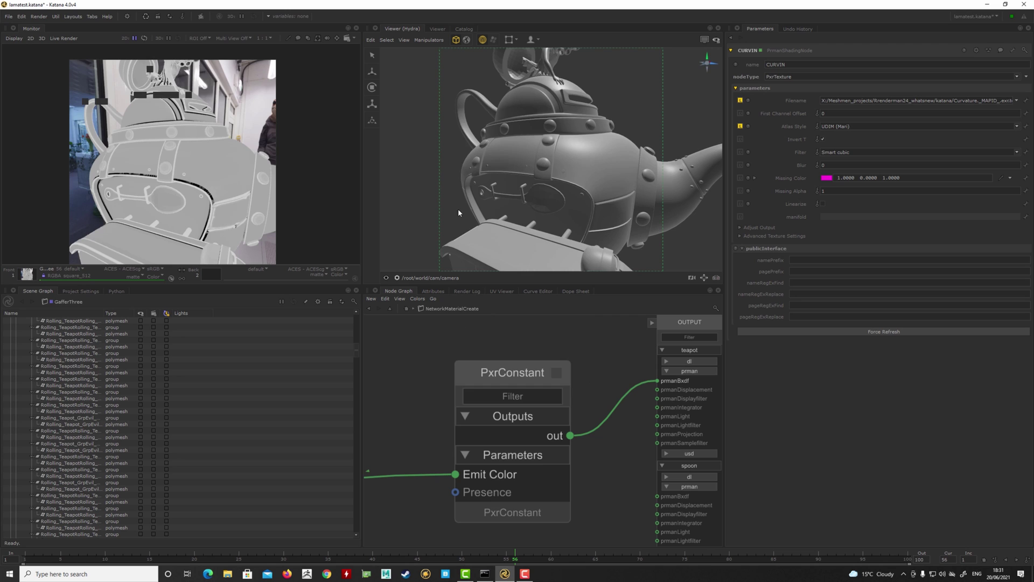
left_click_drag(458, 208, 539, 201, "alt")
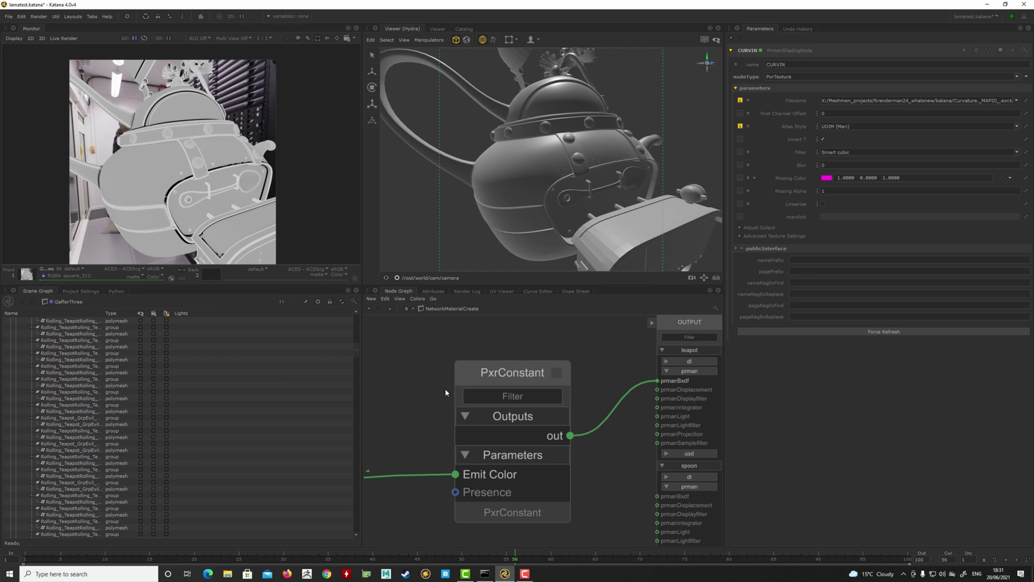
Connect CURVIN's resultRGB to PxrThreshold1's Input Color.
scroll(429, 392, "down", 4)
middle_click_drag(428, 392, 592, 406)
middle_click_drag(415, 430, 623, 433)
middle_click_drag(436, 415, 512, 450)
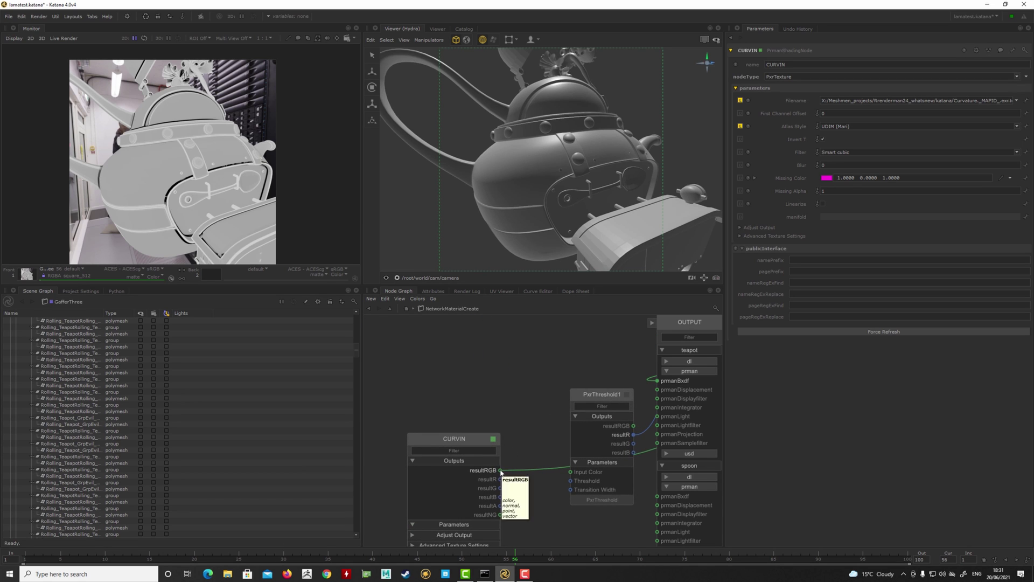
left_click_drag(498, 470, 570, 472)
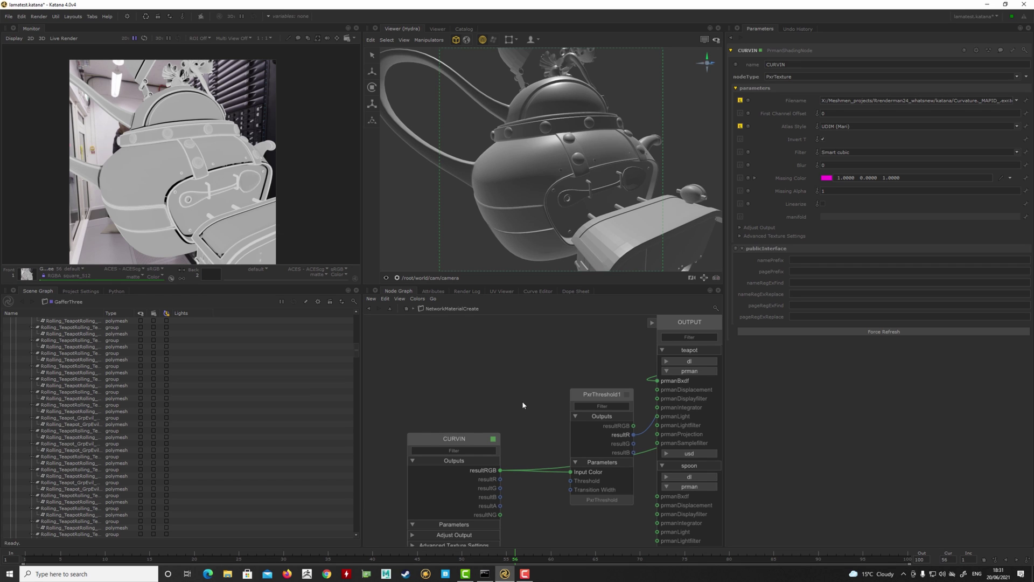
Connect PxrThreshold1's resultRGB to PxrConstant's Emit Color to preview the thresholded texture mask.
middle_click_drag(522, 401, 417, 401)
left_click(529, 427)
middle_click_drag(580, 400, 579, 443)
left_click(539, 360)
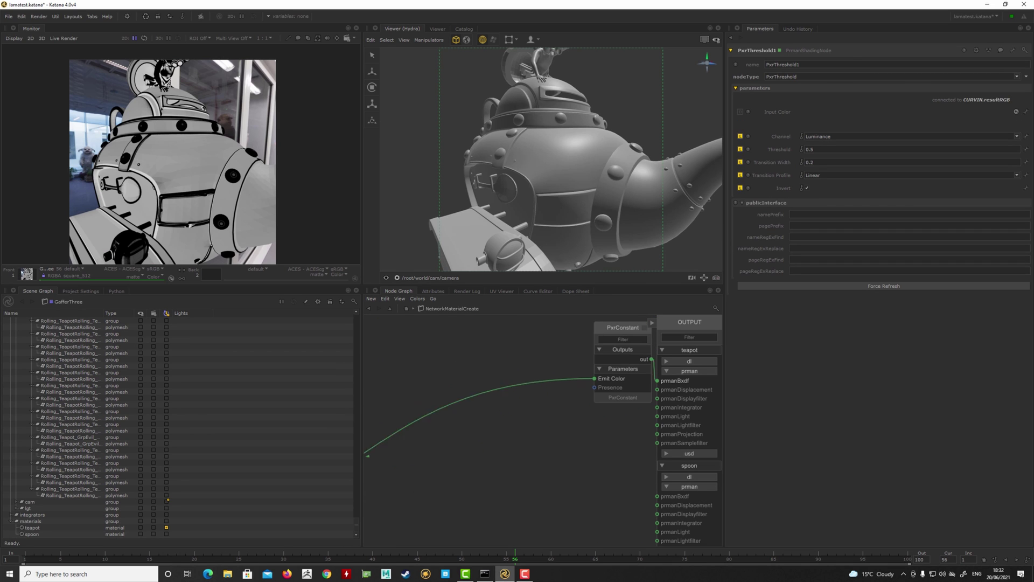
Set PxrThreshold1's Threshold to 0.6 and its Transition Width to 0.3.
middle_click_drag(457, 398, 537, 474)
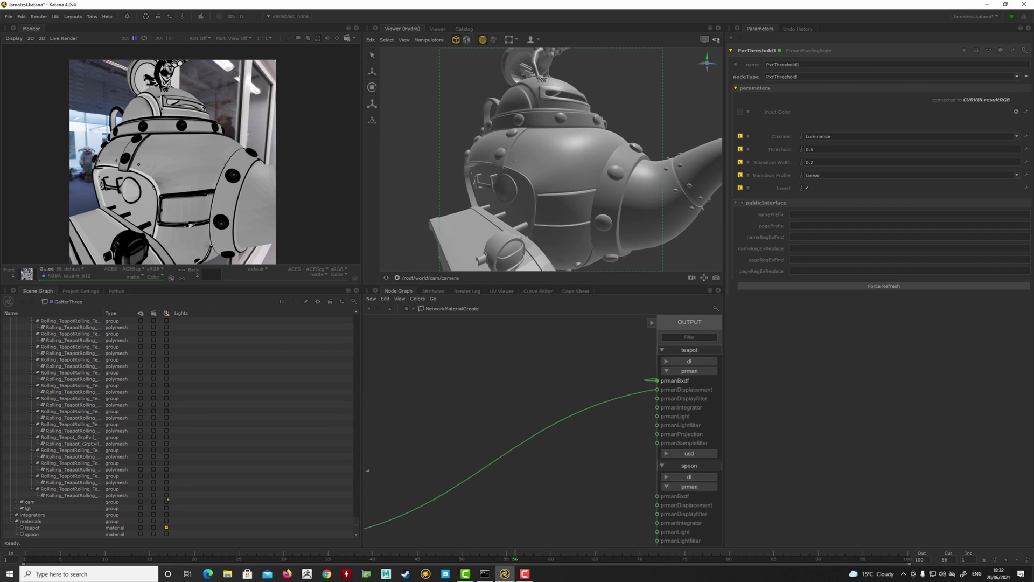
middle_click_drag(366, 501, 466, 438)
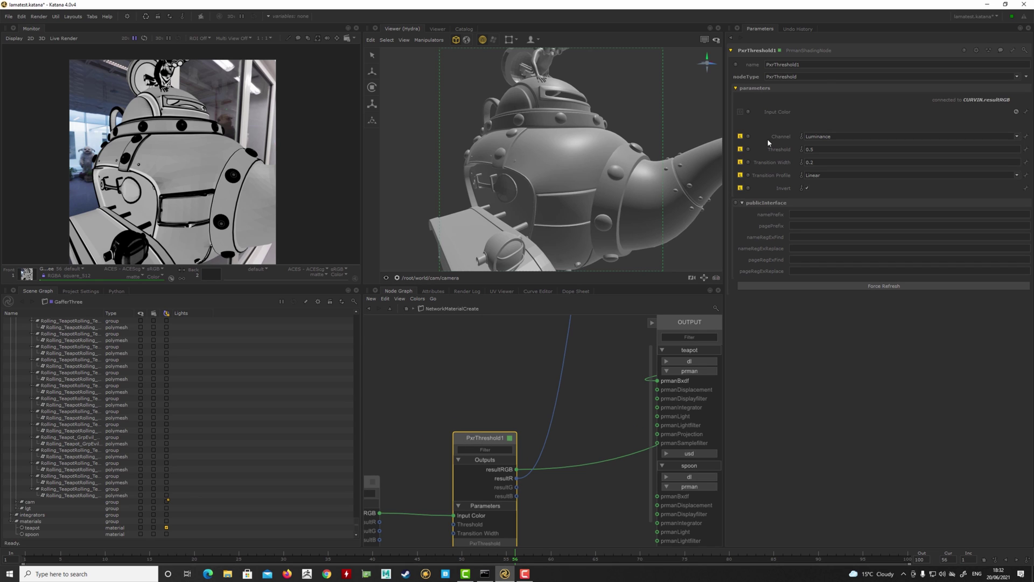
left_click(821, 151)
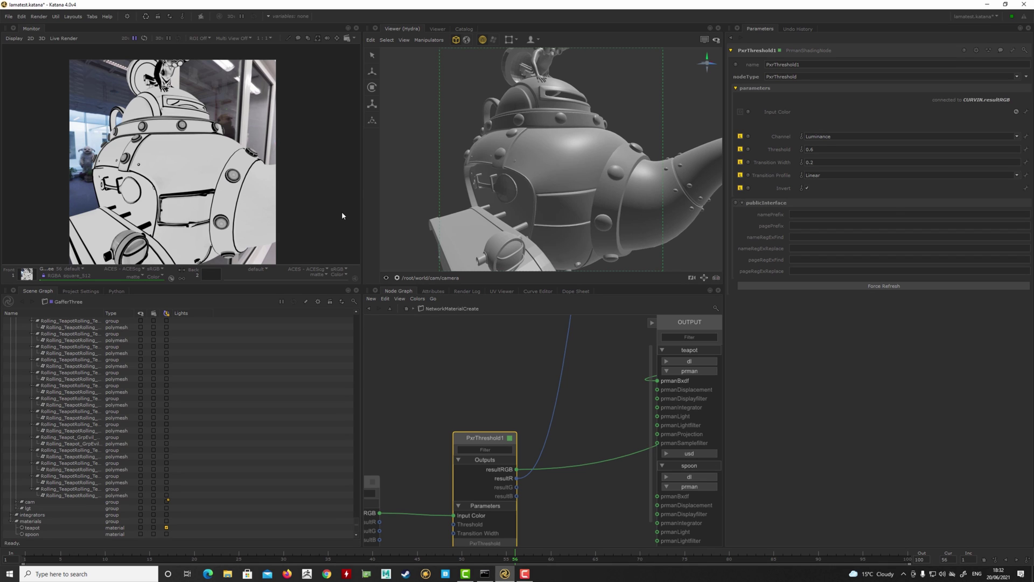
left_click(823, 165)
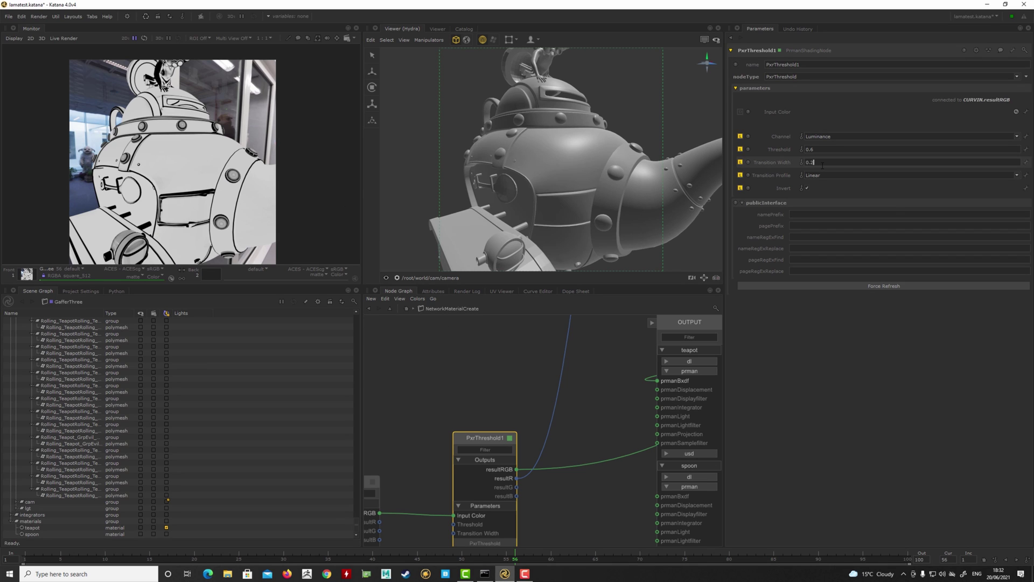
key("BackSpace")
type("3")
key("Return")
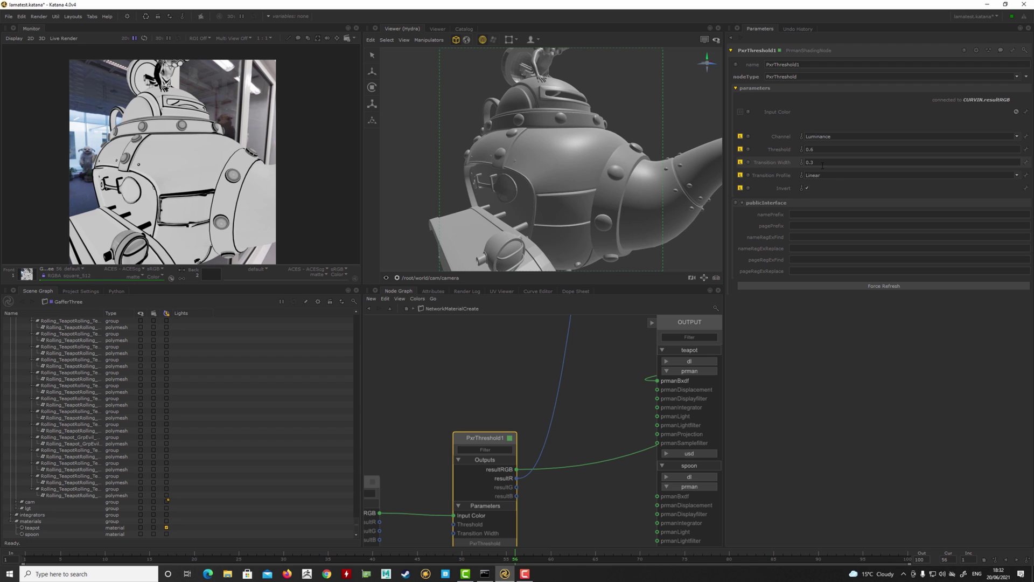
middle_click_drag(520, 380, 529, 402)
scroll(519, 435, "down", 5)
scroll(530, 402, "up", 3)
scroll(530, 402, "down", 4)
scroll(517, 464, "up", 4)
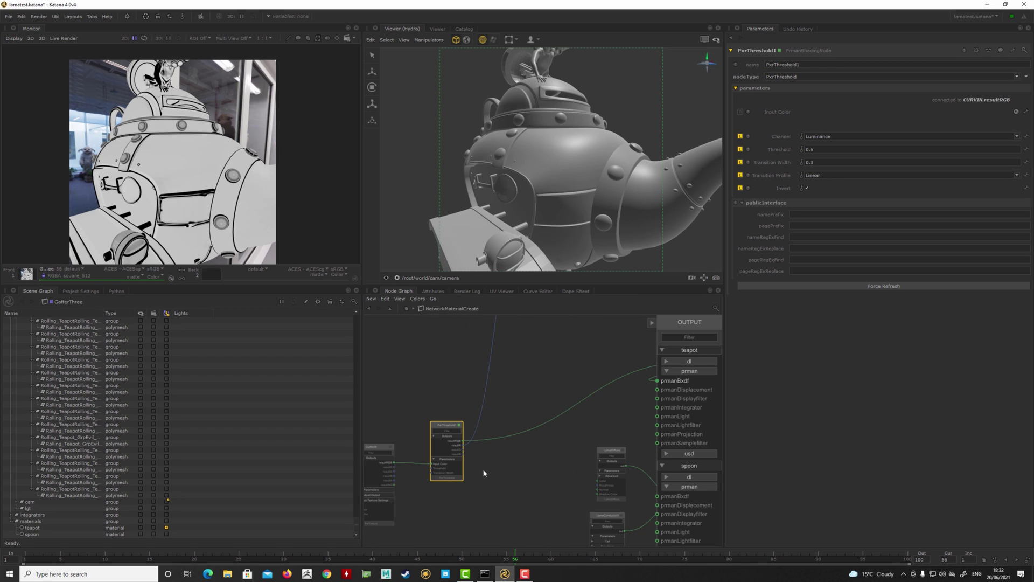
middle_click_drag(565, 517, 501, 473)
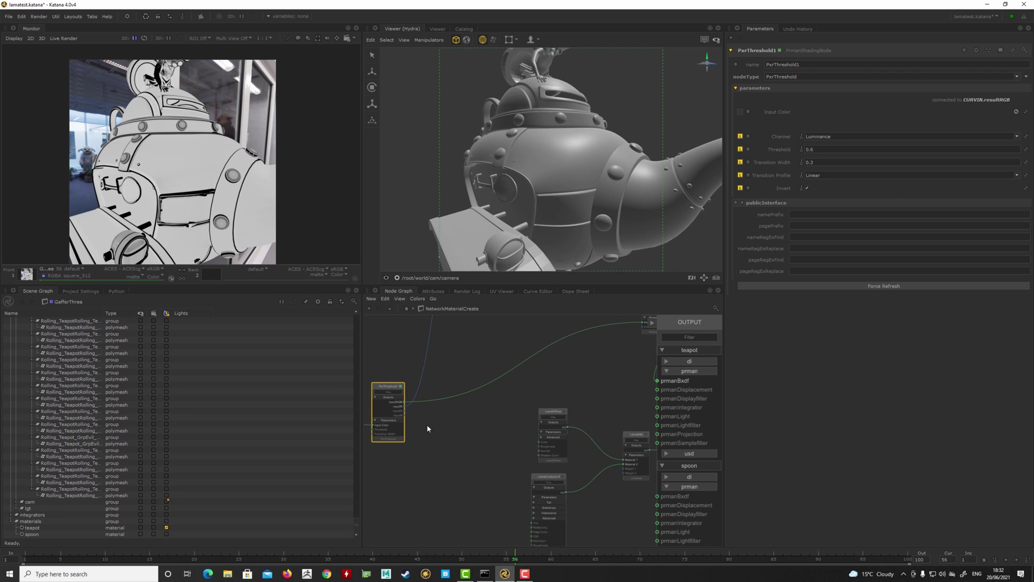
Connect PxrThreshold1's single-channel result to LamaLayer1's Top Mix to mask the layer.
middle_click_drag(632, 433, 600, 430)
left_click_drag(599, 429, 605, 430)
middle_click_drag(604, 430, 485, 408)
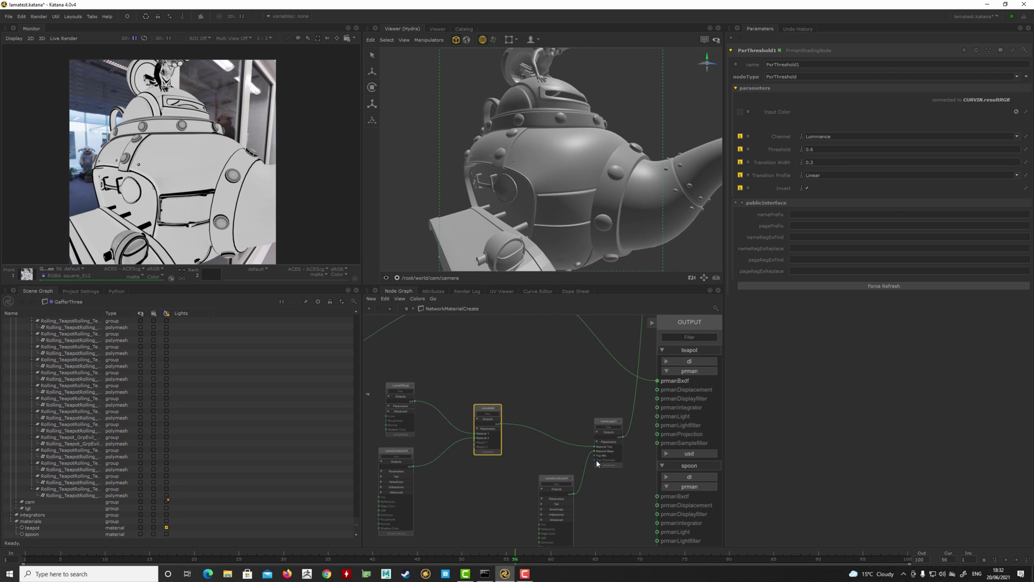
middle_click_drag(567, 447, 643, 459)
middle_click_drag(643, 459, 660, 460)
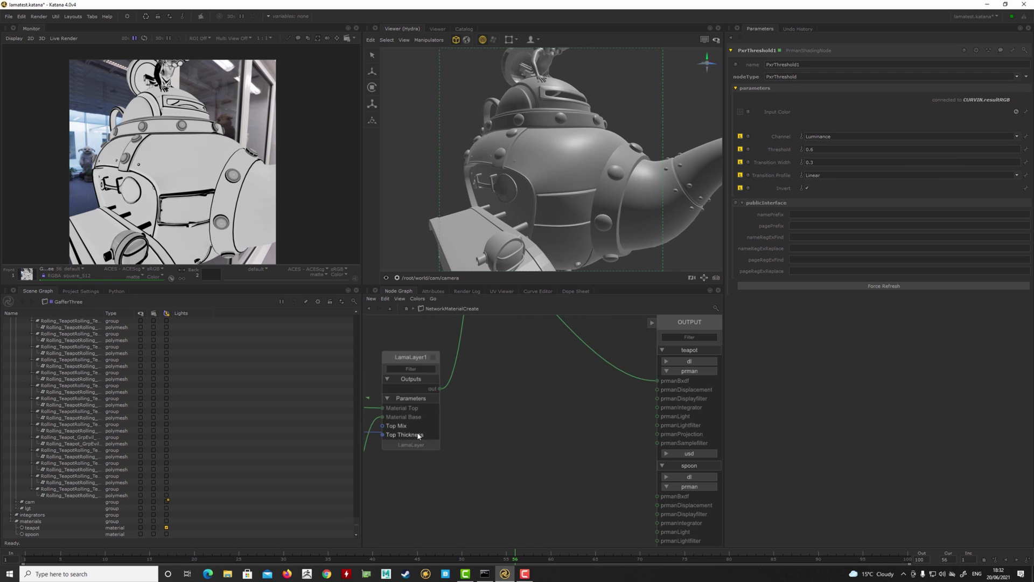
middle_click_drag(451, 426, 499, 442)
Connect LamaSurface's out to the teapot's prmanBxdf to render the layered material again.
left_click(432, 443)
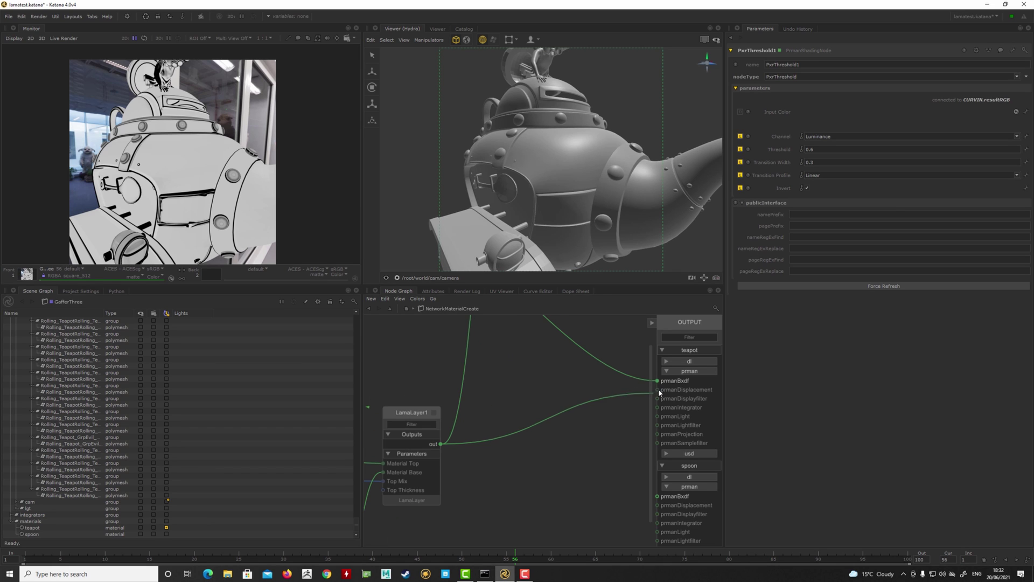
scroll(600, 418, "down", 6)
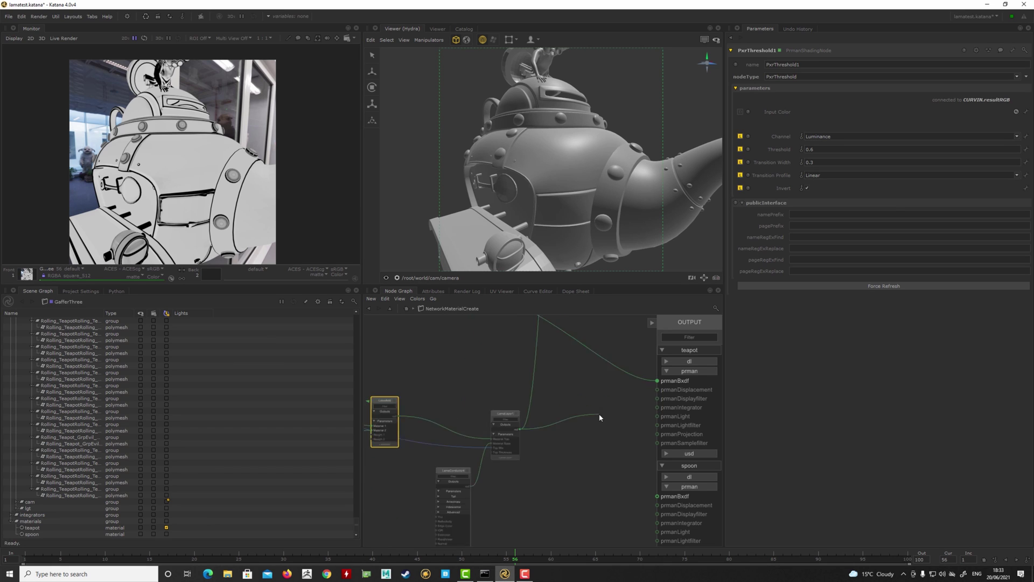
middle_click_drag(625, 384, 593, 470)
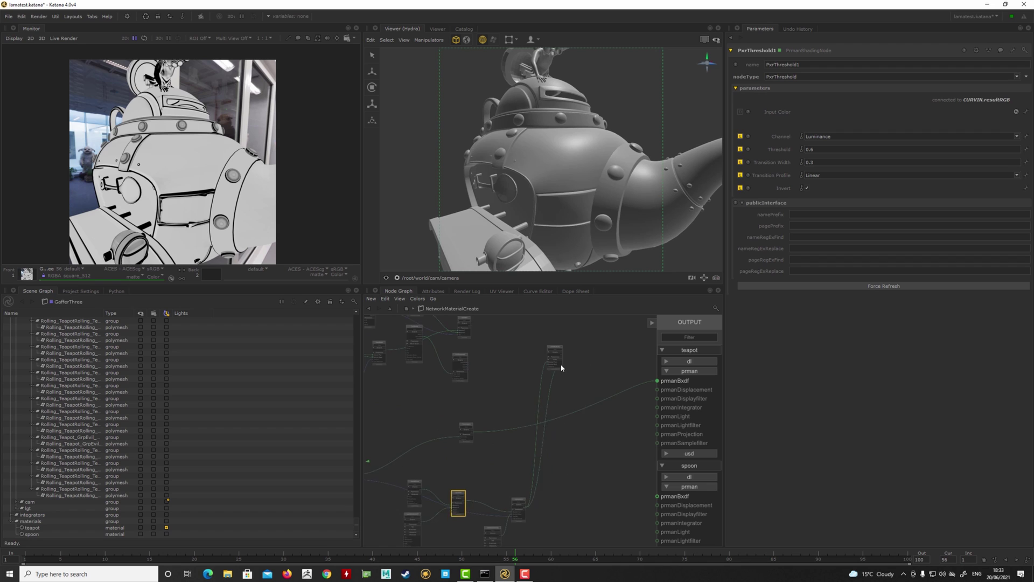
scroll(562, 365, "up", 5)
scroll(539, 362, "up", 6)
left_click(528, 350)
middle_click_drag(640, 317, 551, 376)
left_click(555, 350)
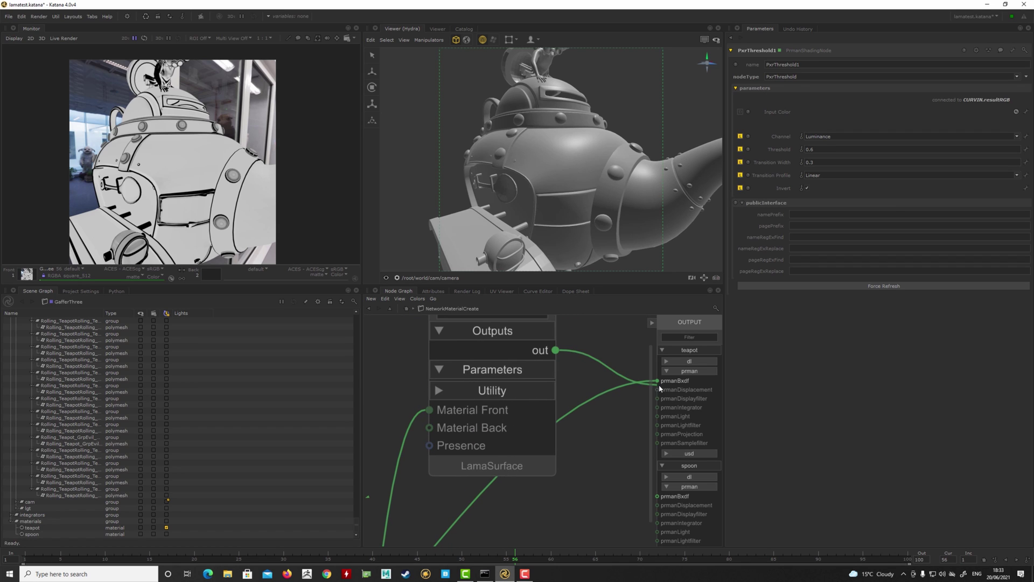
left_click(661, 383)
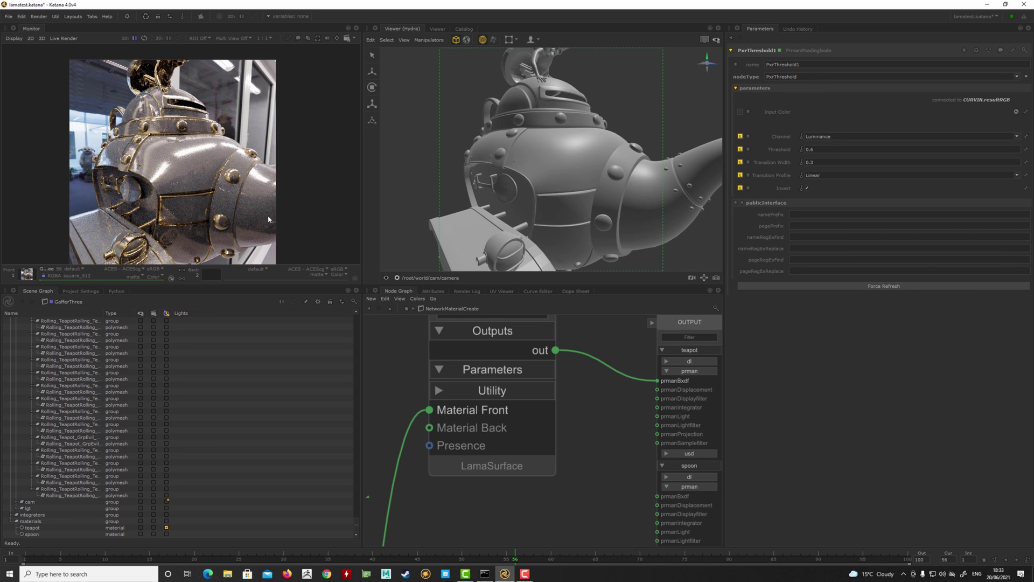
Orbit around the teapot in the live render to inspect the gold edge wear from several sides.
left_click_drag(535, 204, 337, 205, "alt")
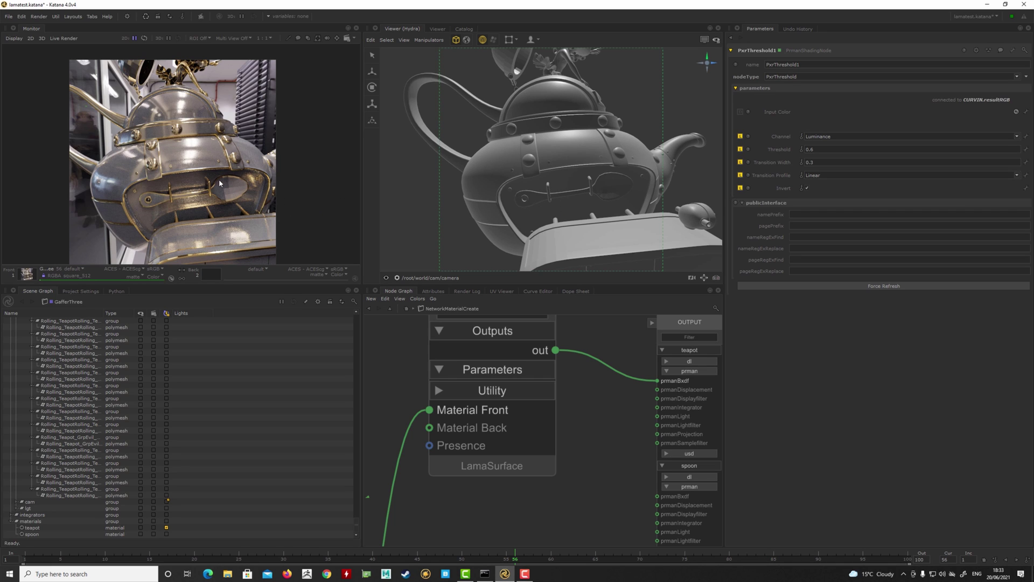
left_click_drag(569, 194, 550, 198, "alt")
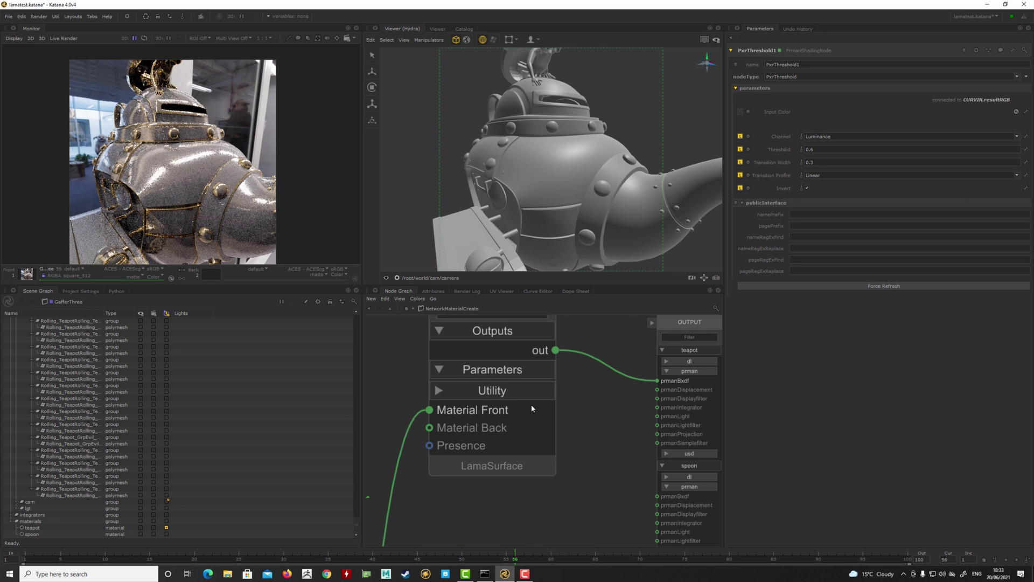
middle_click_drag(487, 382, 483, 489)
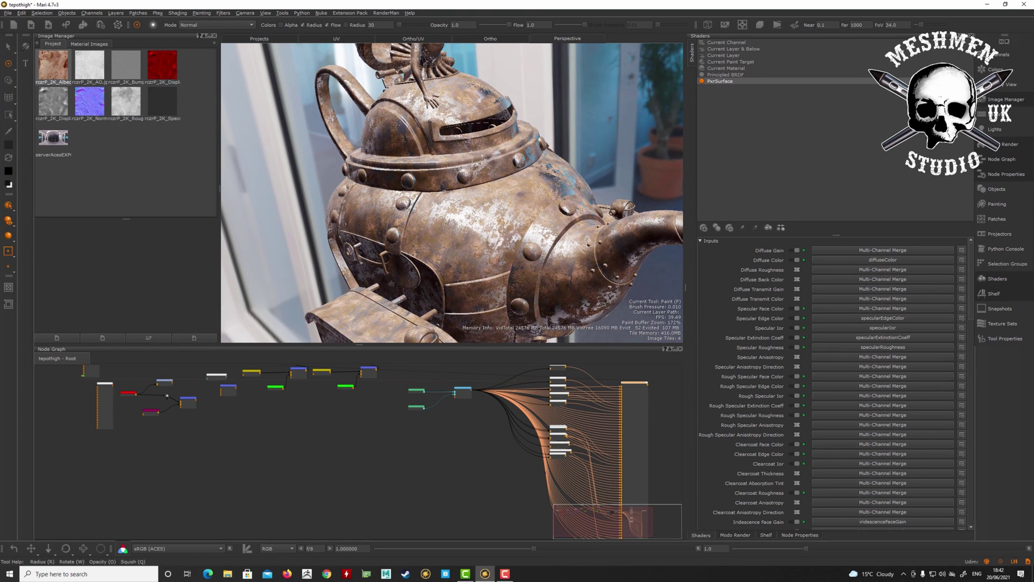
Switch to the rusted teapot project in Mari and open the PxrSurface shader's properties.
left_click_drag(517, 216, 509, 242, "alt")
scroll(644, 388, "up", 8)
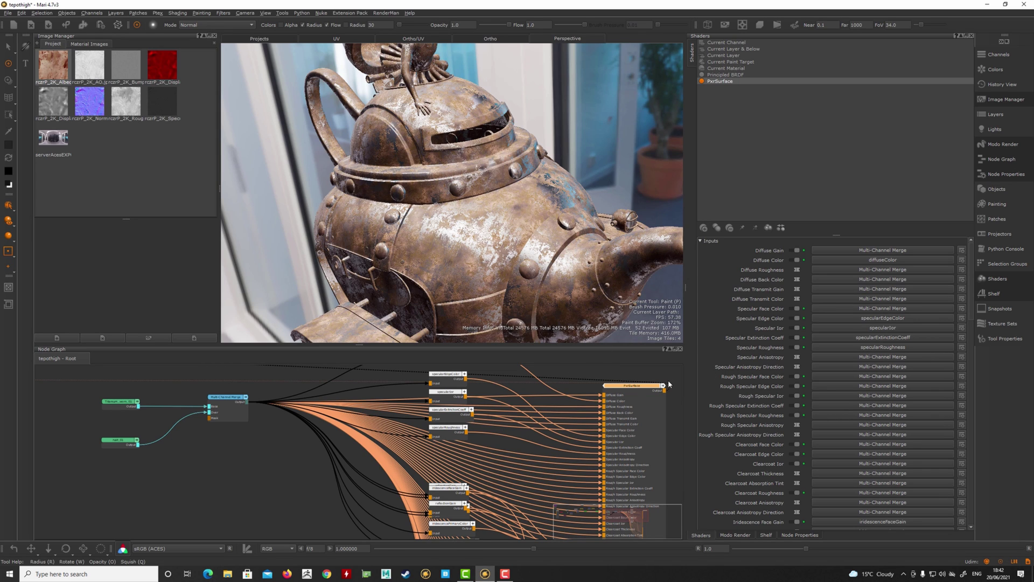
double_click(637, 389)
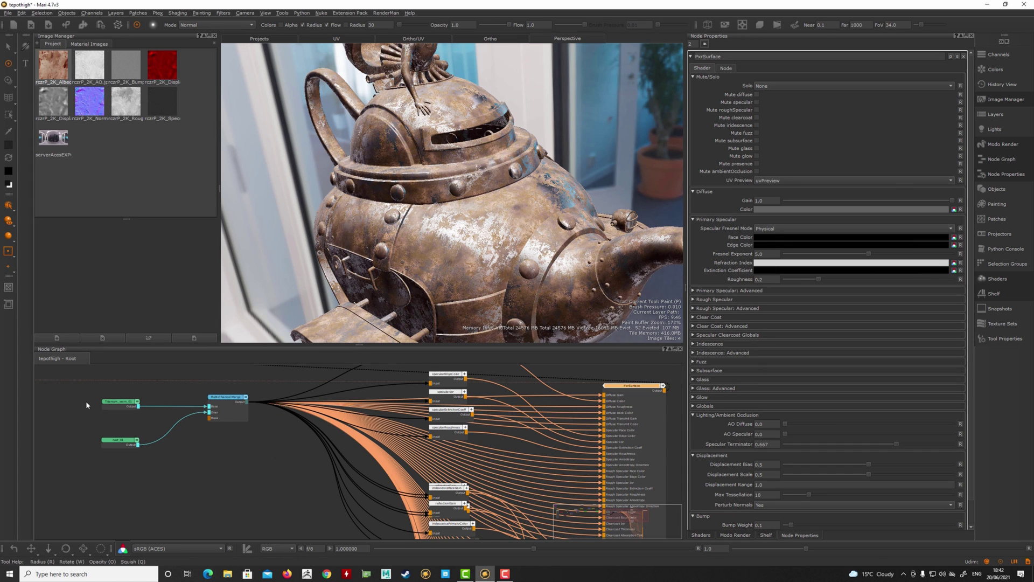
Open the rust_01 material's properties and set the RUST_contrast Position to 0.168.
left_click(115, 441)
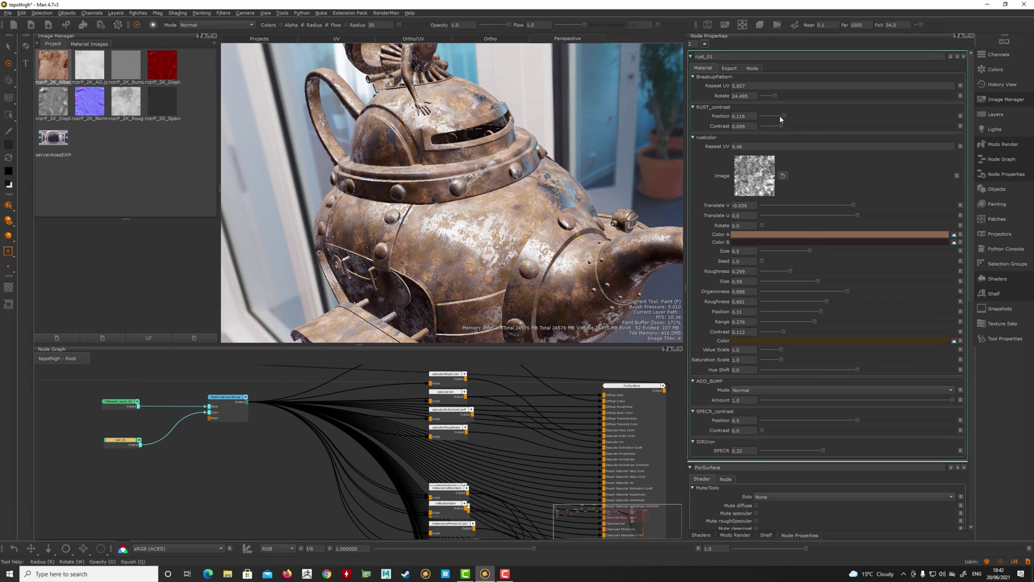
mouse_move(780, 117)
left_mouse_down()
mouse_move(770, 114)
mouse_move(920, 114)
mouse_move(793, 123)
left_mouse_up()
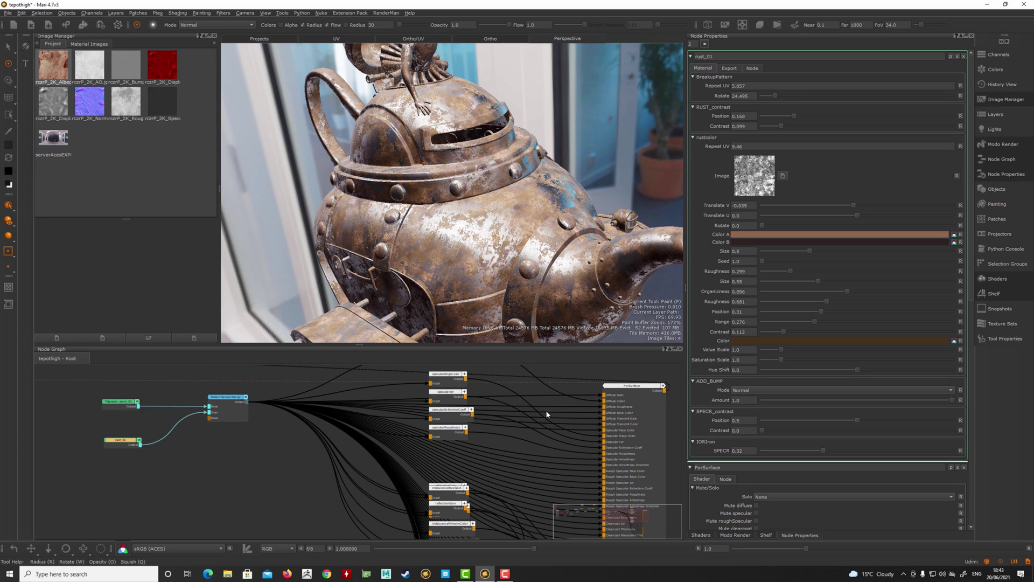
Preview the diffuseColor output and the specularEdgeColor output on the teapot.
middle_click_drag(516, 400, 503, 438)
left_click(453, 411)
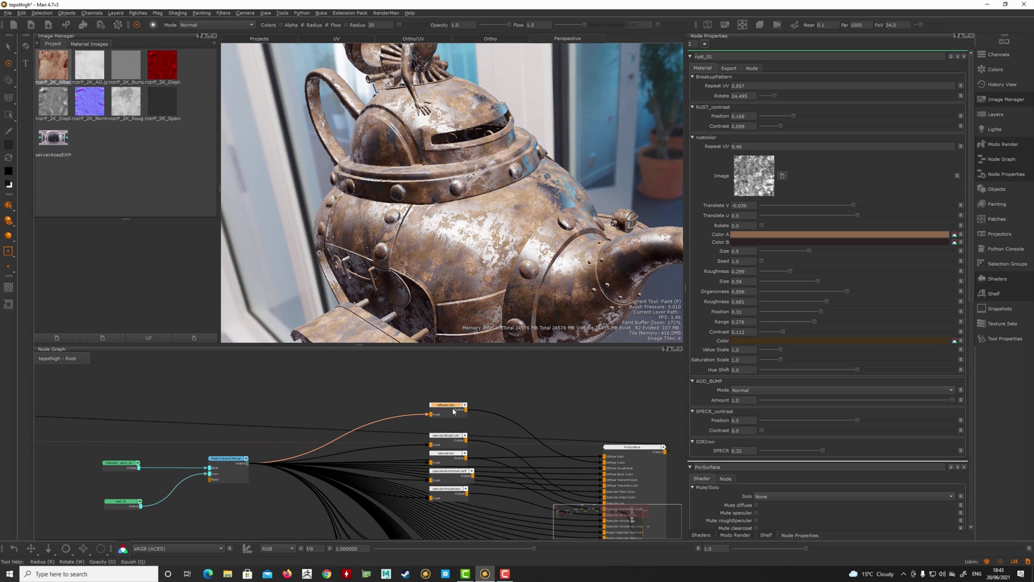
key("1")
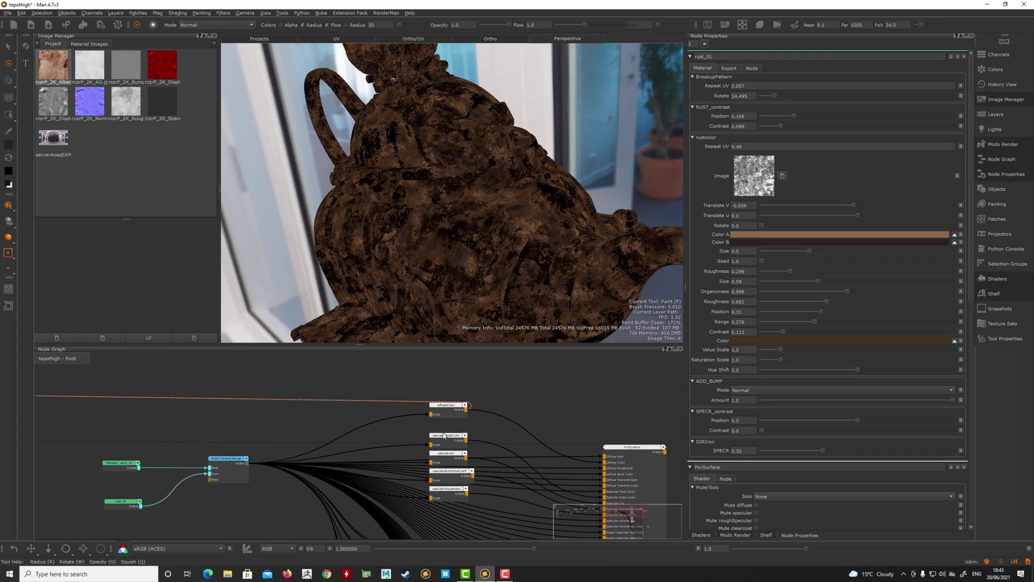
left_click_drag(451, 439, 455, 437)
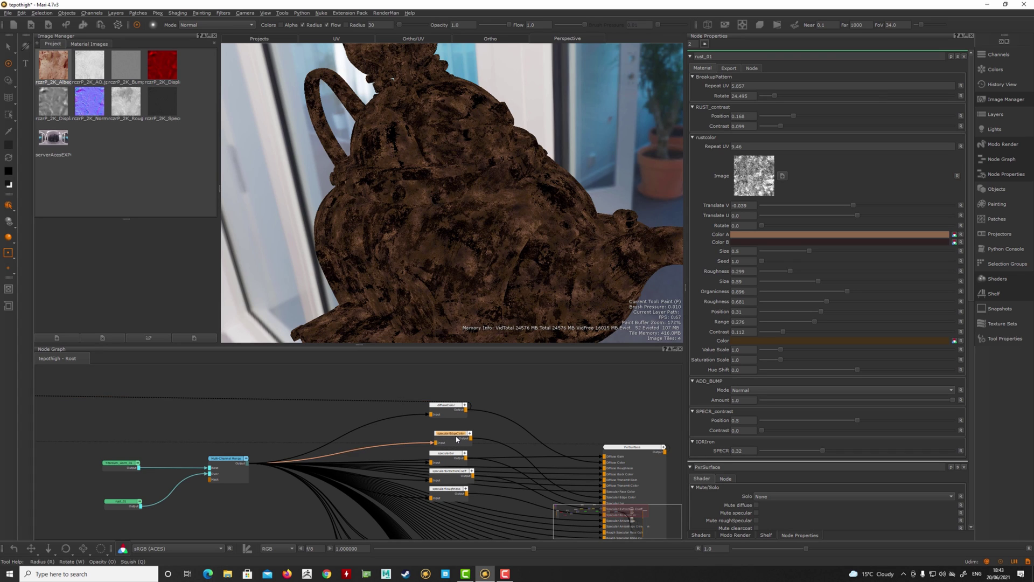
key("1")
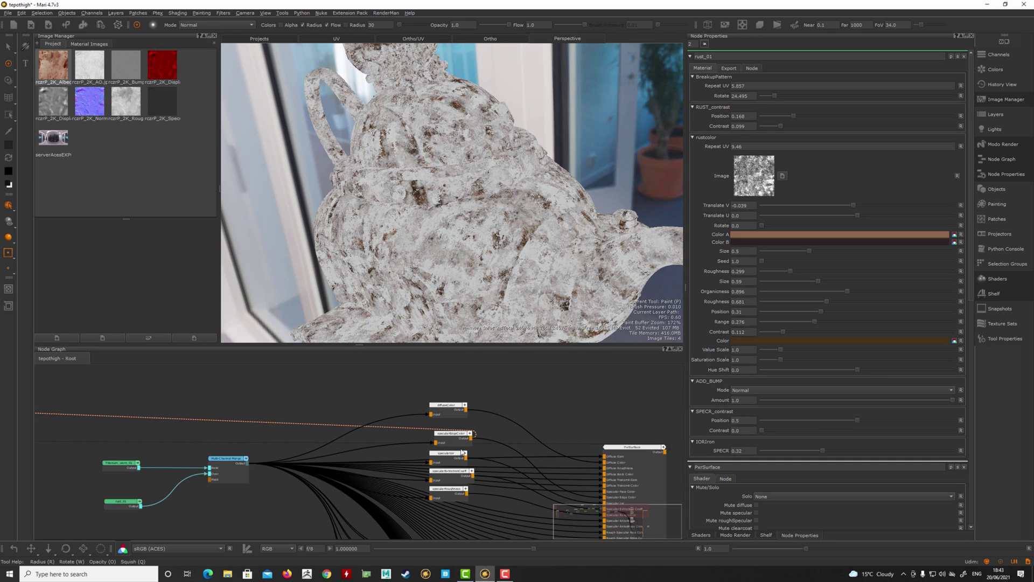
Preview the specularIor, specularExtinctionCoeff and specularRoughness outputs on the teapot.
left_click(451, 455)
key("1")
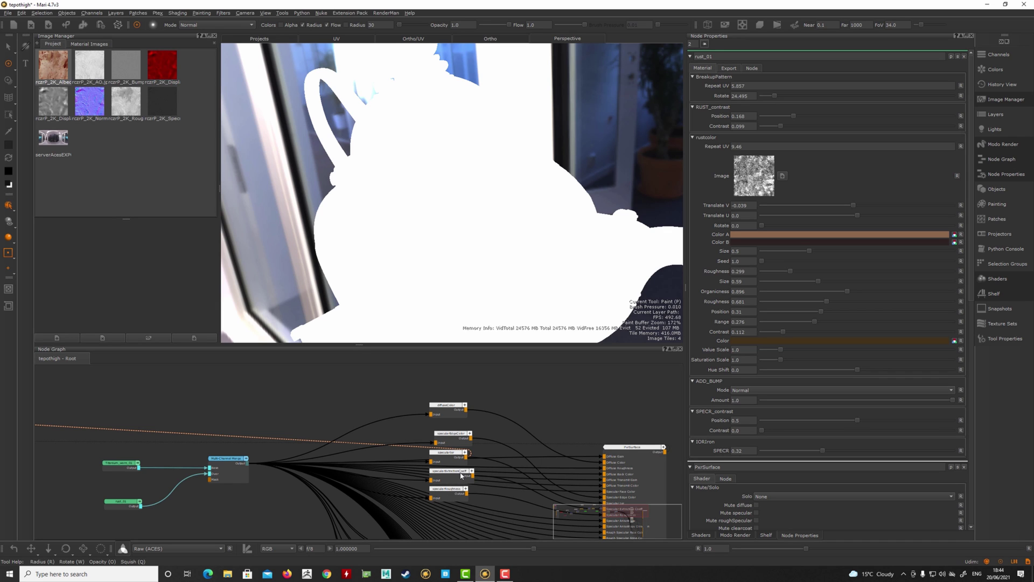
left_click_drag(459, 476, 462, 474)
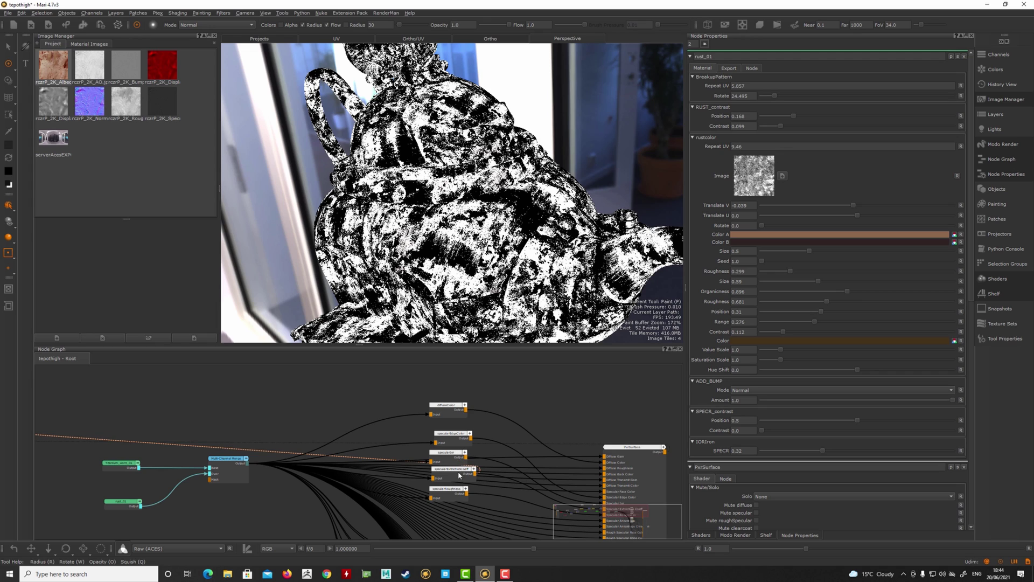
left_click(452, 469)
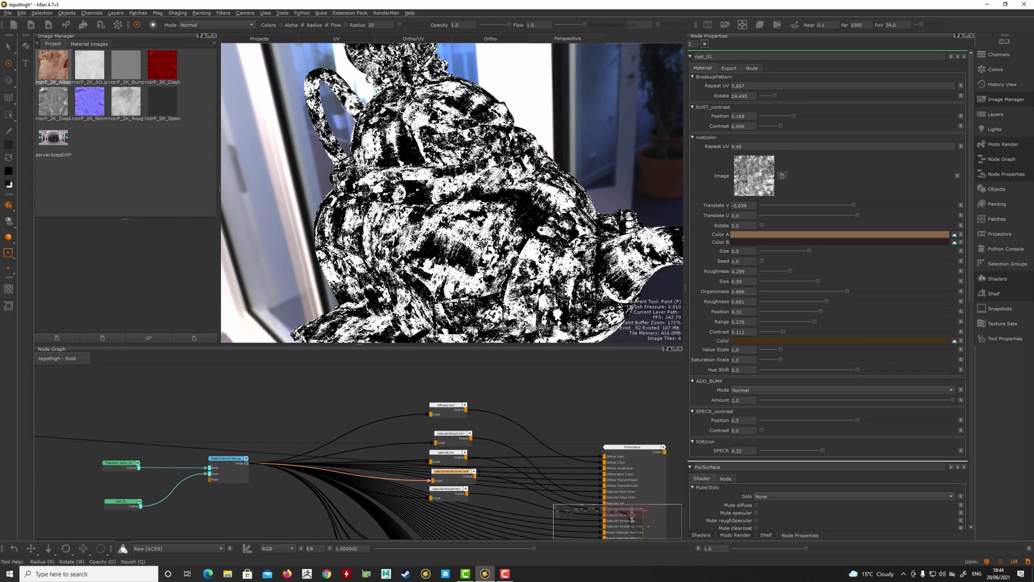
left_click(452, 496)
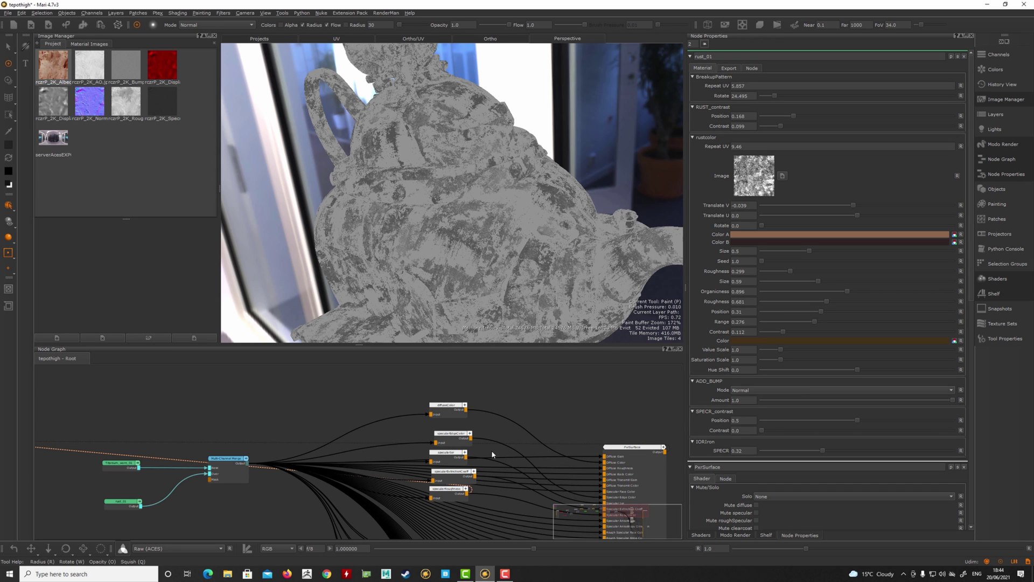
Preview the bump output on the teapot and inspect its surface detail up close.
middle_click_drag(482, 441, 488, 262)
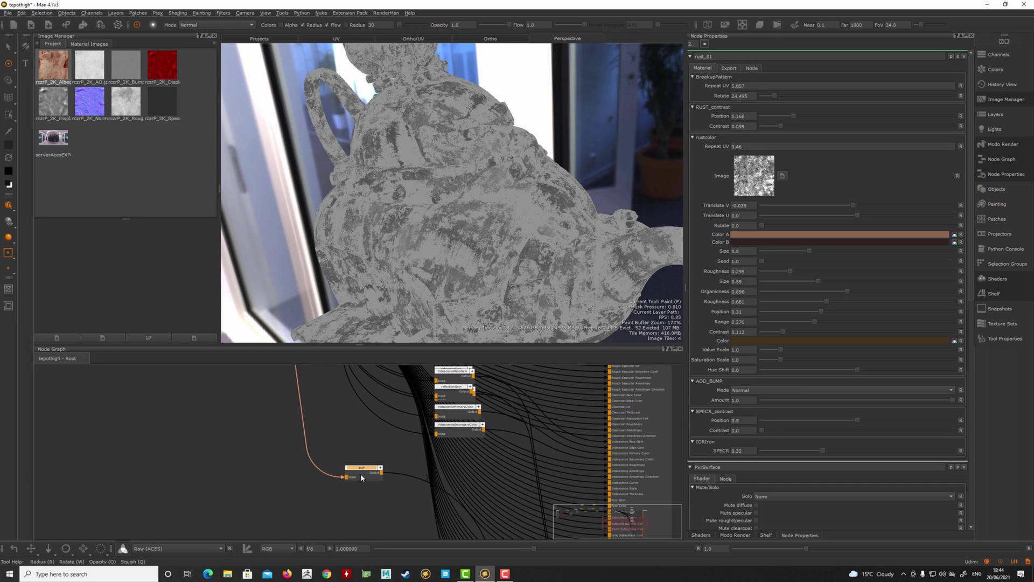
left_click(362, 477)
key("v")
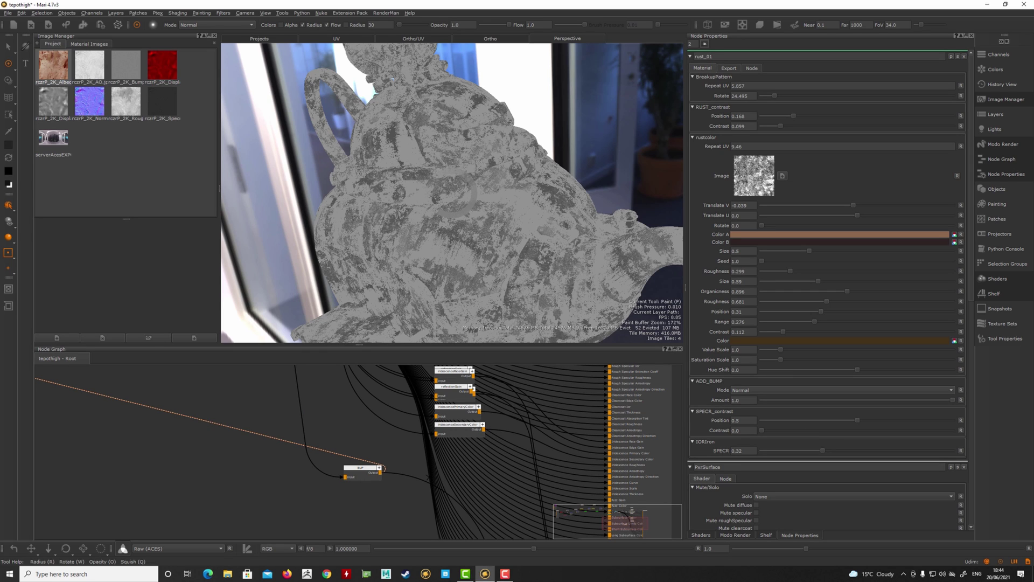
right_click_drag(463, 198, 482, 249, "alt")
mouse_move(482, 249)
left_mouse_down("alt")
mouse_move(505, 252)
mouse_move(490, 260)
left_mouse_up("alt")
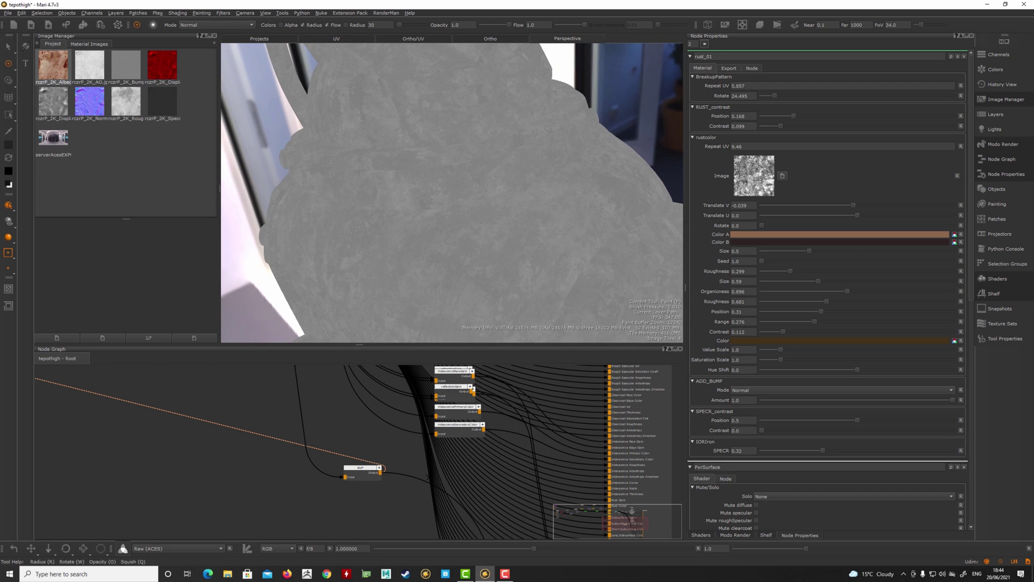
middle_click_drag(457, 421, 421, 531)
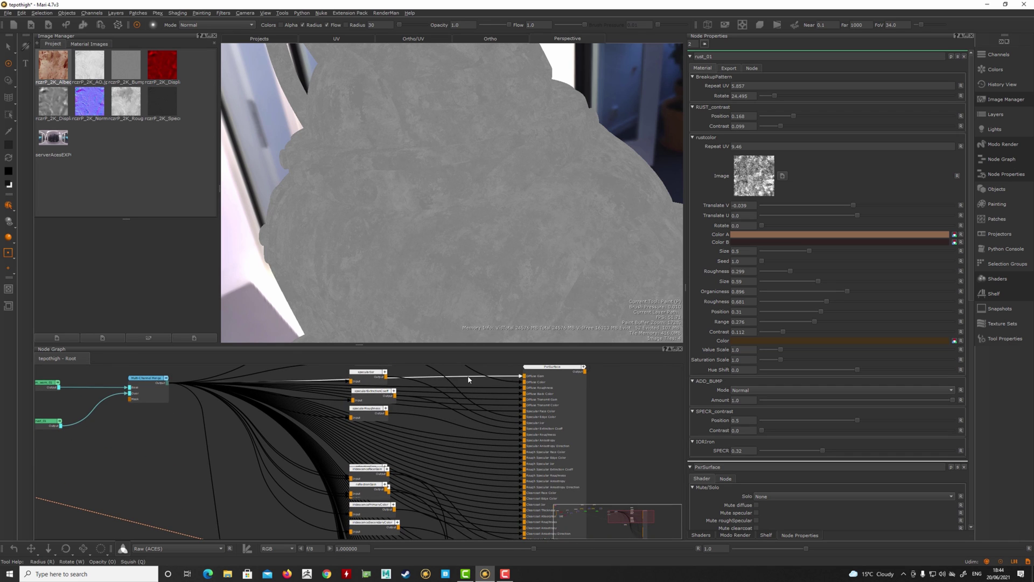
middle_click_drag(573, 371, 555, 393)
left_click(551, 393)
left_click_drag(550, 393, 549, 393)
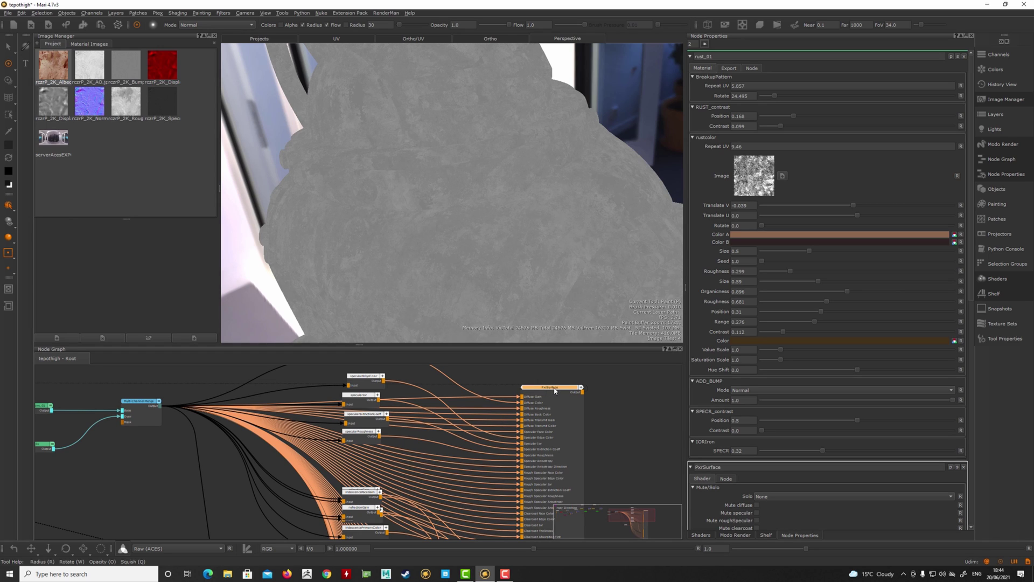
left_click_drag(563, 393, 567, 391)
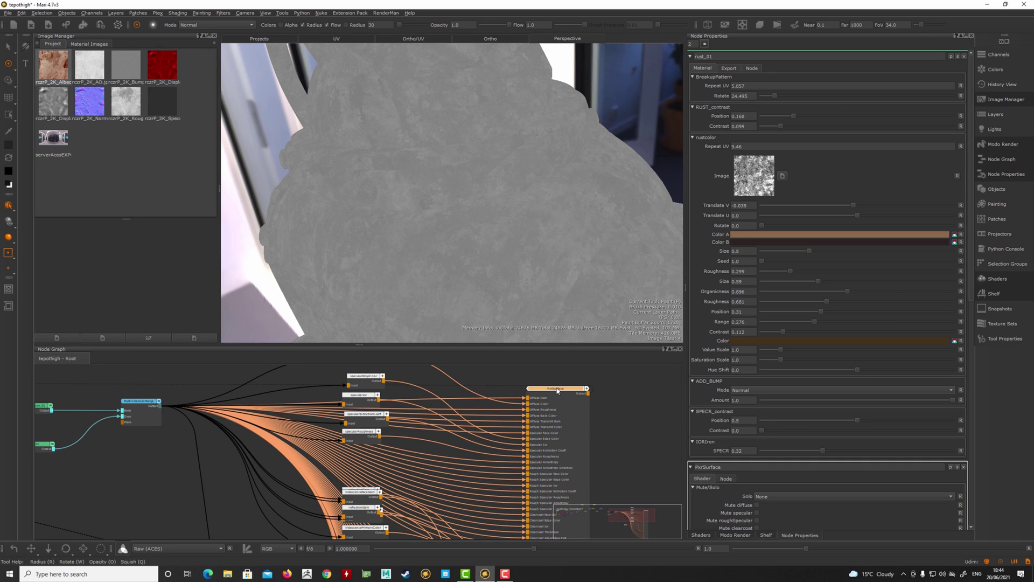
left_click_drag(554, 388, 560, 390)
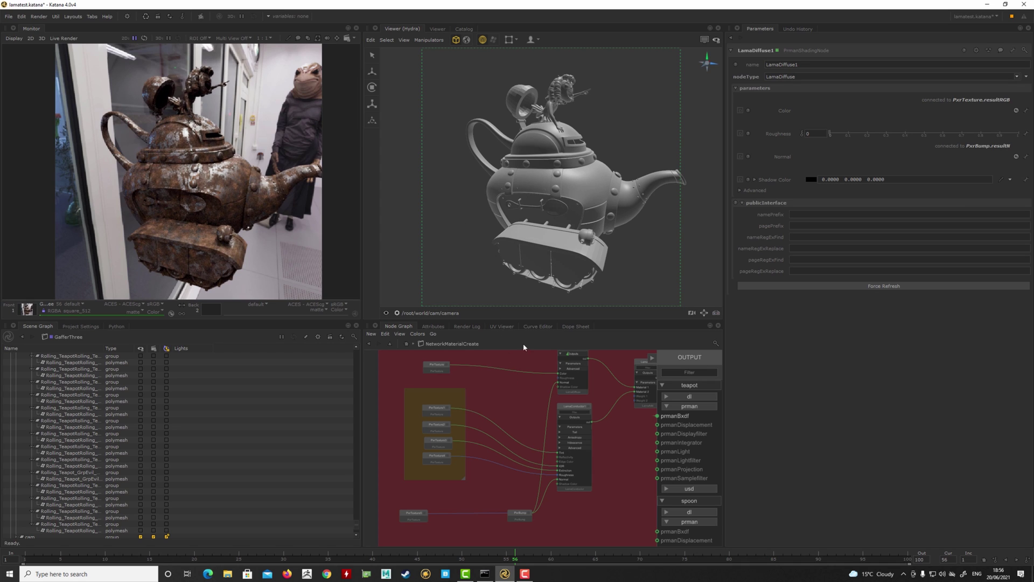
Switch to Katana and examine how the RUST group's PxrTexture and PxrBump nodes feed LamaDiffuse1, LamaConductor1 and LamaAdd1.
scroll(512, 387, "down", 3)
scroll(511, 389, "up", 4)
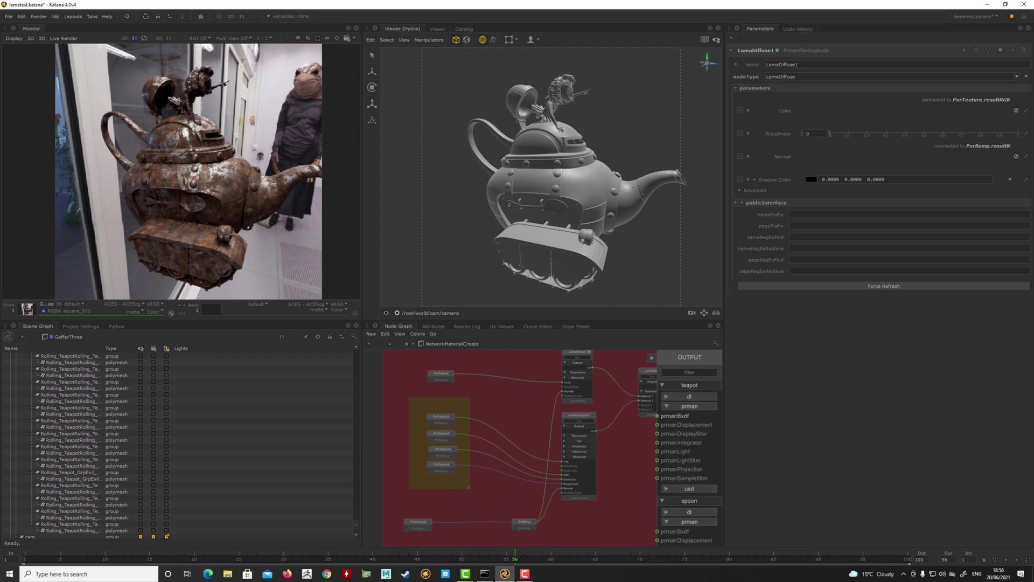
key("space")
middle_click_drag(501, 350, 612, 419)
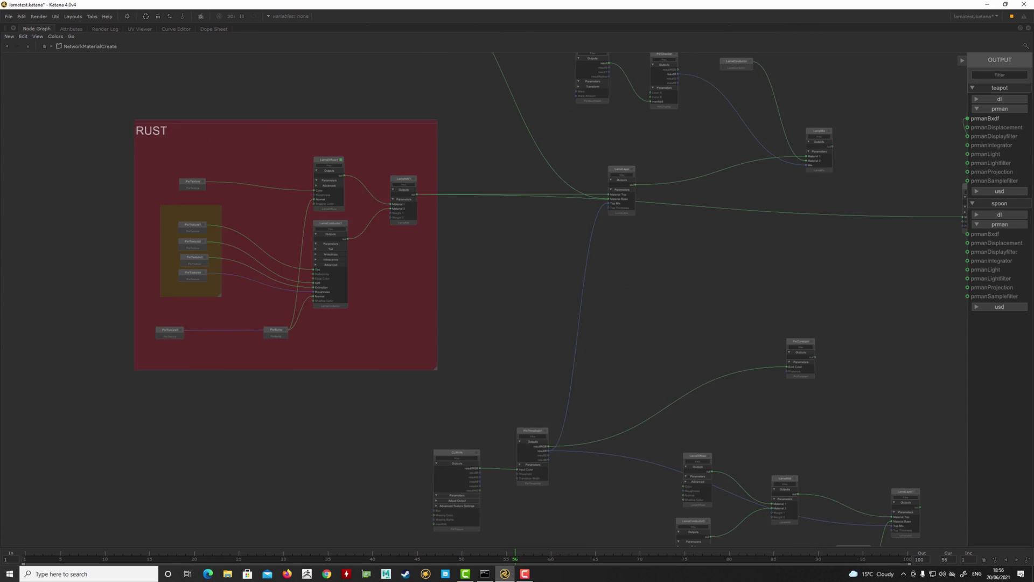
middle_click_drag(362, 215, 540, 288)
scroll(540, 288, "up", 4)
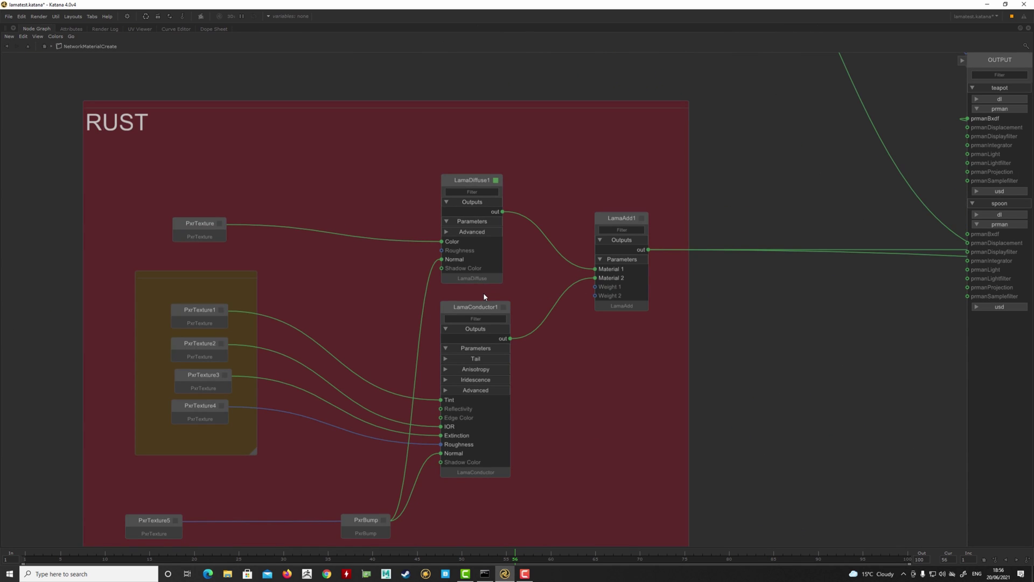
scroll(483, 292, "down", 4)
scroll(483, 293, "up", 4)
left_click_drag(196, 229, 203, 235)
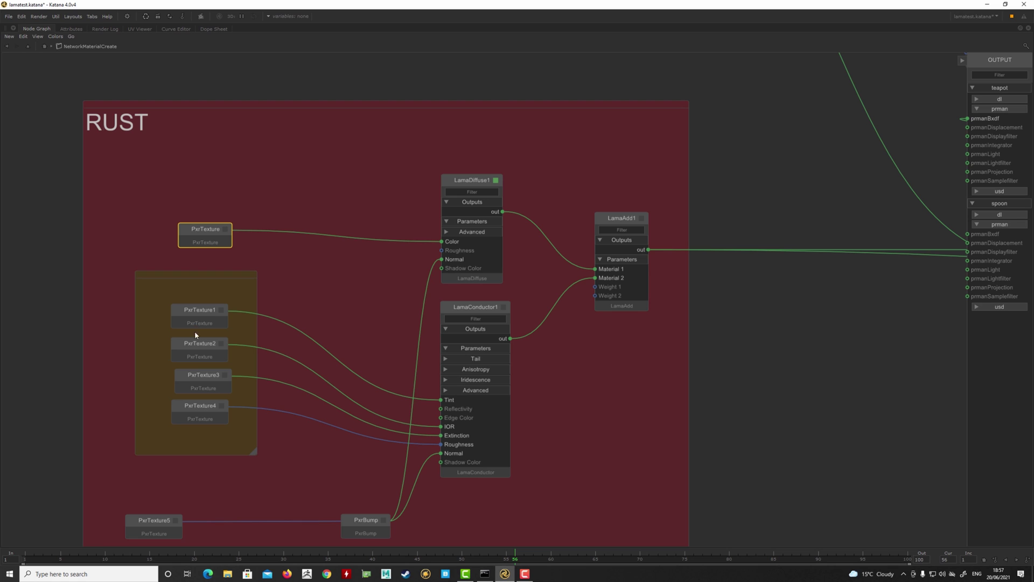
Open LamaConductor1's parameters to review its Fresnel Mode and texture connections.
left_click(482, 306)
key("e")
key("space")
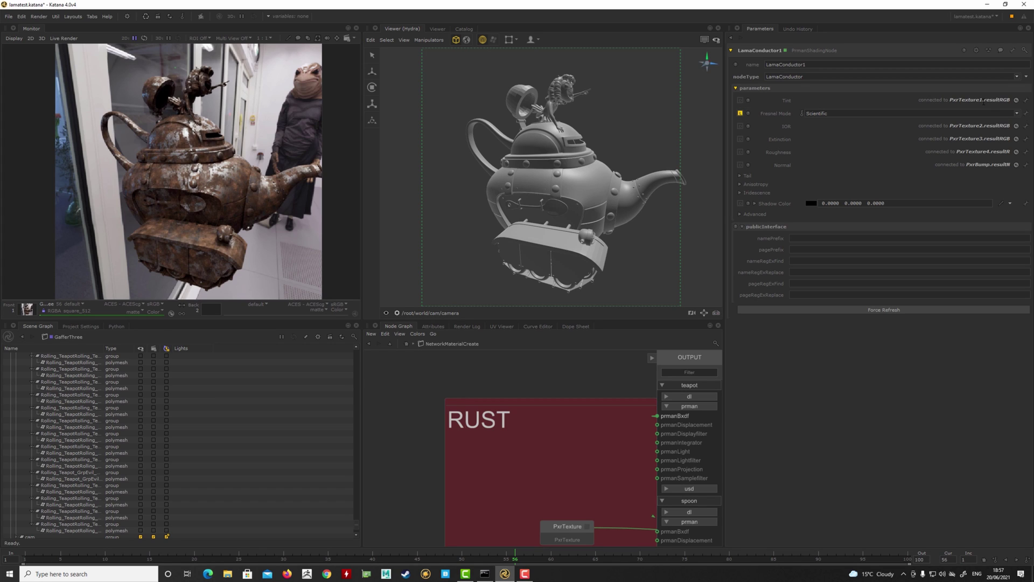
middle_click_drag(507, 526, 459, 469)
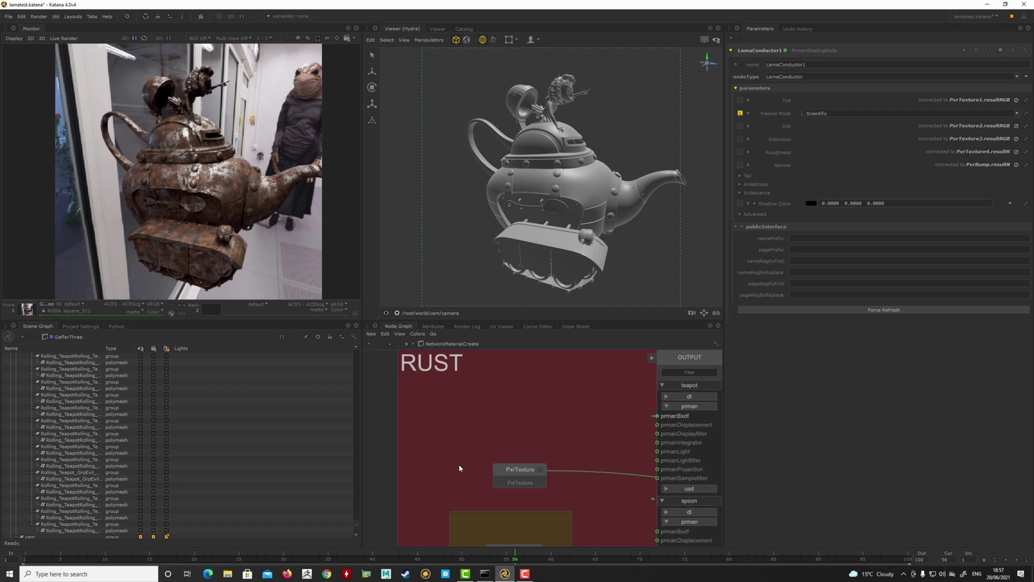
Trace the PxrTexture1 to PxrTexture4 connections into LamaConductor1's Tint, IOR, Extinction and Roughness inputs.
middle_click_drag(466, 505, 458, 433)
mouse_move(490, 526)
middle_mouse_down()
mouse_move(475, 467)
mouse_move(392, 405)
mouse_move(447, 405)
mouse_move(370, 392)
mouse_move(392, 406)
mouse_move(444, 408)
middle_mouse_up()
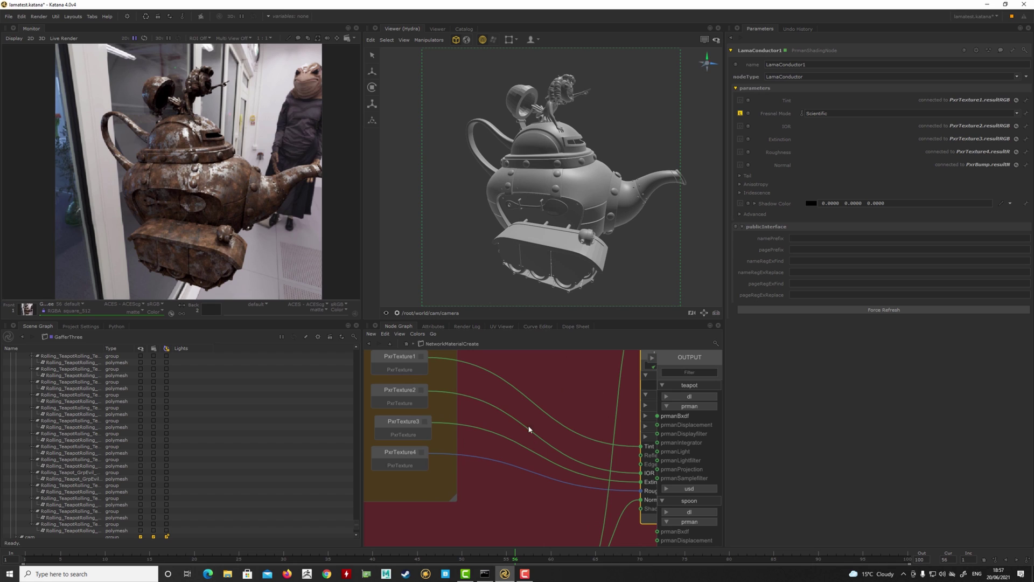
middle_click_drag(578, 420, 491, 431)
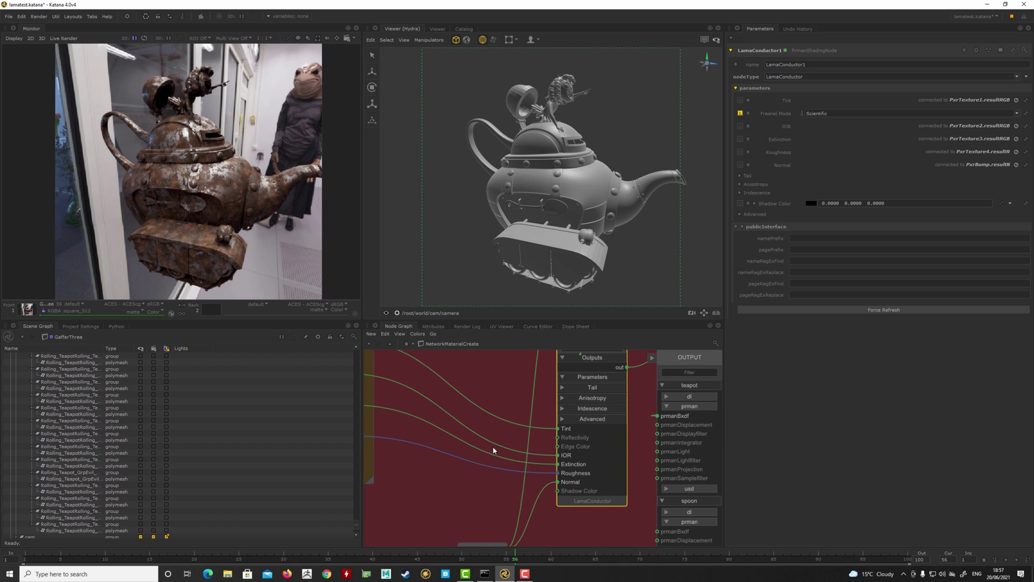
middle_click_drag(385, 463, 464, 439)
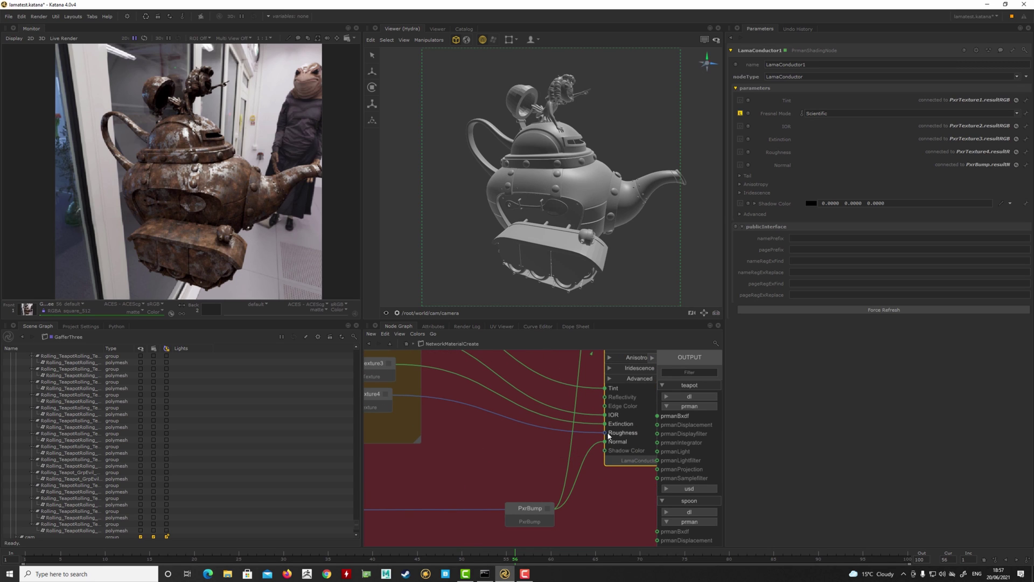
middle_click_drag(513, 444, 517, 467)
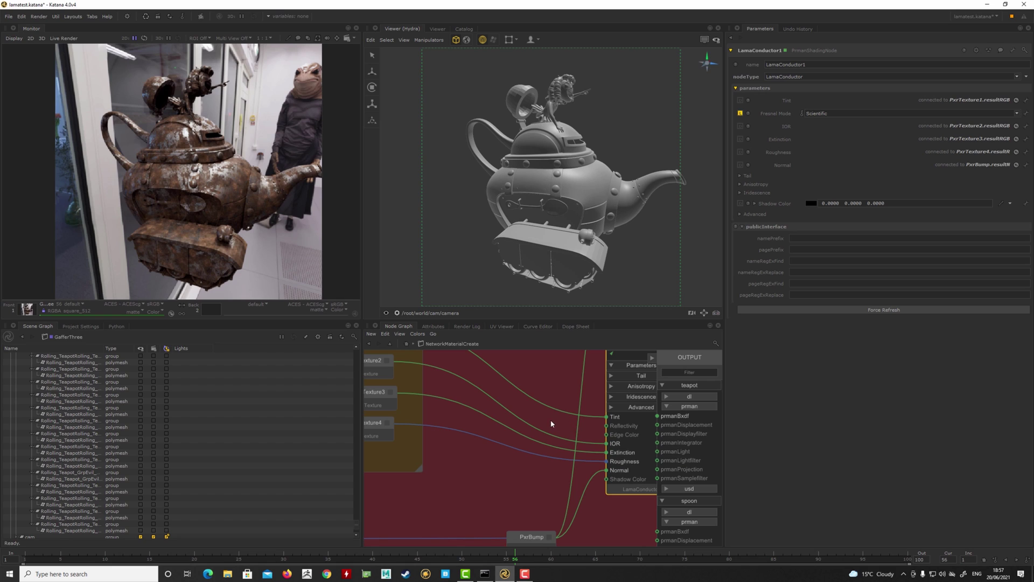
middle_click_drag(539, 366, 561, 410)
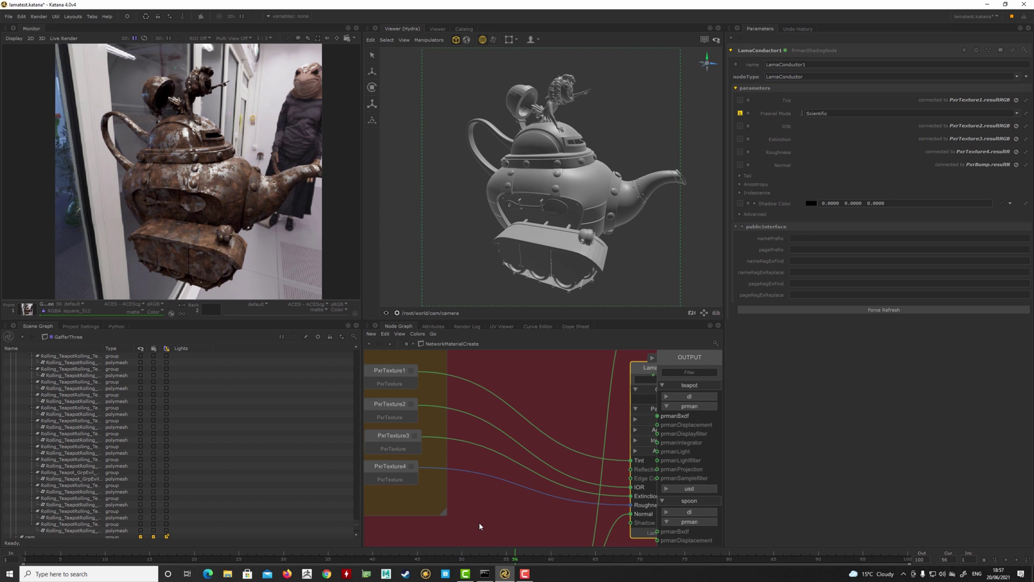
scroll(479, 526, "down", 5)
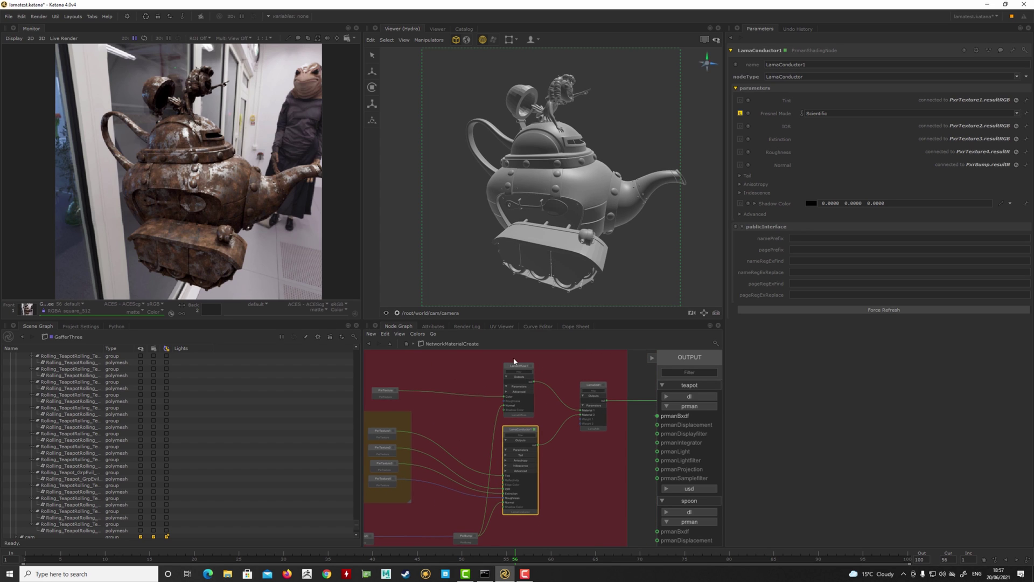
Open LamaAdd1's parameters to review its material inputs and weights.
scroll(514, 433, "up", 4)
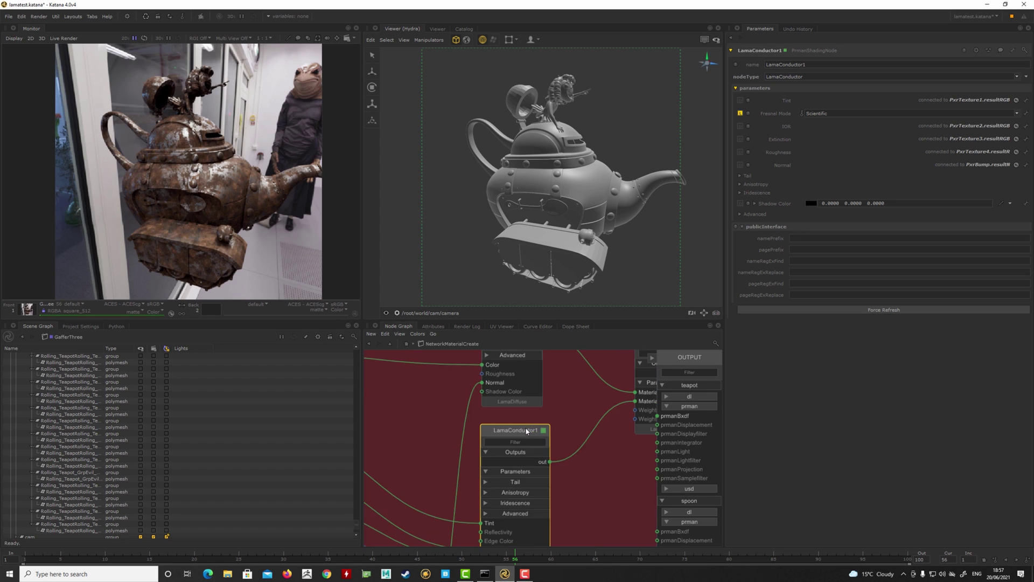
middle_click_drag(628, 373, 556, 393)
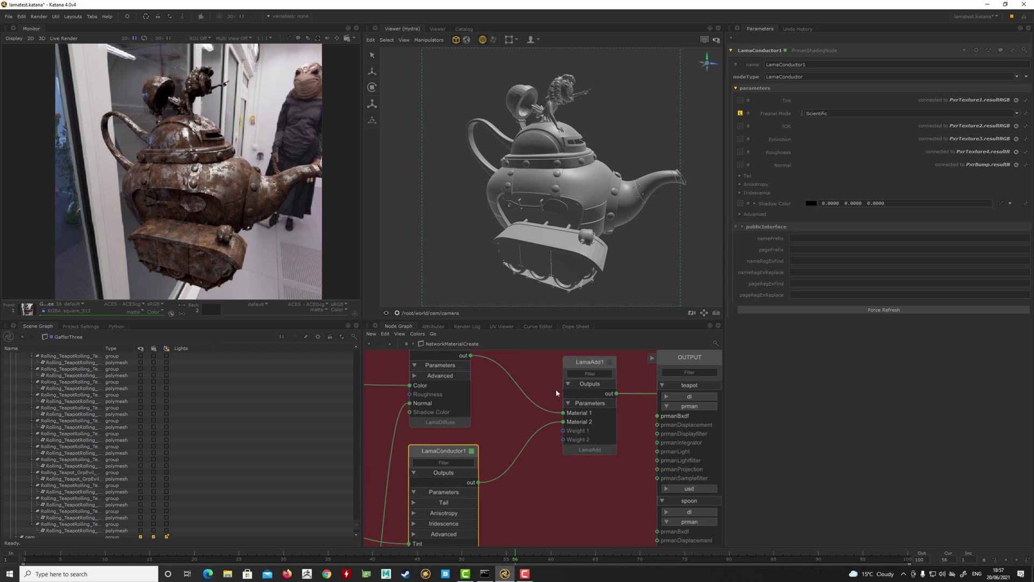
left_click(593, 361)
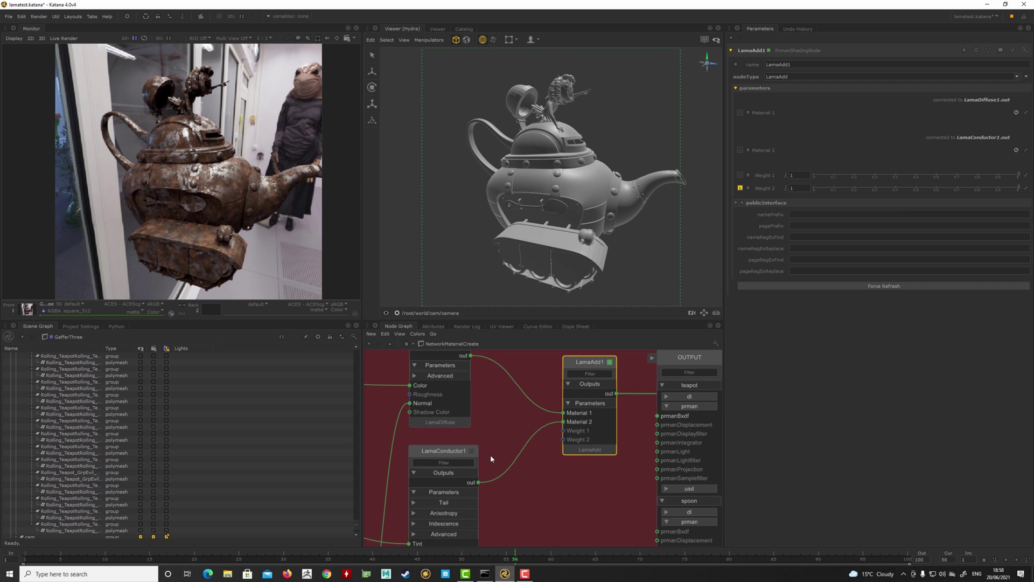
Follow the bump texture through PxrBump to the Normal inputs of LamaConductor1 and LamaDiffuse1.
middle_click_drag(490, 455, 567, 331)
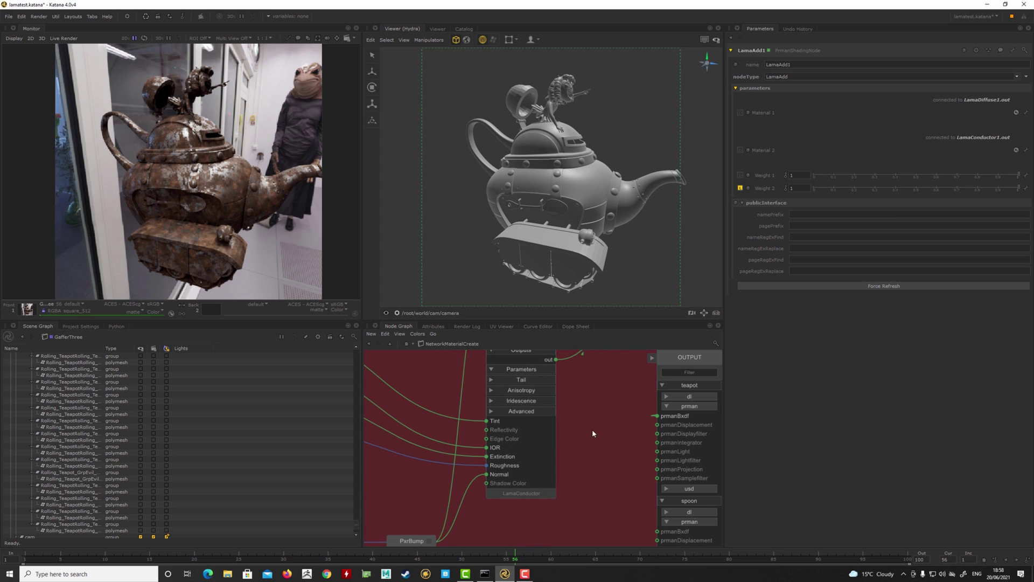
middle_click_drag(578, 450, 616, 400)
middle_click_drag(467, 464, 593, 458)
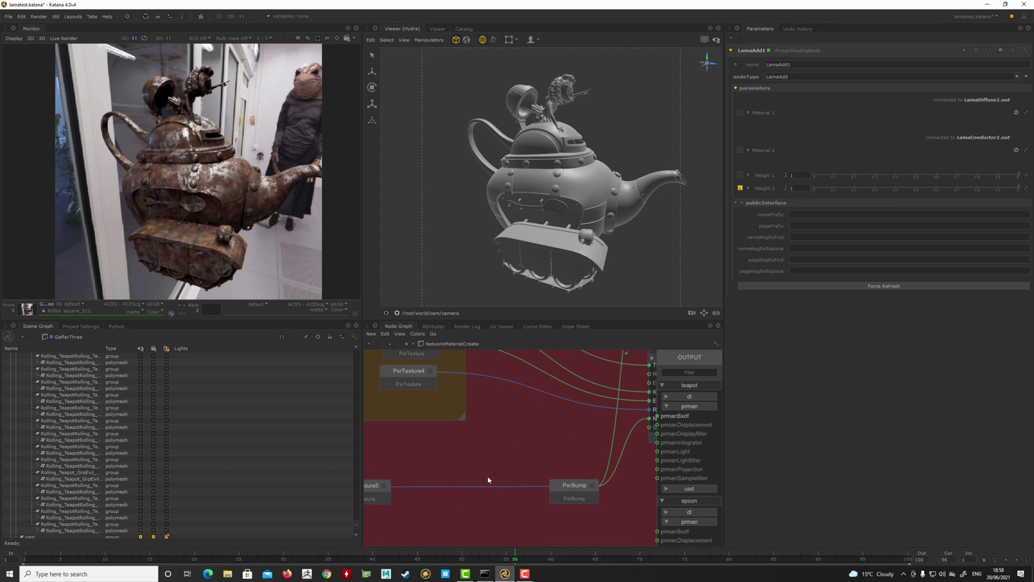
mouse_move(488, 479)
middle_mouse_down()
mouse_move(561, 471)
mouse_move(503, 470)
mouse_move(490, 459)
middle_mouse_up()
left_click(549, 477)
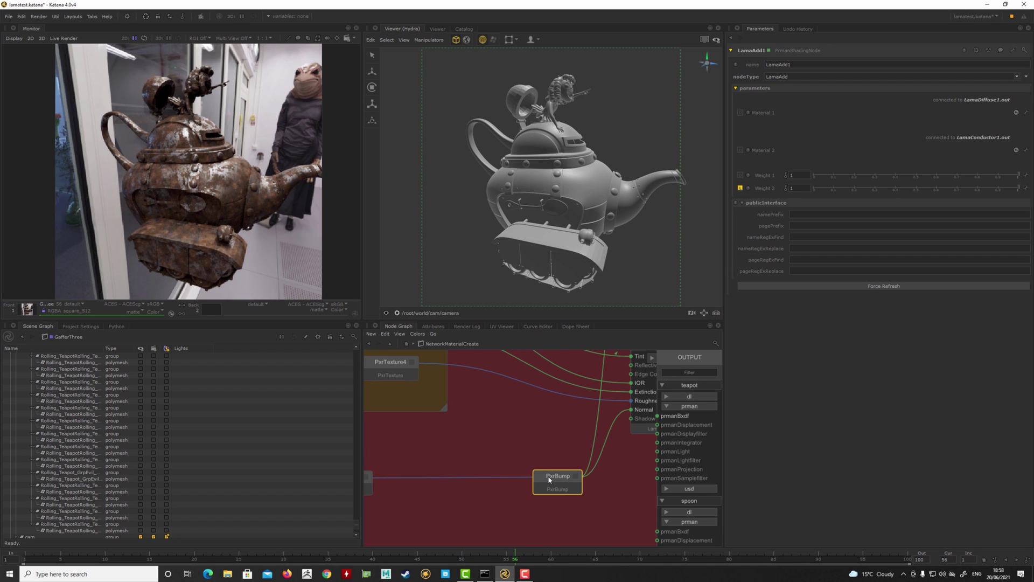
left_click_drag(548, 478, 546, 478)
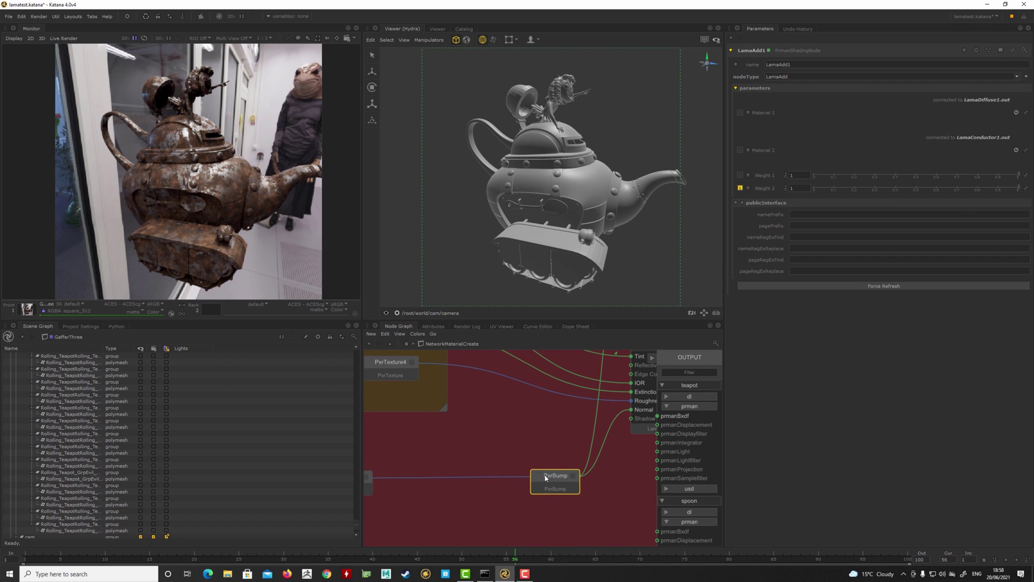
middle_click_drag(539, 431, 518, 438)
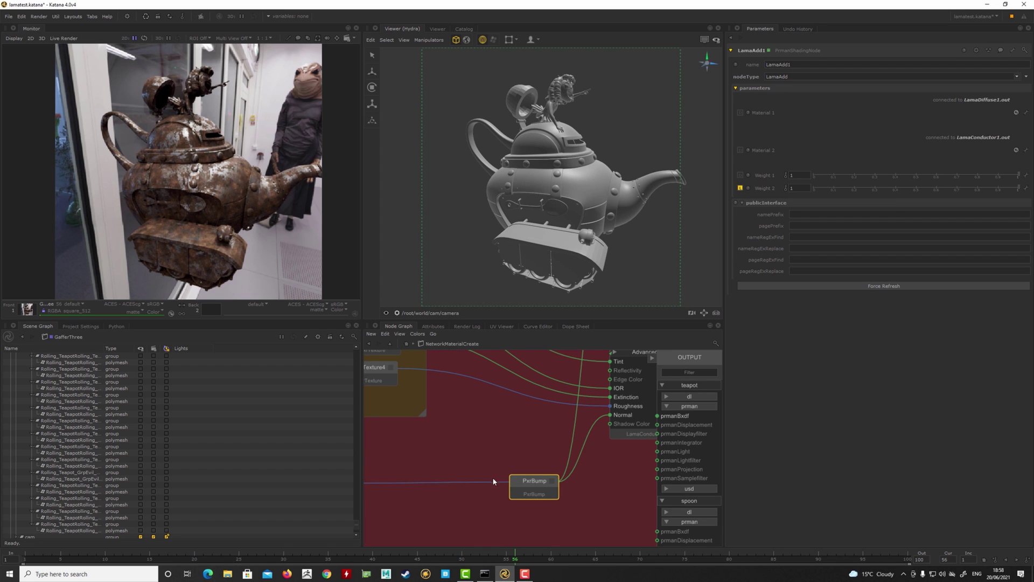
middle_click_drag(523, 482, 508, 490)
middle_click_drag(507, 438, 491, 446)
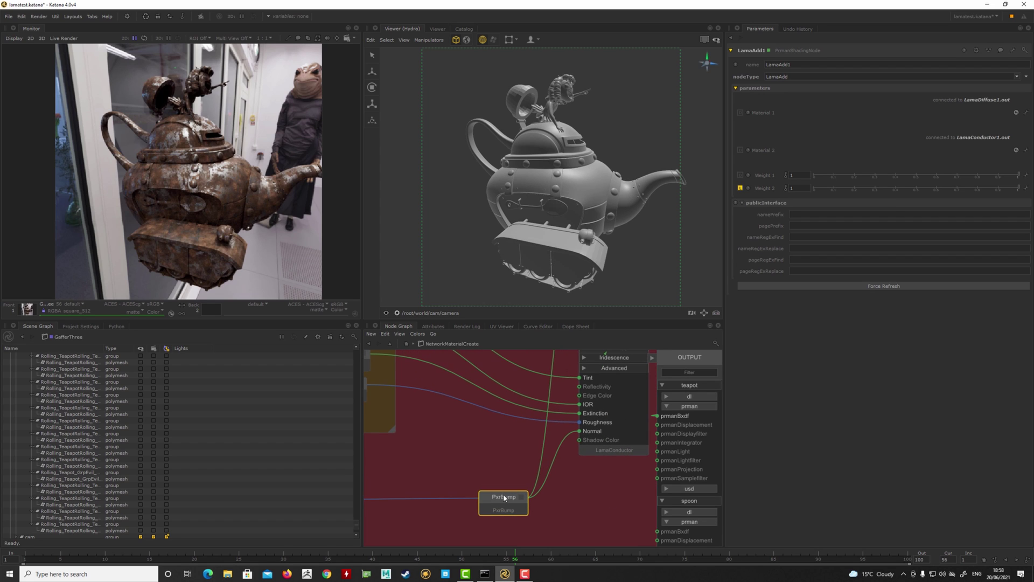
middle_click_drag(569, 438, 529, 535)
mouse_move(502, 382)
middle_mouse_down()
mouse_move(487, 471)
mouse_move(461, 489)
middle_mouse_up()
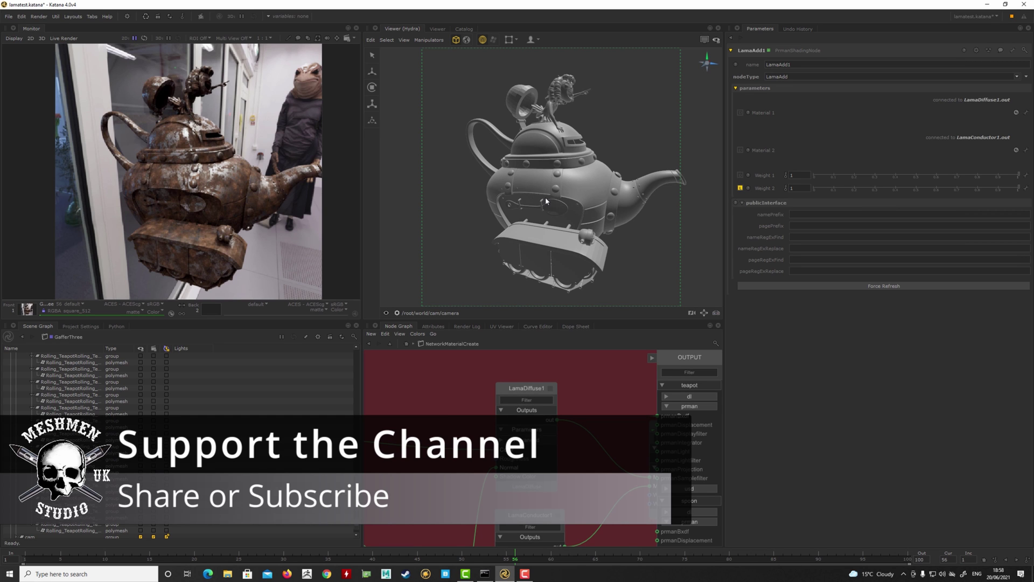
Try PxrBump's Scale at 0 in a close-up render of the teapot's rivets, and undo the change.
scroll(545, 196, "up", 8)
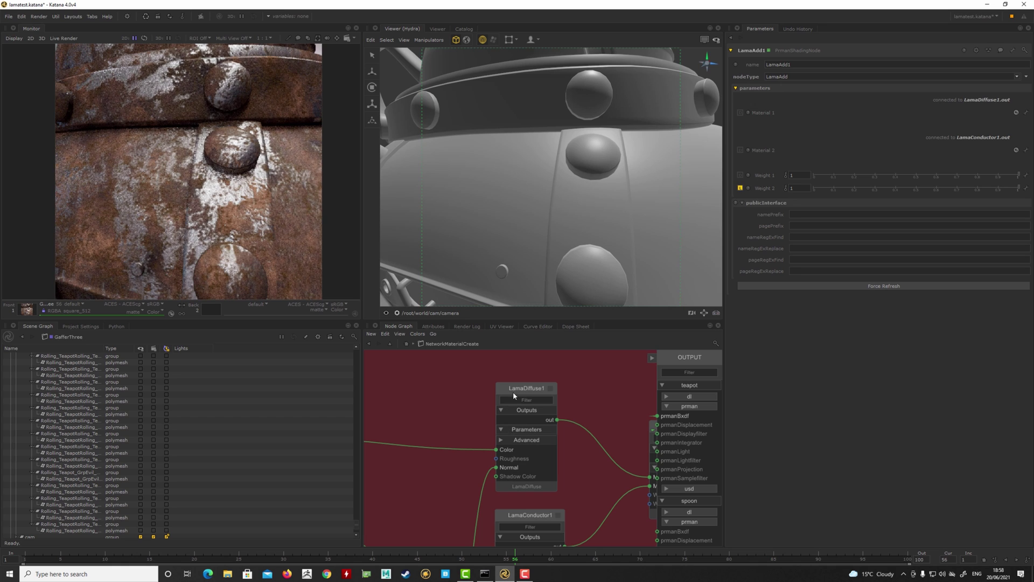
middle_click_drag(516, 484, 572, 356)
middle_click_drag(540, 539, 568, 474)
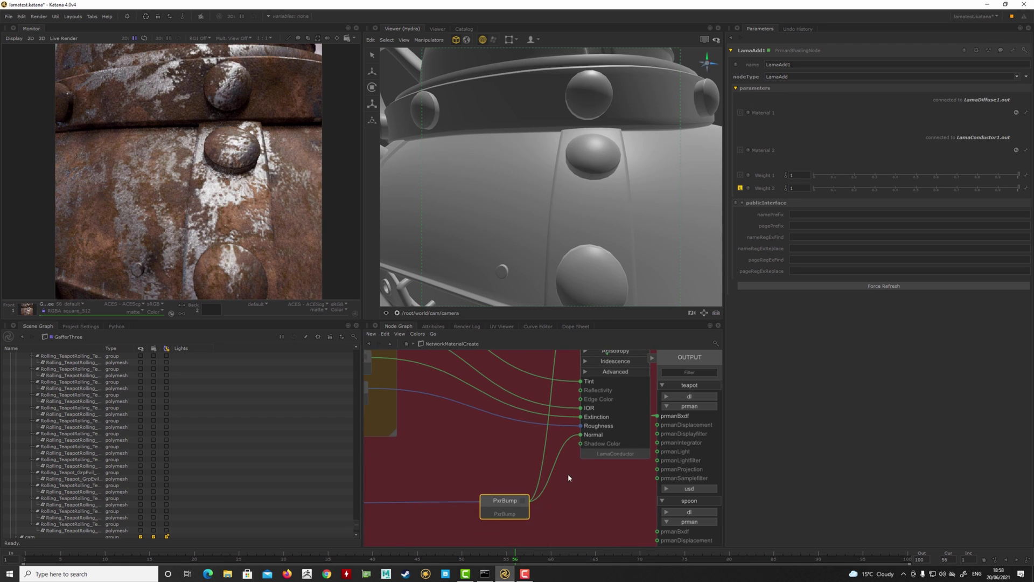
middle_click_drag(527, 521, 536, 477)
double_click(513, 456)
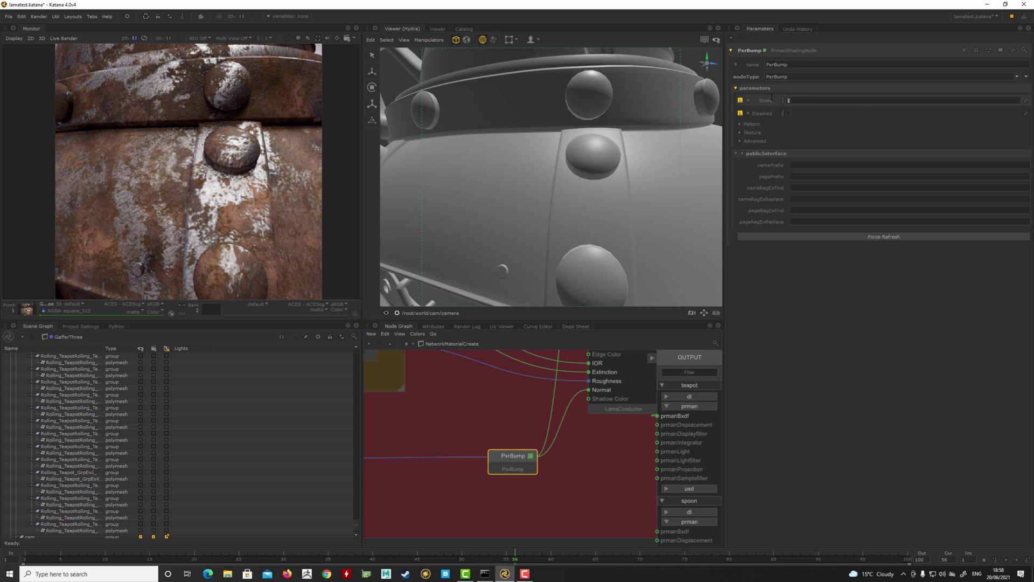
type("0")
key("Return")
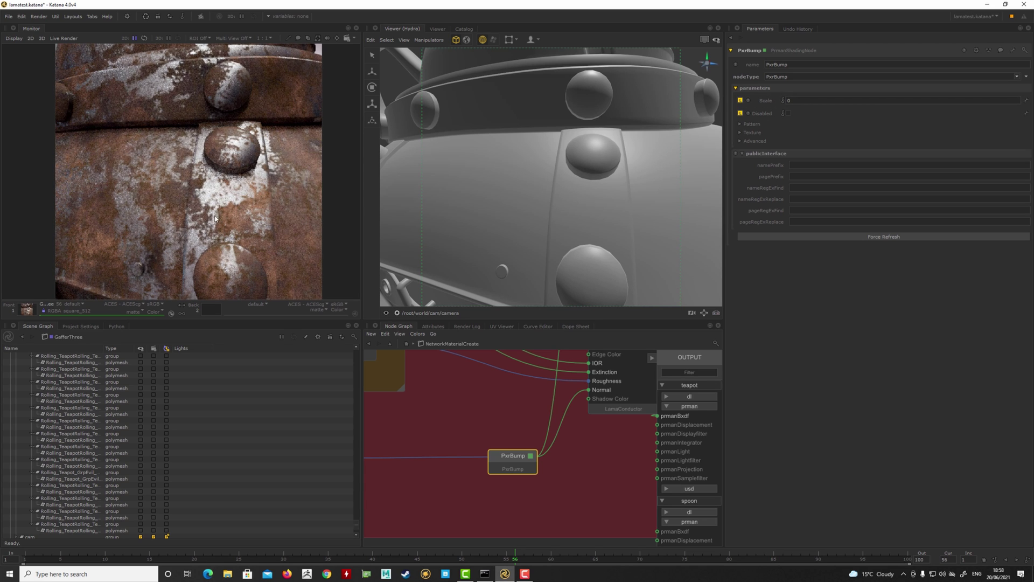
key("ctrl+z")
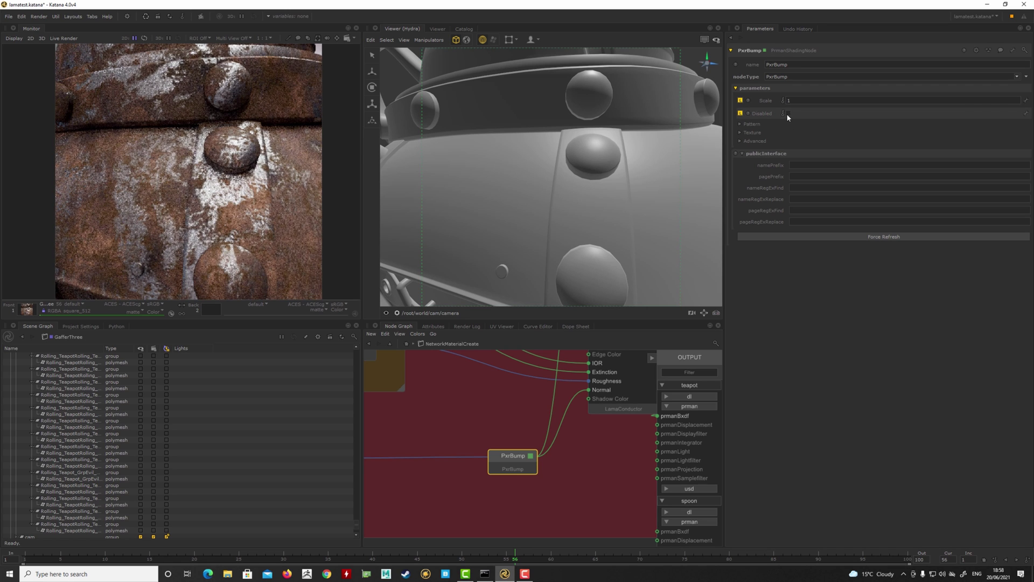
left_click(788, 115)
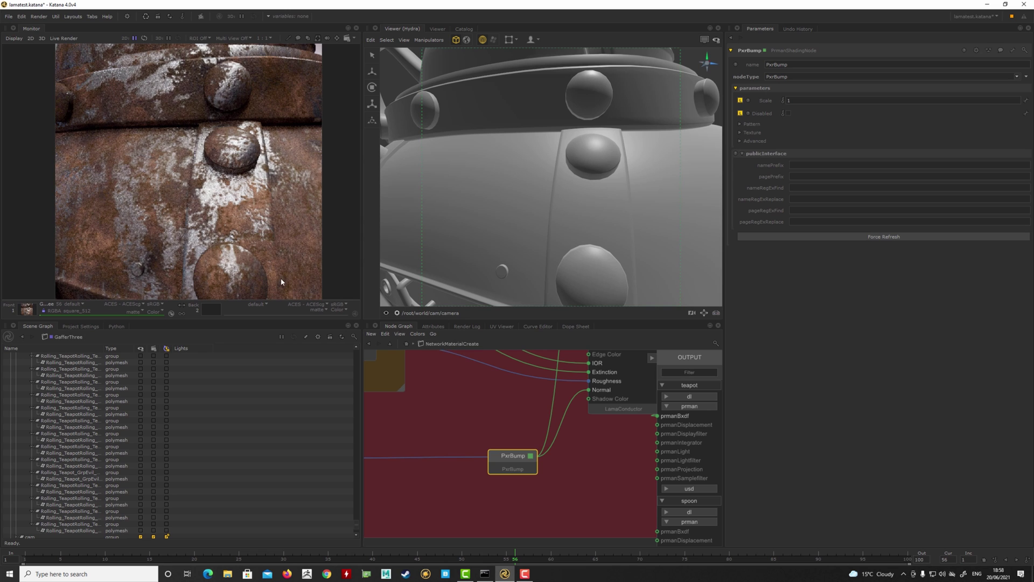
Add a second NetworkMaterialCreate node in the top-level node graph.
scroll(493, 489, "down", 1)
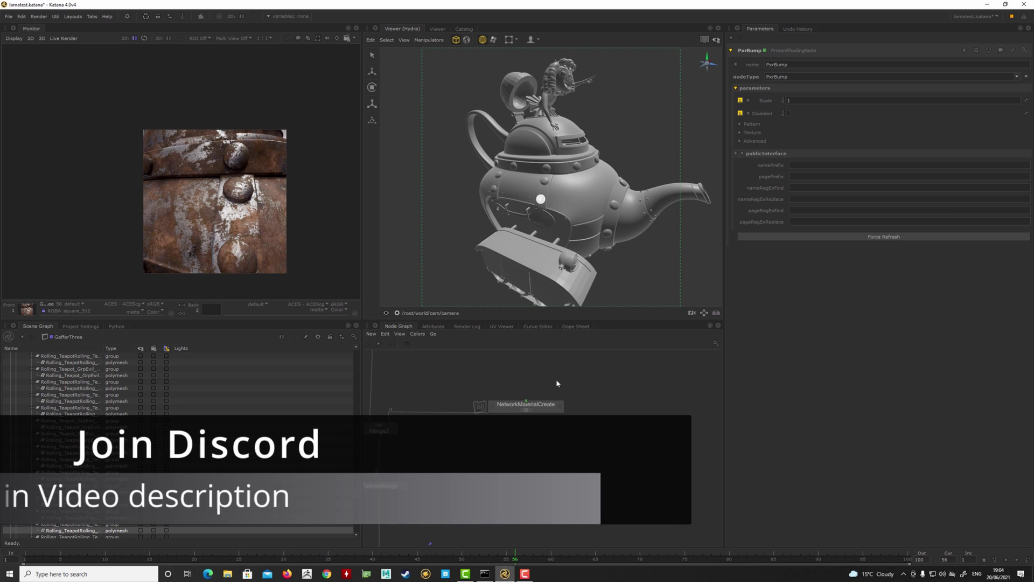
middle_click_drag(612, 403, 580, 417)
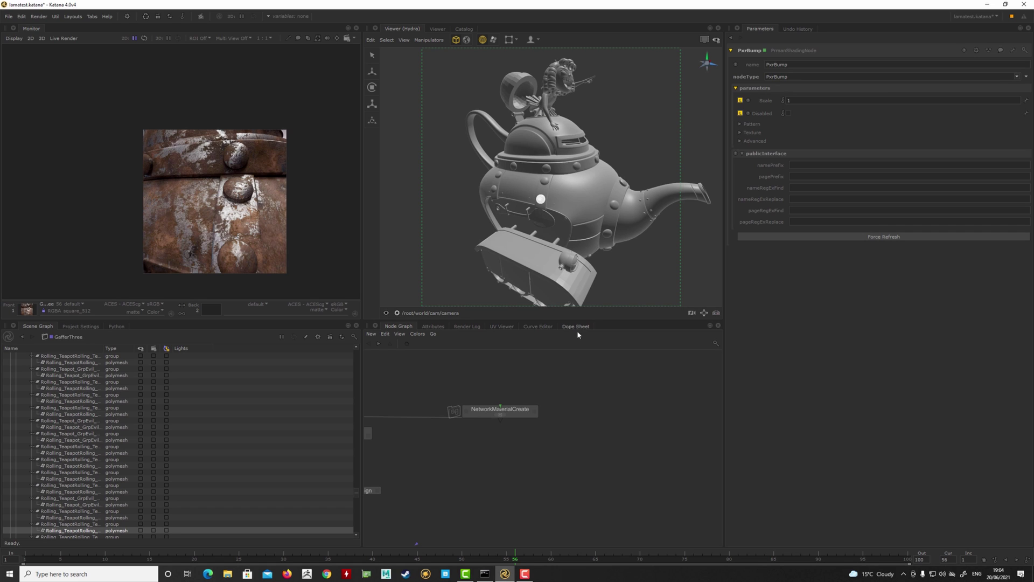
middle_click_drag(548, 417, 513, 415)
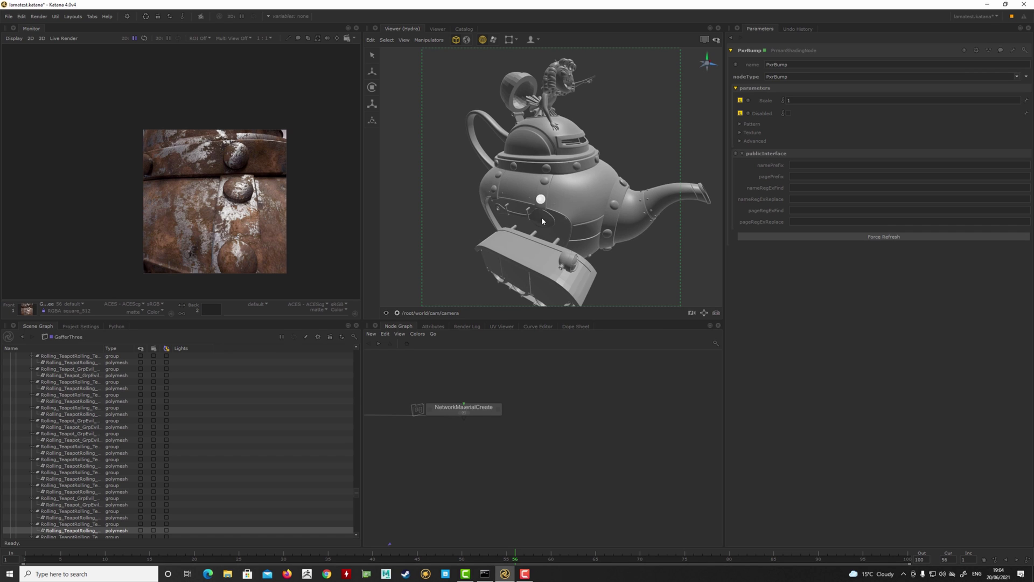
middle_click_drag(534, 405, 532, 405)
key("Tab")
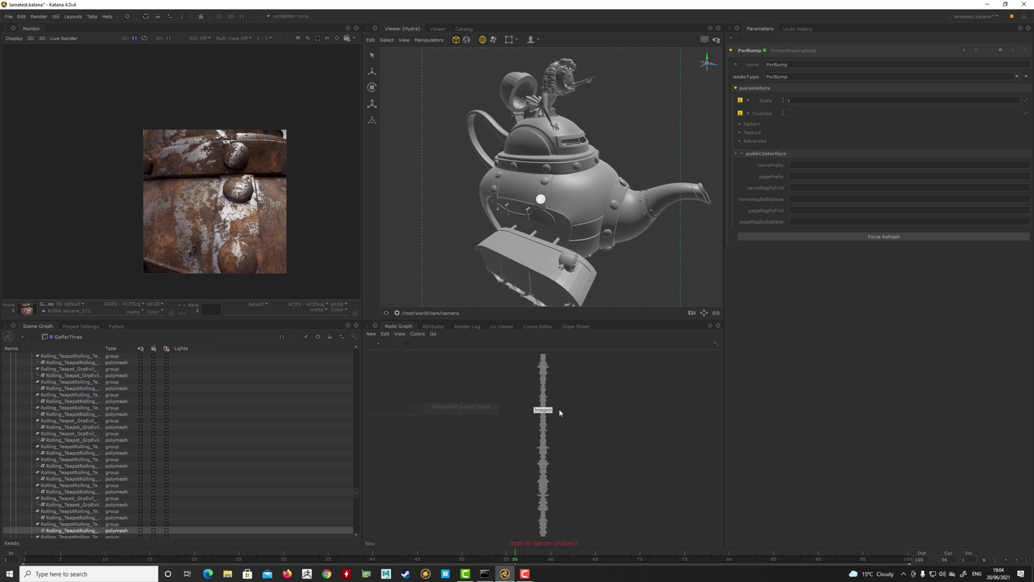
type("net")
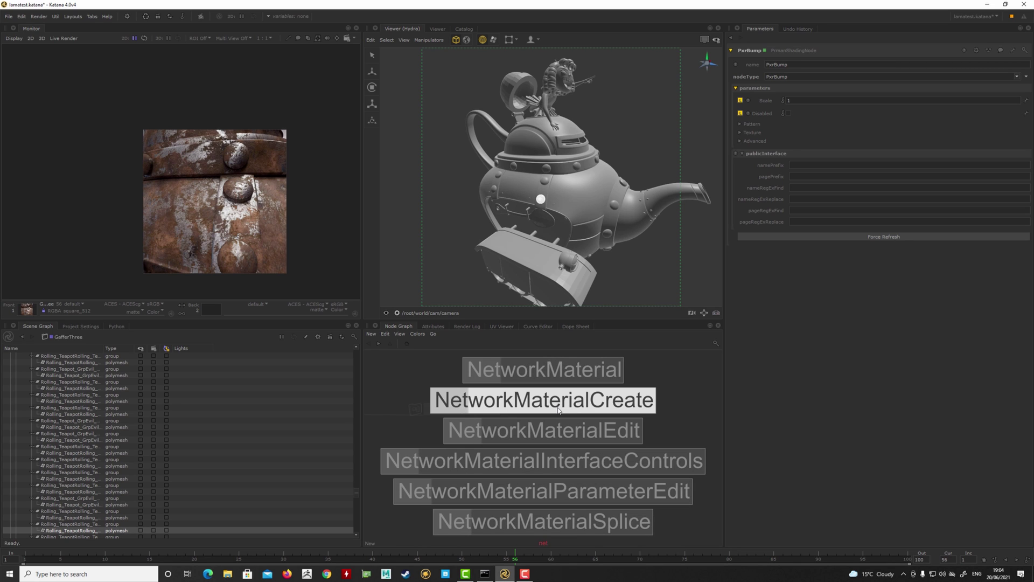
left_click(558, 410)
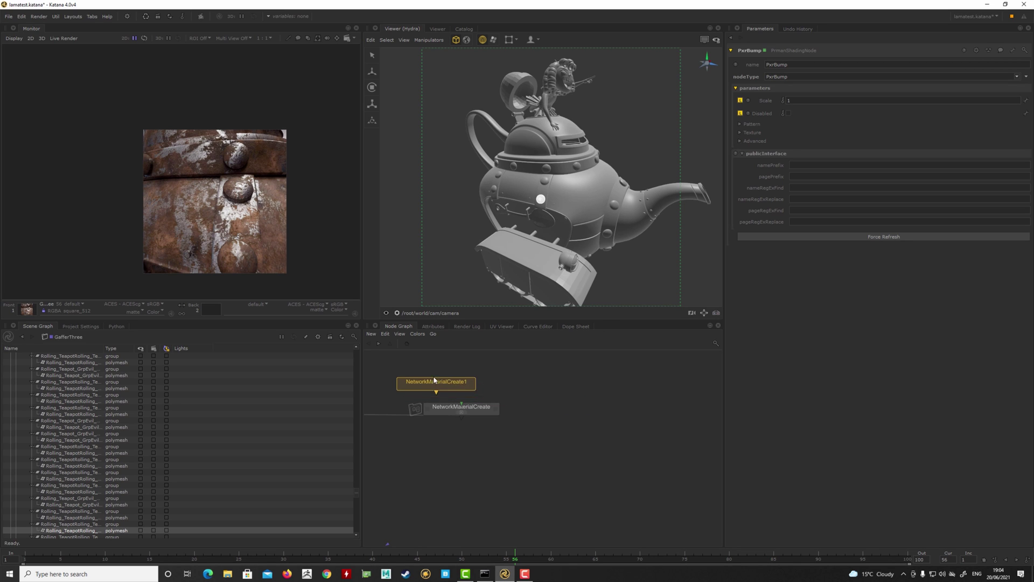
Place the new NetworkMaterialCreate node above the existing one and connect its output to Merge2.
middle_click_drag(434, 378, 600, 388)
left_click(595, 387)
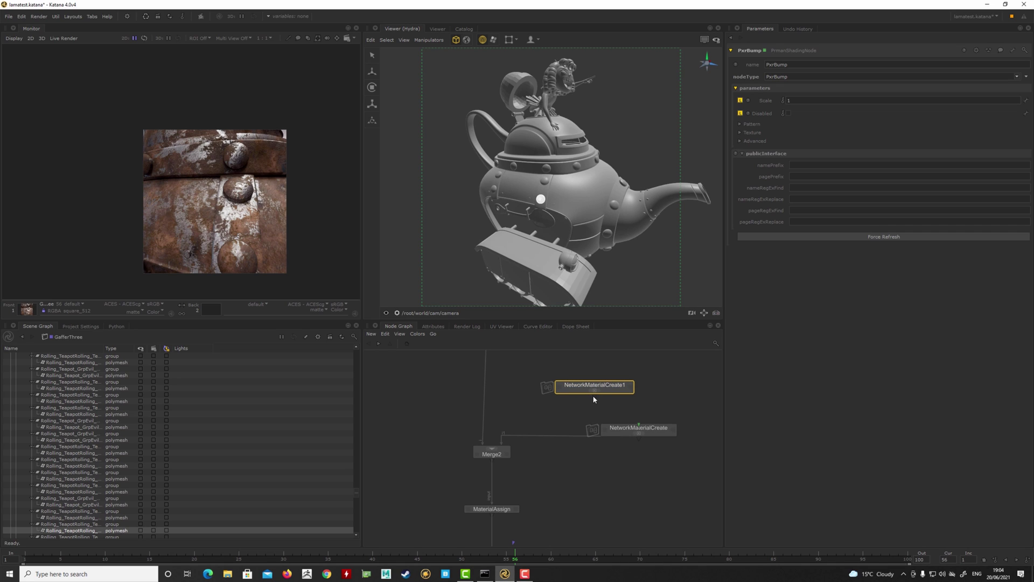
left_click_drag(595, 398, 491, 450)
left_click_drag(582, 391, 588, 390)
Open the new NetworkMaterialCreate node for editing and viewing, and rename it CHARMATERIALS.
key("e")
key("v")
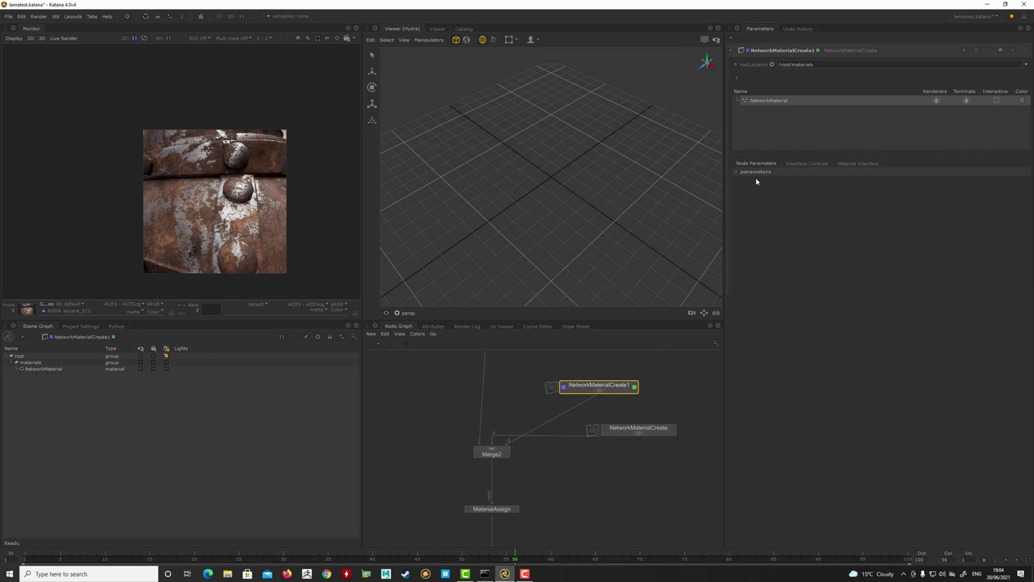
left_click(808, 50)
key("BackSpace")
type("CHARMATERIALS")
key("Return")
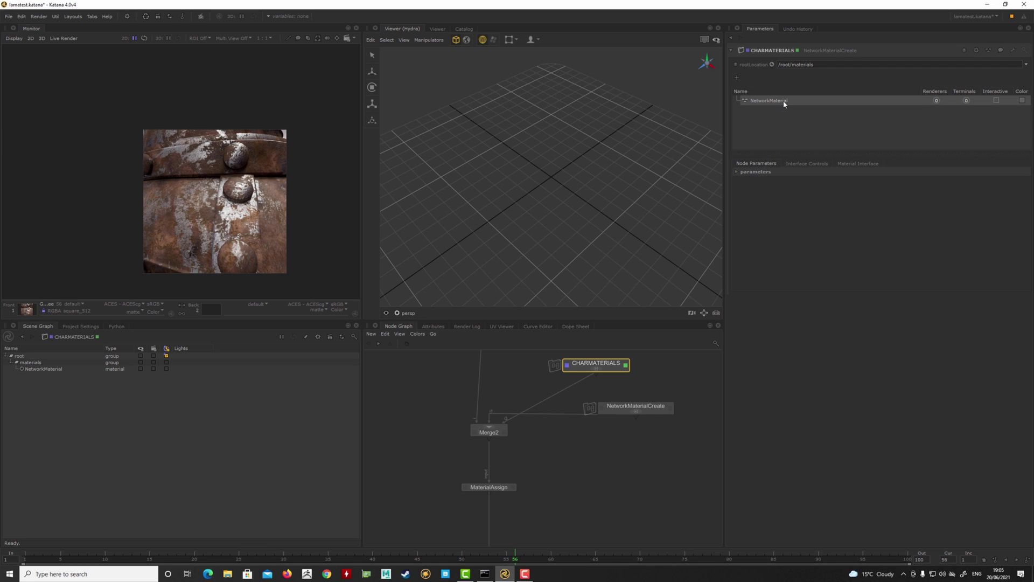
Rename the network material inside CHARMATERIALS to skin.
left_click(784, 101)
left_click(784, 102)
key("ctrl+a")
key("BackSpace")
type("skin")
key("Return")
Add a second MaterialAssign node below the existing one in the top-level graph, and open it for editing and viewing.
middle_click_drag(515, 502, 519, 473)
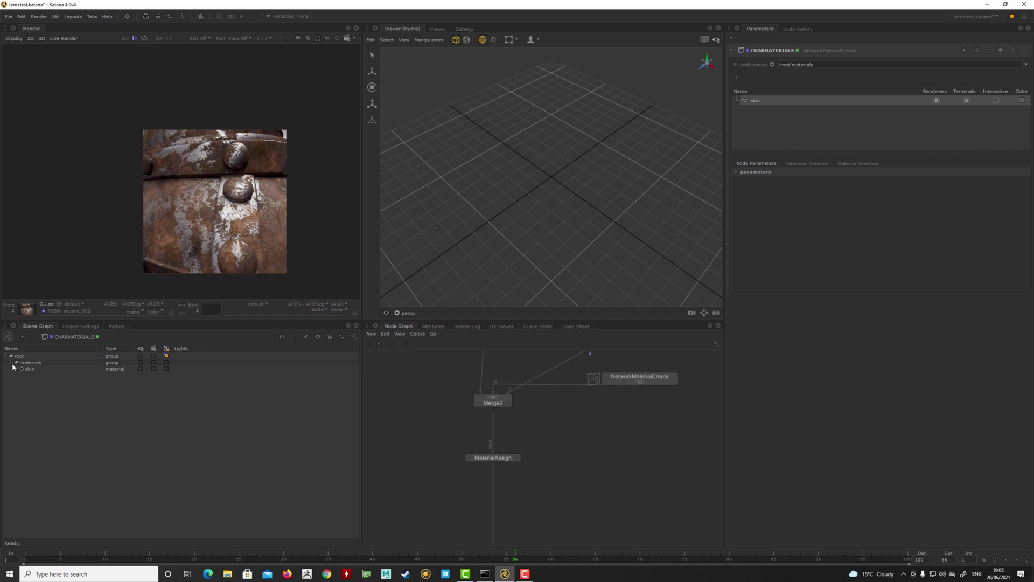
double_click(506, 458)
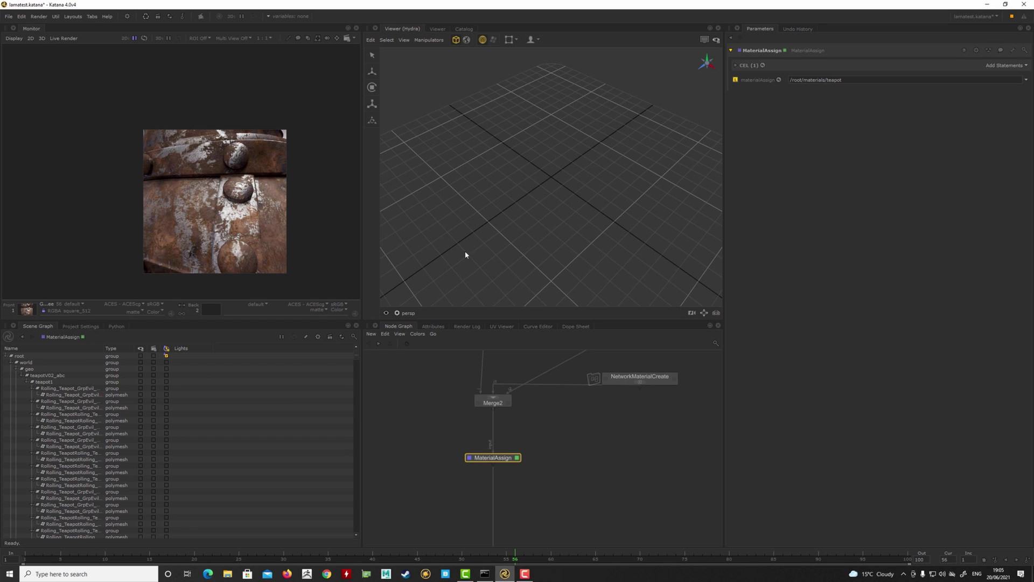
key("Tab")
type("mat")
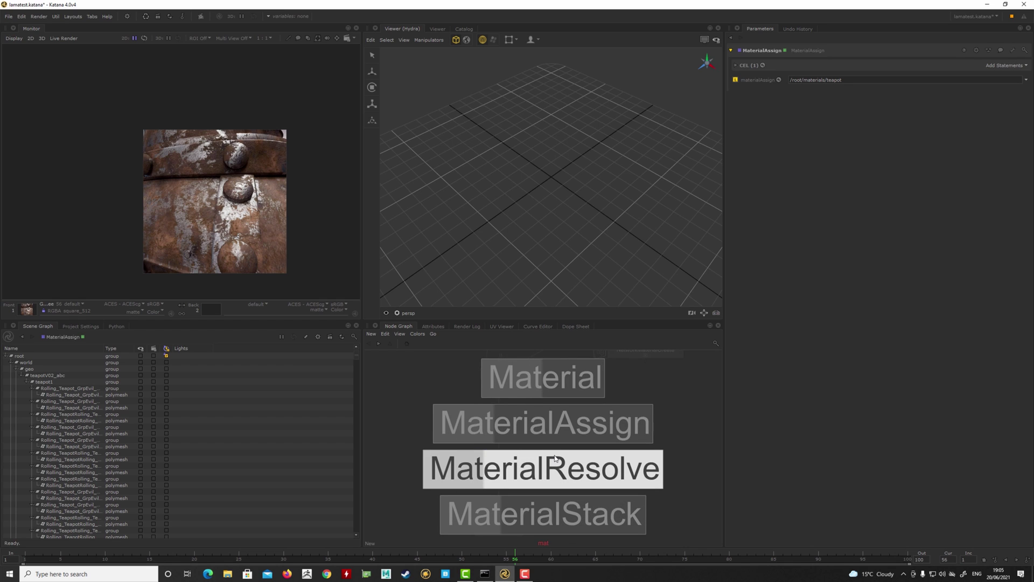
key("Up")
key("Return")
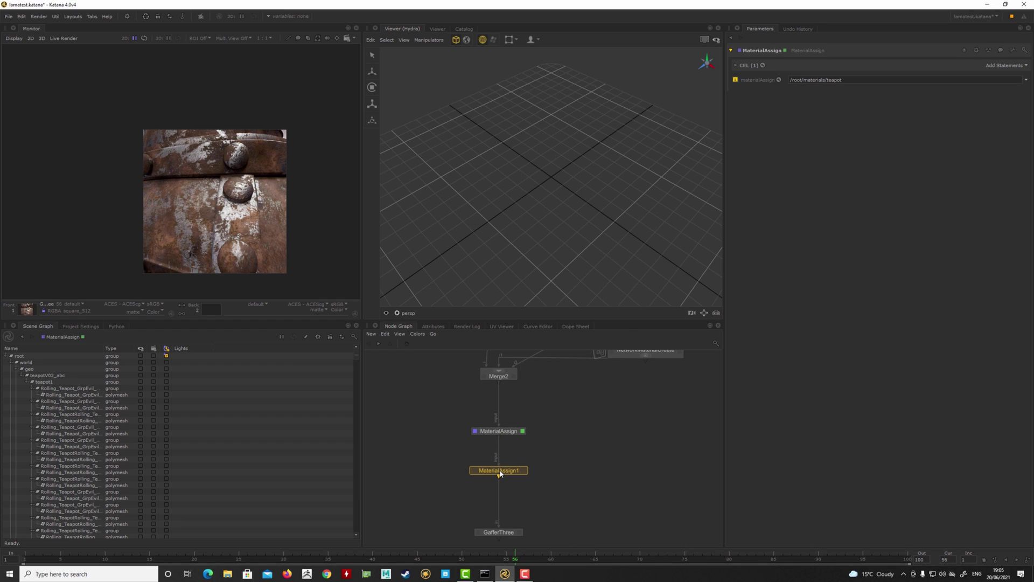
left_click(498, 457)
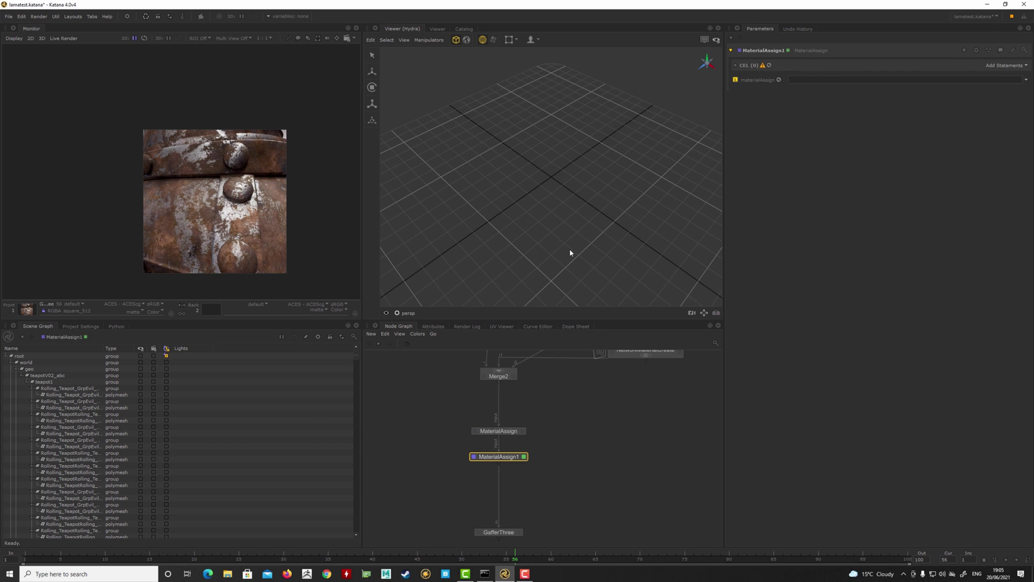
Target the character's face-and-arms mesh in MaterialAssign1 and assign it the /root/materials/skin material.
scroll(554, 238, "down", 8)
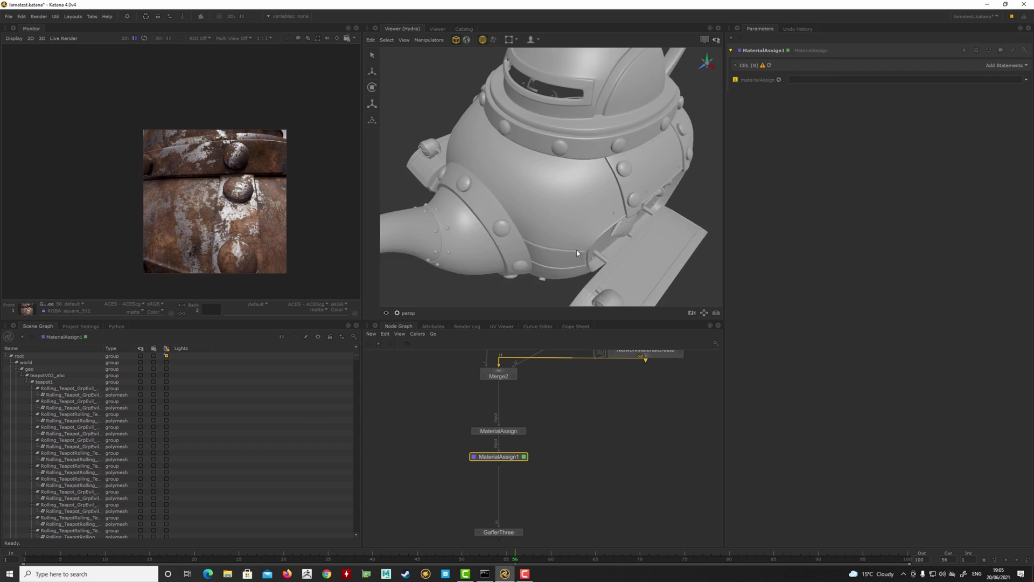
mouse_move(547, 208)
left_mouse_down("alt")
mouse_move(598, 165)
mouse_move(538, 192)
mouse_move(495, 180)
mouse_move(600, 186)
mouse_move(625, 207)
mouse_move(542, 215)
left_mouse_up("alt")
left_click(495, 199)
scroll(627, 208, "up", 8)
scroll(627, 211, "down", 8)
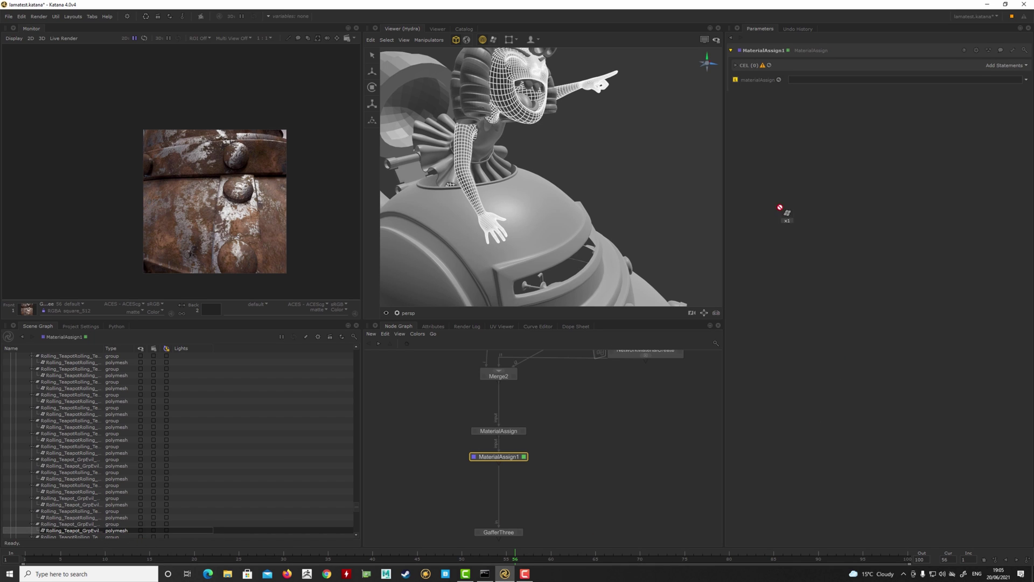
left_click_drag(1007, 65, 1007, 66)
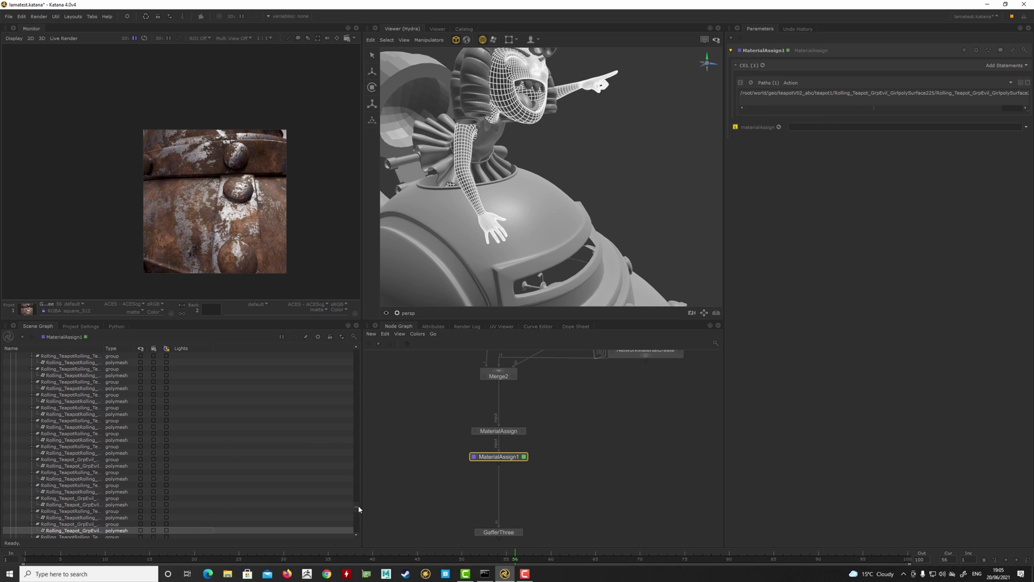
left_click_drag(359, 508, 356, 536)
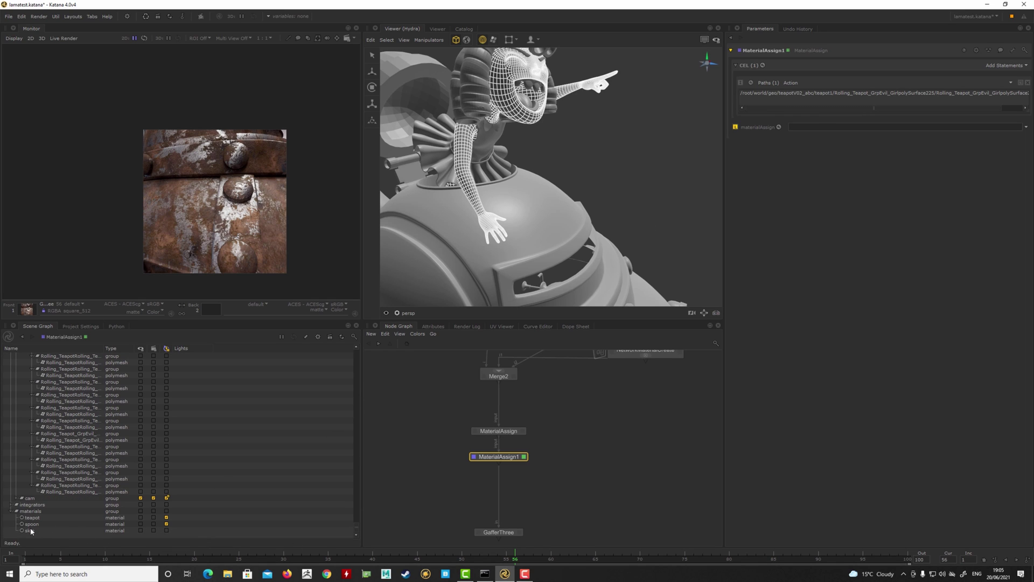
left_click_drag(31, 530, 813, 129)
Start a live render from the GafferThree node.
left_click(562, 462)
mouse_move(562, 463)
middle_mouse_down()
mouse_move(562, 454)
mouse_move(547, 504)
mouse_move(552, 461)
middle_mouse_up()
left_click(509, 514)
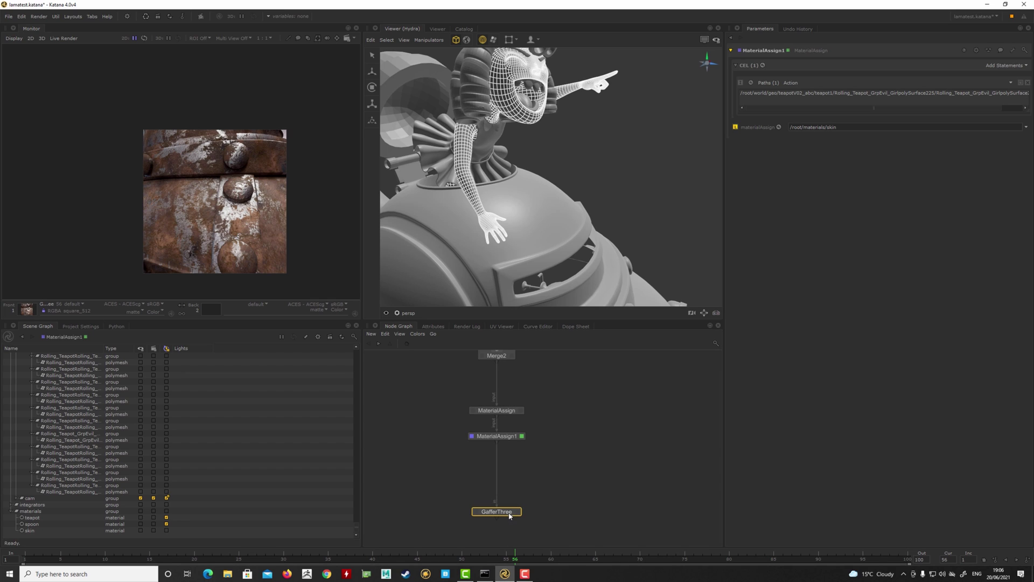
right_click(509, 514)
left_click(533, 429)
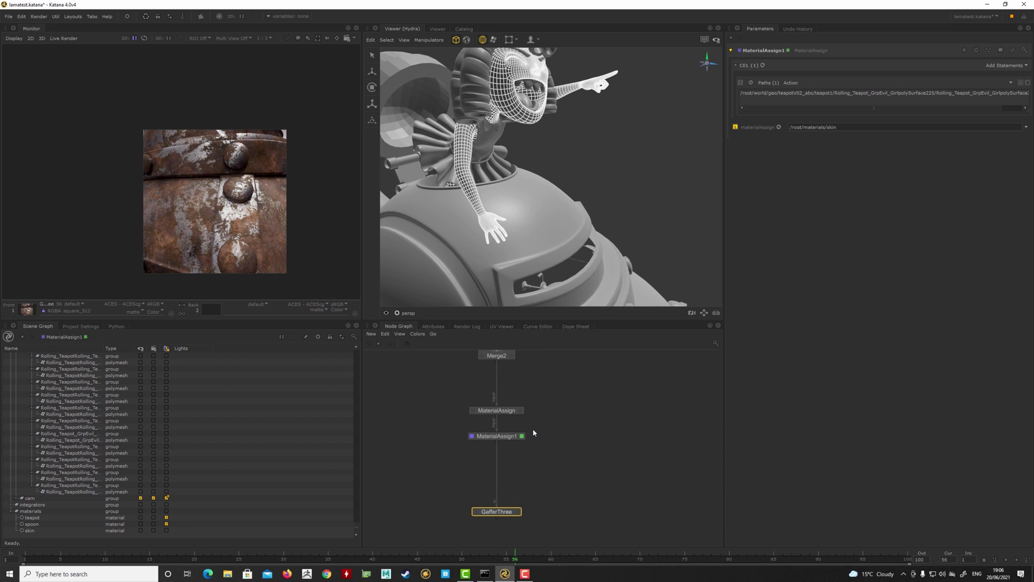
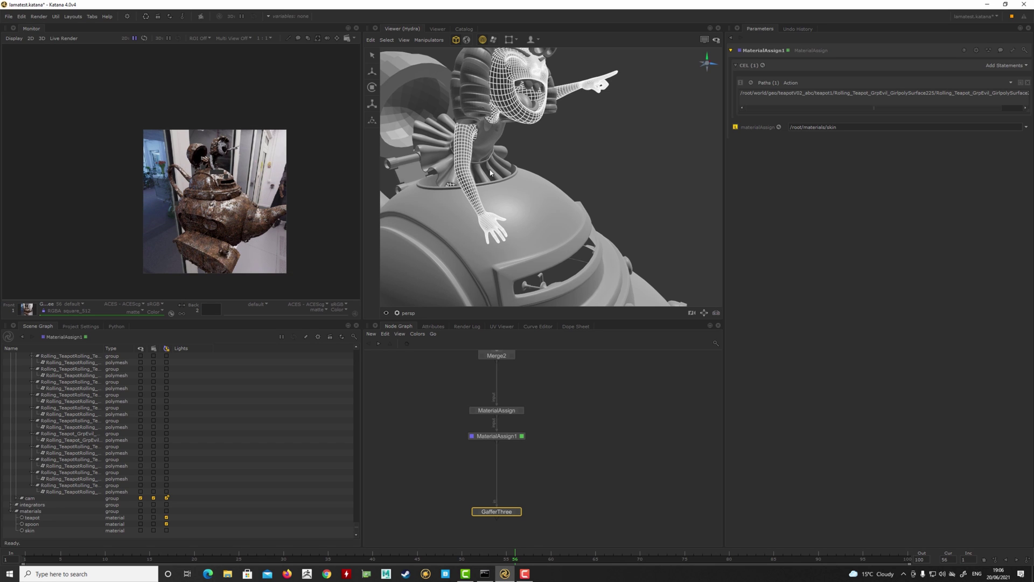
Look through /root/world/cam/camera in the viewer and move the camera closer to the character.
scroll(564, 171, "up", 1)
left_click(408, 312)
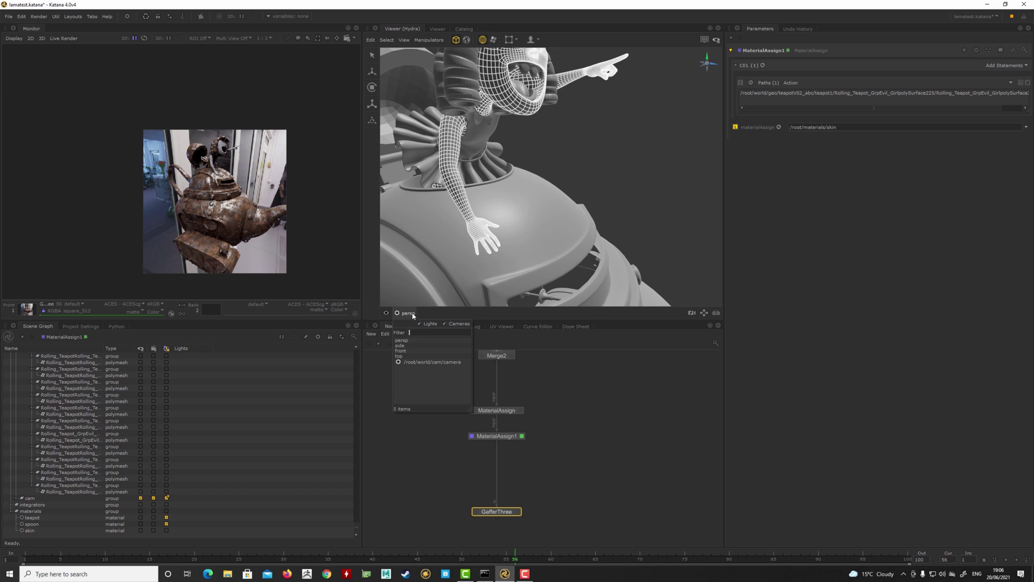
left_click(425, 360)
scroll(593, 220, "up", 2)
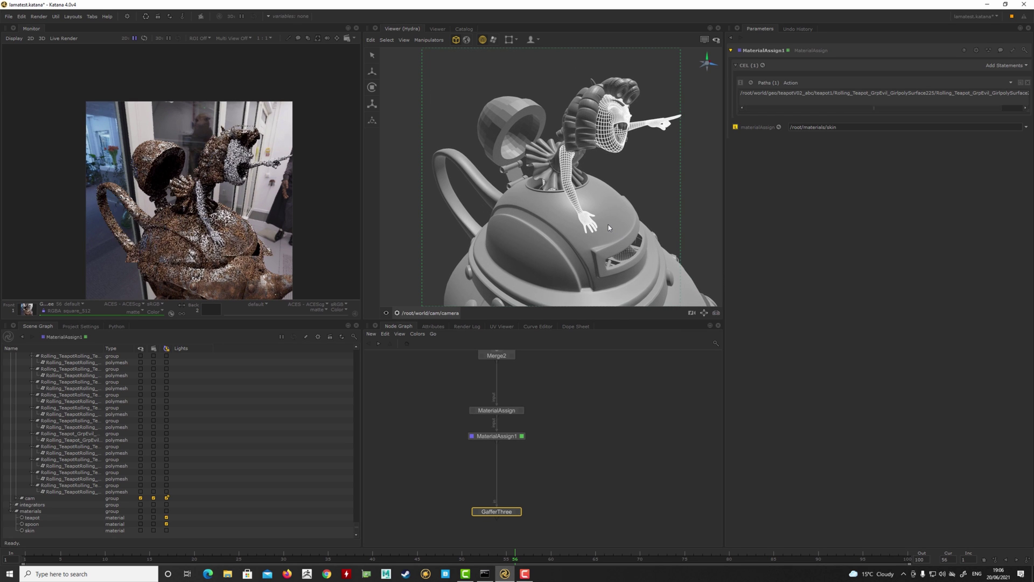
Open the CHARMATERIALS network and add a LamaSurface node for the skin material.
middle_click_drag(606, 417, 544, 517)
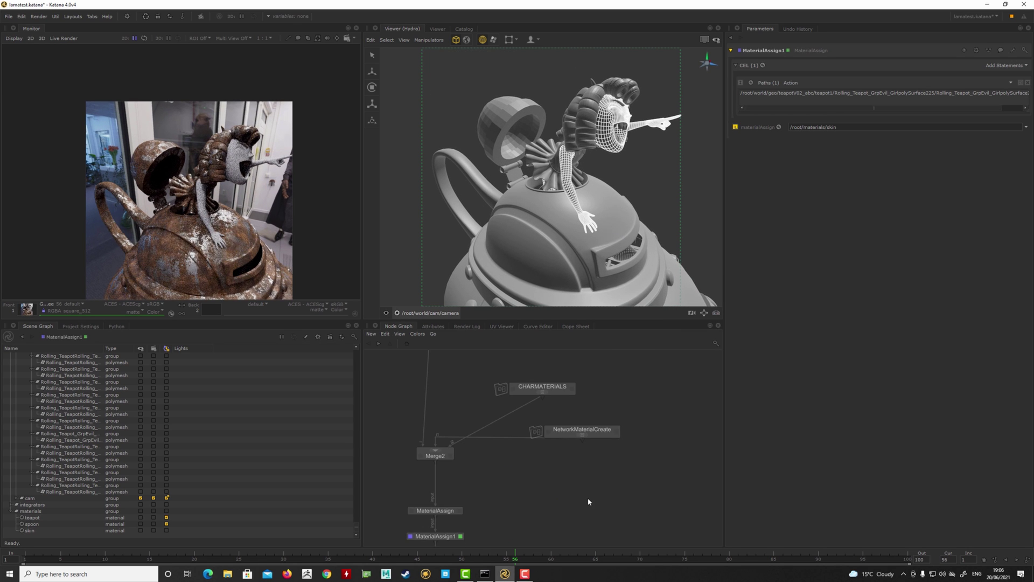
left_click(543, 391)
left_click(542, 392)
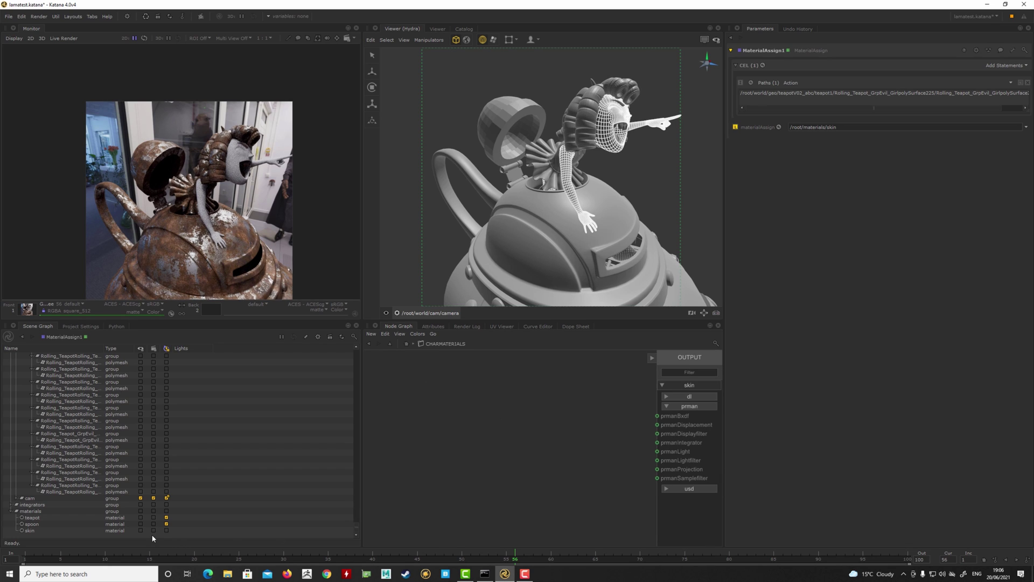
key("Tab")
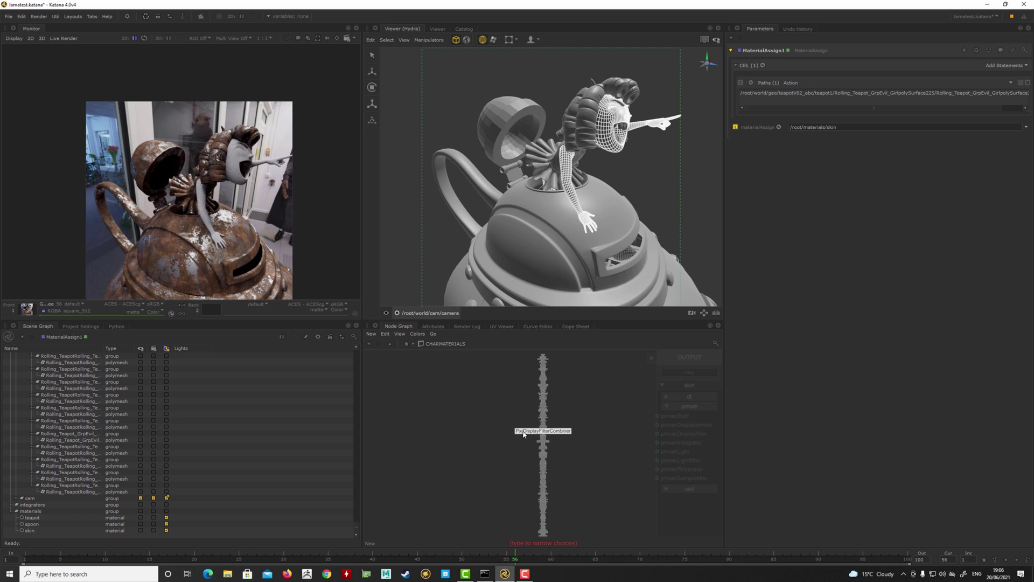
type("lama")
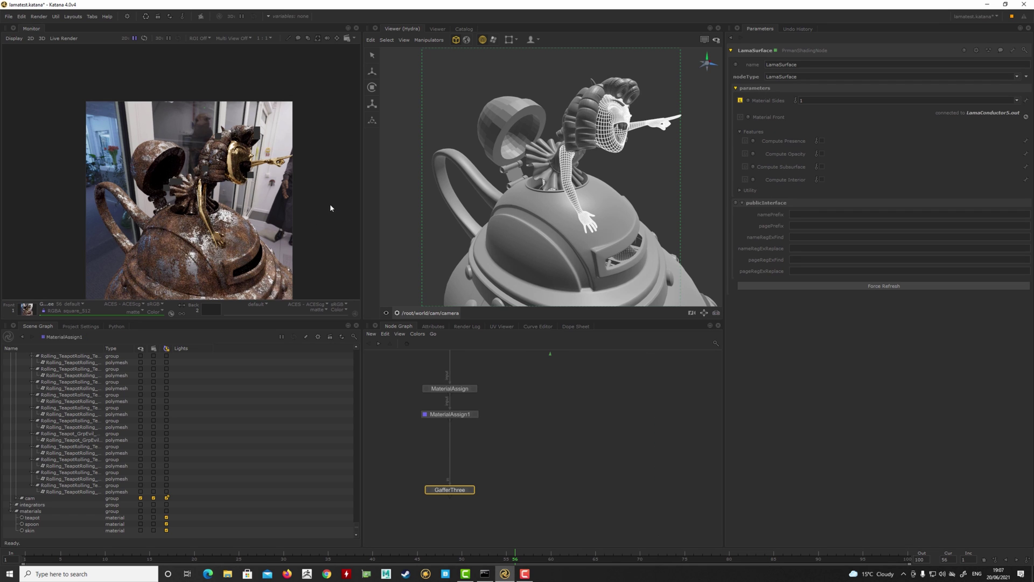
Reopen the CHARMATERIALS network and move the LamaConductor5 node well away from LamaSurface to make room.
left_click_drag(397, 261, 576, 249, "alt")
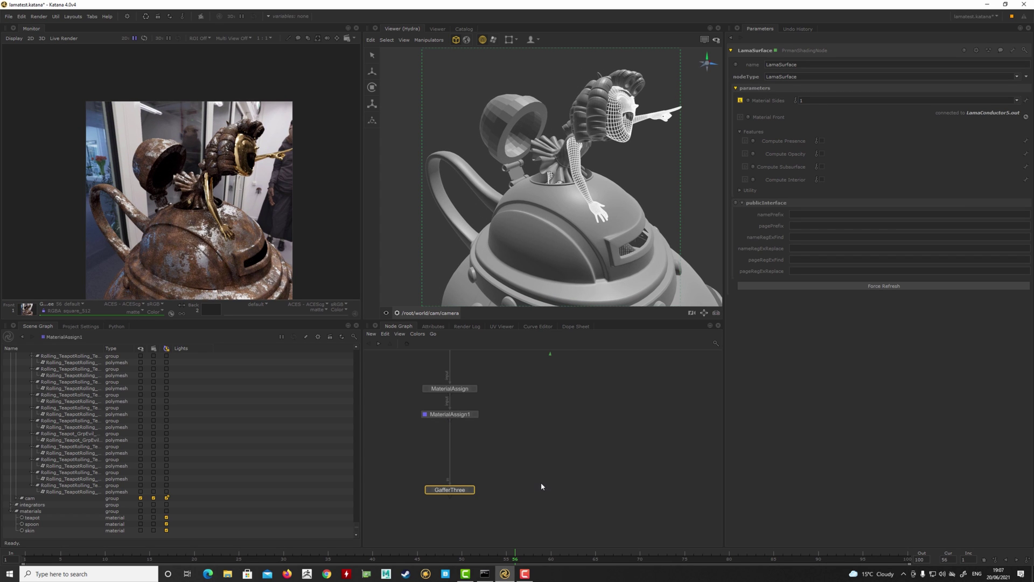
middle_click_drag(533, 458, 557, 493)
middle_click_drag(558, 414, 562, 535)
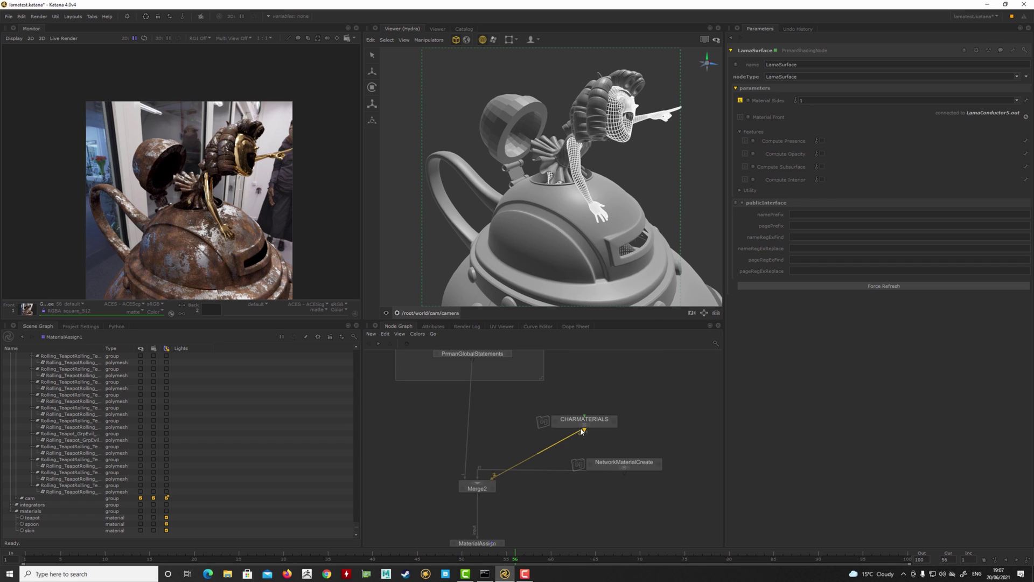
left_click(582, 422)
left_click(585, 425)
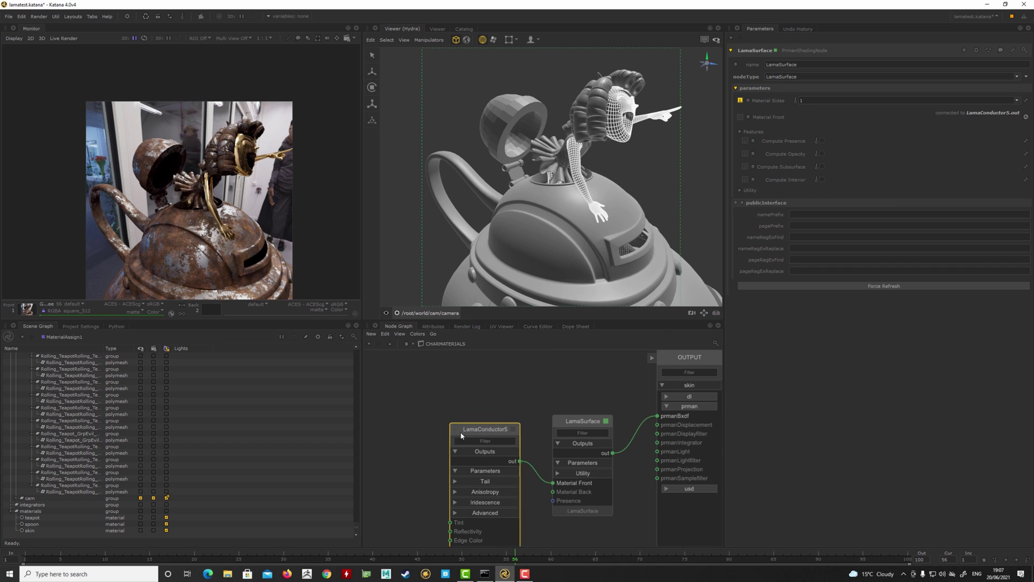
left_click_drag(461, 434, 375, 439)
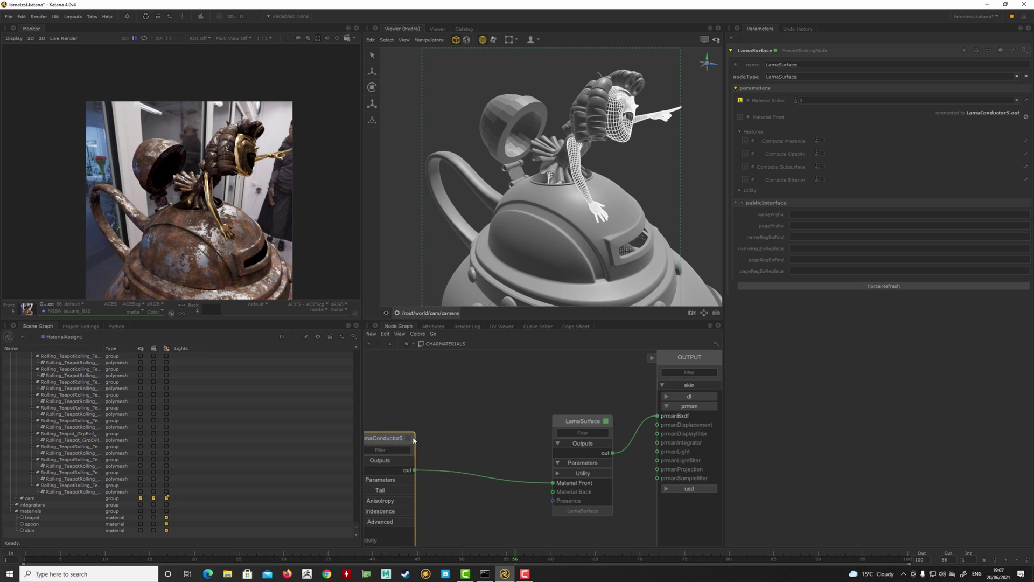
middle_click_drag(403, 428, 503, 415)
left_click_drag(457, 464, 408, 481)
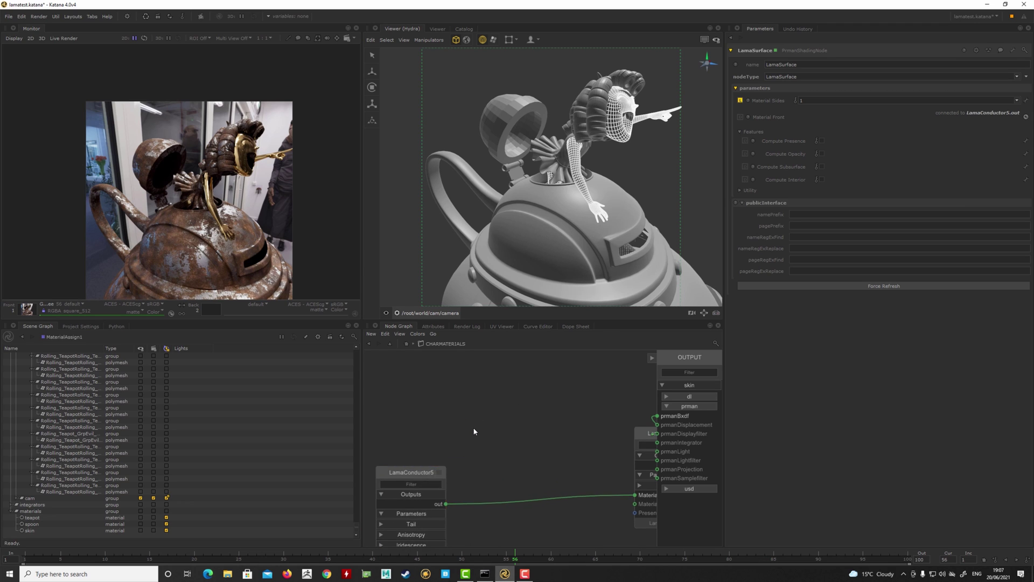
Add a LamaSSS node and connect its output to LamaSurface's Material Front input in place of the conductor.
key("Tab")
type("lamas")
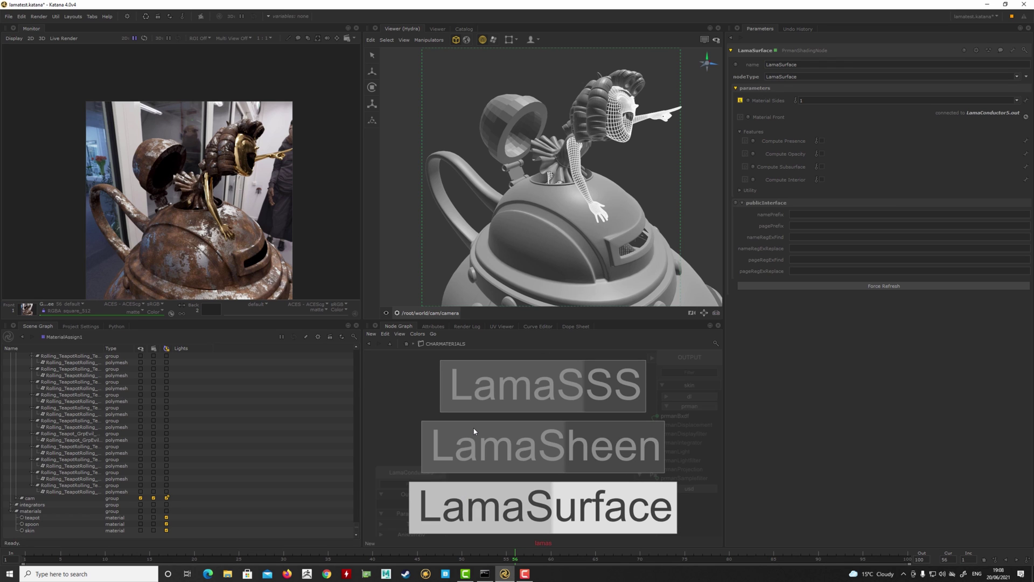
left_click(474, 377)
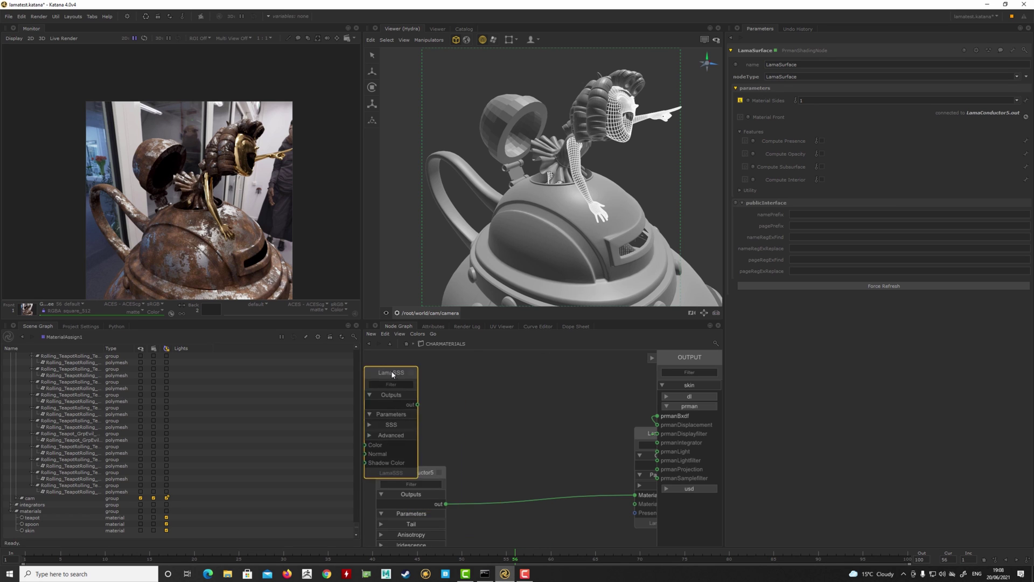
left_click(461, 382)
left_click(487, 413)
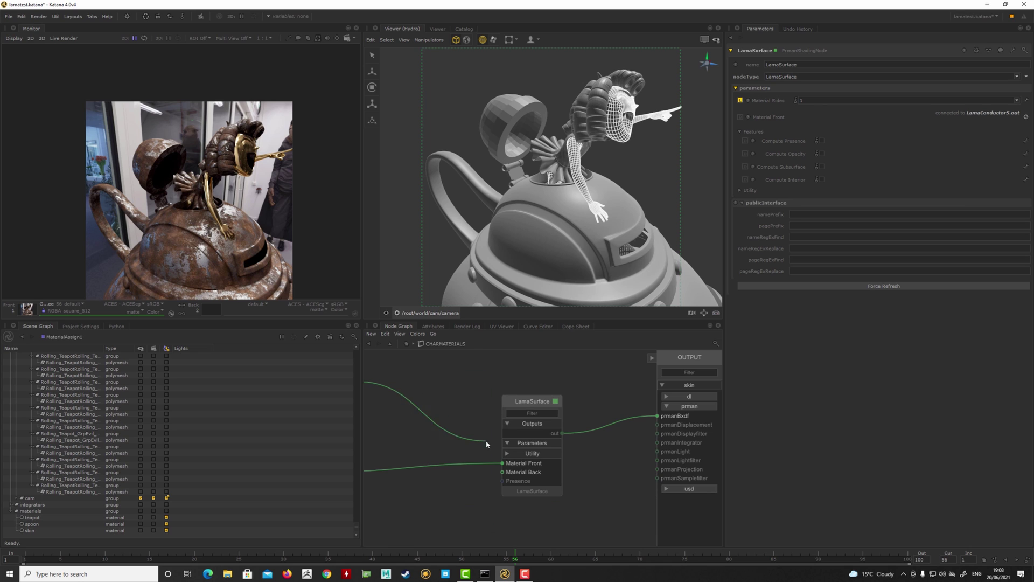
left_click(504, 464)
Enable Compute Subsurface on the LamaSurface node and select the LamaSSS node.
left_click(533, 405)
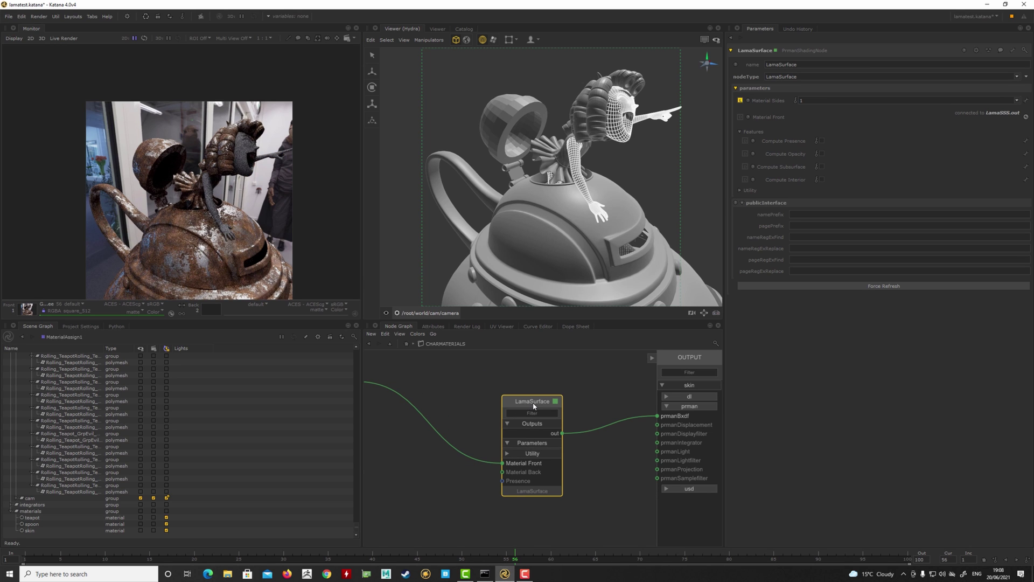
left_click(821, 166)
middle_click_drag(369, 383, 482, 401)
left_click_drag(464, 371, 469, 376)
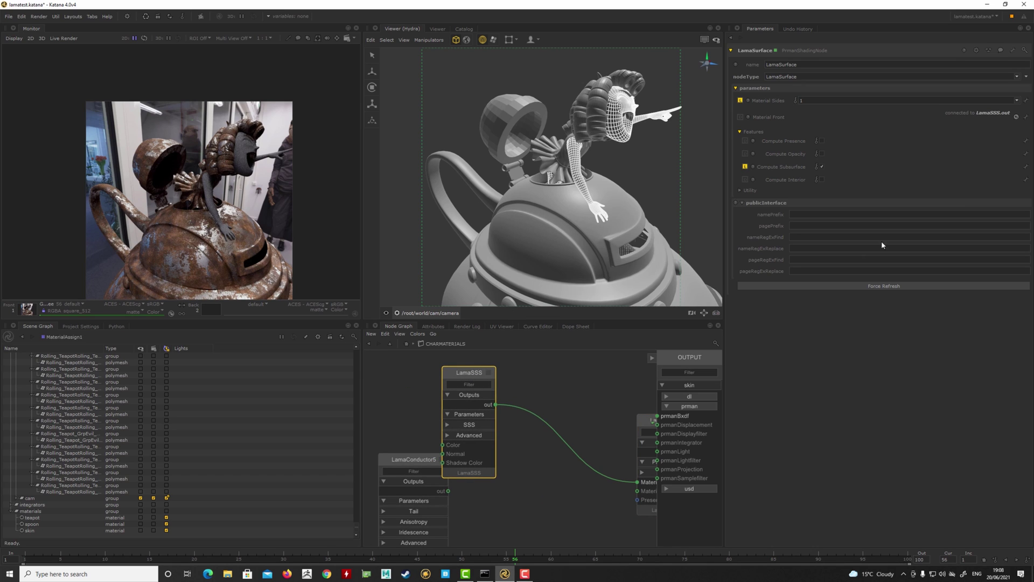
Set the LamaSSS color to a pinkish skin tone of 0.5996, 0.3974, 0.3371.
left_click(488, 372)
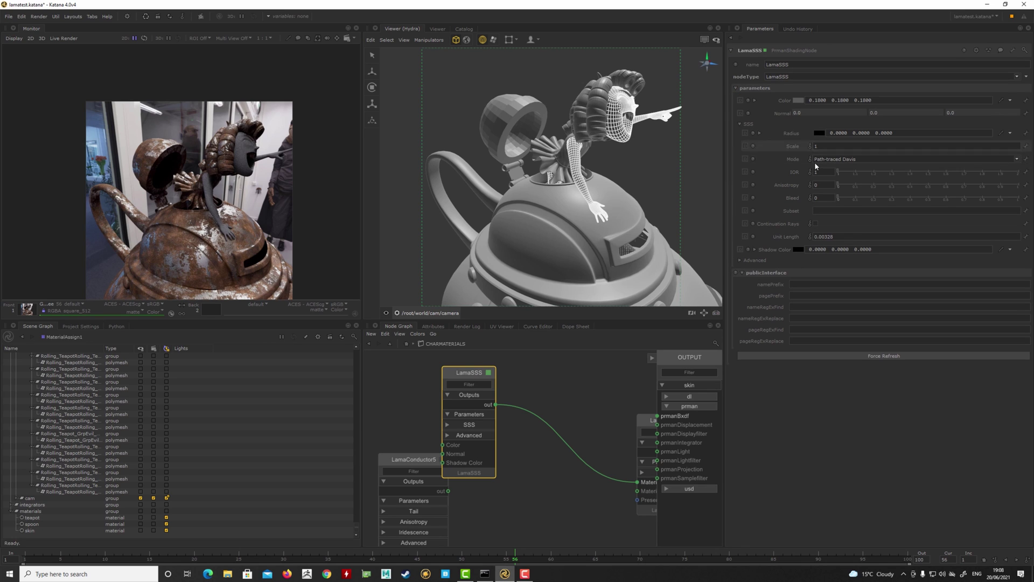
left_click(798, 101)
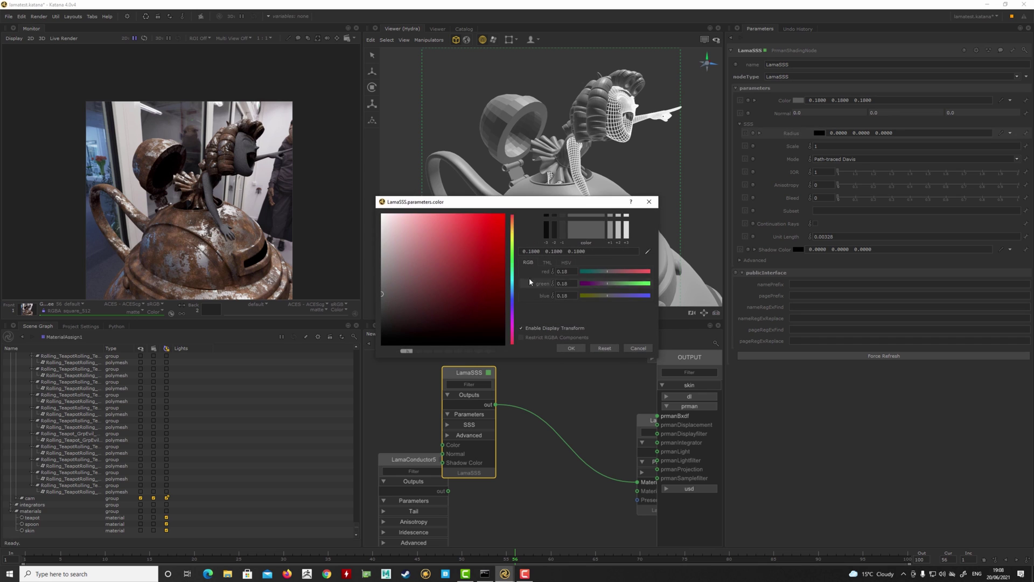
left_click_drag(433, 272, 416, 245)
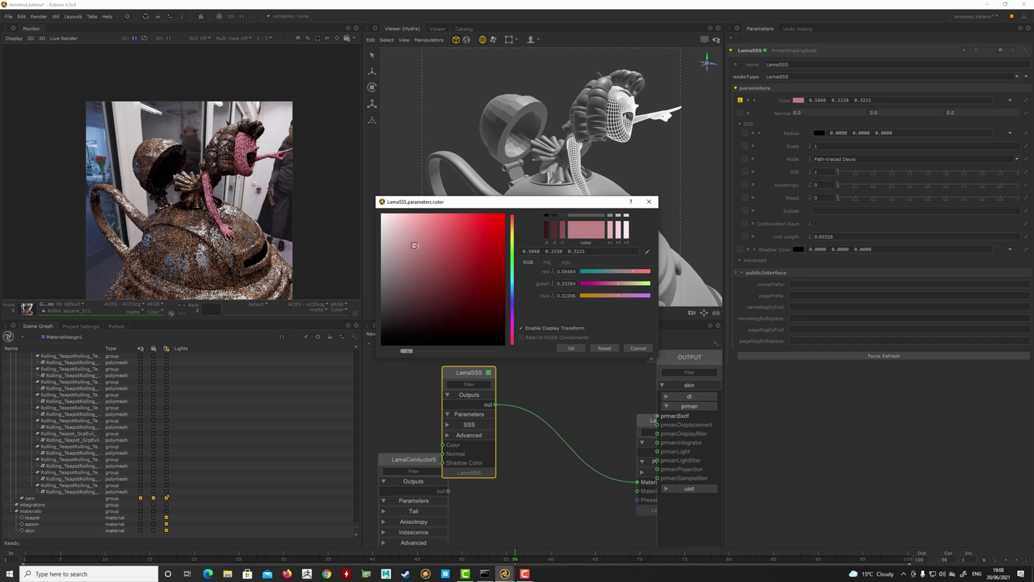
left_click_drag(619, 284, 623, 284)
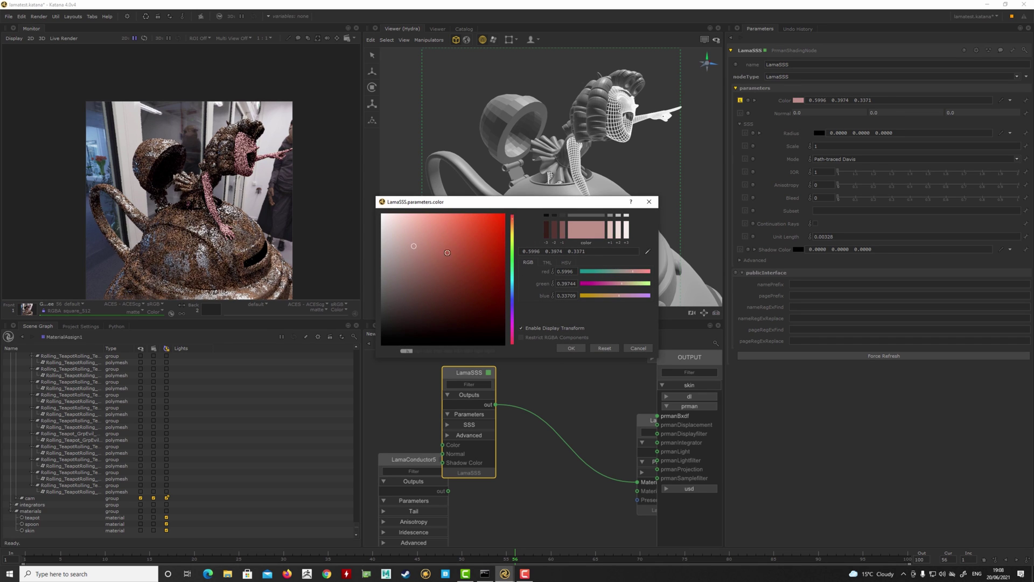
left_click(572, 348)
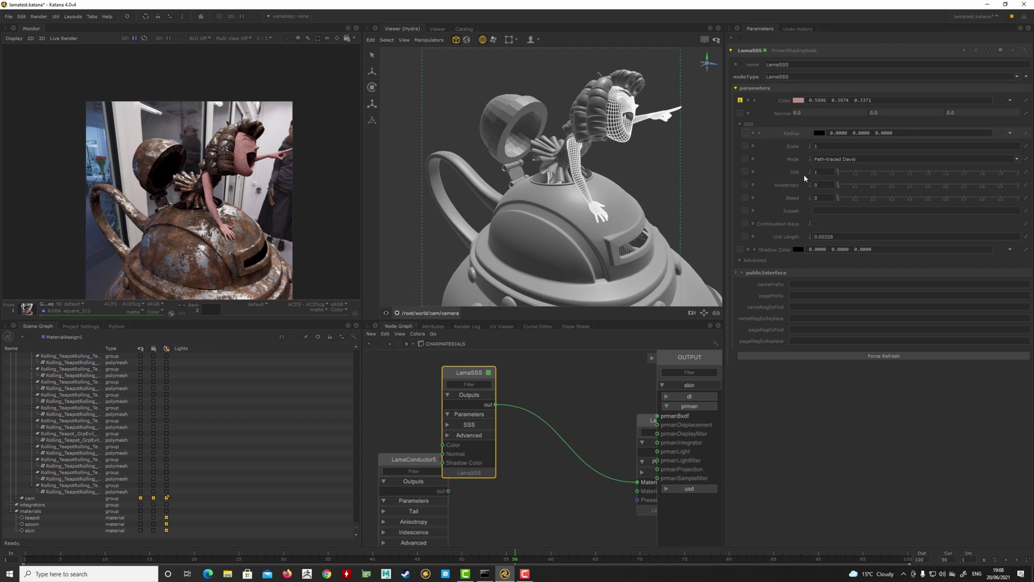
Set the LamaSSS subsurface radius to a bright red of 1.1321, 0.2262, 0.1876.
left_click(819, 133)
mouse_move(435, 265)
left_mouse_down()
mouse_move(431, 229)
mouse_move(453, 219)
left_mouse_up()
left_click(571, 348)
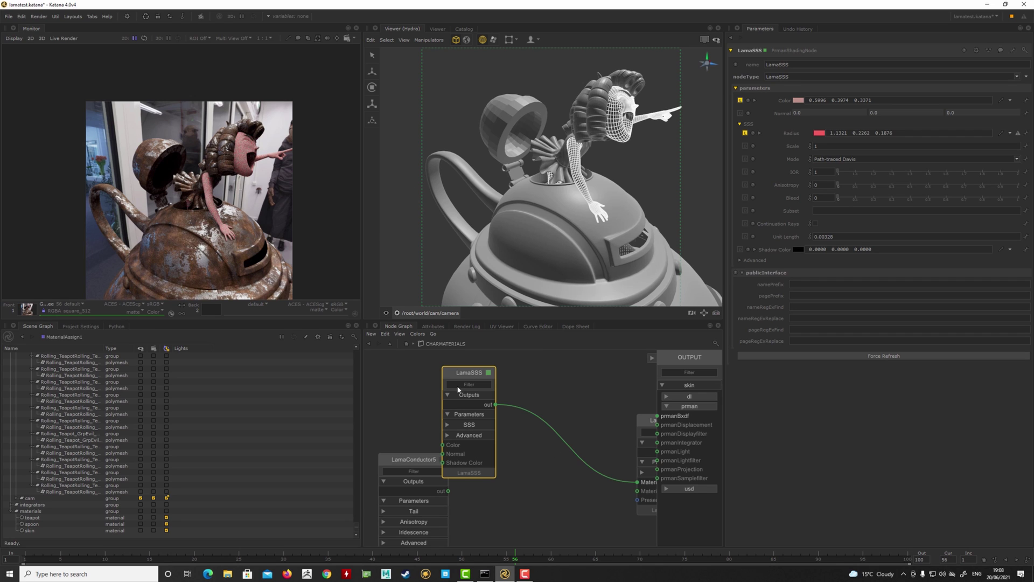
Return to the top-level node graph, open GafferThree for editing, and begin adding a PRMan light.
left_click(371, 343)
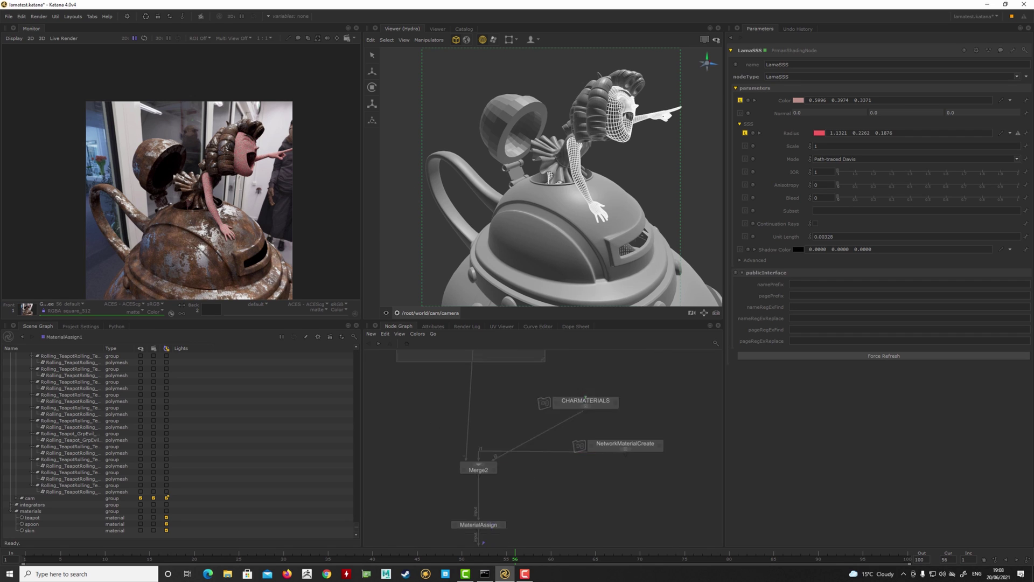
double_click(489, 459)
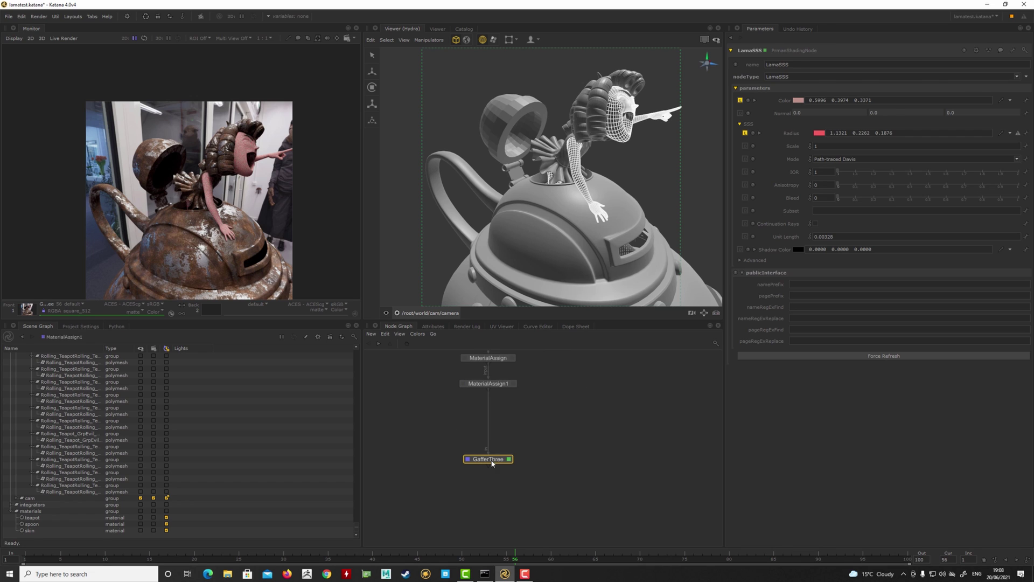
right_click(755, 108)
mouse_move(770, 113)
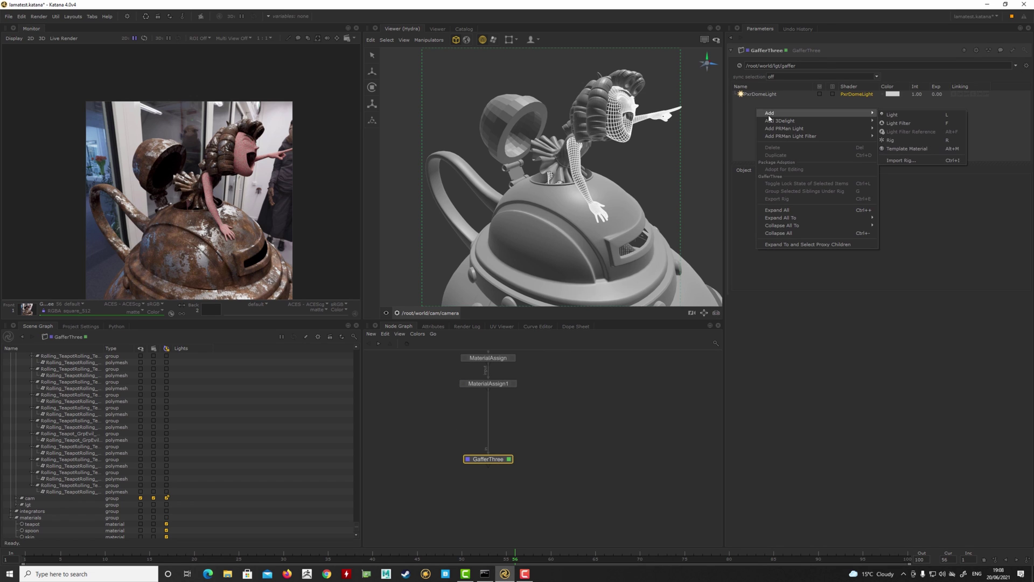
mouse_move(805, 130)
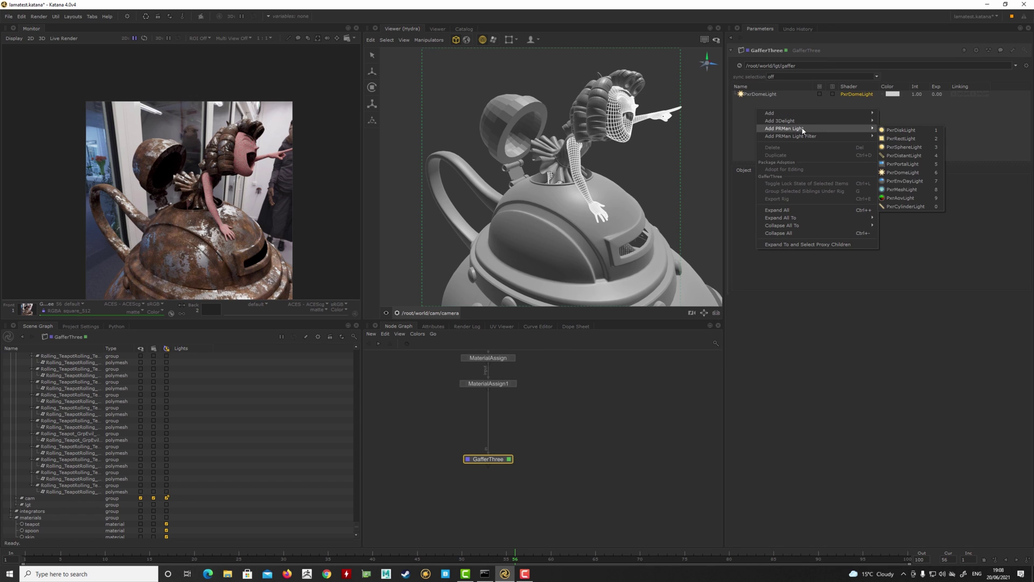
Add a PxrRectLight to the gaffer, solo it and show the gaffer's lights in the viewer from the scene graph.
left_click(906, 141)
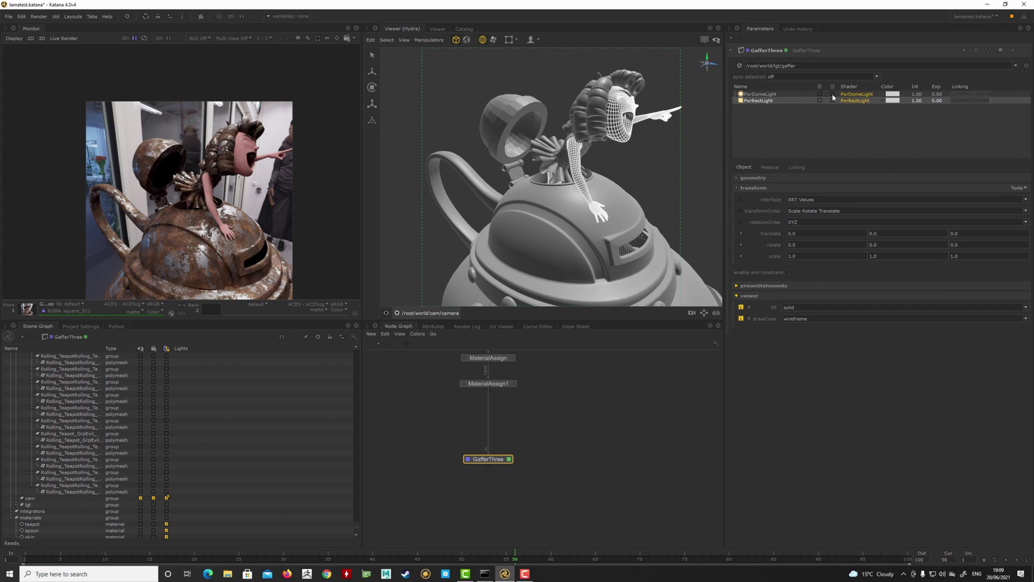
left_click(832, 100)
left_click(16, 504)
left_click(167, 511)
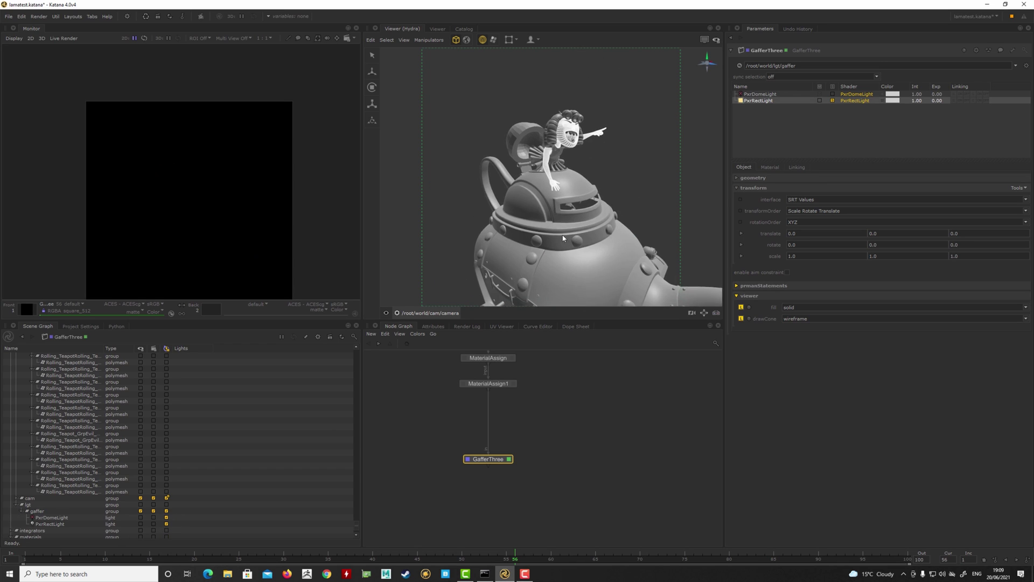
Scale the rect light to about 13.5, rotate it about -32.4, 73.8, 0 and place it at about 46.1, 155.8, 24.1, aimed at the character.
left_click_drag(560, 161, 507, 201, "alt")
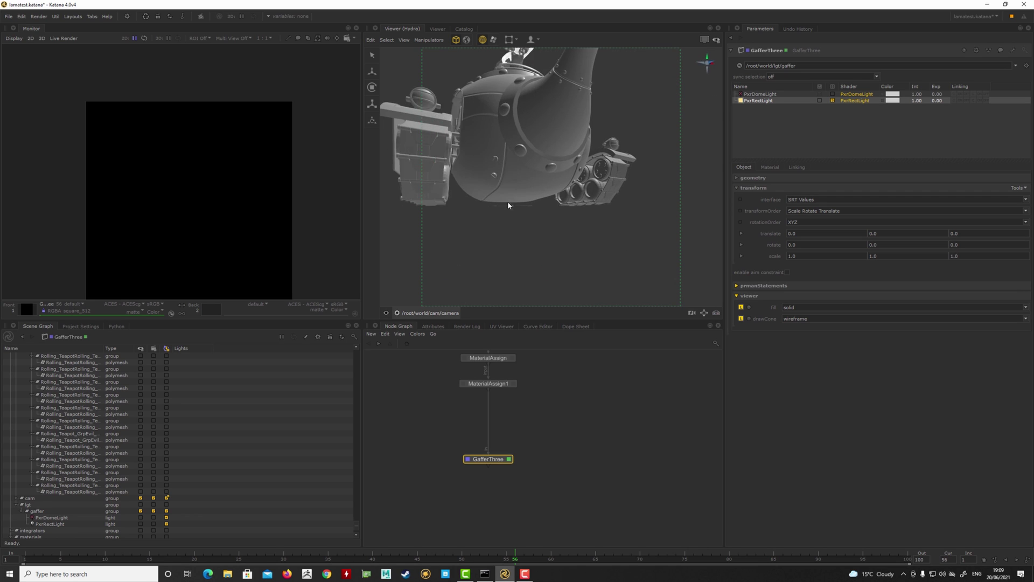
right_click_drag(508, 202, 565, 246, "alt")
left_click_drag(566, 246, 455, 257, "alt")
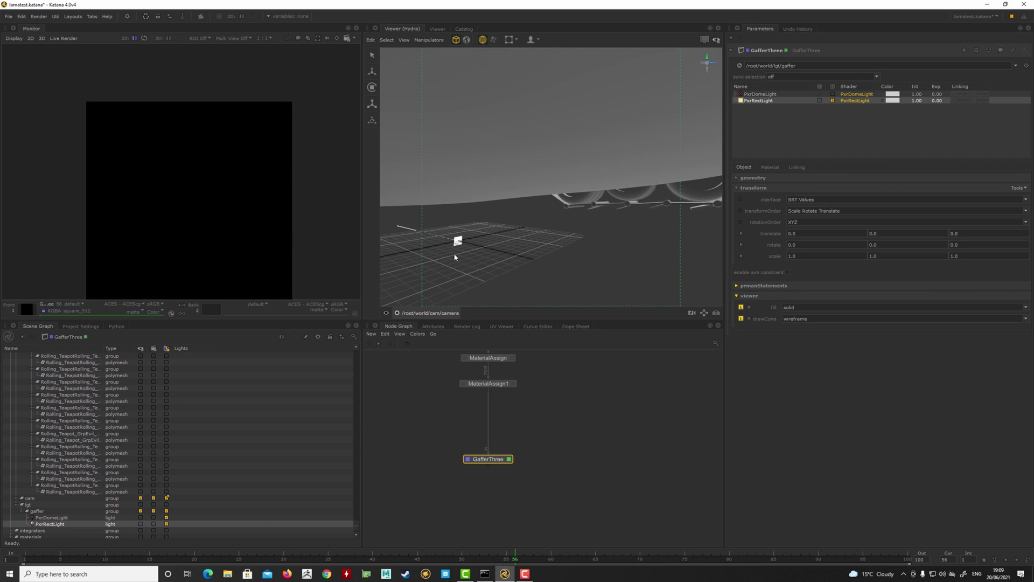
left_click_drag(521, 265, 544, 229, "alt")
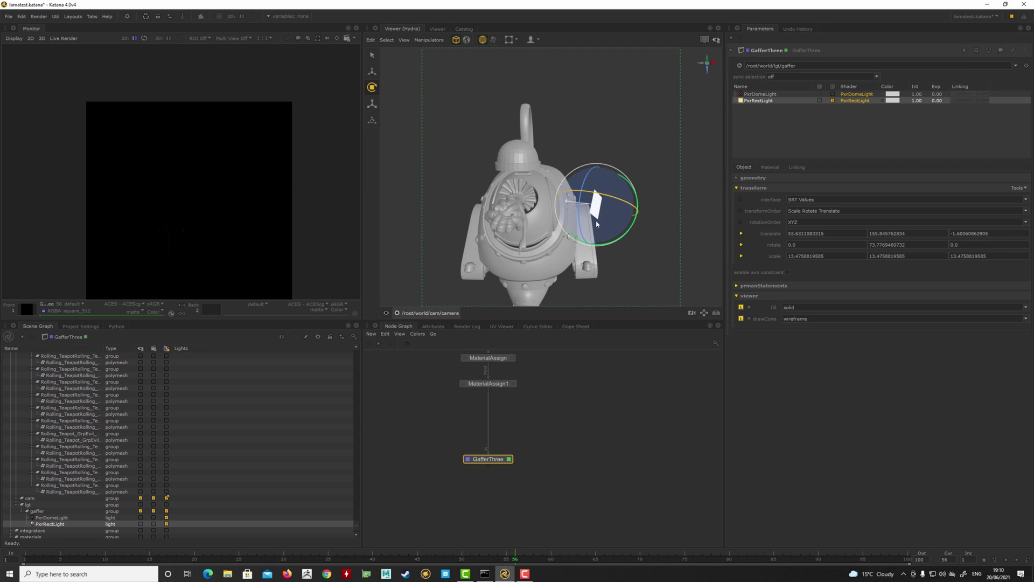
left_click_drag(598, 202, 623, 221, "alt")
left_click_drag(619, 220, 615, 204, "alt")
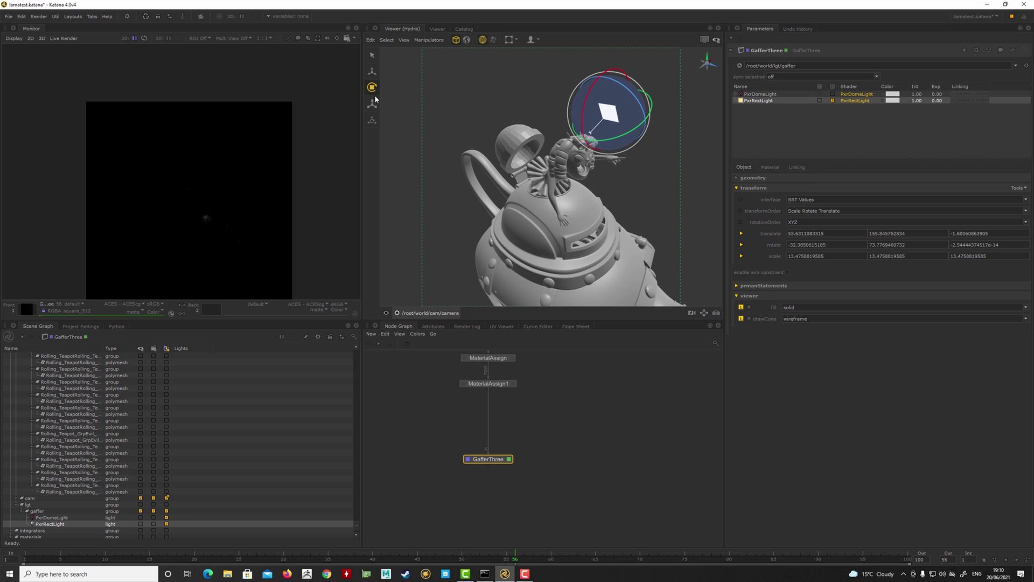
left_click(375, 74)
left_click_drag(586, 109, 624, 141)
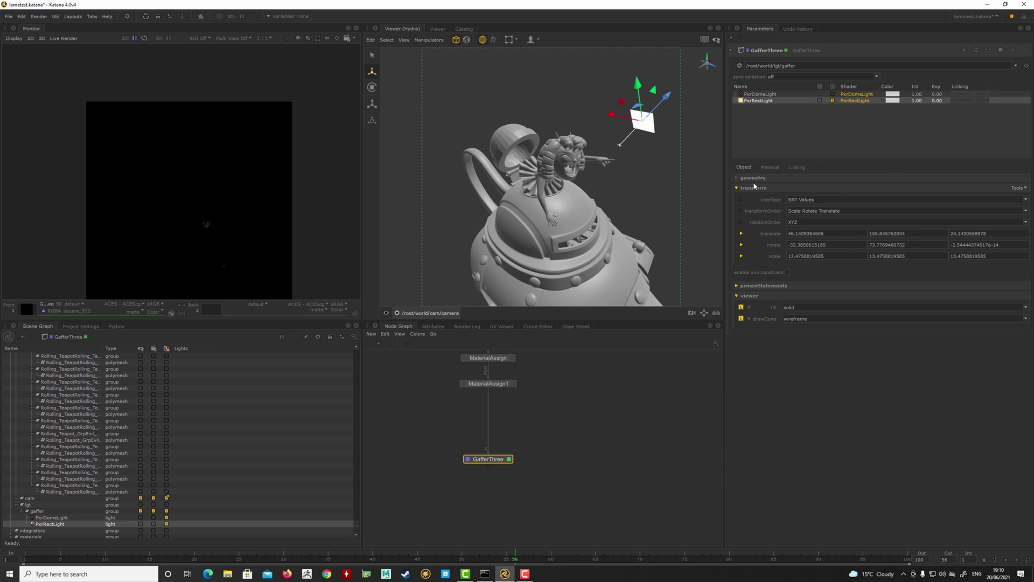
Set the PxrRectLight's exposure to 10 and frame the character's face and arm in the render.
double_click(937, 101)
type("10")
key("Return")
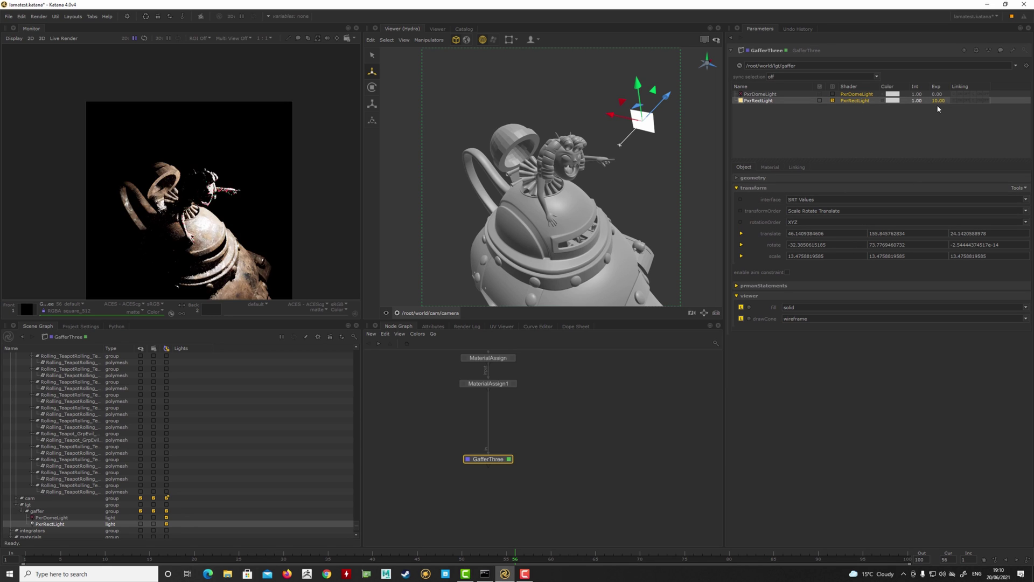
mouse_move(569, 216)
left_mouse_down("alt")
mouse_move(550, 218)
mouse_move(555, 203)
left_mouse_up("alt")
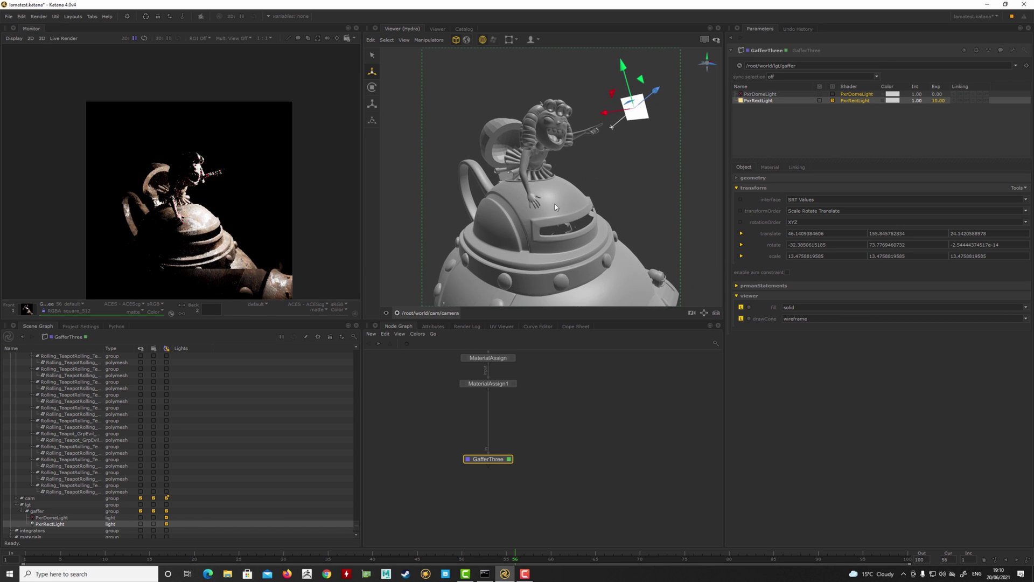
right_click_drag(554, 203, 569, 198, "alt")
left_click_drag(569, 198, 563, 189, "alt")
mouse_move(562, 189)
right_mouse_down("alt")
mouse_move(586, 201)
mouse_move(567, 180)
right_mouse_up("alt")
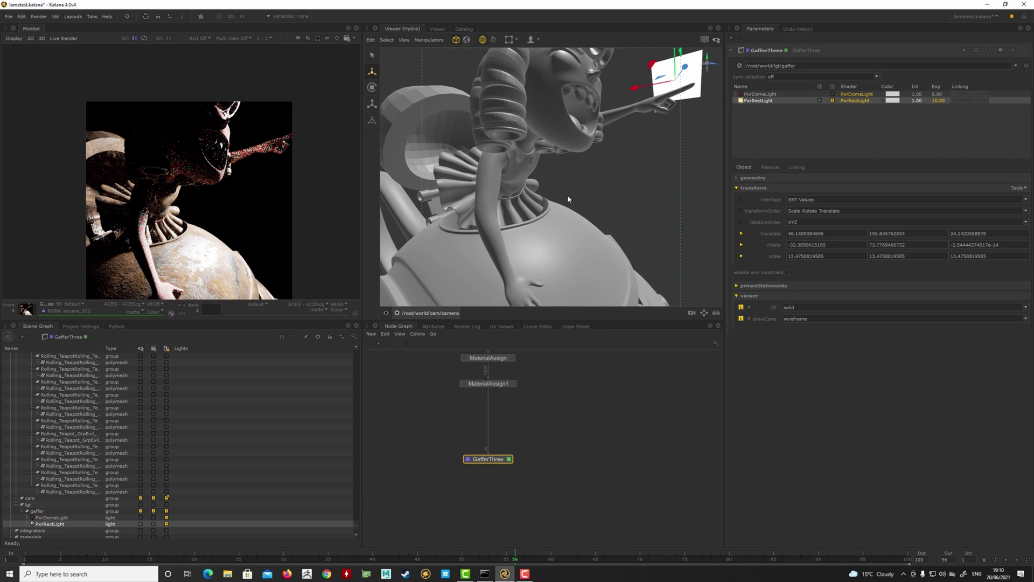
Set the PxrRectLight's exposure to 8 and check the lighting on the face, keeping the light selected.
double_click(939, 101)
type("8")
key("Return")
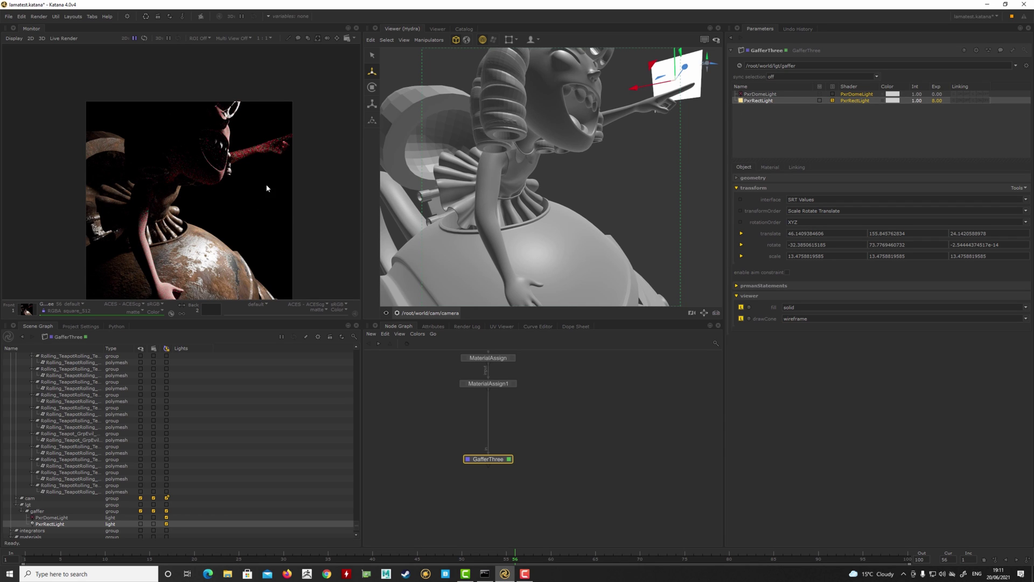
left_click_drag(571, 186, 518, 216, "alt")
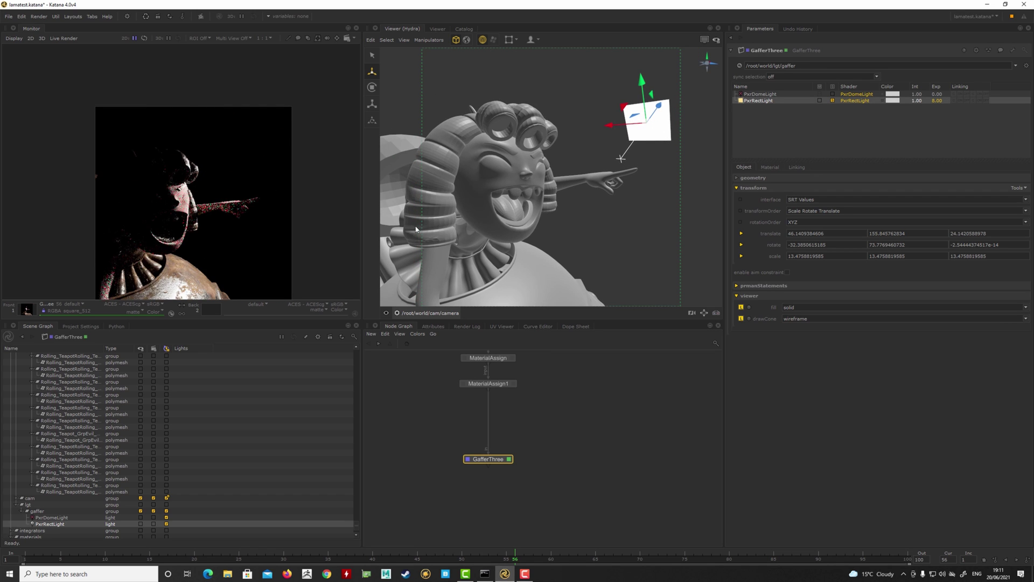
left_click_drag(415, 225, 548, 185, "alt")
left_click(548, 184)
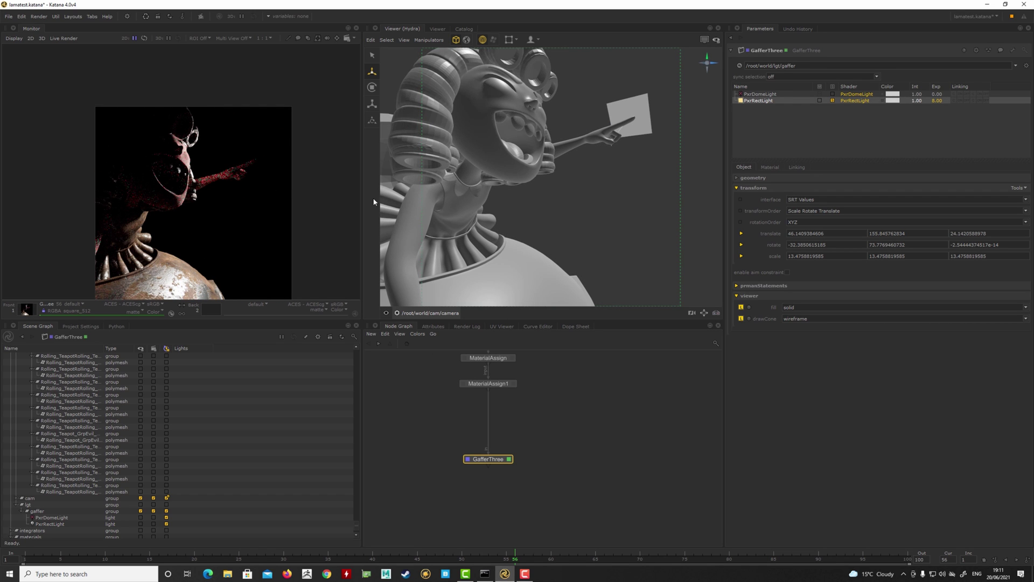
left_click(643, 131)
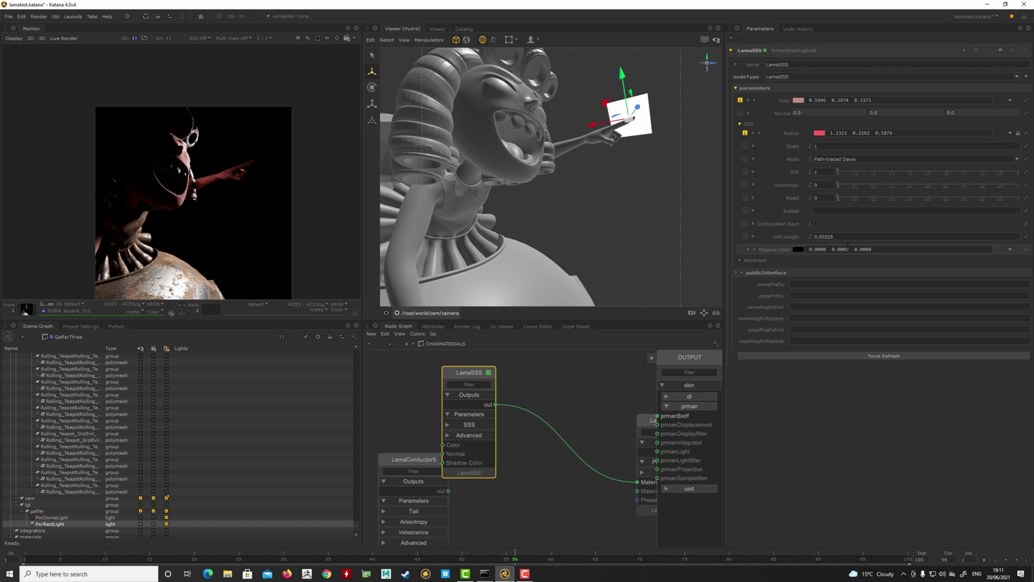
On the skin's LamaSSS node, set unit length to 0.001, scale to 100 and mode to Path-traced exponential.
left_click_drag(819, 236, 842, 236)
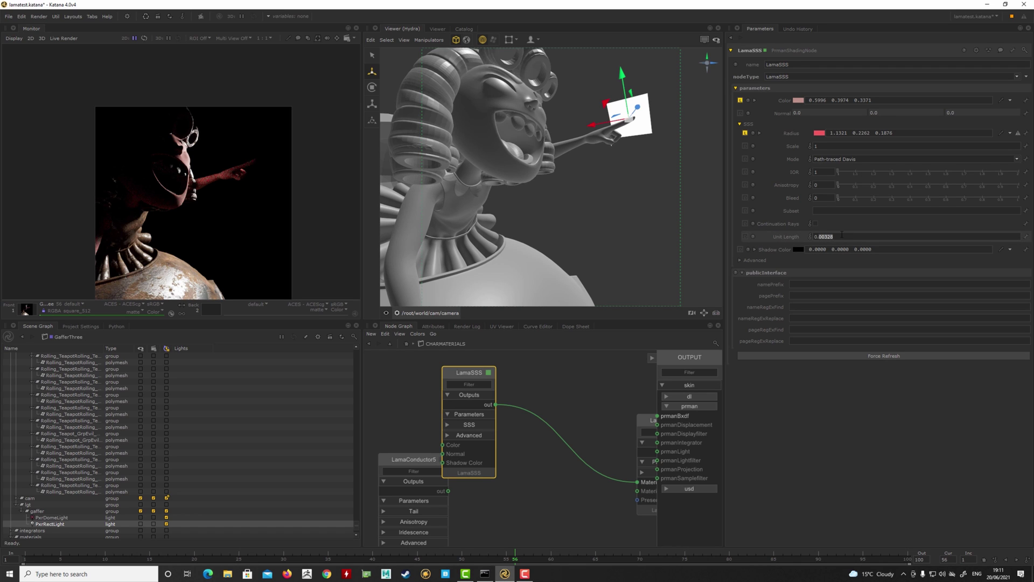
left_click(874, 159)
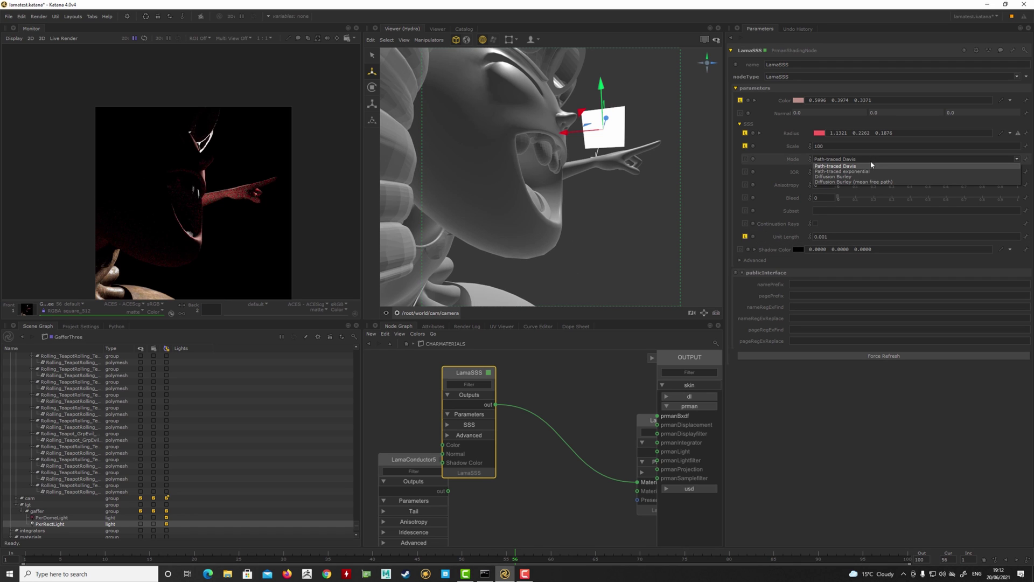
left_click(862, 171)
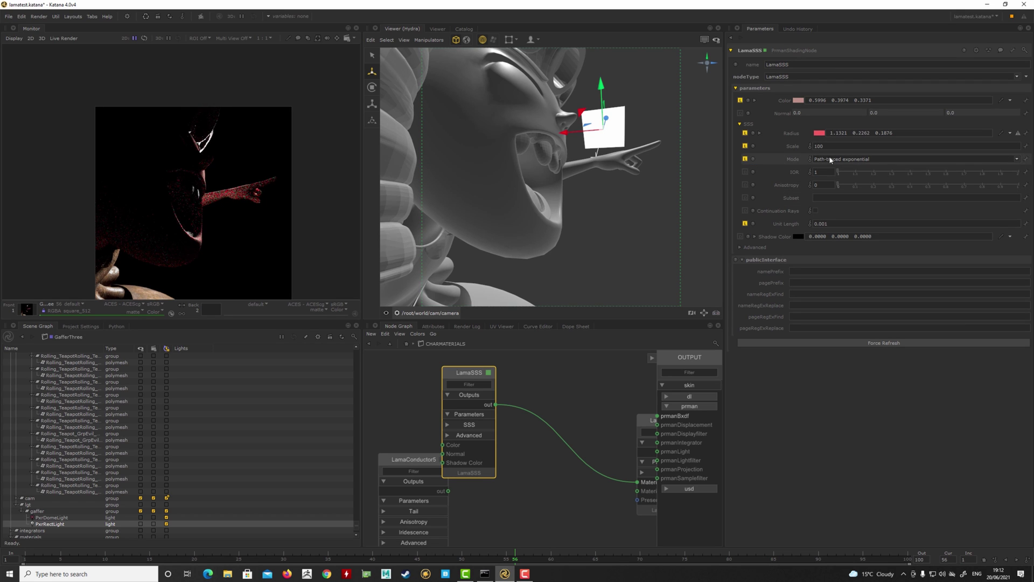
Set both the scale and the unit length of the LamaSSS node to 1.
left_click_drag(830, 146, 794, 159)
type("1")
left_click(840, 226)
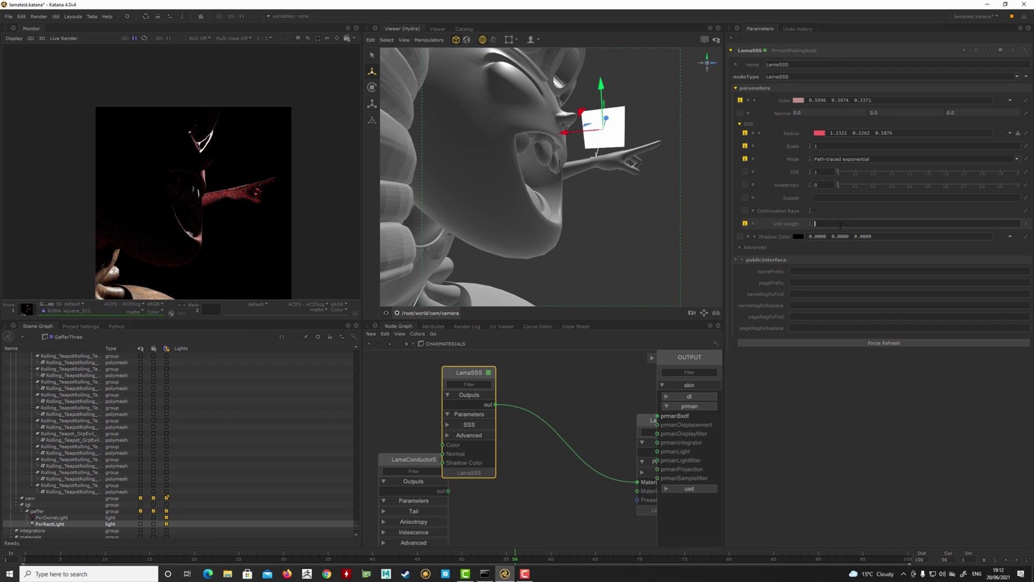
key("Return")
left_click_drag(686, 225, 641, 217, "alt")
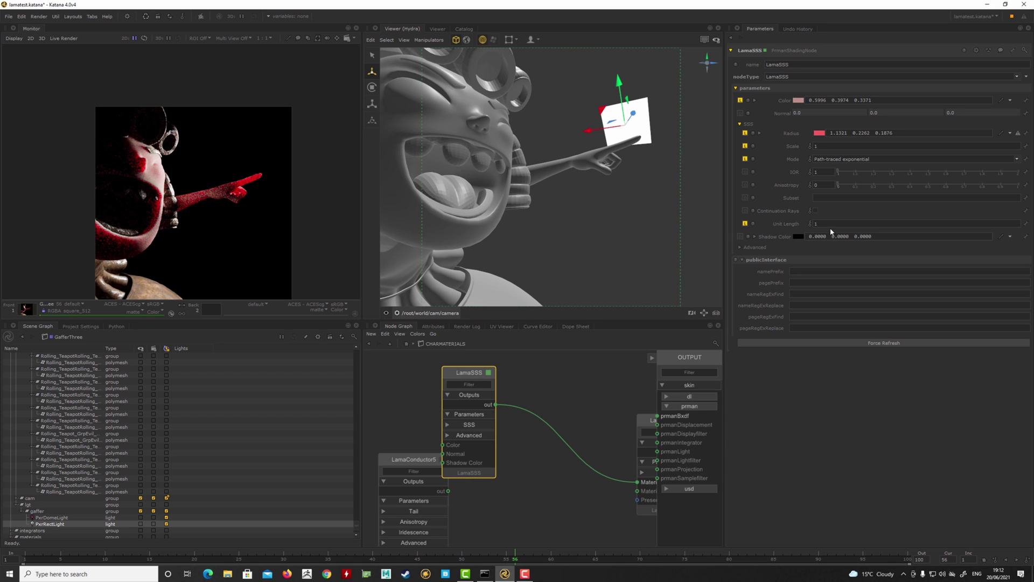
Set the LamaSSS unit length to 0.1 and its scale to 10, checking the scattering on the face and hand.
type("0.1")
key("Return")
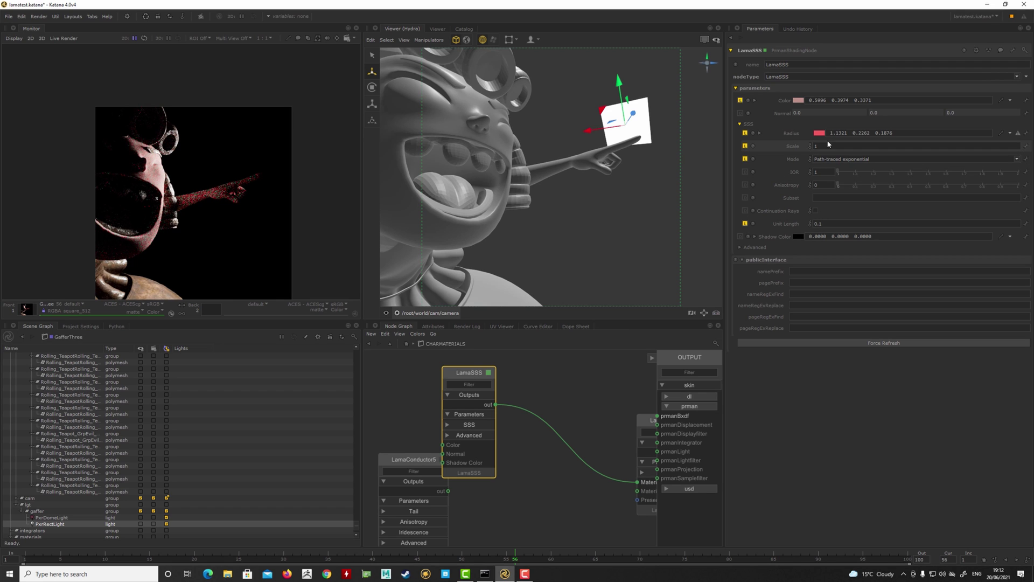
type("0")
key("Return")
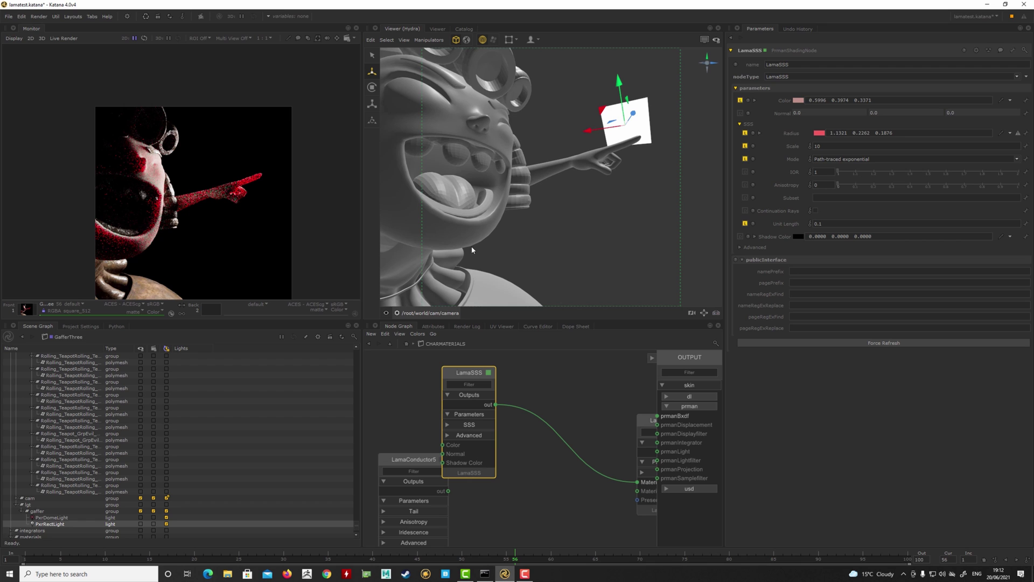
left_click_drag(471, 249, 552, 235, "alt")
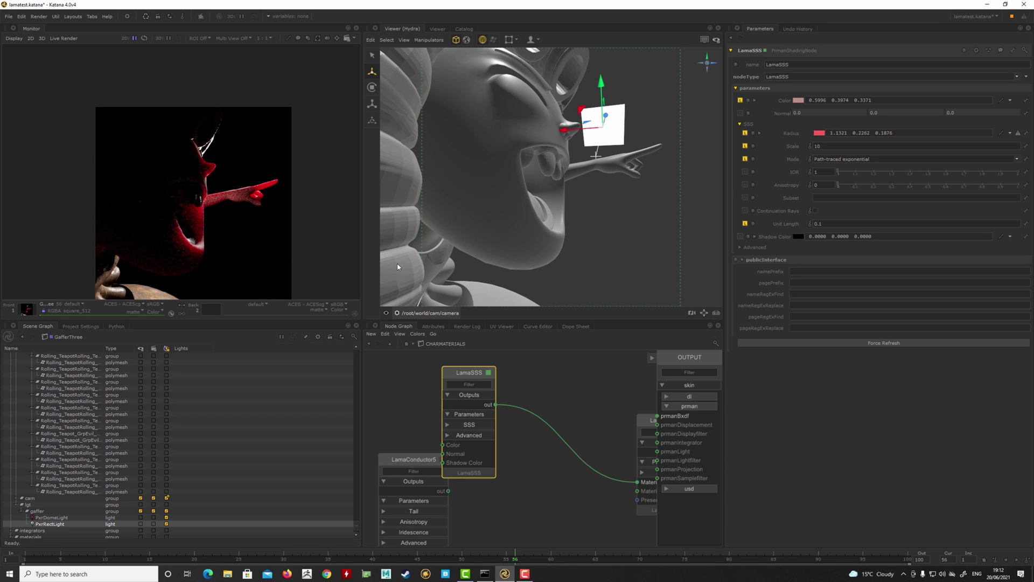
mouse_move(557, 244)
left_mouse_down("alt")
mouse_move(547, 242)
mouse_move(572, 240)
left_mouse_up("alt")
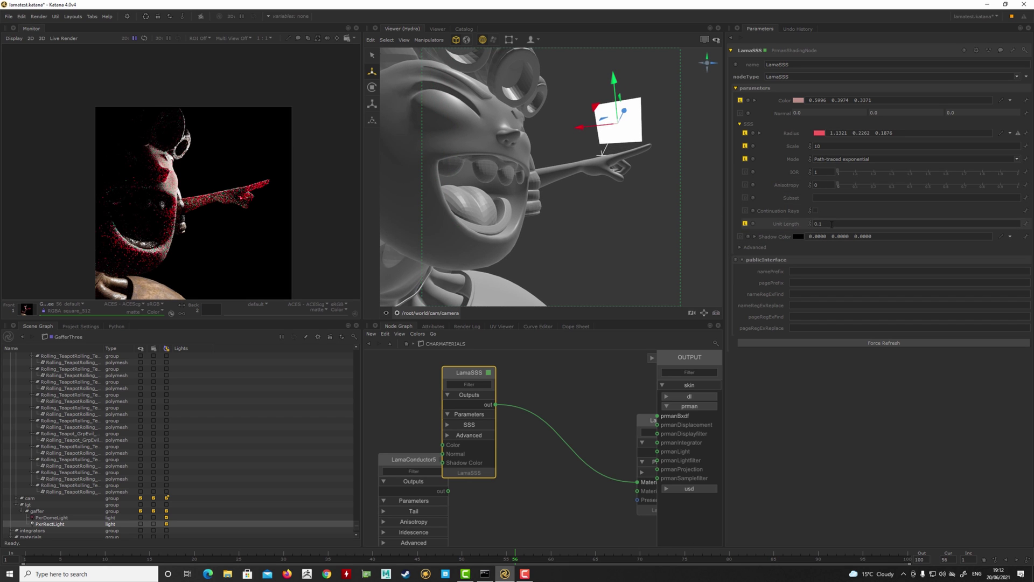
Try a subsurface scale of 5 on the LamaSSS node and settle on 6.
double_click(818, 146)
type("5")
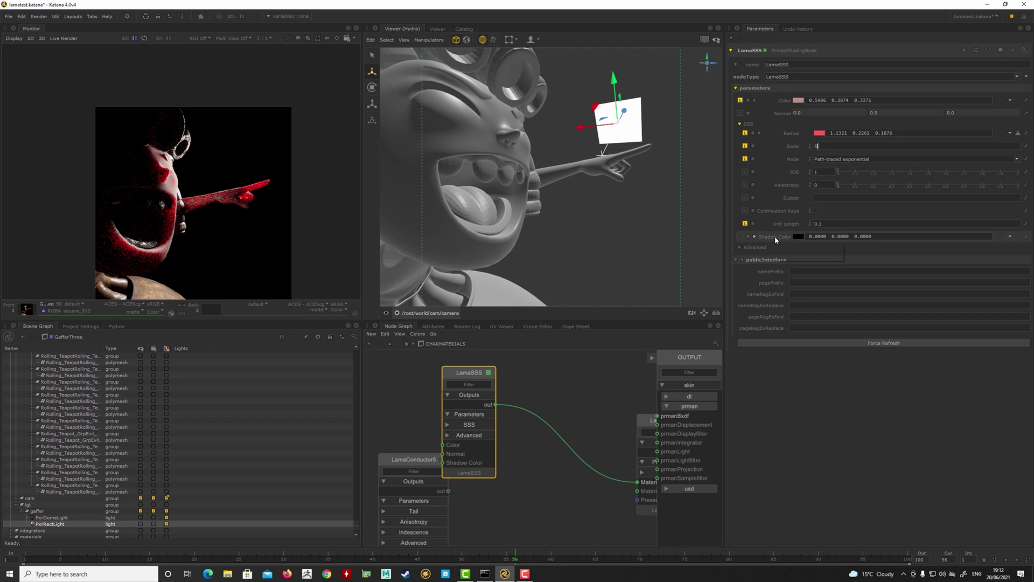
key("Return")
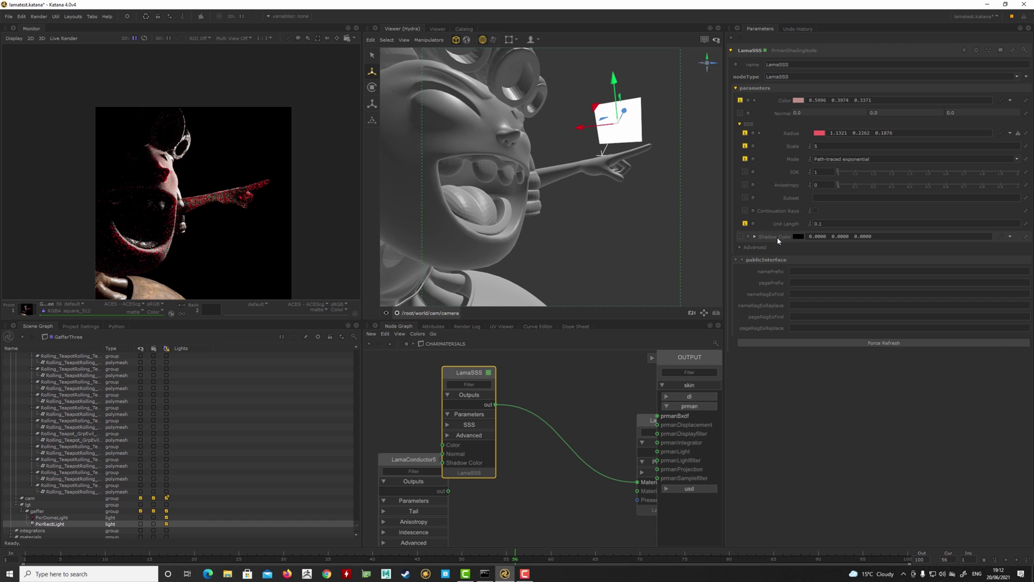
type("6")
key("Return")
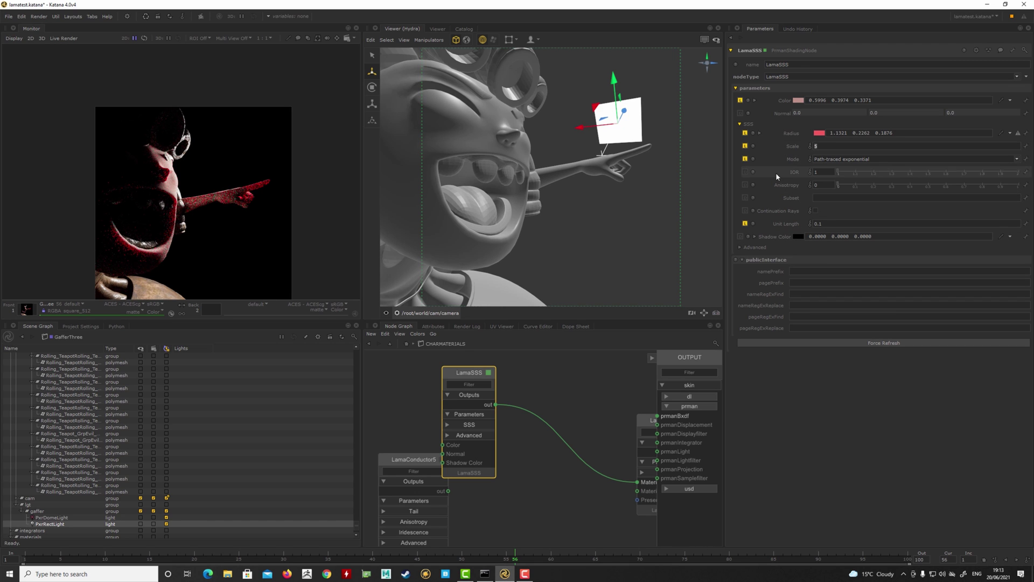
left_click_drag(649, 250, 600, 261, "alt")
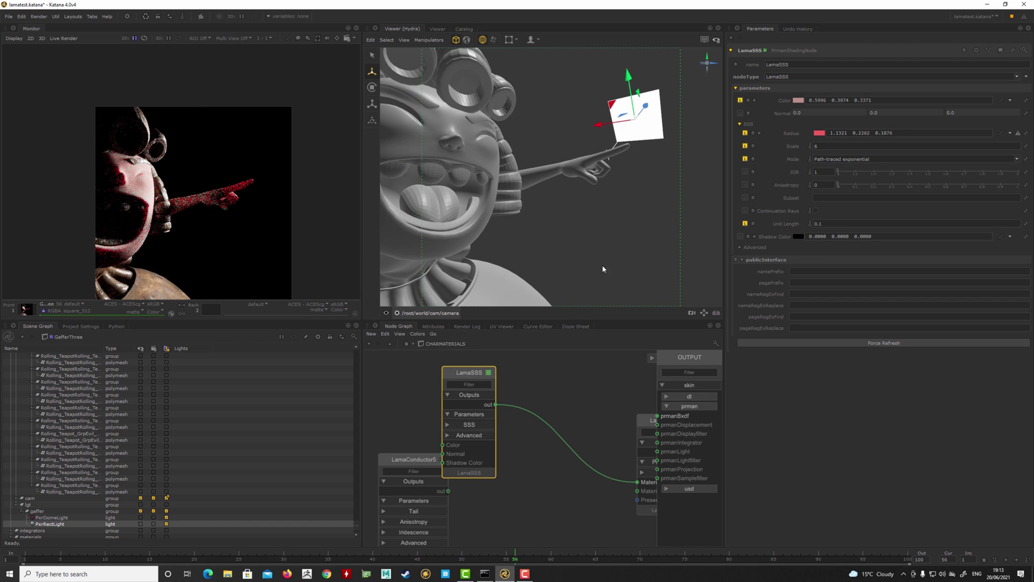
In the GafferThree node, take the PxrRectLight out of solo and mute it so only the dome light illuminates the scene.
left_click(368, 345)
double_click(491, 461)
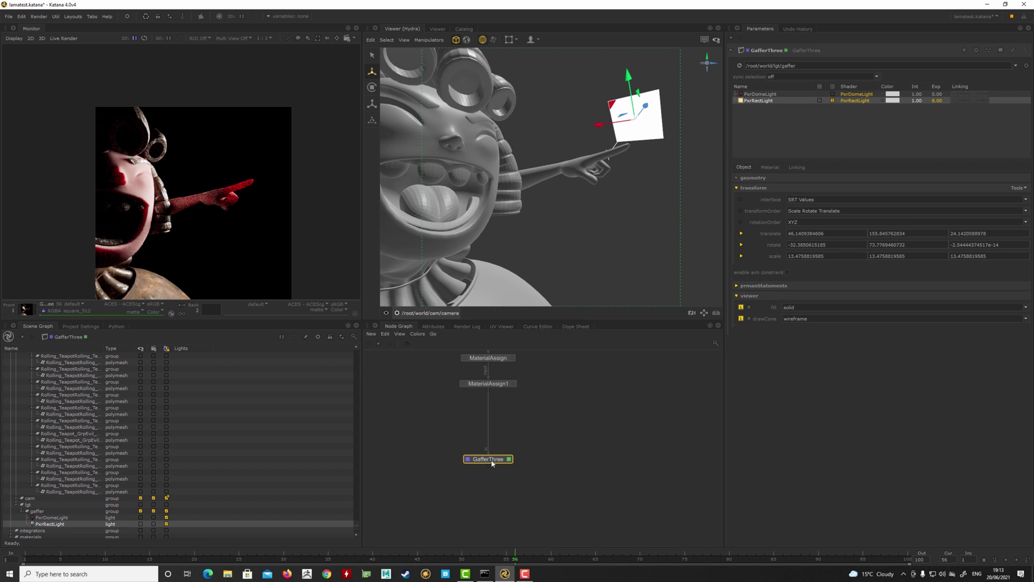
left_click(832, 101)
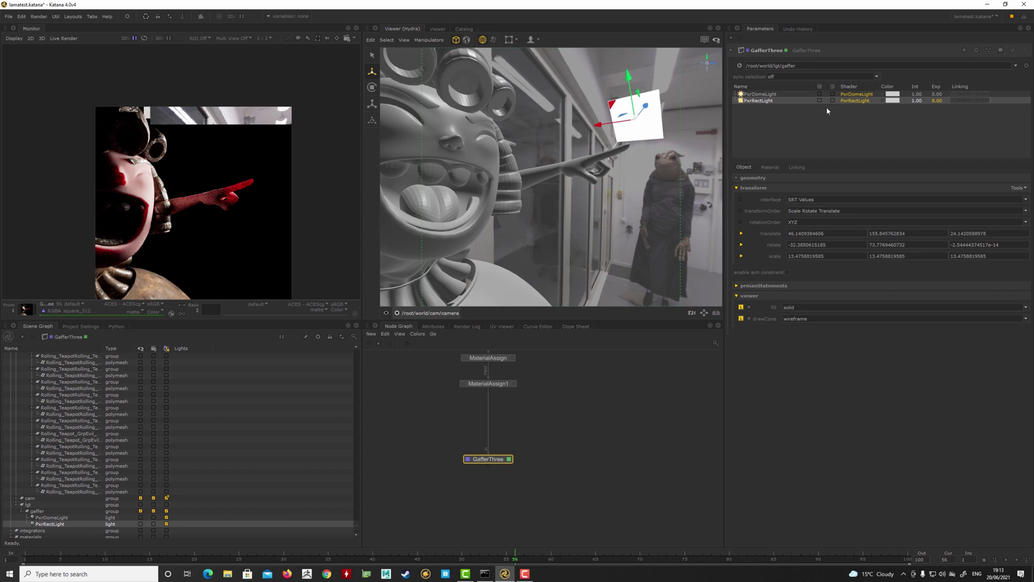
left_click(819, 101)
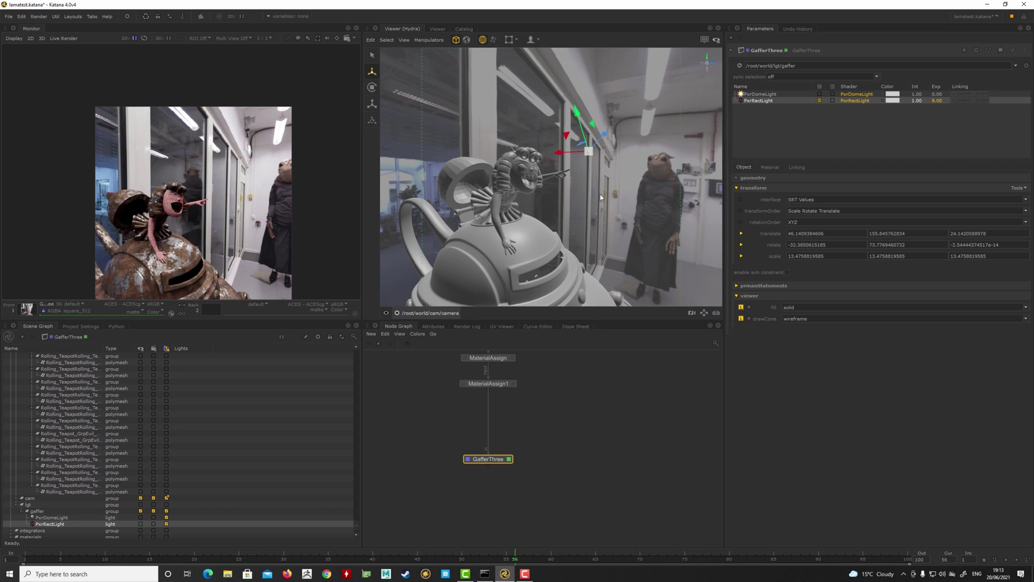
scroll(599, 179, "up", 2)
scroll(600, 182, "up", 3)
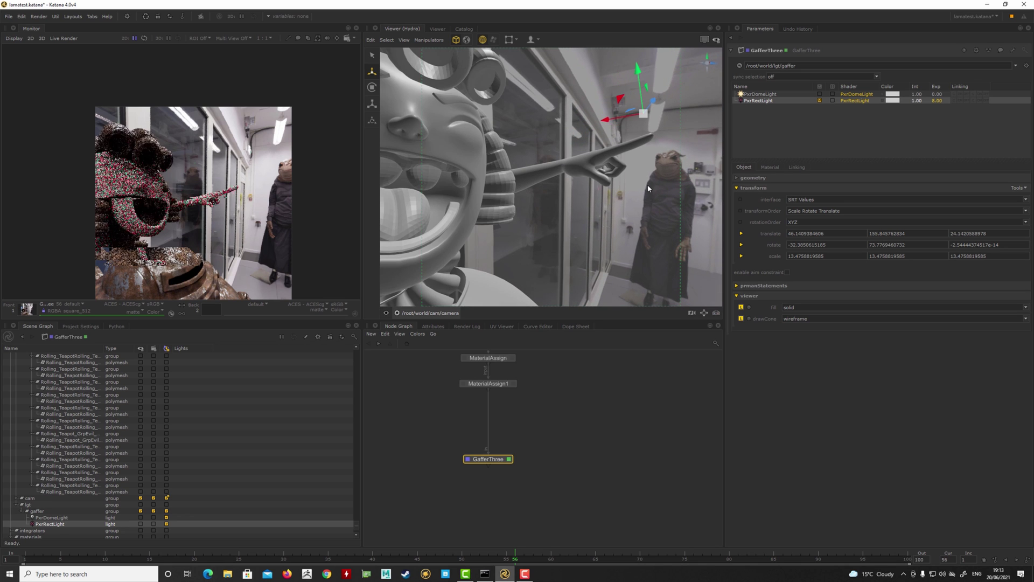
scroll(625, 203, "down", 4)
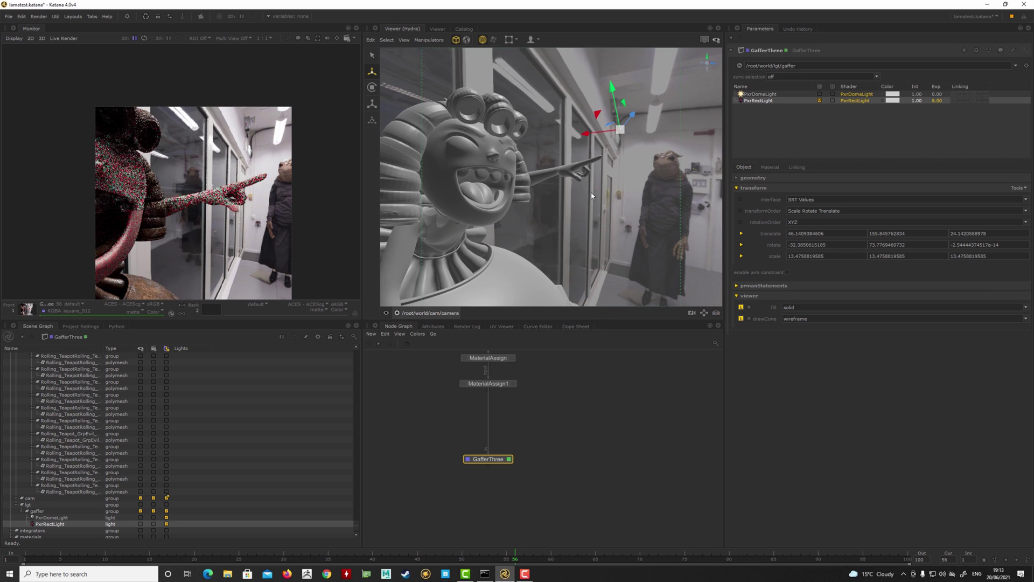
Reopen the CHARMATERIALS network and move the LamaSSS and LamaConductor5 nodes apart to free up space.
left_click(379, 343)
middle_click_drag(488, 420, 509, 414)
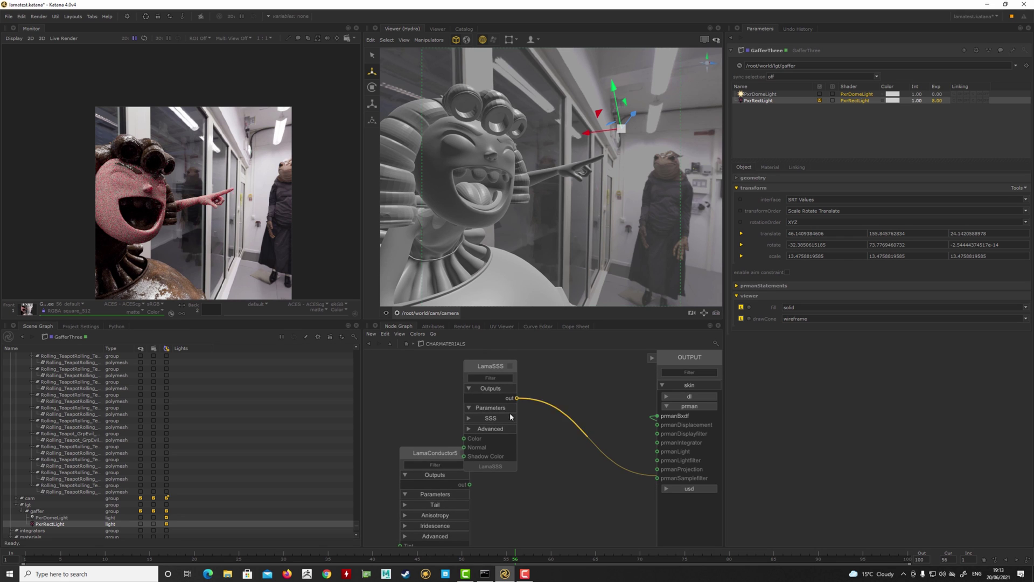
left_click_drag(495, 367, 412, 368)
middle_click_drag(514, 478, 526, 445)
left_click_drag(460, 440, 461, 493)
Add a LamaAdd node to the CHARMATERIALS network beside the LamaConductor5 node.
key("Tab")
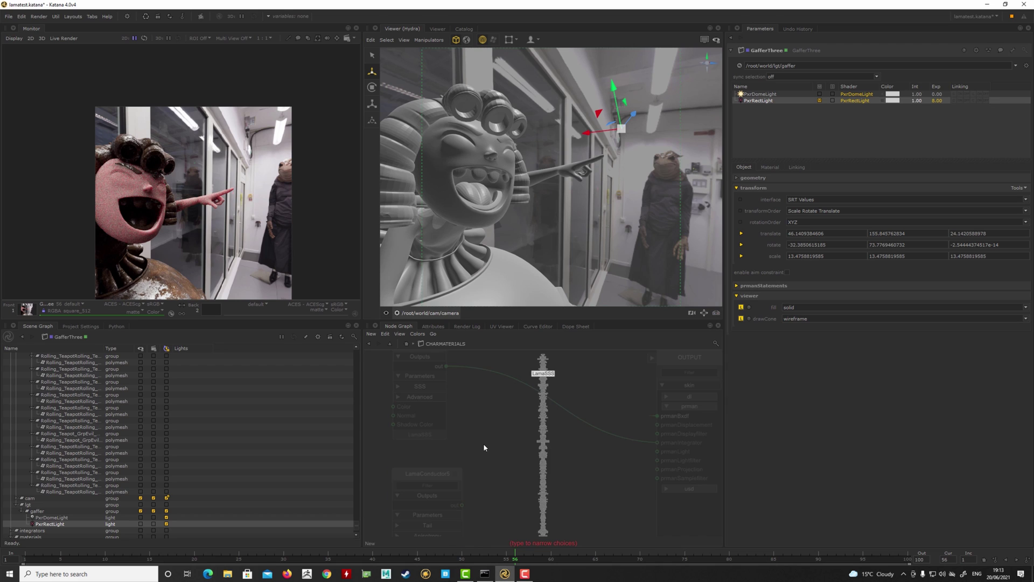
type("lama")
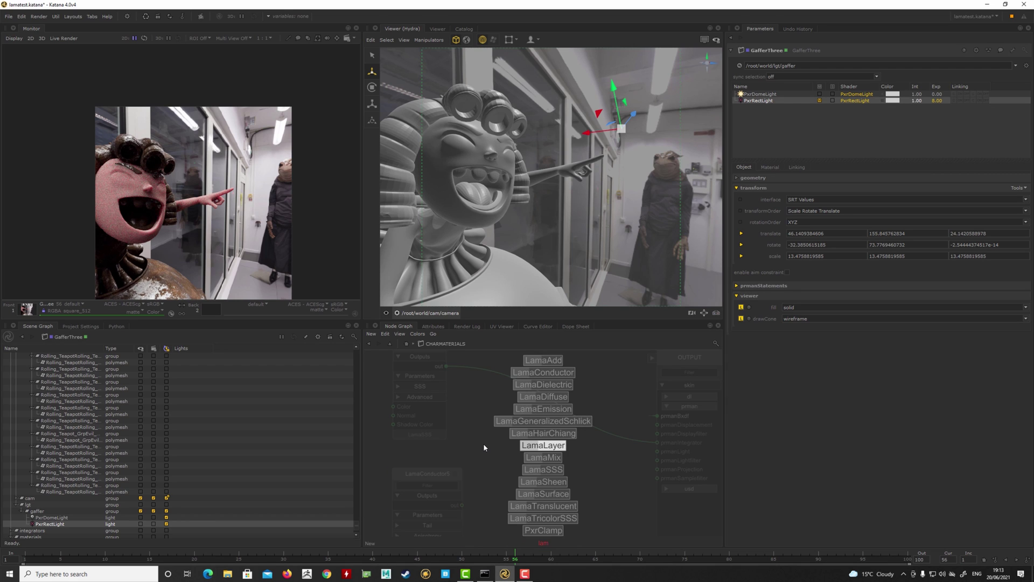
key("Up")
key("Up")
key("Up")
key("Up")
key("Up")
key("Up")
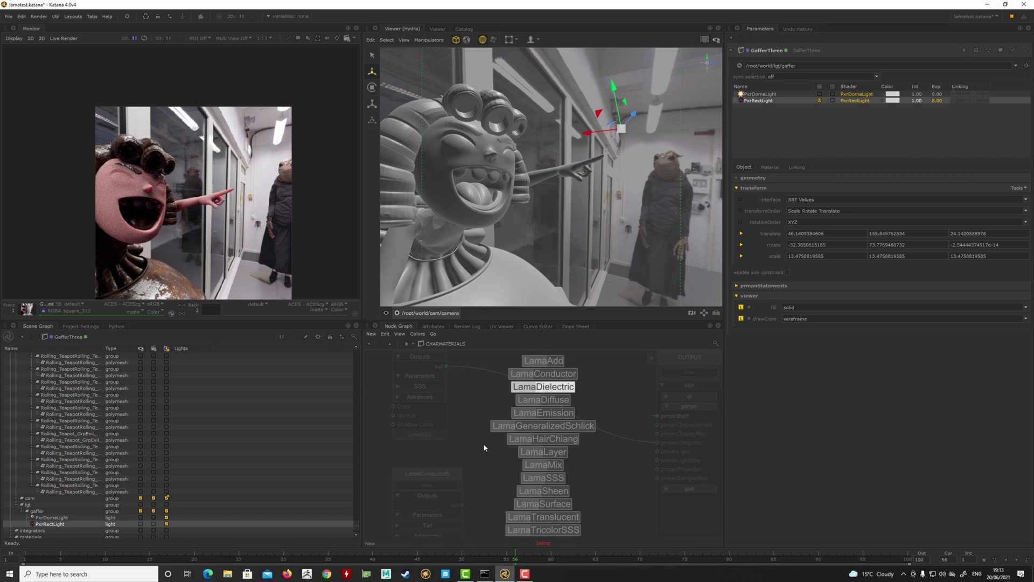
key("Return")
left_click(540, 449)
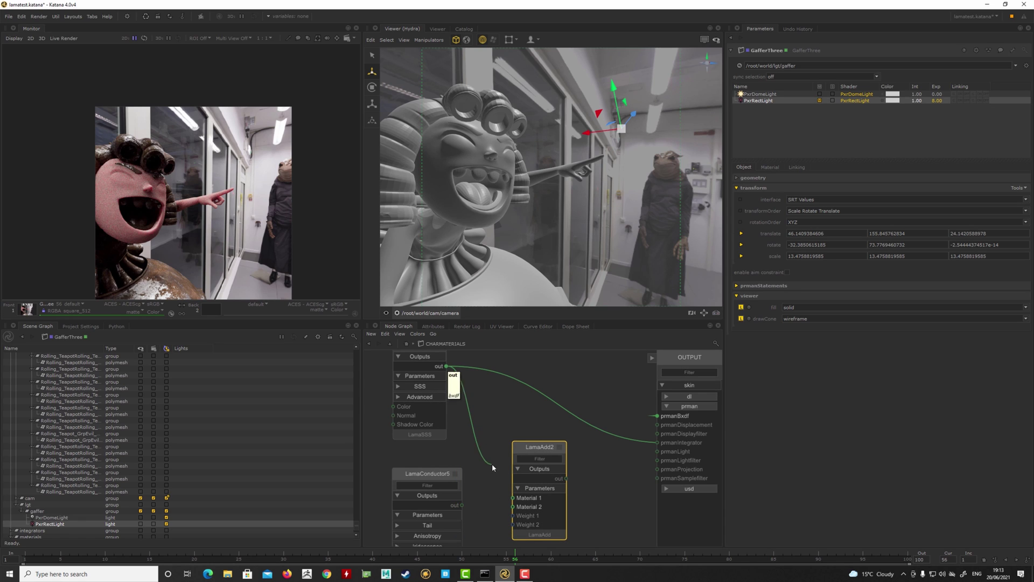
Connect the LamaSSS output to LamaAdd2's Material 1 and LamaAdd2's output to the LamaSurface node's Material Front.
left_click_drag(492, 463, 513, 497)
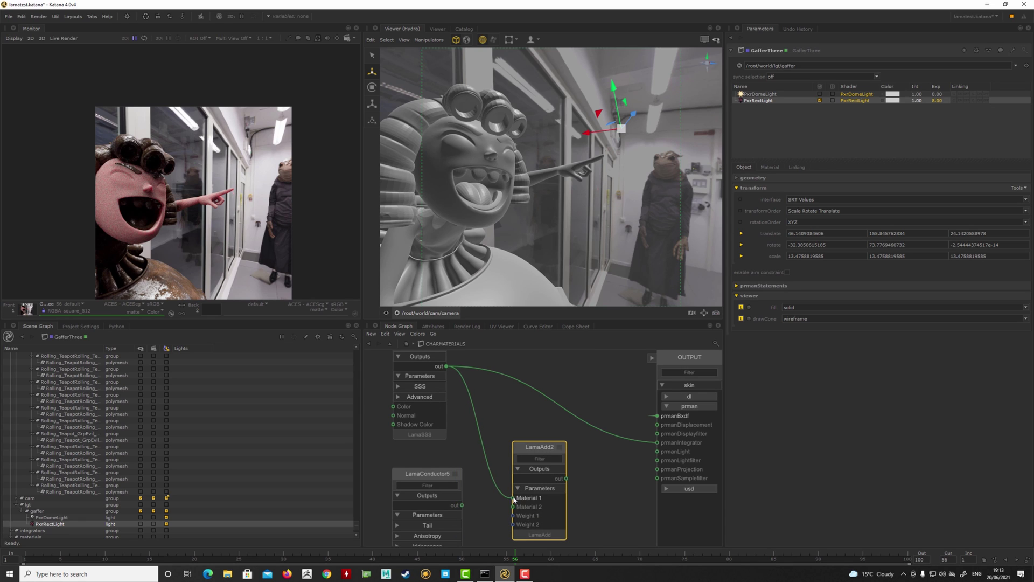
left_click(568, 478)
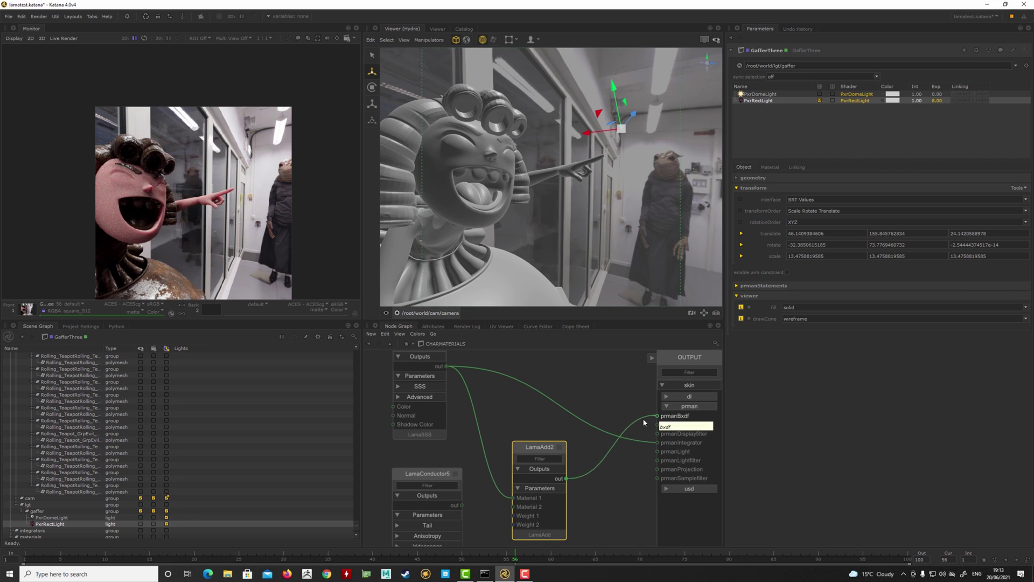
middle_click_drag(604, 407, 560, 376)
left_click(587, 453)
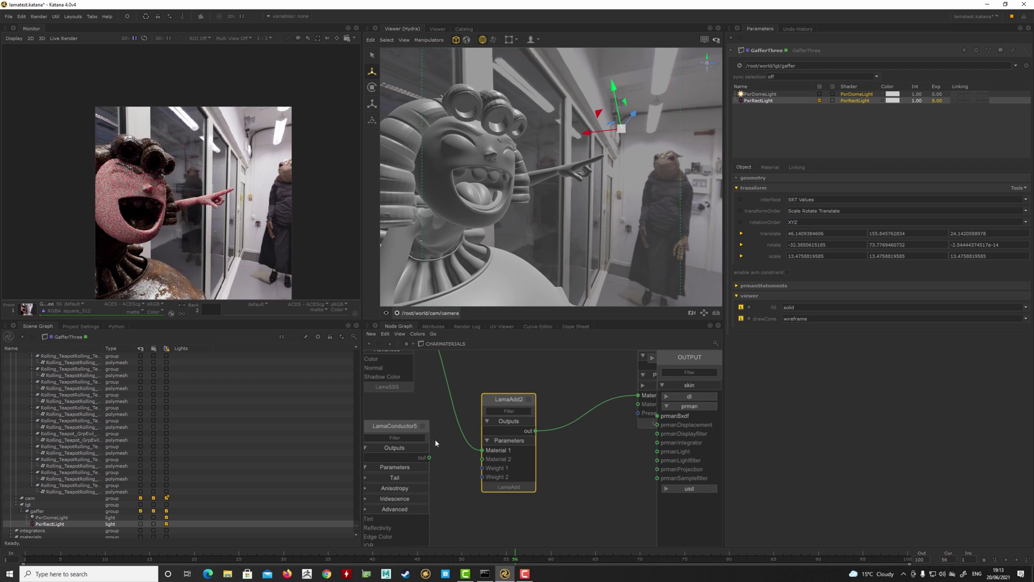
Connect LamaConductor5 to LamaAdd2's Material 2 and set LamaAdd2's Weight 2 to 1.
left_click(430, 457)
left_click(482, 459)
double_click(499, 402)
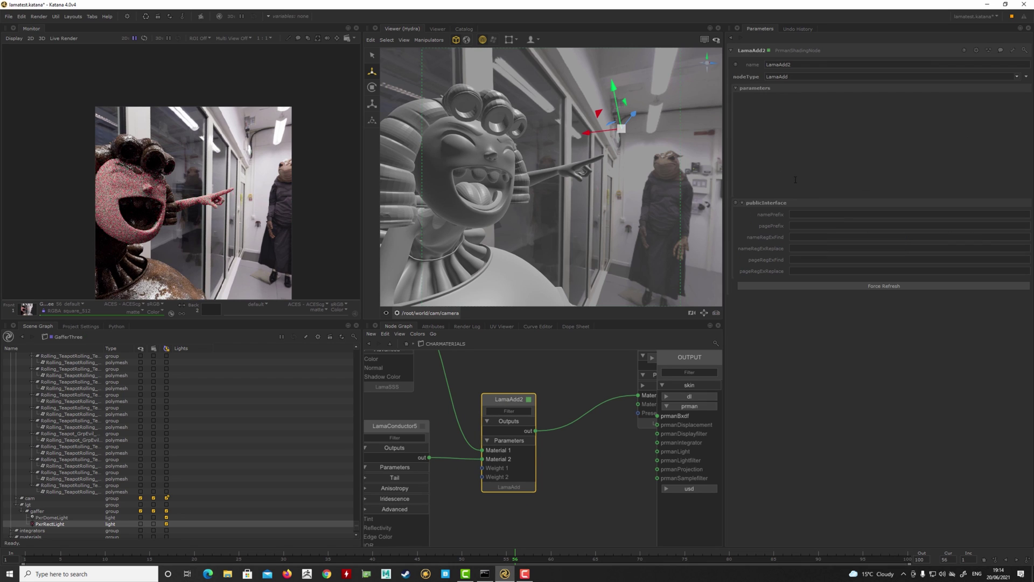
left_click_drag(816, 189, 1018, 189)
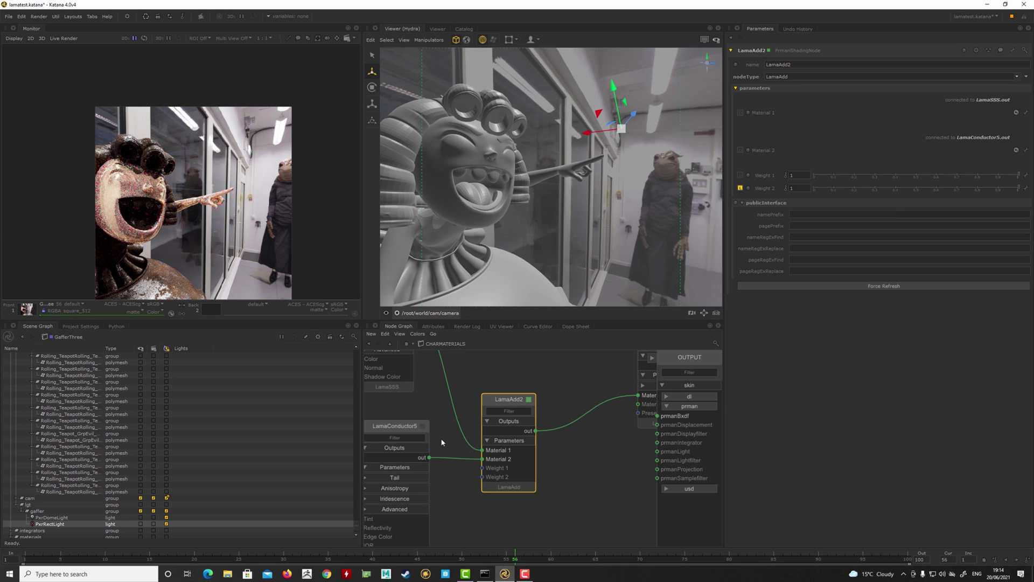
Connect the LamaConductor5 output directly to the LamaSurface node's Material Front to preview the conductor alone.
middle_click_drag(442, 442, 483, 425)
left_click(428, 432)
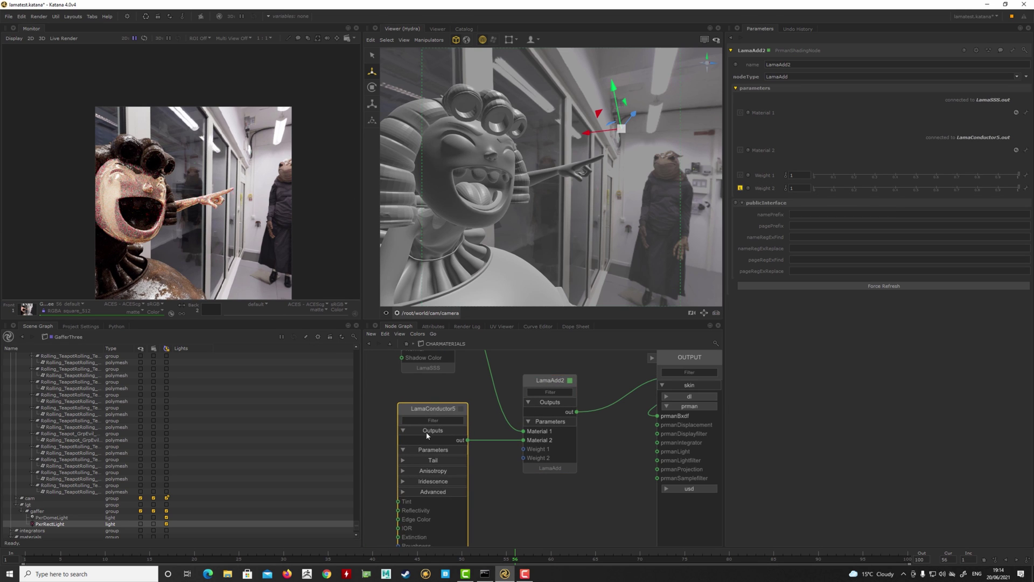
left_click(467, 441)
middle_click_drag(531, 466, 457, 478)
left_click(605, 388)
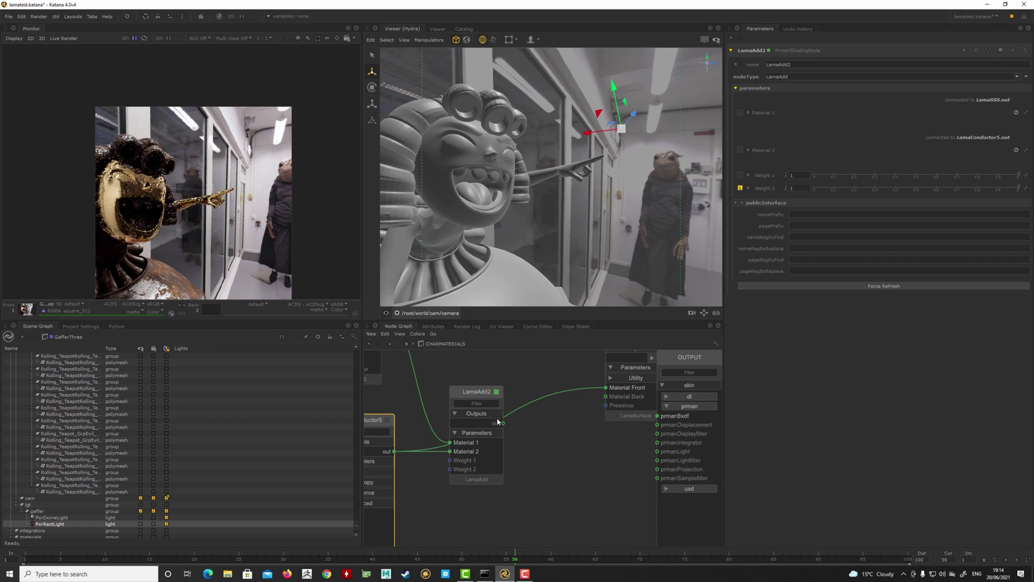
Open LamaConductor5's parameters and set its Fresnel Mode to Scientific, leaving the reflectivity color as it is.
middle_click_drag(407, 428, 434, 410)
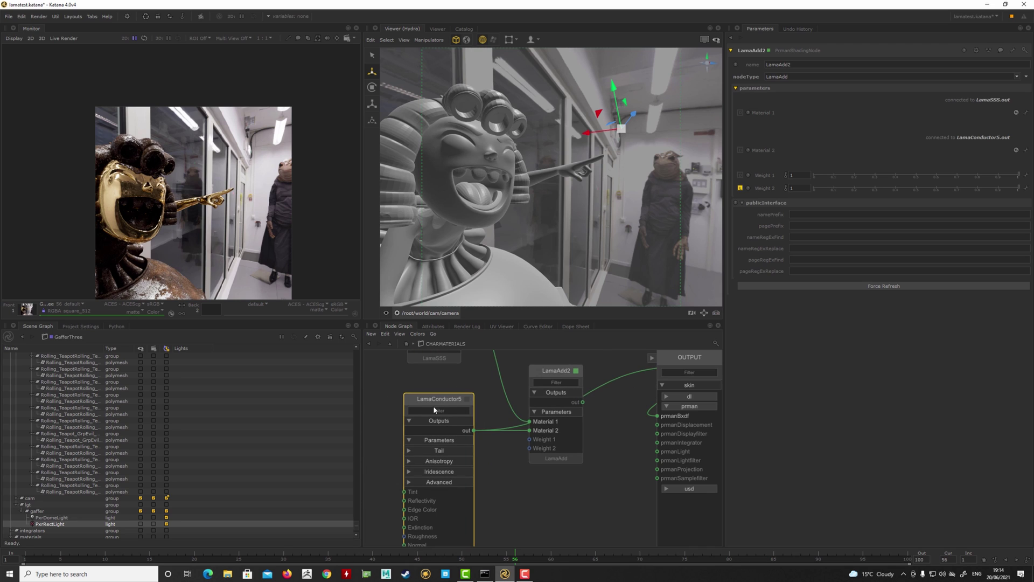
double_click(440, 399)
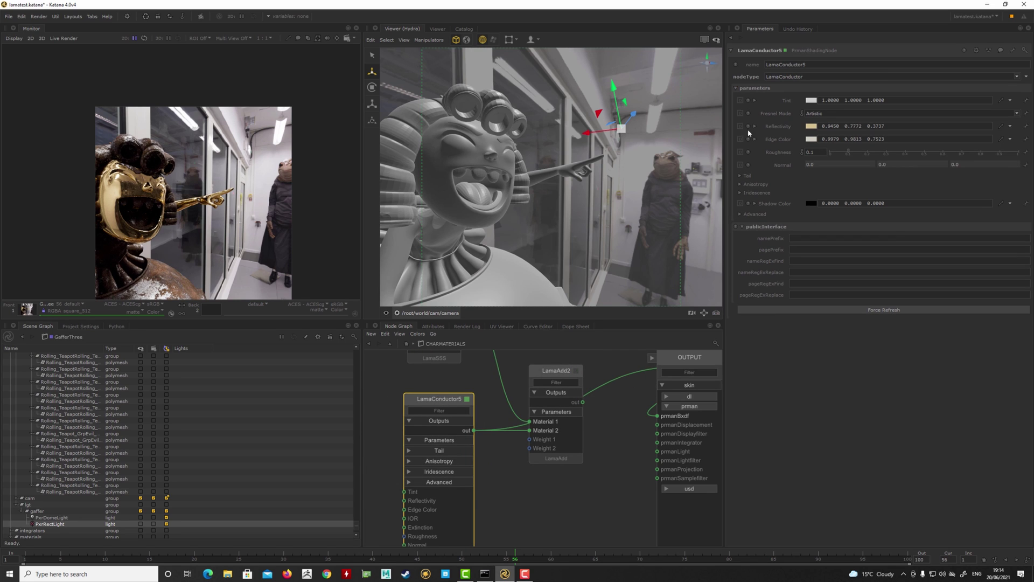
left_click(811, 126)
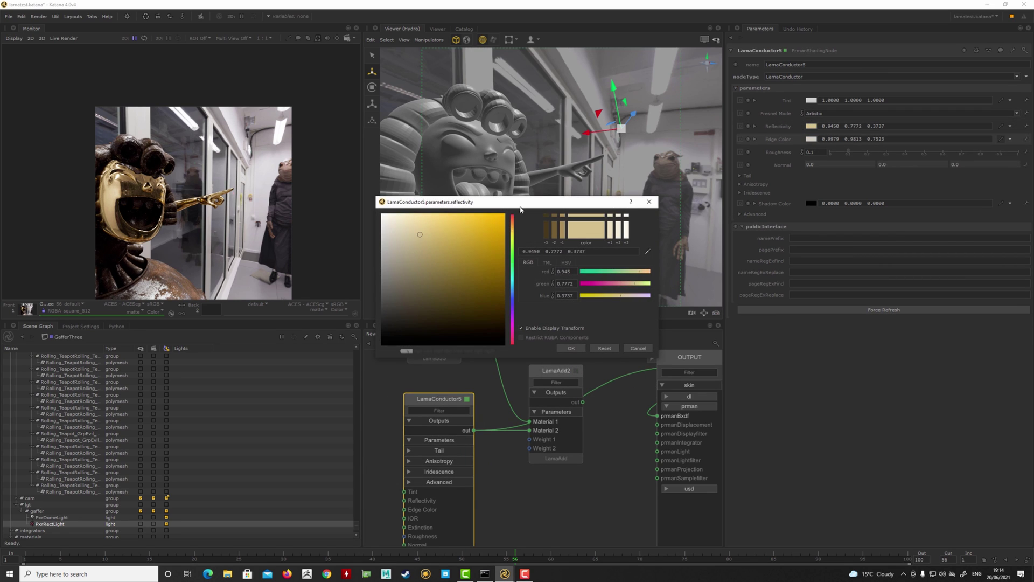
left_click(638, 348)
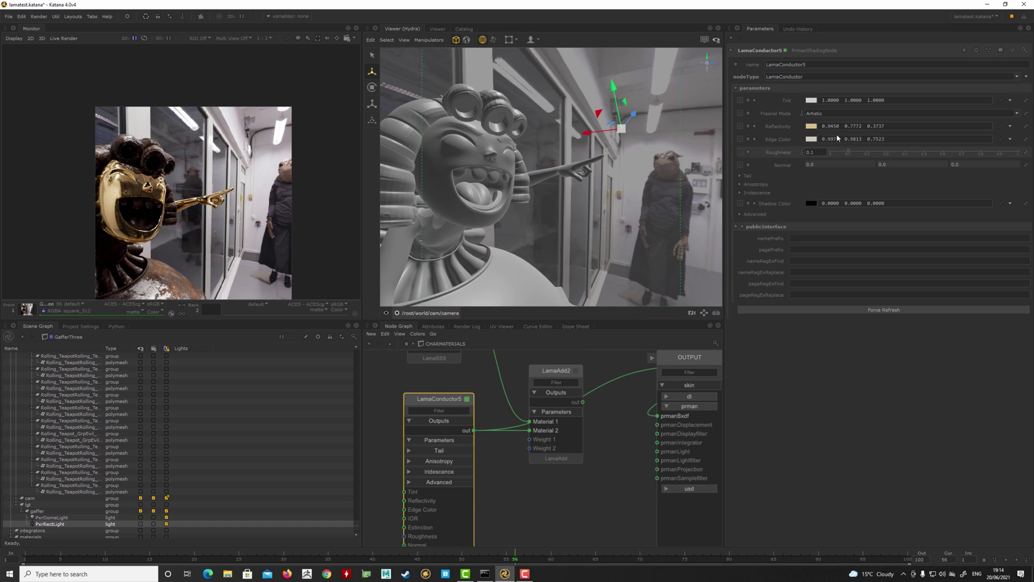
left_click(828, 113)
left_click(838, 125)
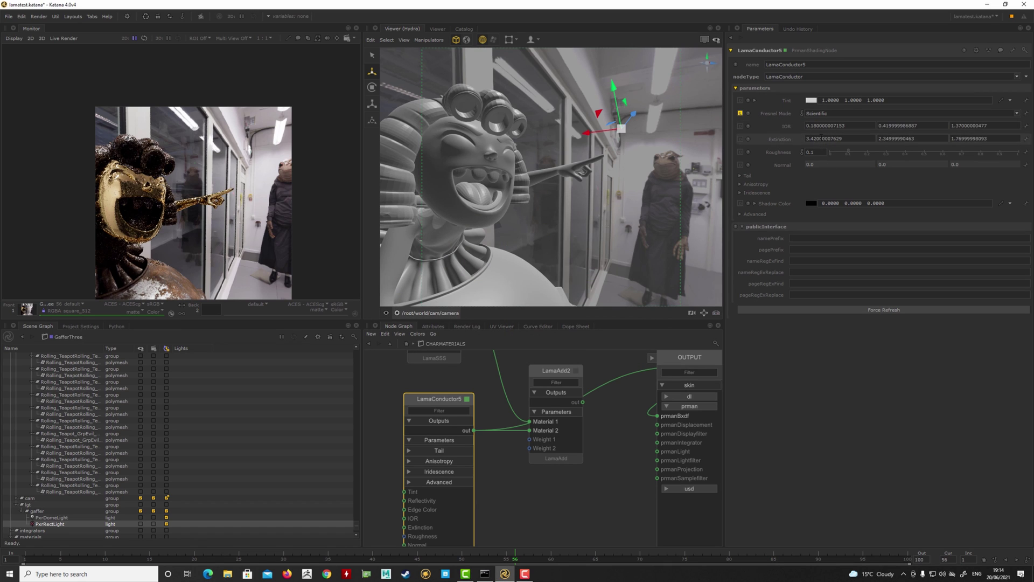
Set all three IOR components of LamaConductor5 to 1.33.
key("ctrl+a")
type("1")
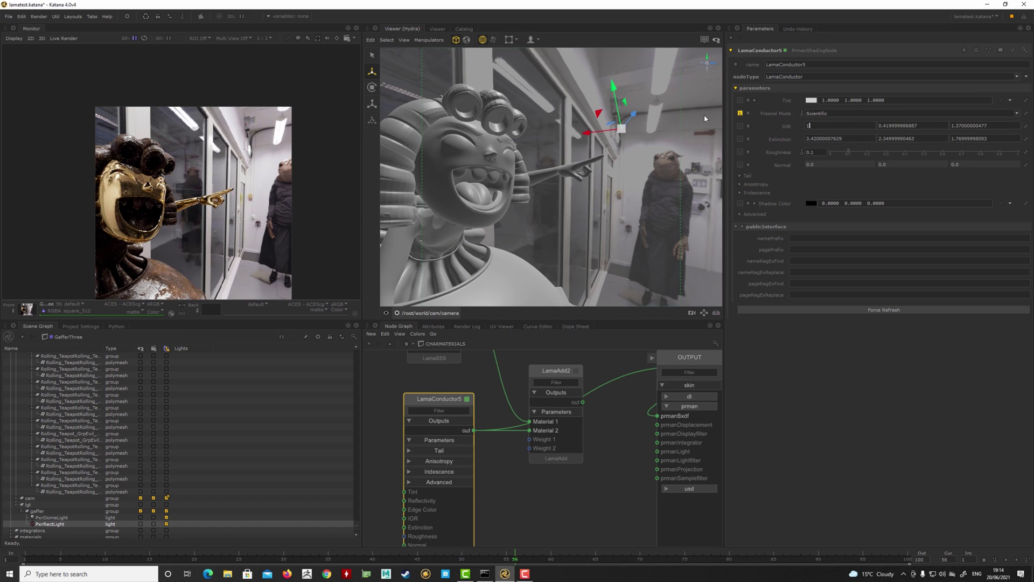
type(".33")
key("Return")
left_click_drag(924, 128, 878, 126)
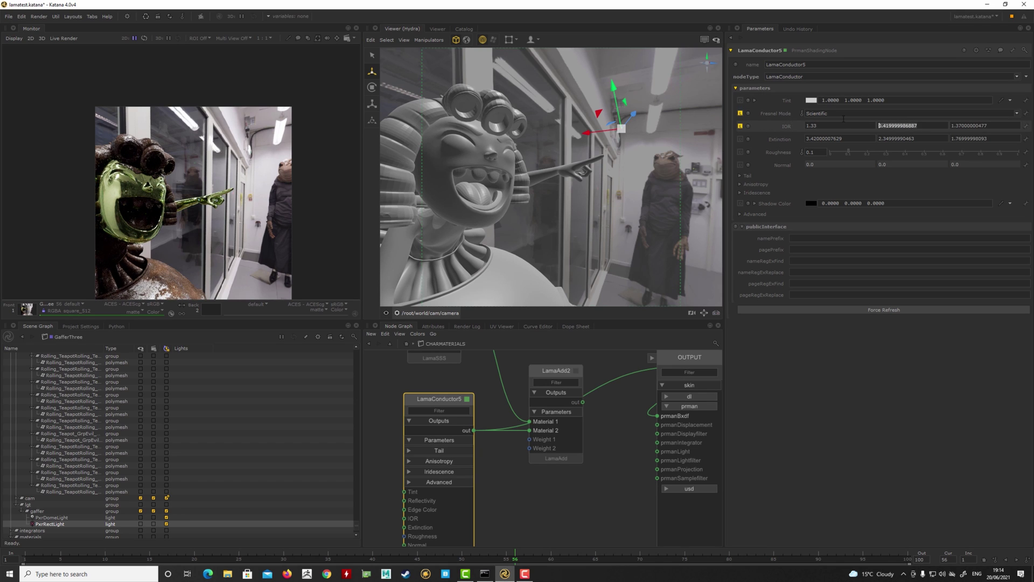
type("1")
key("Return")
type(".33")
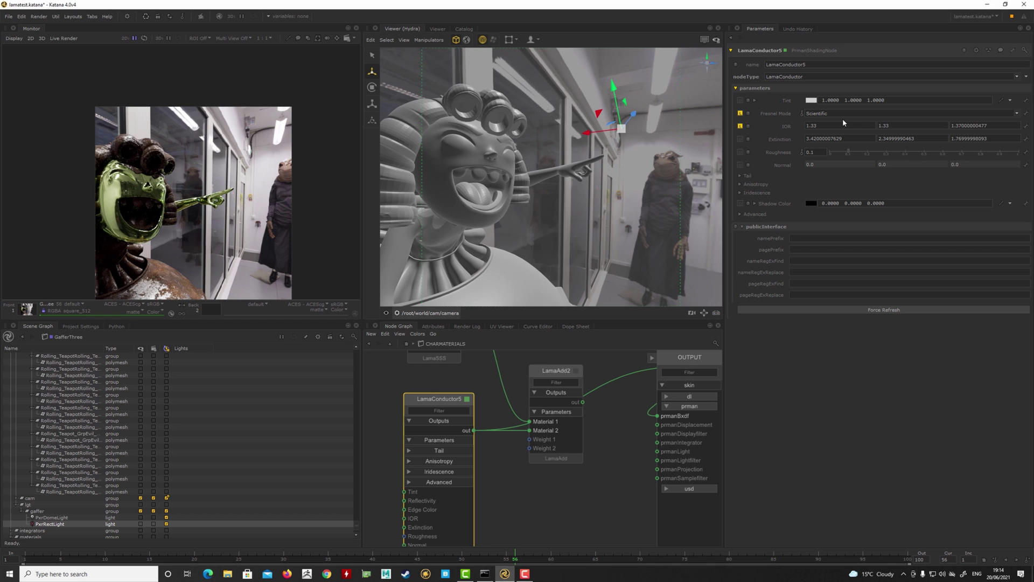
key("Return")
key("ctrl+a")
type("1")
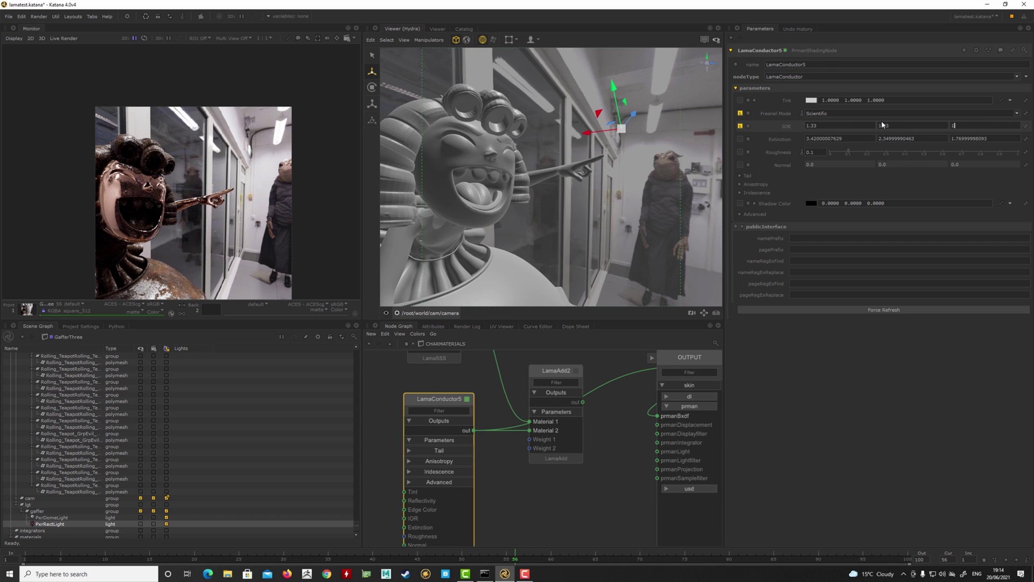
type(".33")
key("Return")
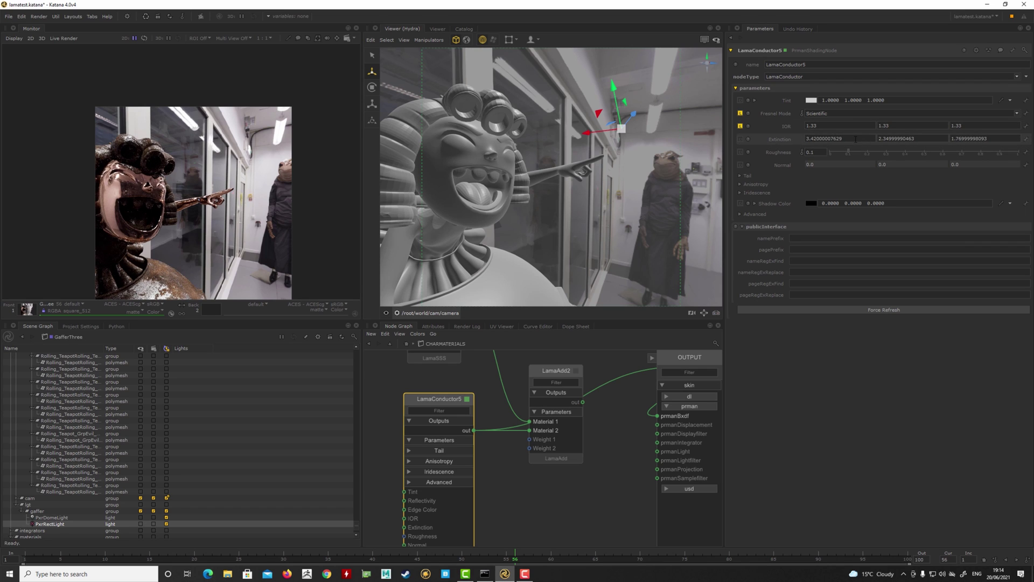
Set all three extinction components of LamaConductor5 to 0.
double_click(856, 139)
type("0")
key("Return")
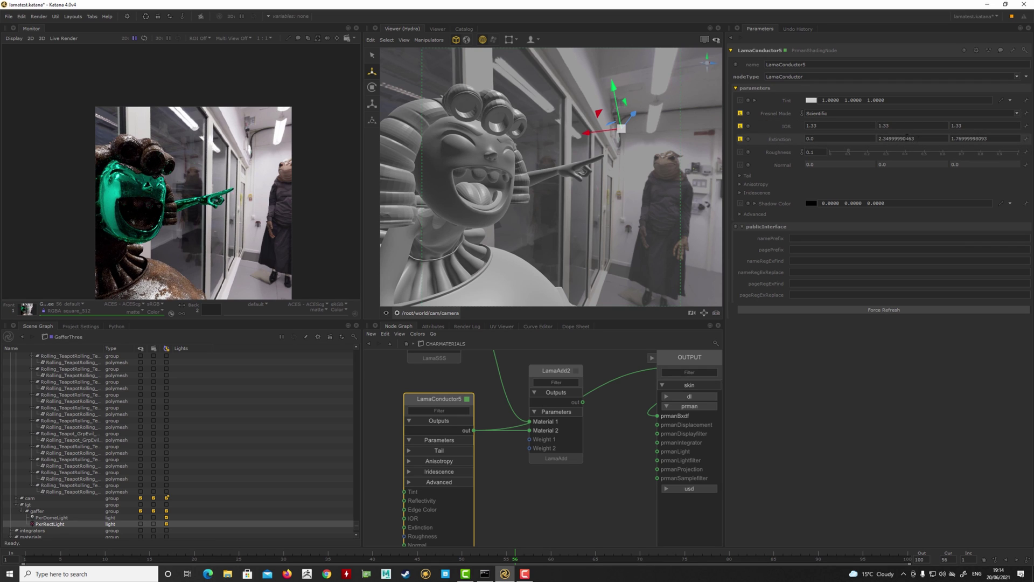
double_click(907, 138)
type("0")
key("Return")
double_click(967, 138)
type("0")
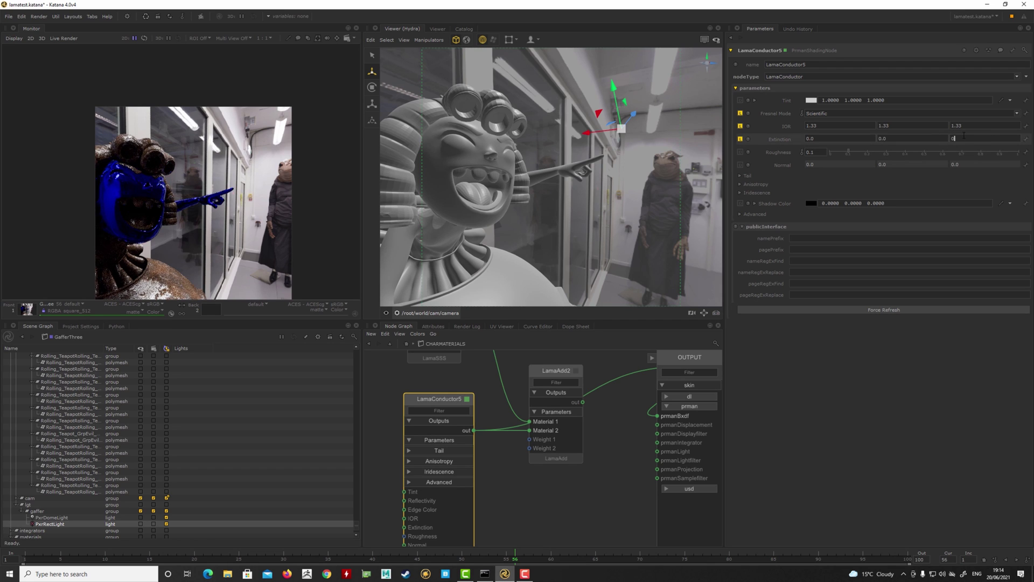
key("Return")
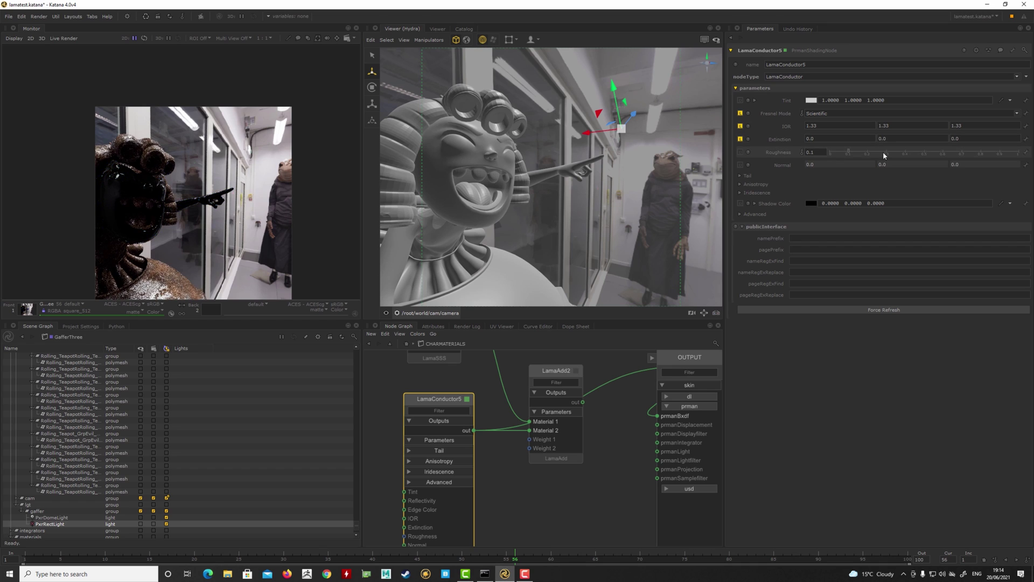
Raise LamaConductor5's roughness to 0.25 and its tail mix to about 0.122.
left_click_drag(848, 152, 867, 152)
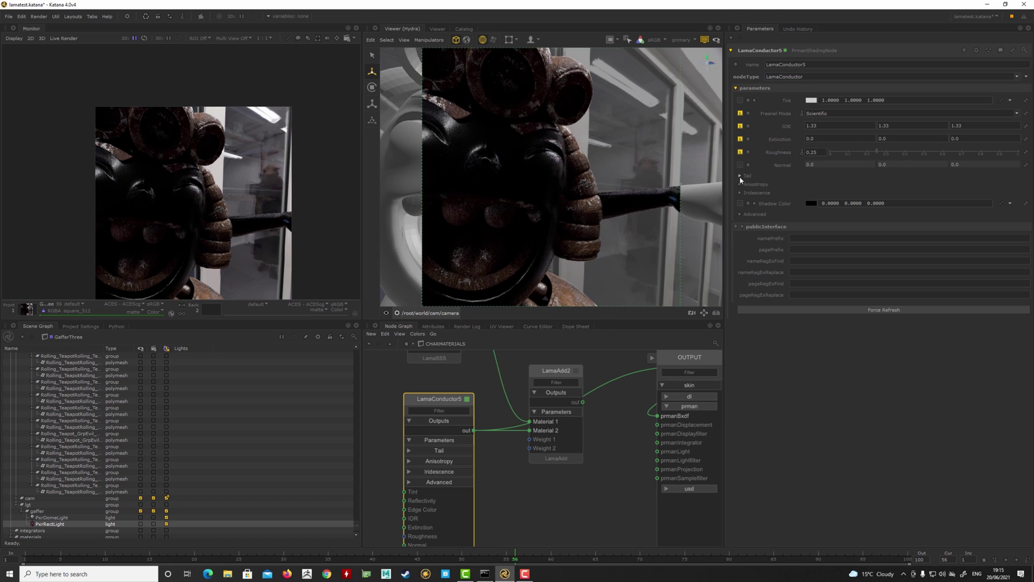
left_click(741, 176)
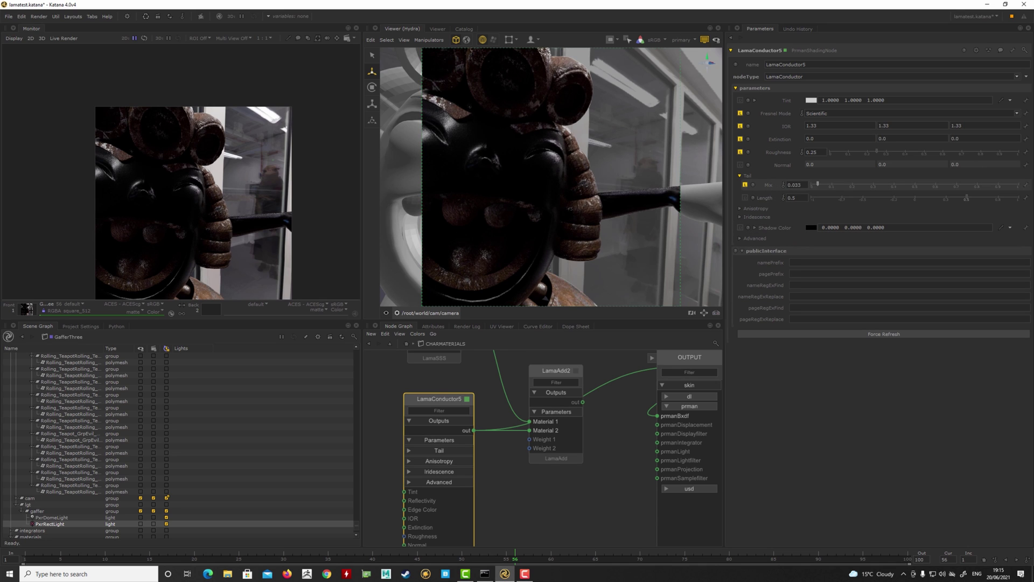
left_click_drag(817, 184, 828, 184)
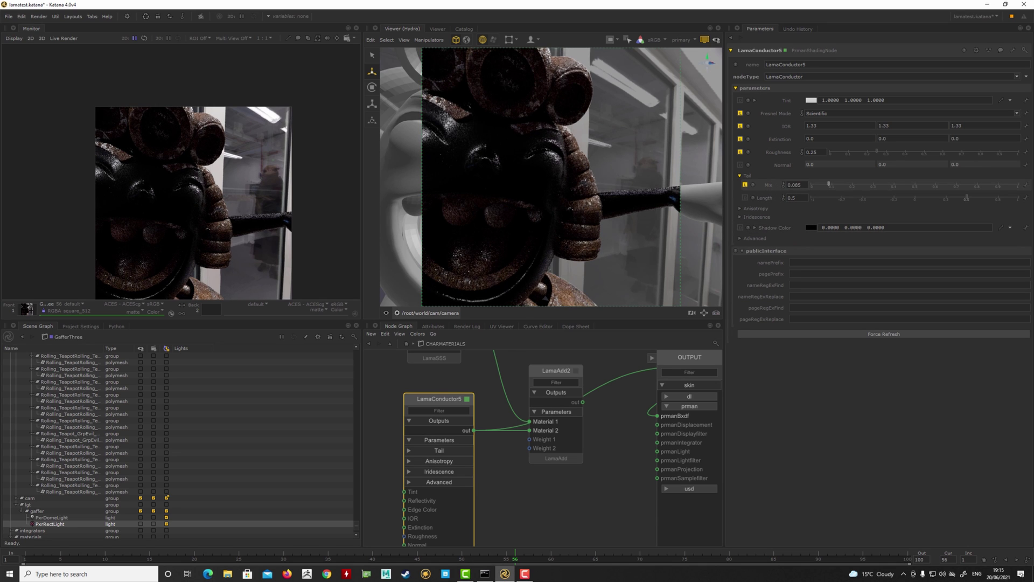
left_click_drag(824, 184, 836, 184)
Reconnect LamaAdd2's output to the LamaSurface node's Material Front to render the combined skin.
left_click(583, 403)
middle_click_drag(608, 424, 544, 446)
left_click(622, 389)
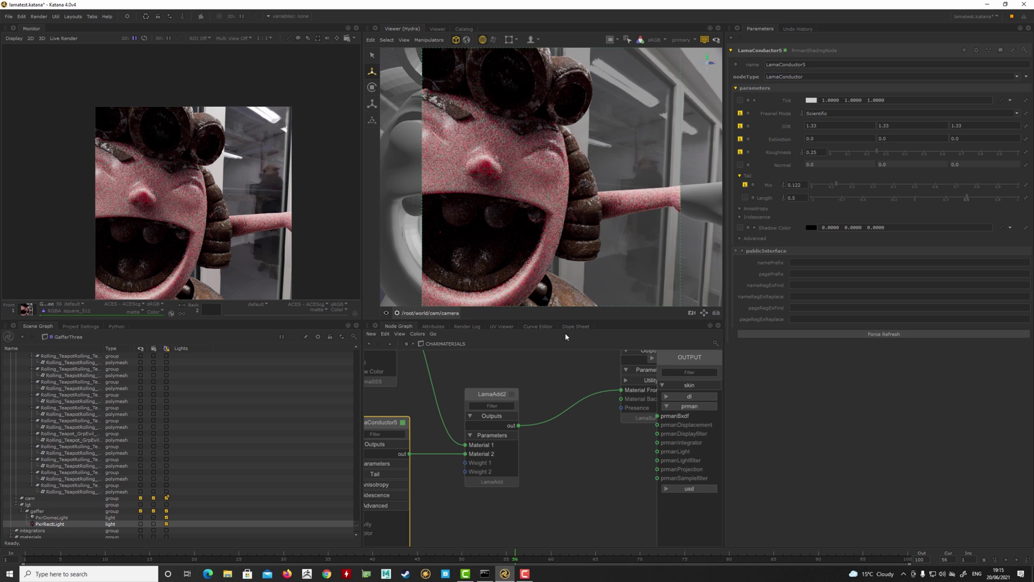
Move the LamaSSS connection from LamaAdd2's Material 1 to the LamaSurface's Material Front to compare the skin without the conductor.
left_click(465, 445)
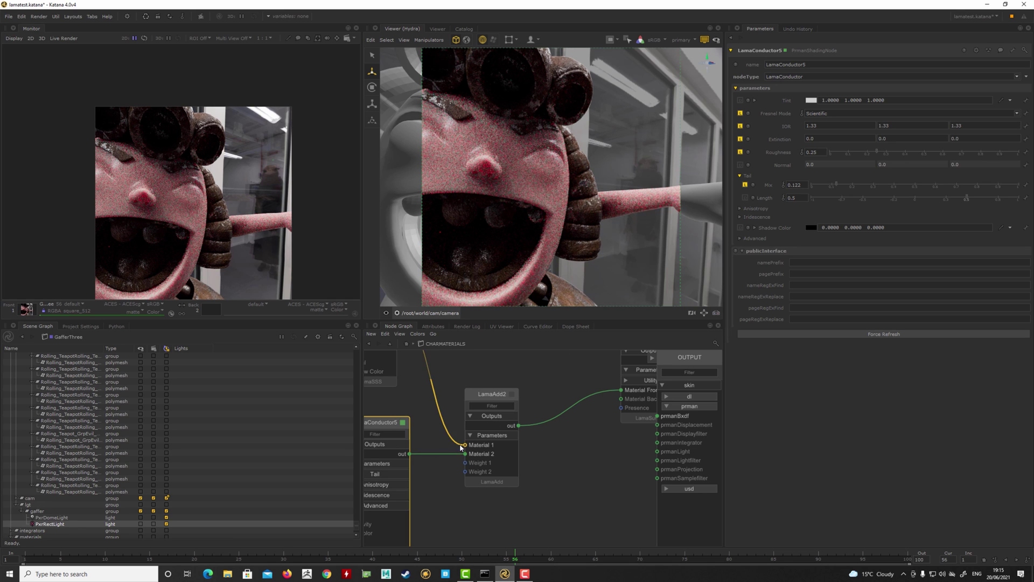
left_click(625, 391)
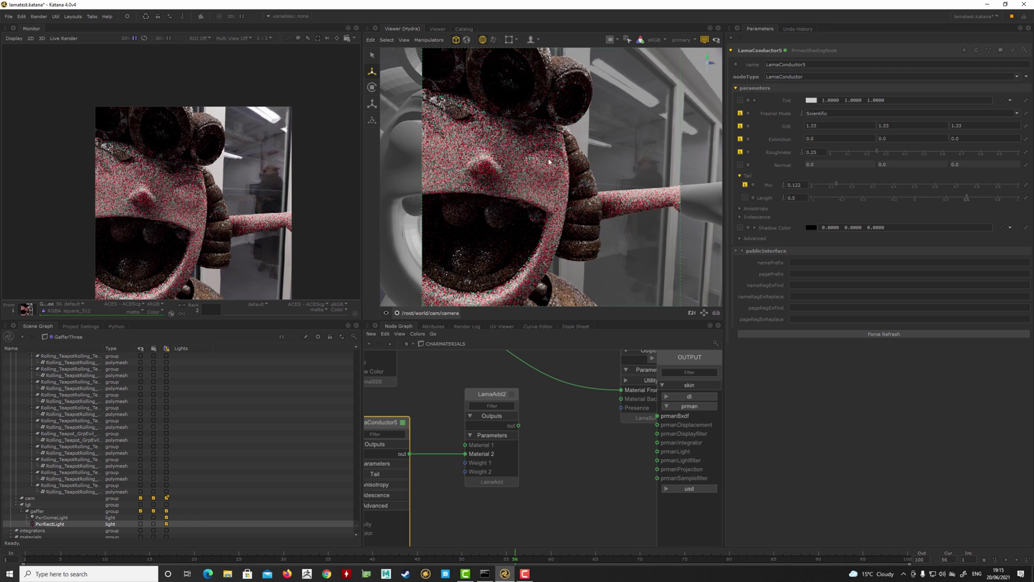
middle_click_drag(394, 348, 396, 397)
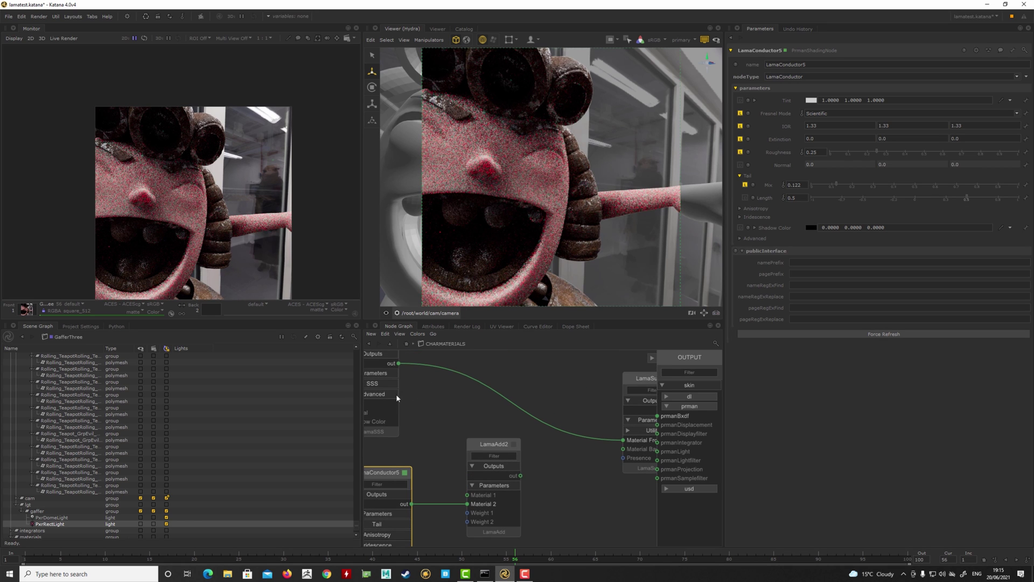
Route LamaSSS back into LamaAdd2's Material 1 and LamaAdd2's output into the LamaSurface's Material Front.
left_click(398, 364)
left_click(468, 494)
left_click(521, 476)
left_click(623, 440)
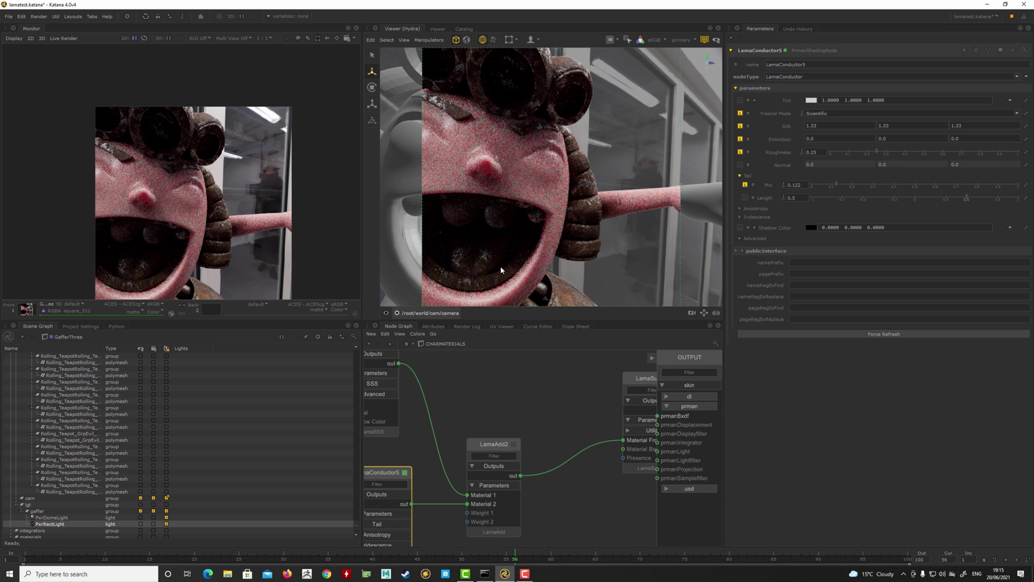
Examine the combined skin material on the teapot character from wider and different camera angles.
right_click_drag(553, 275, 446, 242, "alt")
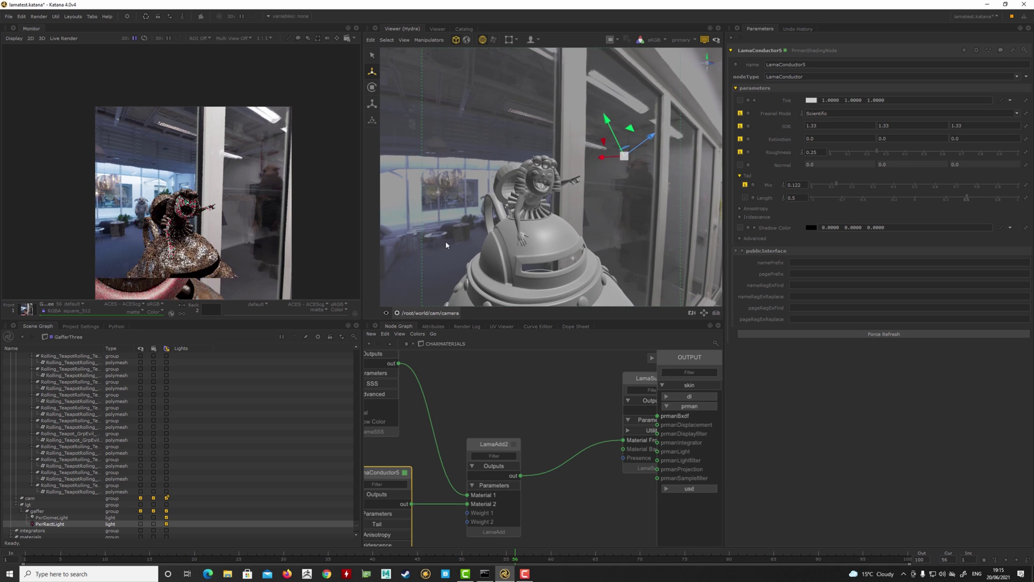
left_click_drag(445, 242, 536, 223, "alt")
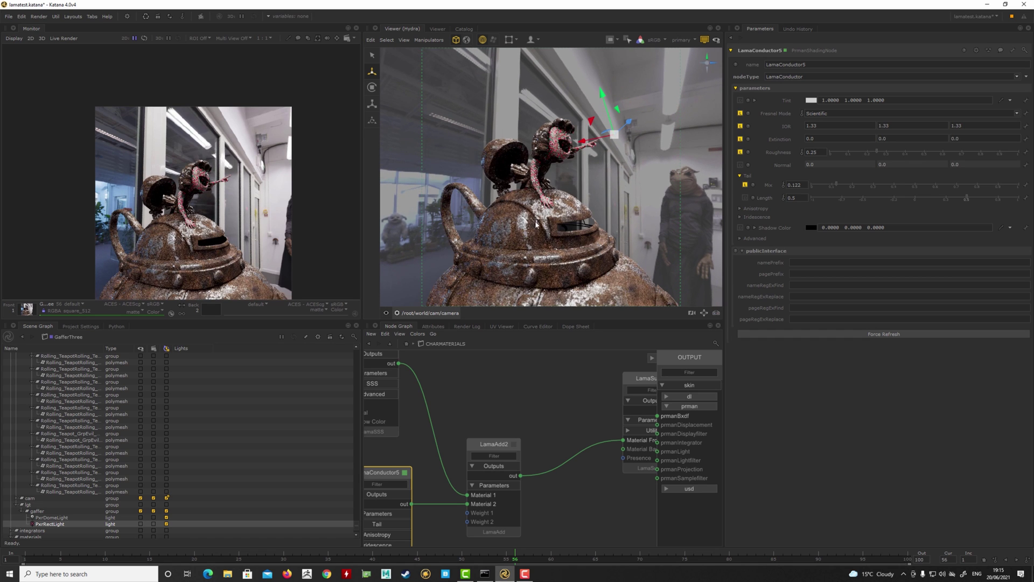
left_click_drag(533, 182, 550, 191, "alt")
right_click_drag(515, 189, 534, 186, "alt")
left_click_drag(534, 186, 544, 136, "alt")
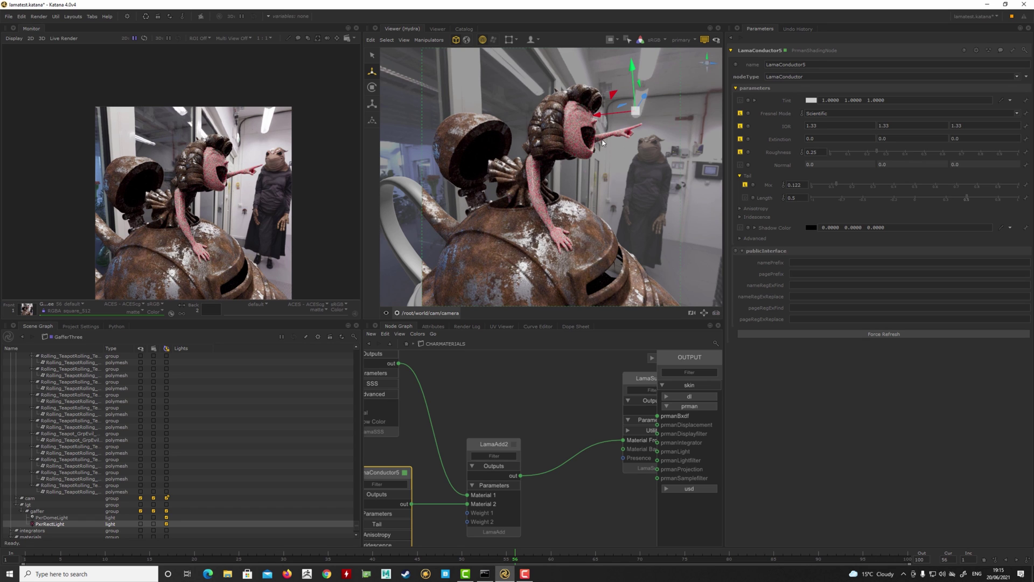
Add the head, tongue and upper mouth meshes to MaterialAssign1's paths so they all use the skin material.
left_click_drag(581, 191, 572, 129, "alt")
right_click_drag(572, 129, 579, 204, "alt")
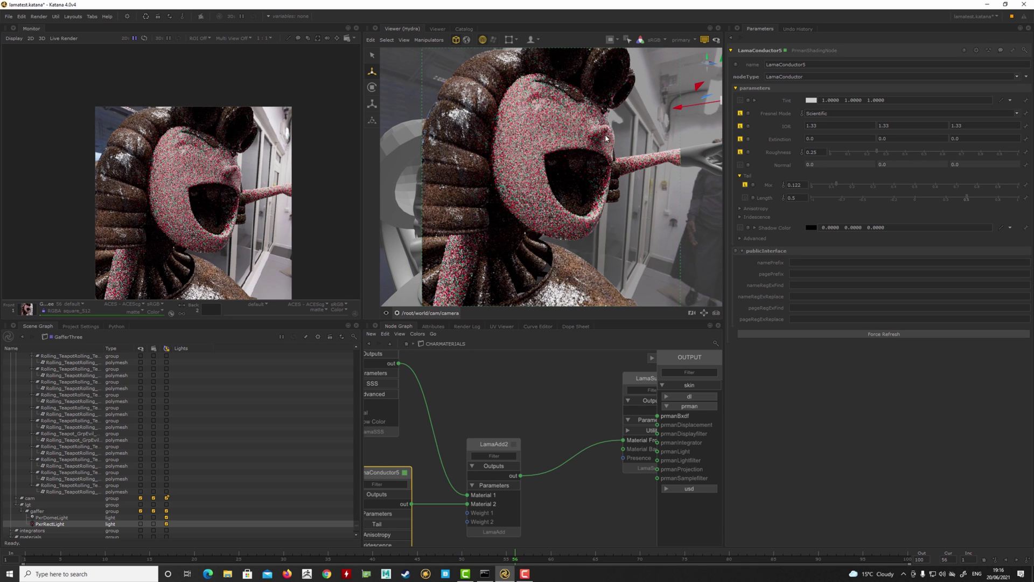
scroll(596, 160, "up", 4)
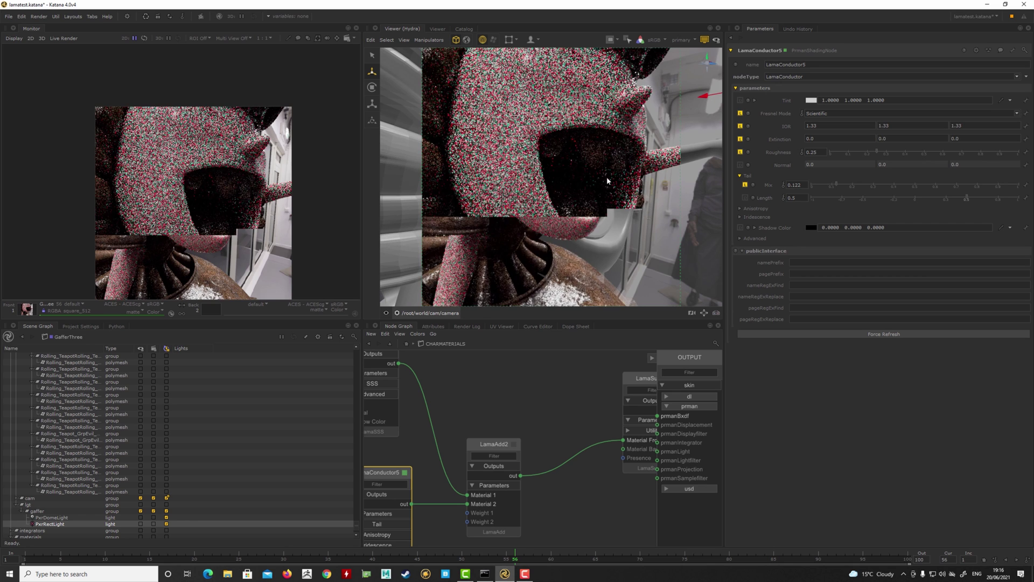
left_click(584, 209)
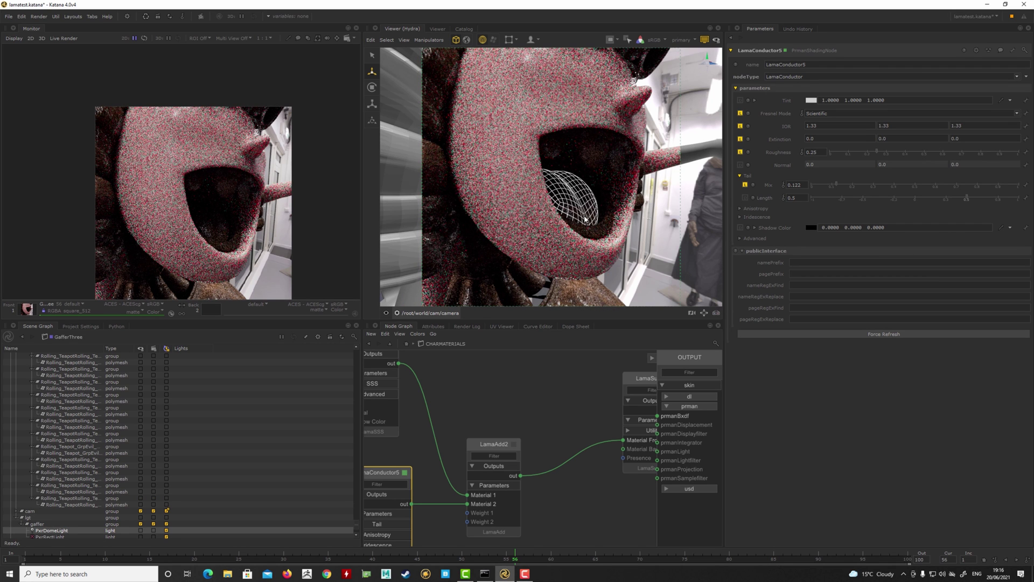
left_click(604, 140, "shift")
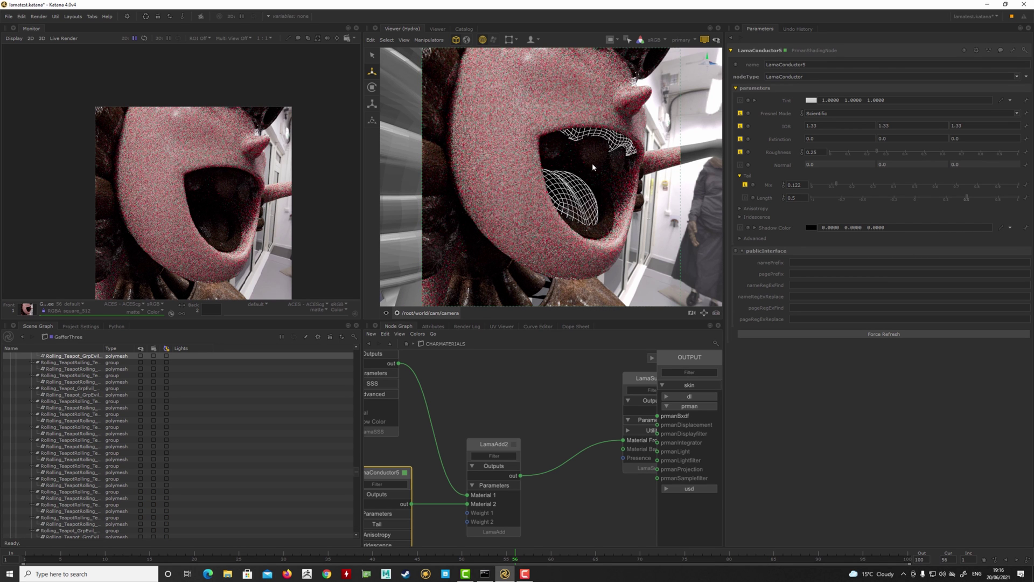
left_click(509, 242, "shift")
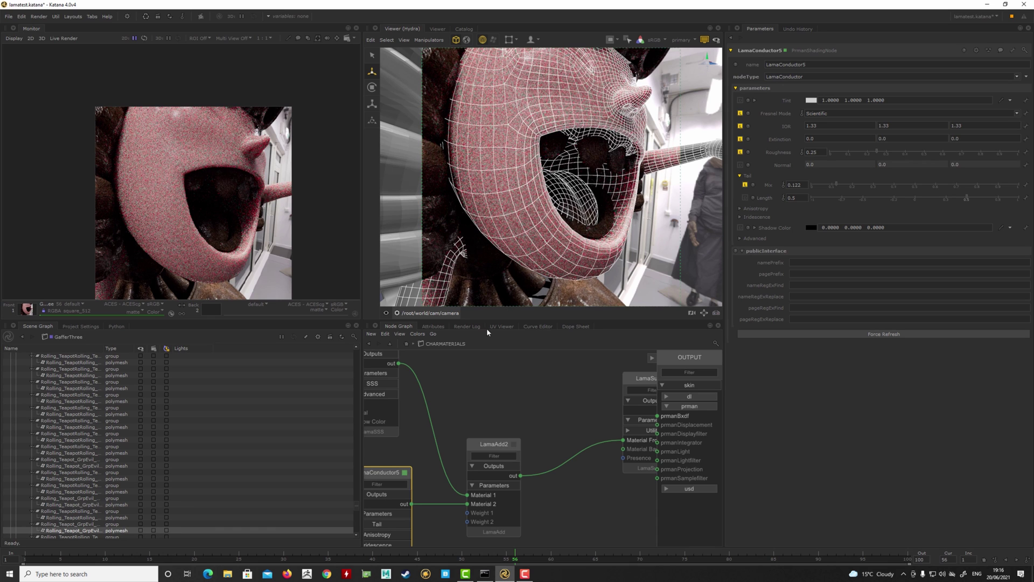
left_click(369, 345)
left_click(496, 384)
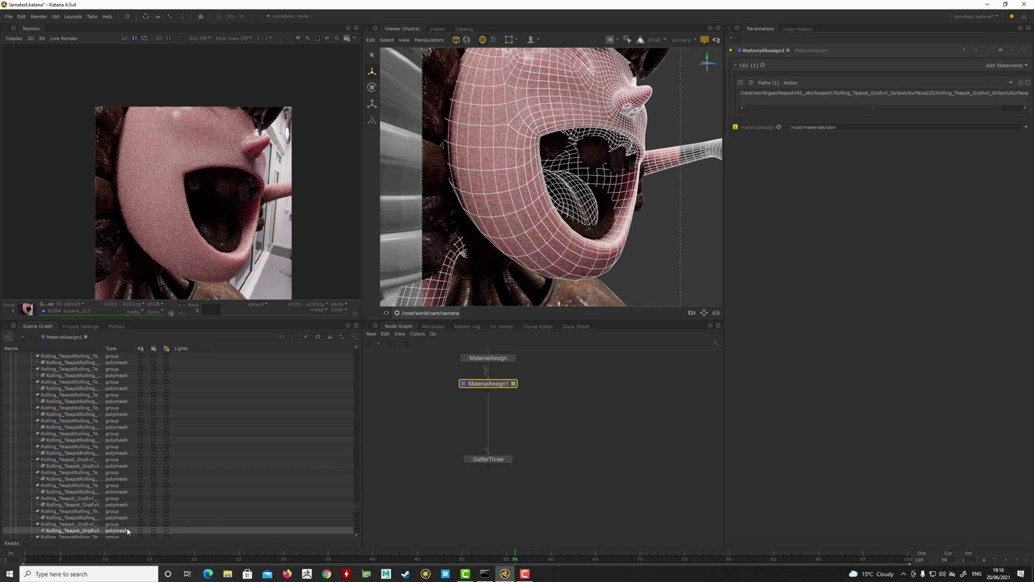
left_click_drag(127, 531, 940, 94)
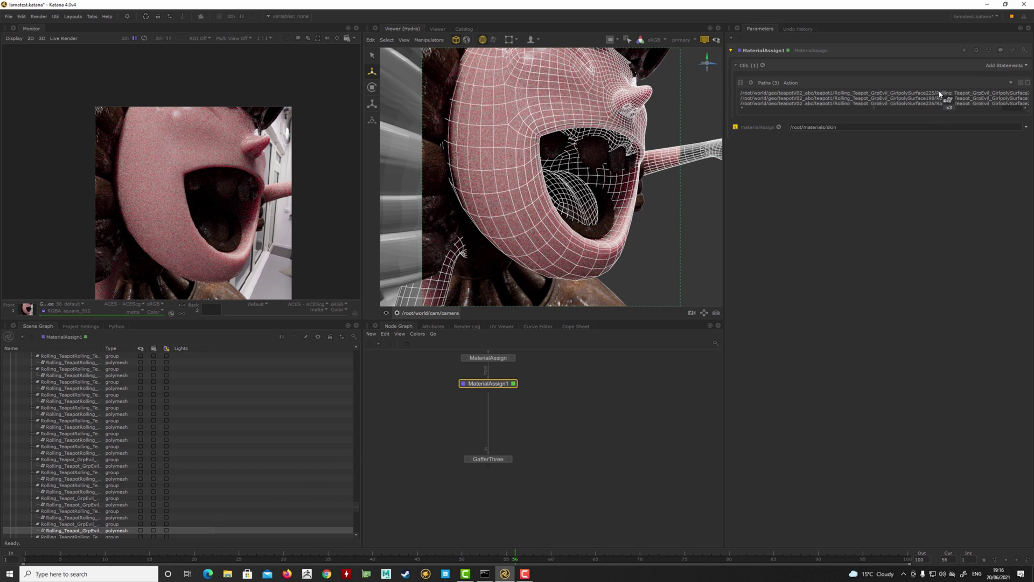
left_click(644, 242)
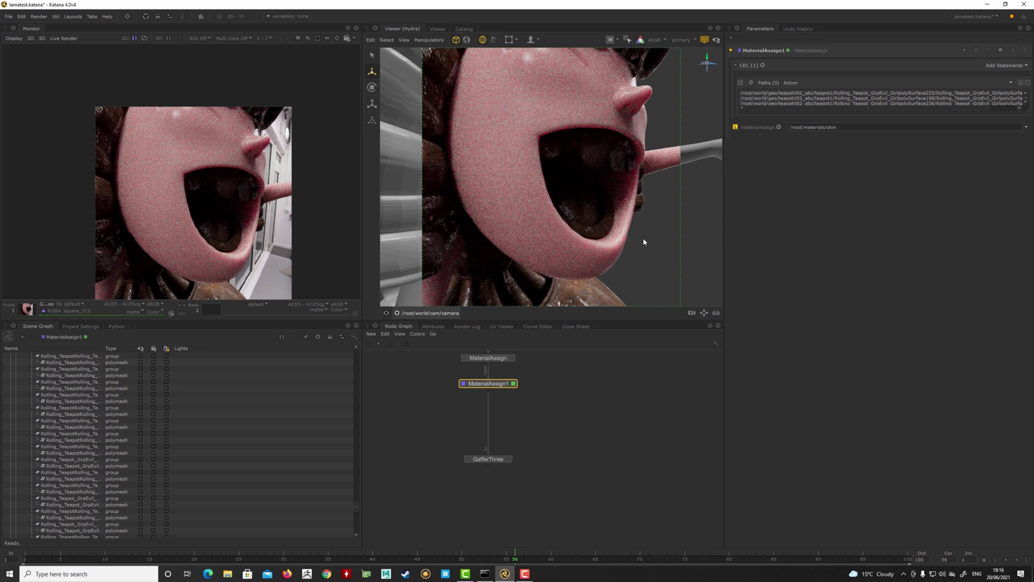
Start a live render from the GafferThree node to check the extended skin assignment.
left_click(495, 460)
right_click(496, 460)
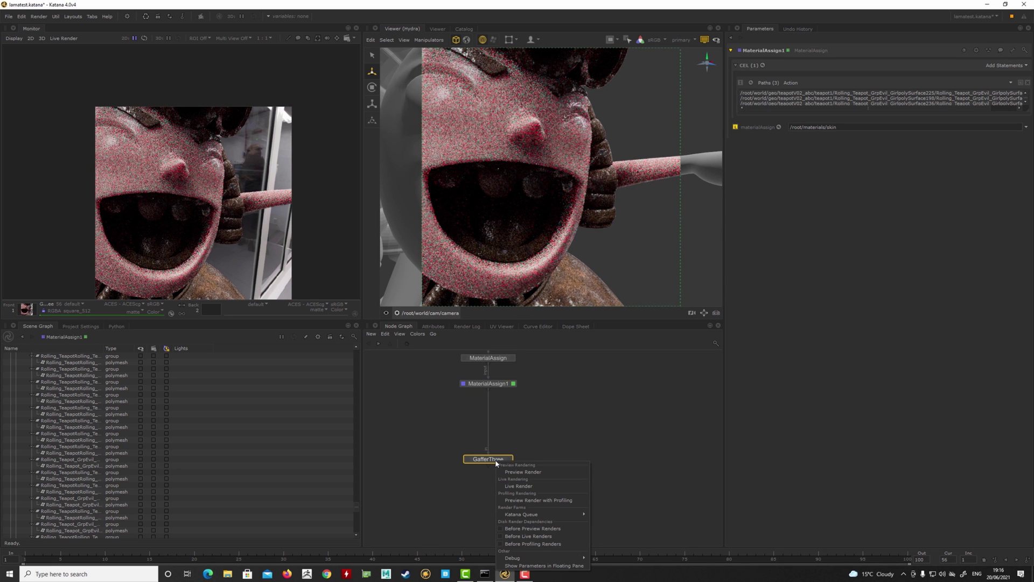
left_click(518, 486)
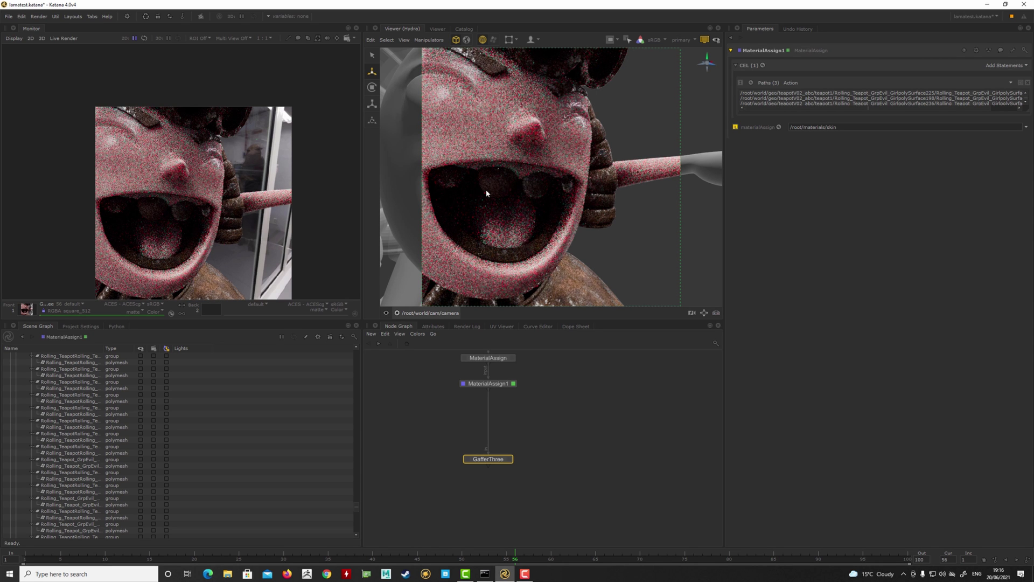
Select the lower teeth row and the four upper teeth in the character's mouth.
left_click(503, 266)
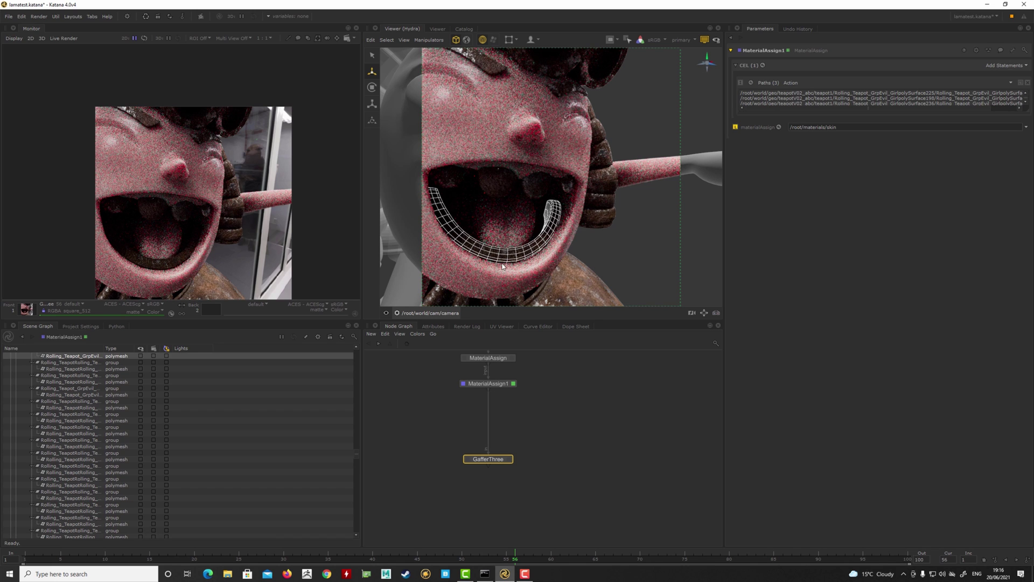
left_click(454, 182, "shift")
left_click(496, 180, "shift")
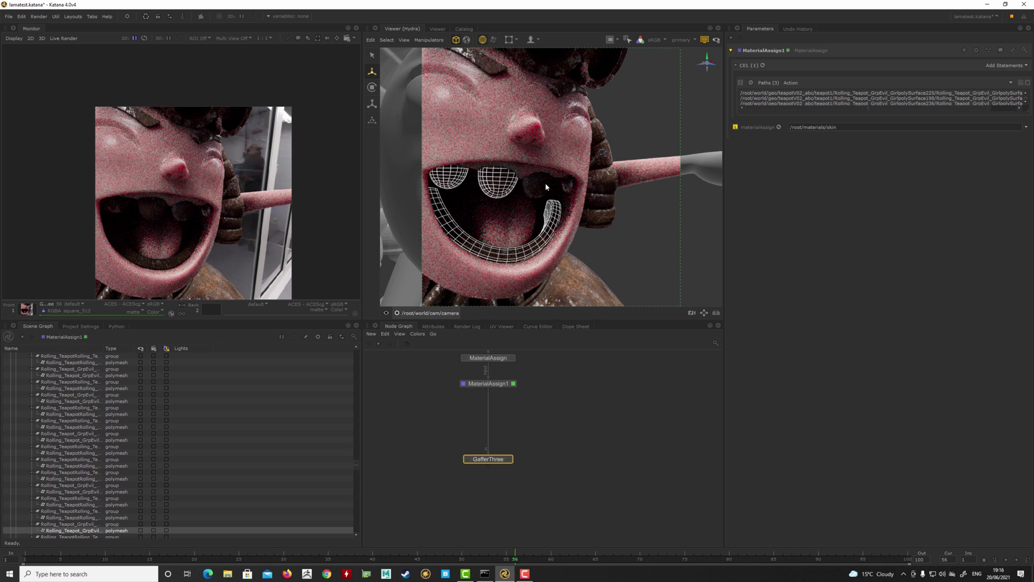
left_click(544, 183, "shift")
left_click(564, 184, "shift")
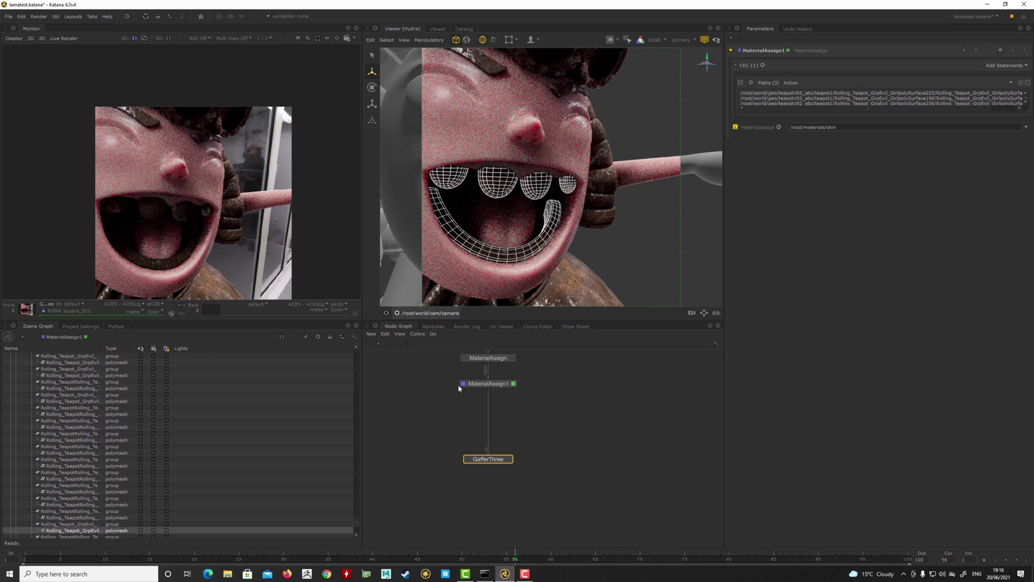
Add a network material named teeth to the CHARMATERIALS node alongside the skin material.
key("alt+Right")
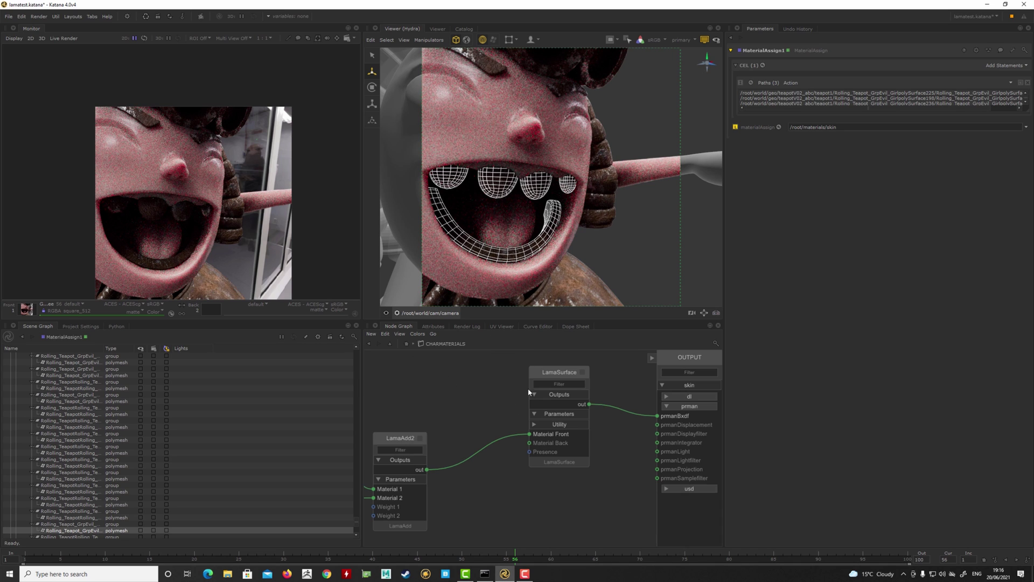
left_click(370, 344)
middle_click_drag(652, 354, 554, 498)
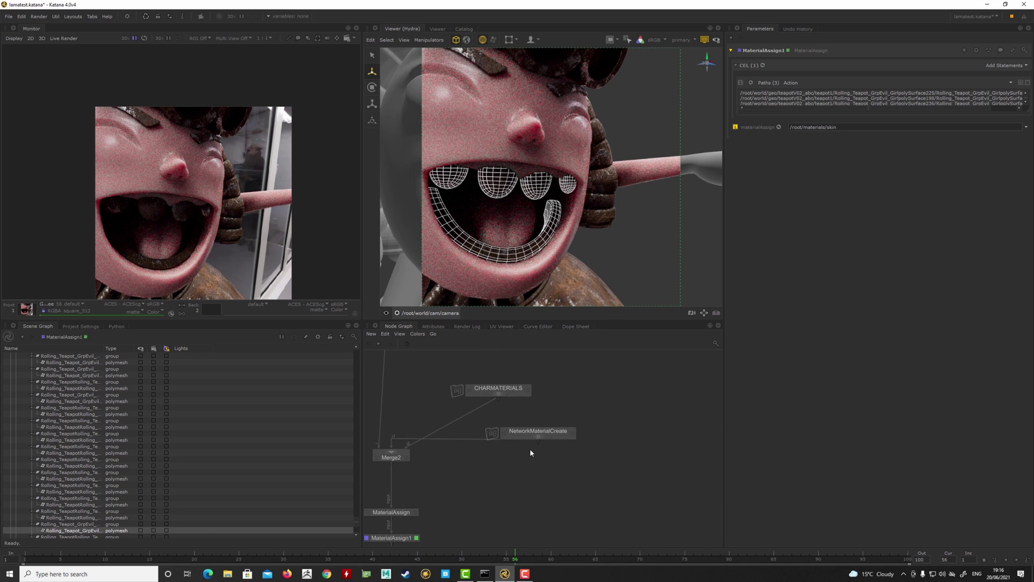
middle_click_drag(529, 448, 529, 462)
left_click(502, 405)
left_click_drag(502, 405, 503, 403)
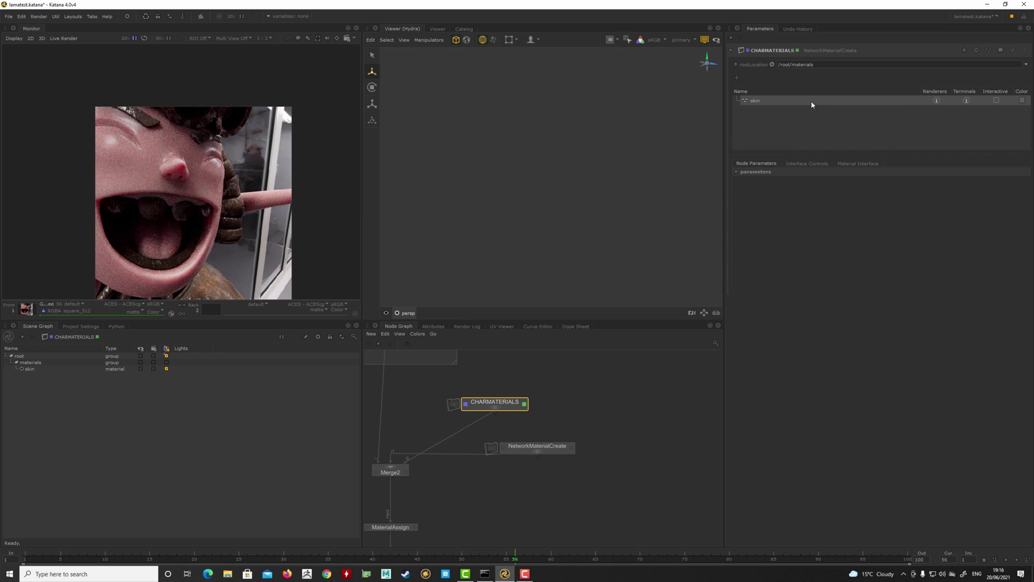
left_click(736, 78)
left_click(769, 91)
left_click(768, 112)
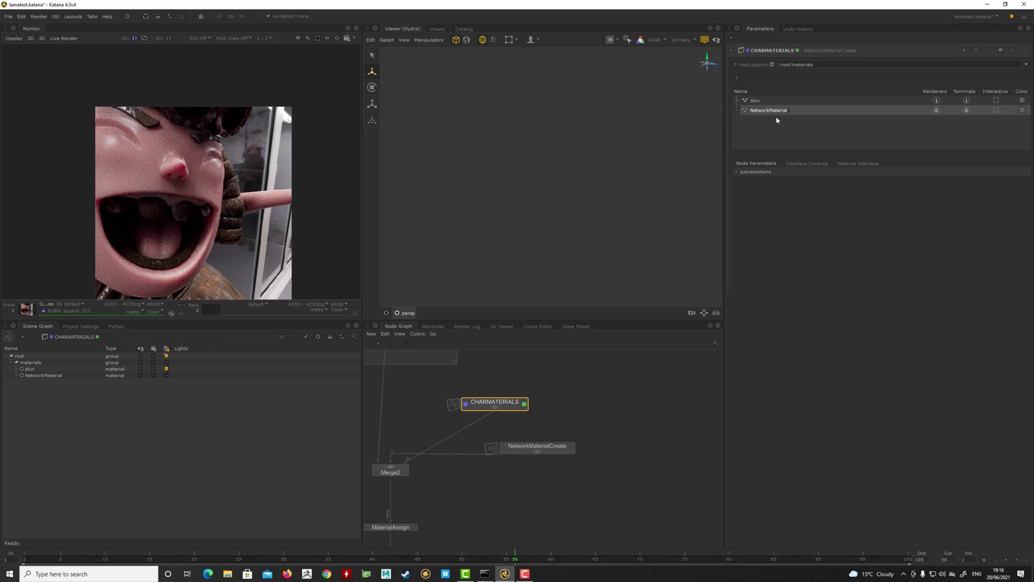
type("teeth")
key("Return")
Create a LamaSurface node and a LamaDiffuse node inside the CHARMATERIALS network for the teeth material.
left_click(495, 408)
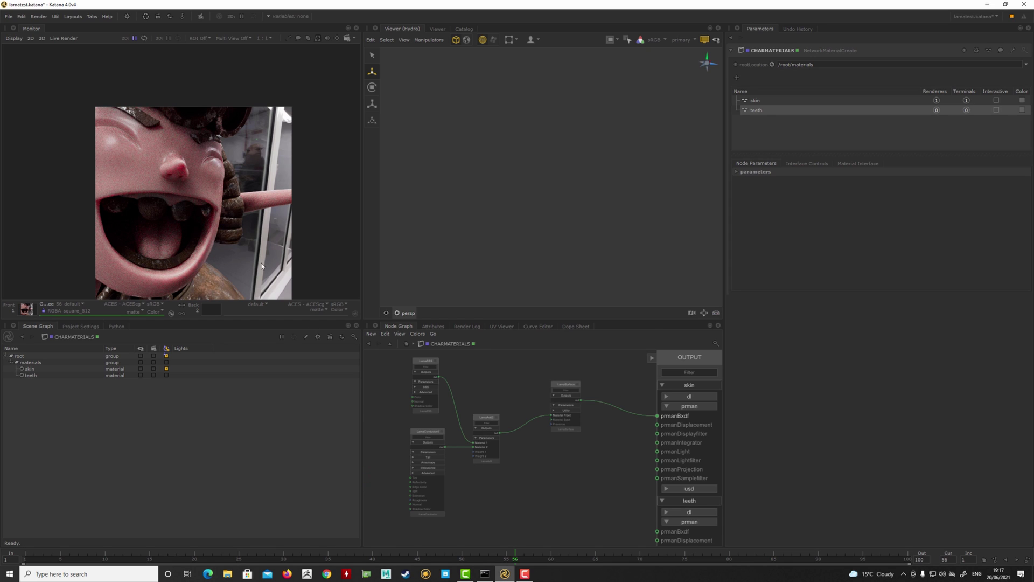
middle_click_drag(502, 509, 445, 487)
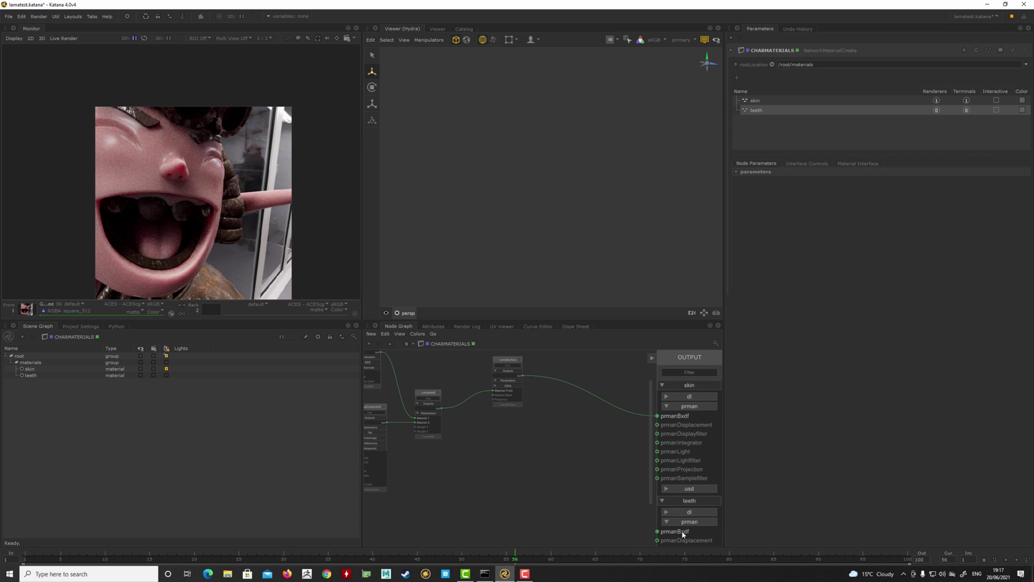
middle_click_drag(613, 522, 621, 501)
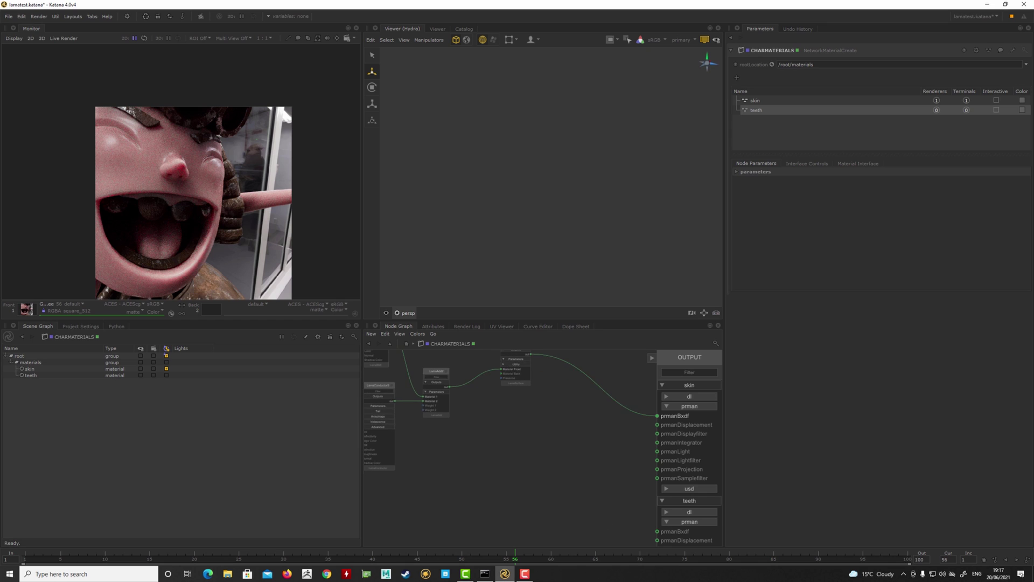
key("Tab")
type("lama")
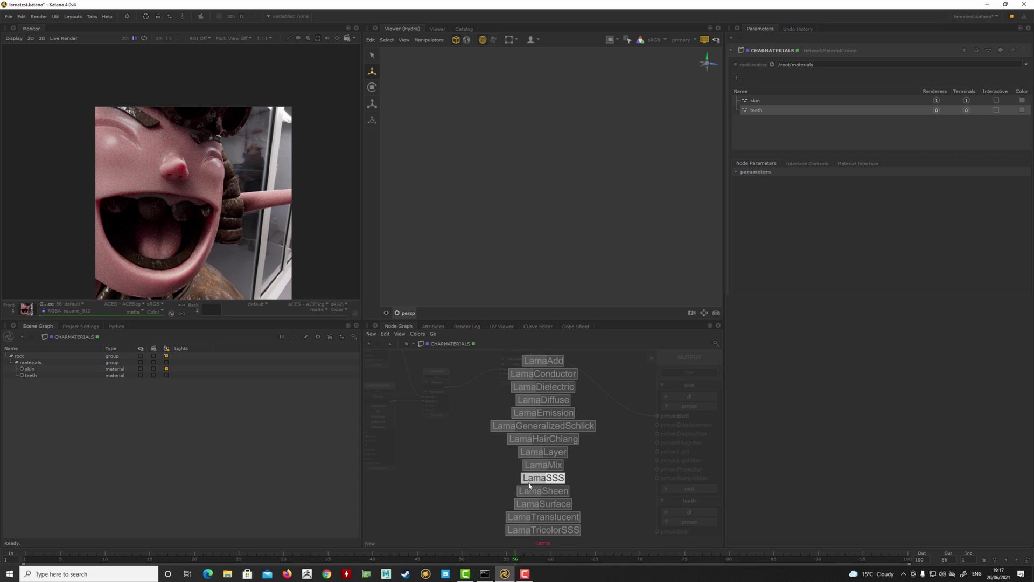
type("s")
left_click(528, 483)
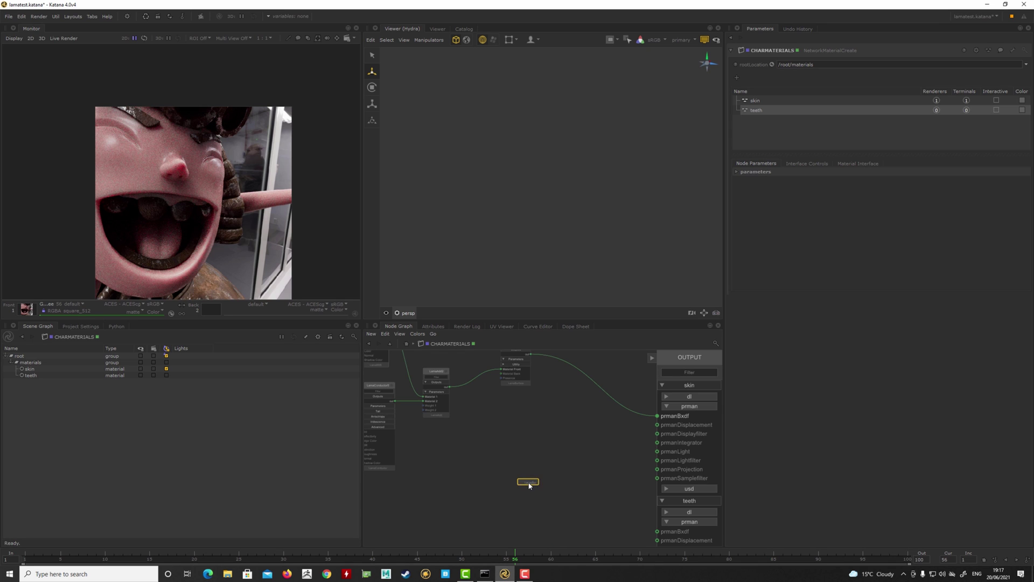
key("Tab")
type("lama")
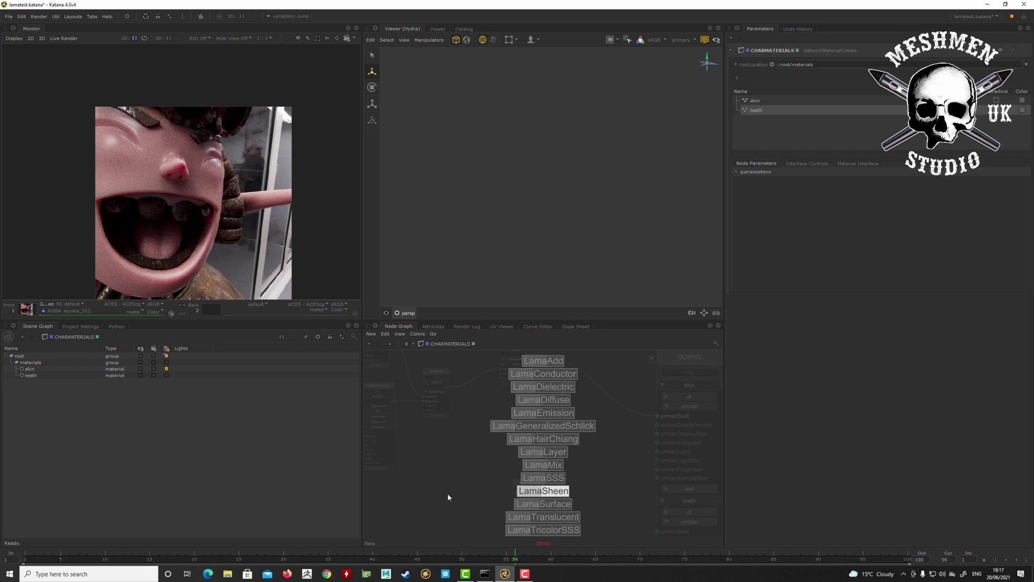
type("d")
left_click(448, 497)
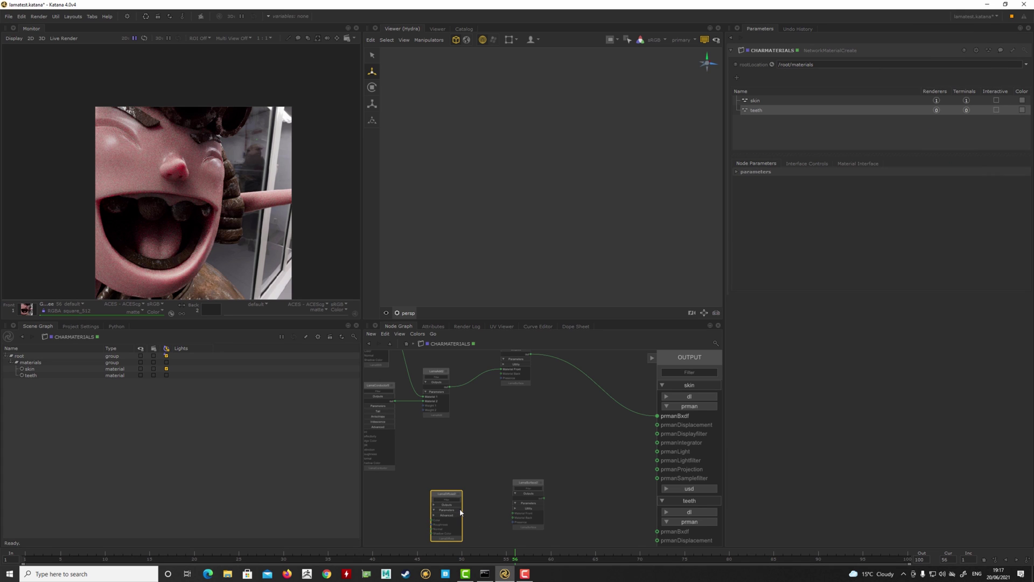
Wire up the teeth shaders, connecting LamaSurface2's output to the teeth material's prmanBxdf.
scroll(463, 514, "up", 5)
middle_click_drag(392, 471, 471, 491)
scroll(527, 502, "down", 2)
left_click(445, 489)
left_click_drag(494, 508, 500, 454)
middle_click_drag(621, 402, 528, 494)
left_click_drag(527, 493, 656, 532)
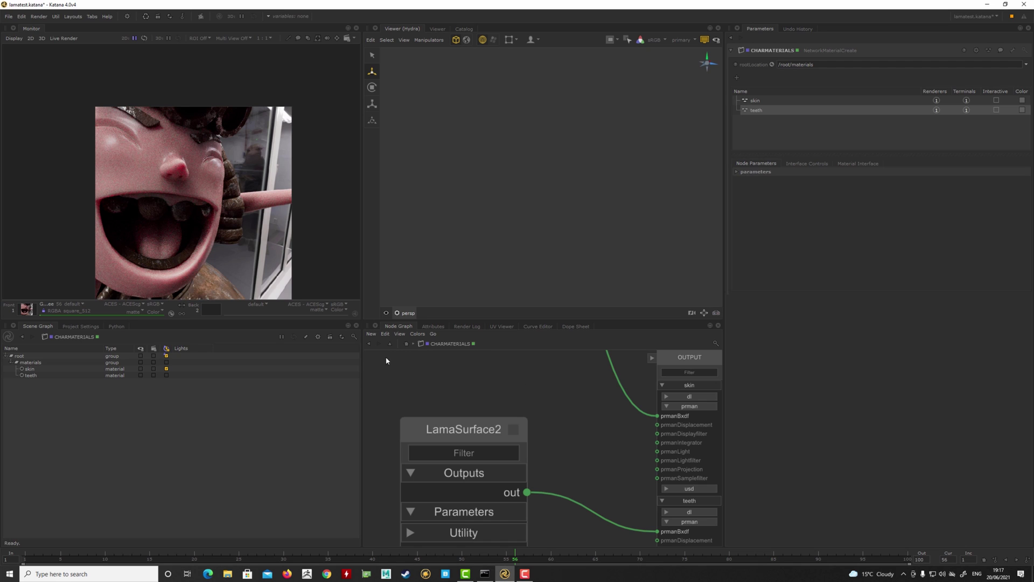
Insert a new MaterialAssign node between MaterialAssign1 and GafferThree and make it both the edited and the viewed node.
left_click(370, 344)
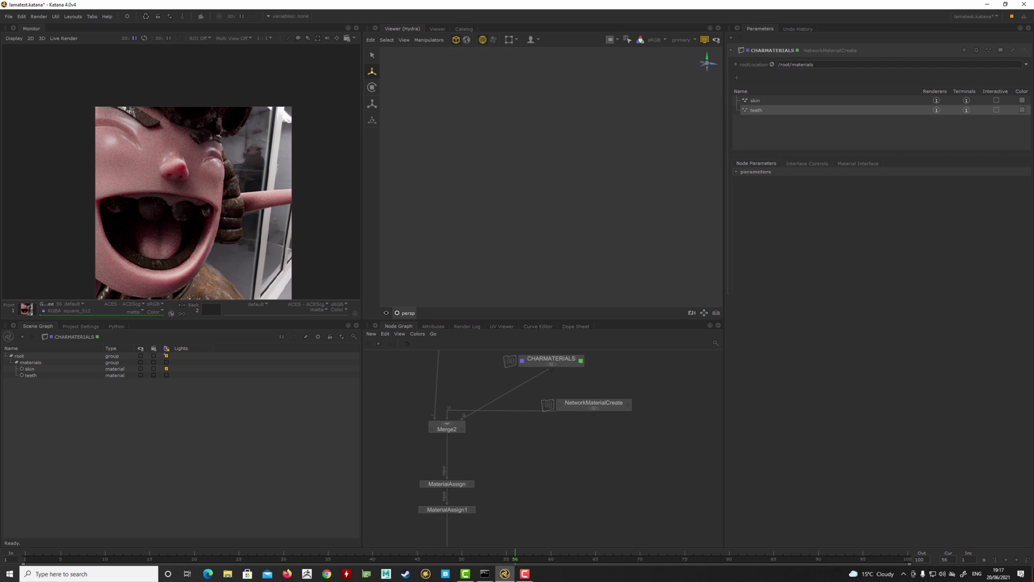
left_click_drag(466, 466, 466, 463)
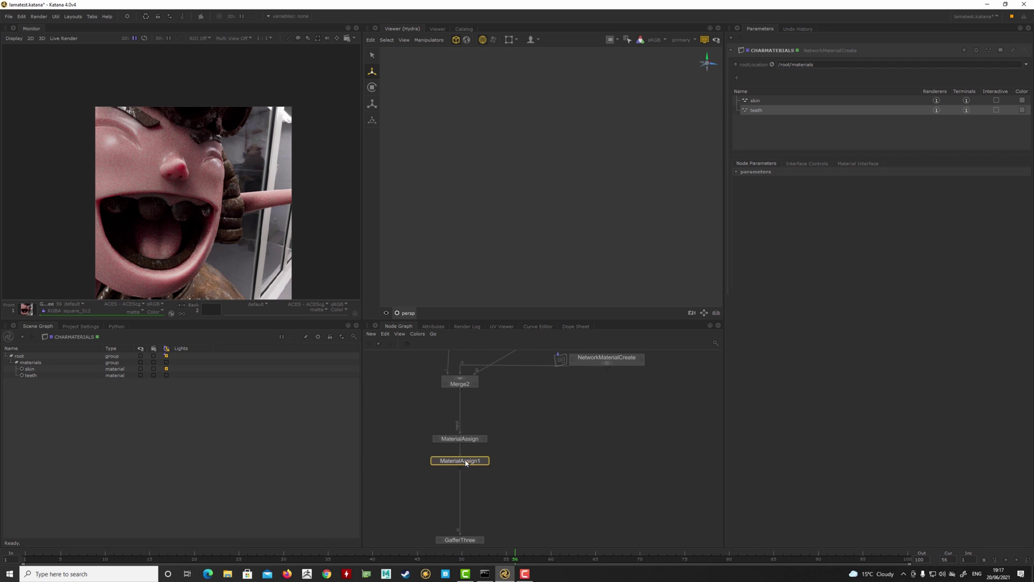
key("ctrl+v")
left_click(471, 483)
left_click(460, 487)
key("e")
key("v")
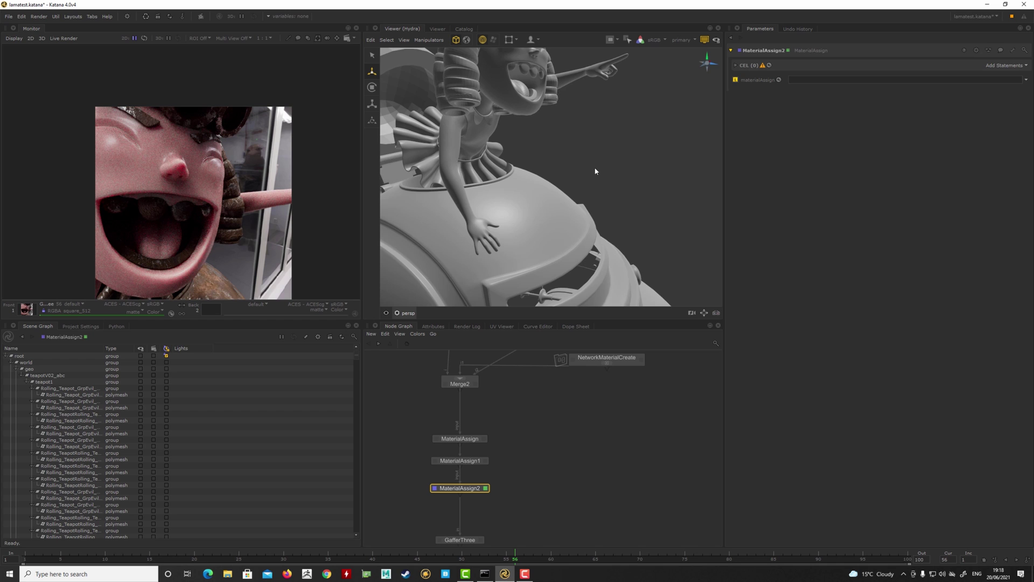
Add the upper teeth and the lower teeth row to MaterialAssign2's paths and assign them /root/materials/teeth.
left_click_drag(595, 171, 529, 173, "alt")
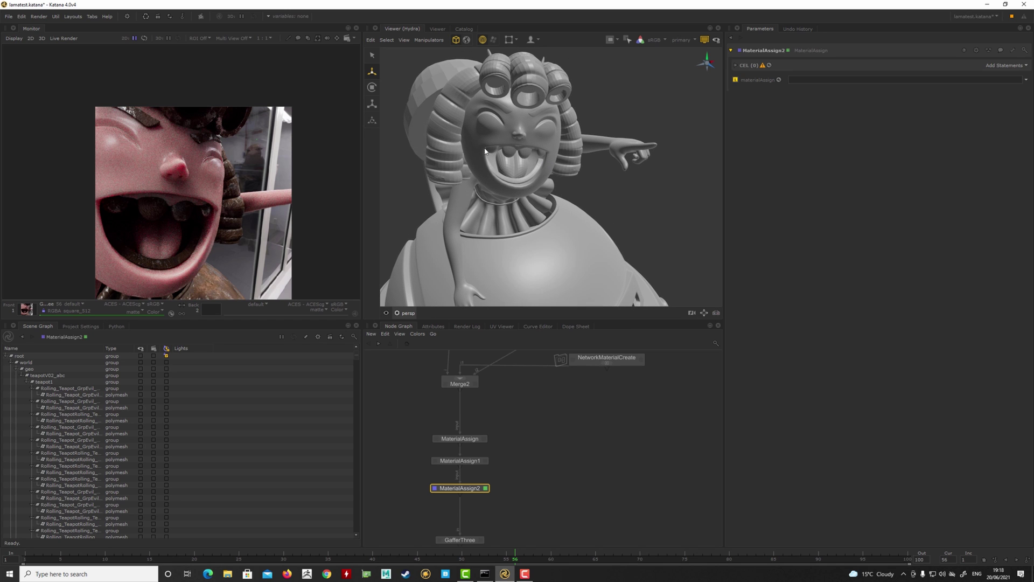
left_click(508, 155)
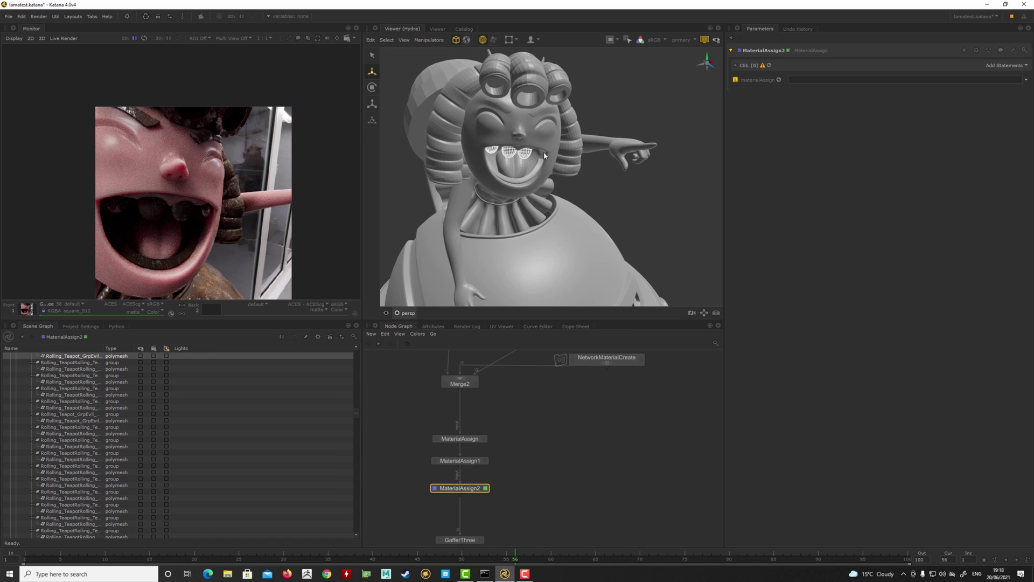
left_click(534, 171, "shift")
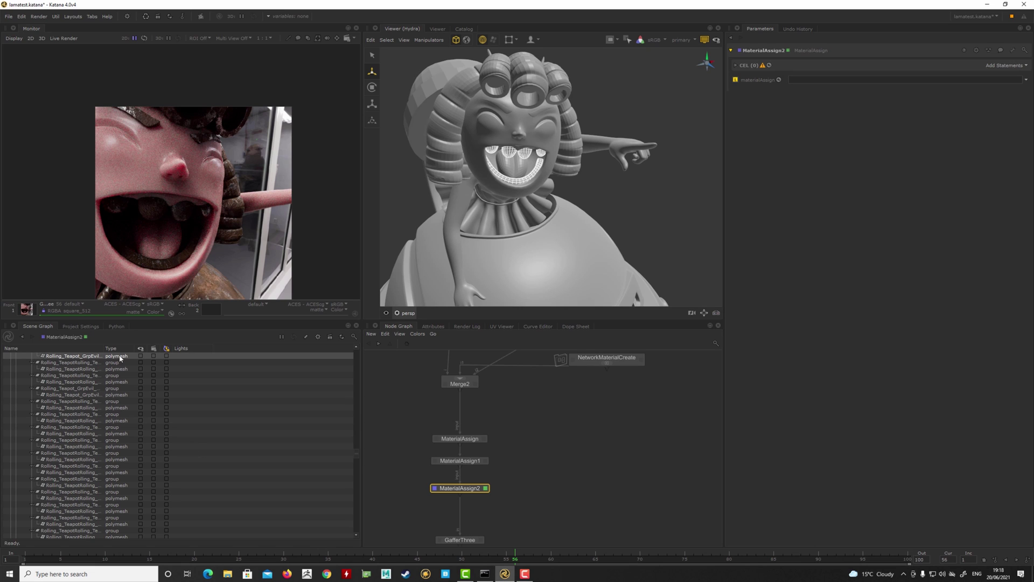
left_click_drag(119, 357, 1006, 67)
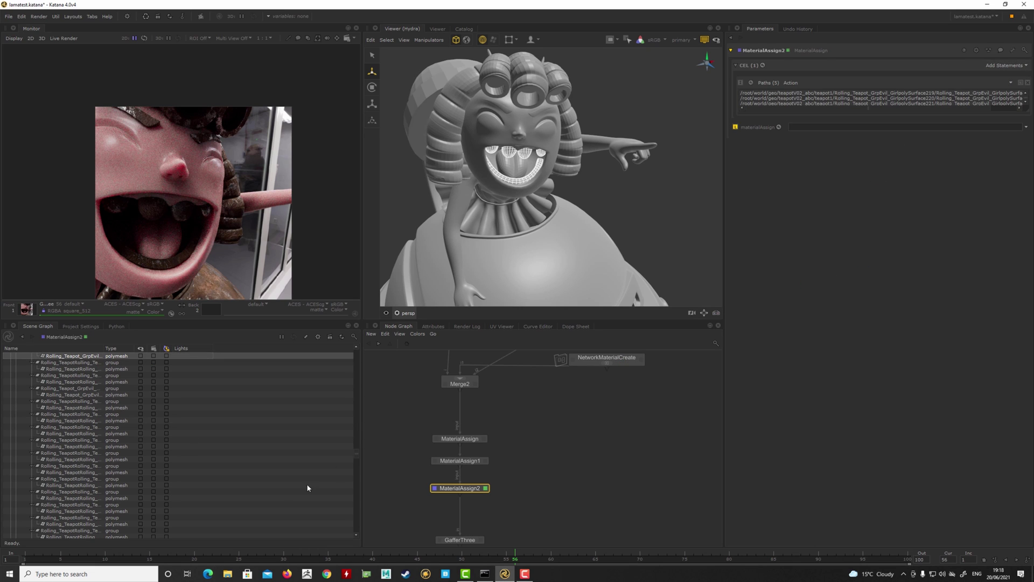
left_click_drag(357, 457, 363, 530)
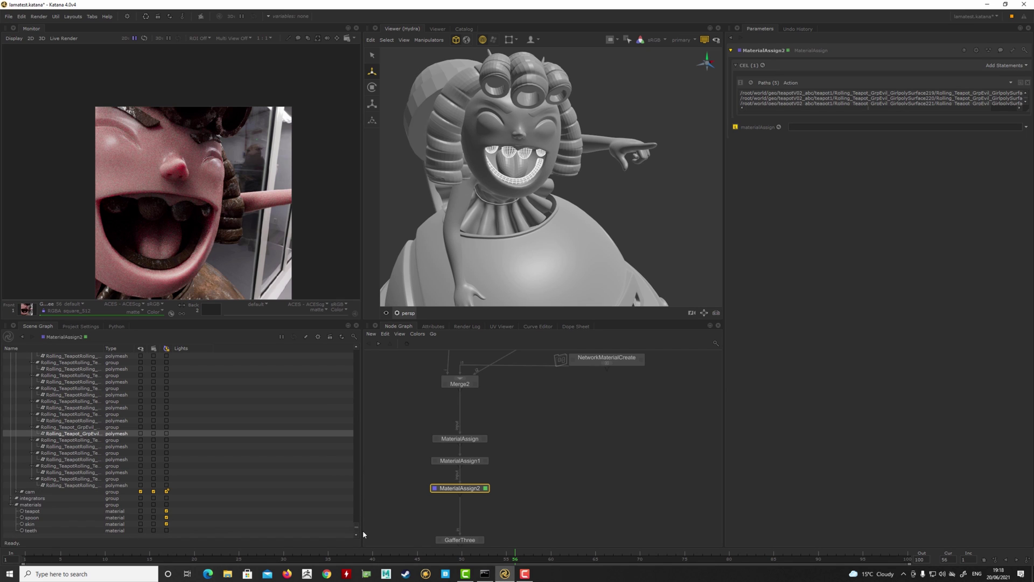
left_click_drag(25, 534, 821, 129)
Launch a new live render from GafferThree with the teeth material assigned.
middle_click_drag(605, 450, 614, 415)
right_click(483, 504)
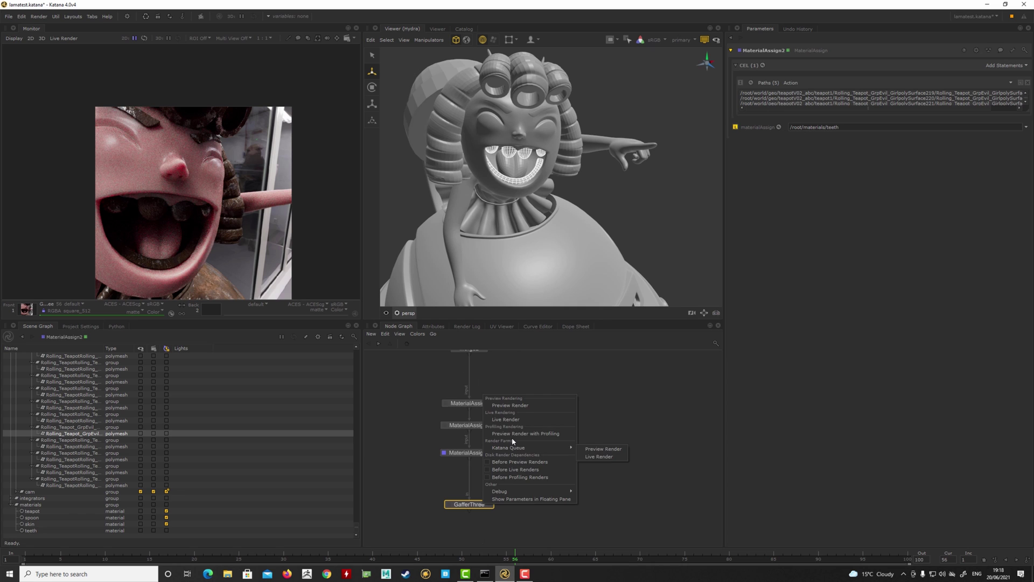
left_click(509, 420)
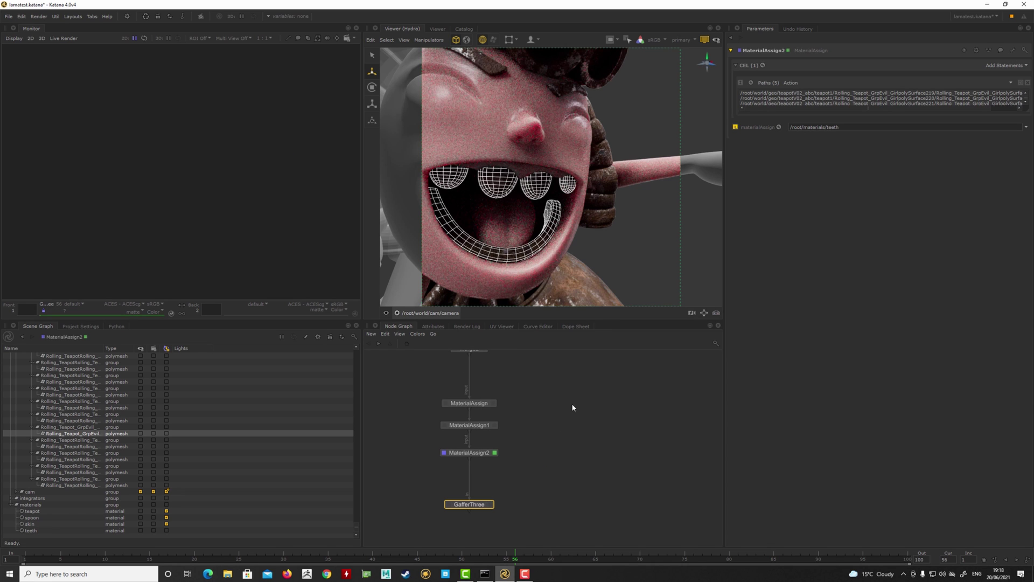
Open LamaSurface2 inside CHARMATERIALS for editing and turn on live render updates for the teeth material.
middle_click_drag(581, 381, 515, 540)
left_click(506, 446)
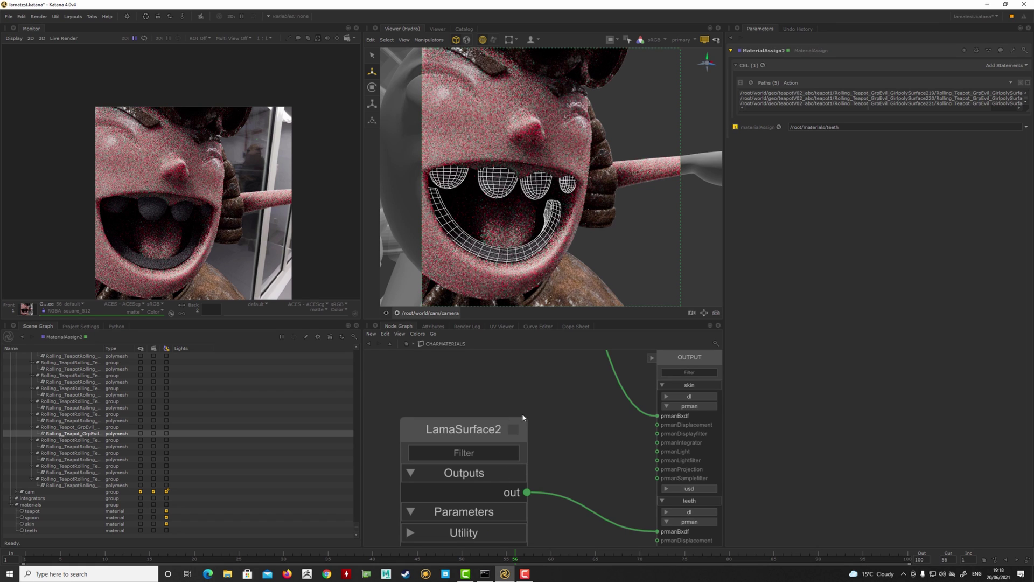
double_click(474, 429)
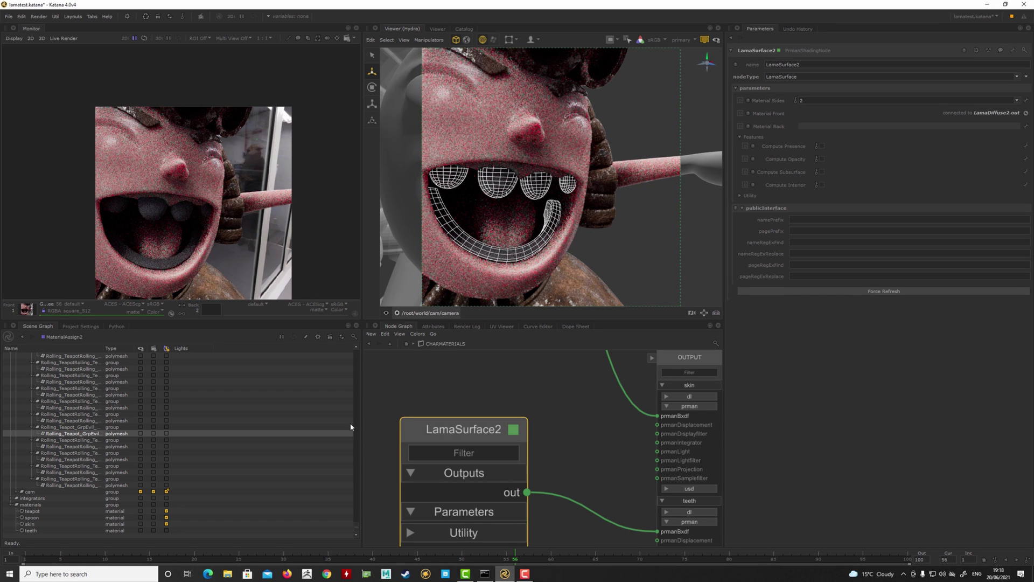
left_click(166, 530)
scroll(479, 429, "down", 3)
Set LamaDiffuse2's color to a bright white of 1.7547 on all three channels.
middle_click_drag(479, 429, 642, 419)
left_click(482, 439)
double_click(482, 439)
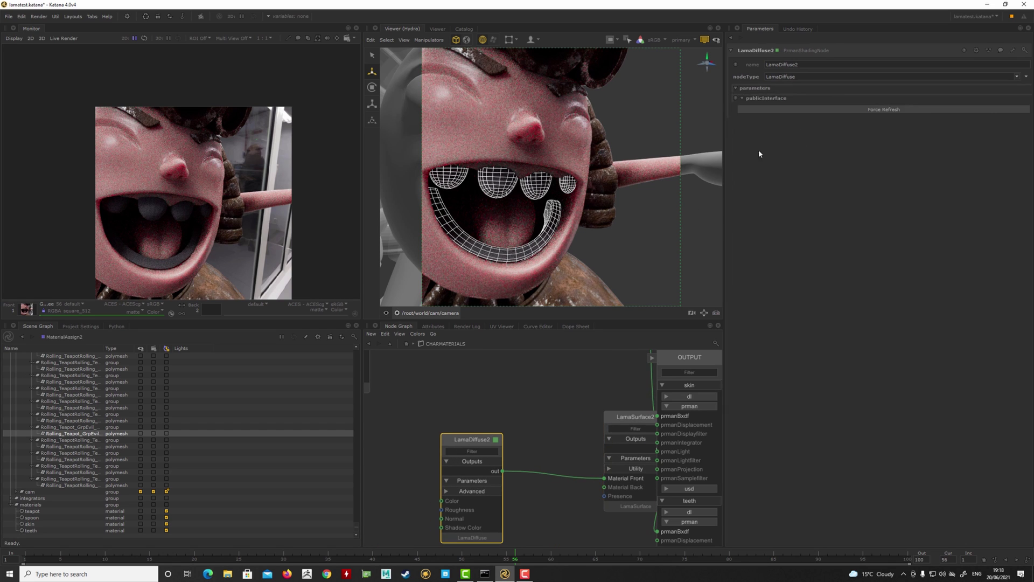
left_click(811, 101)
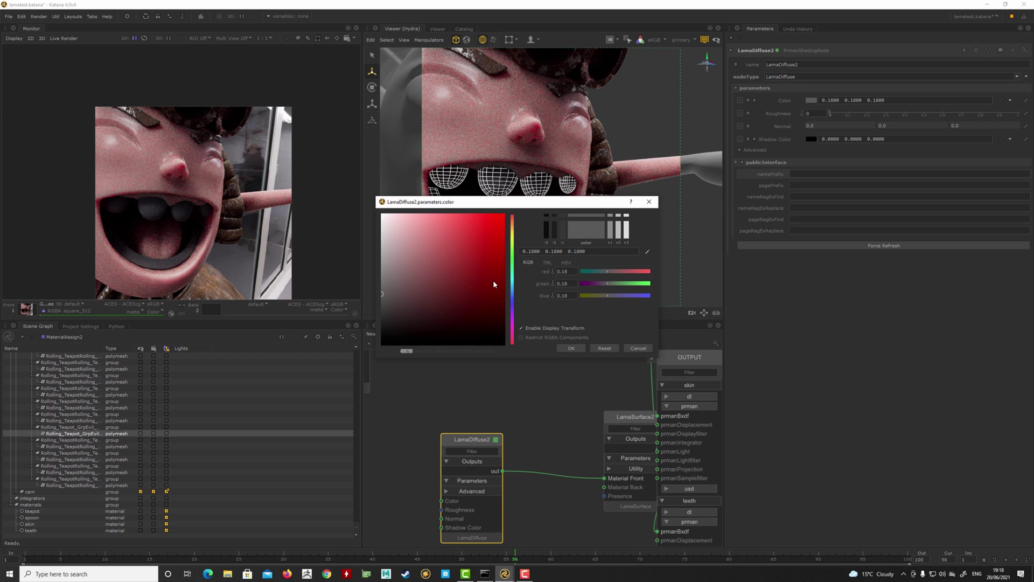
left_click_drag(391, 230, 591, 232)
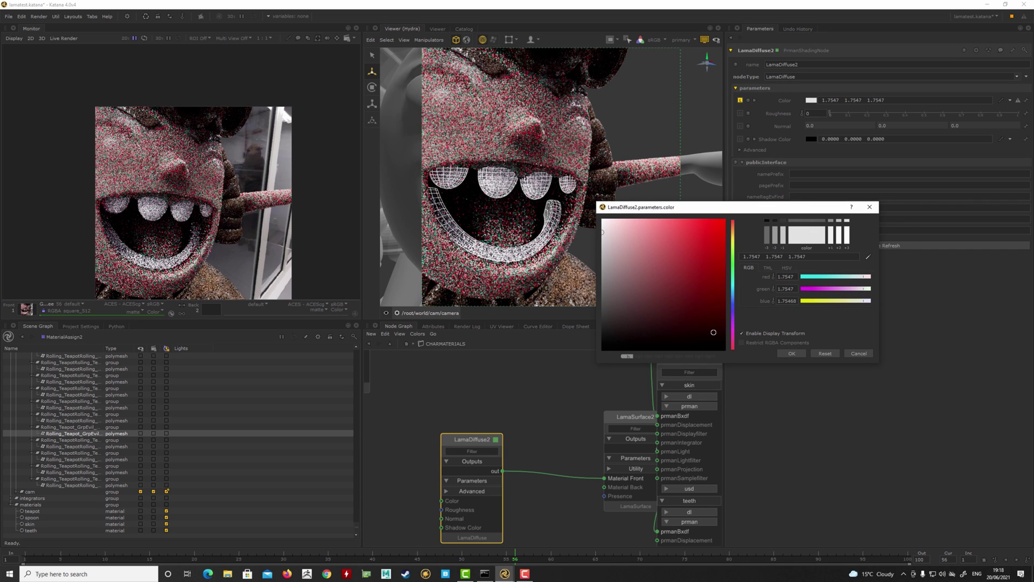
left_click(791, 353)
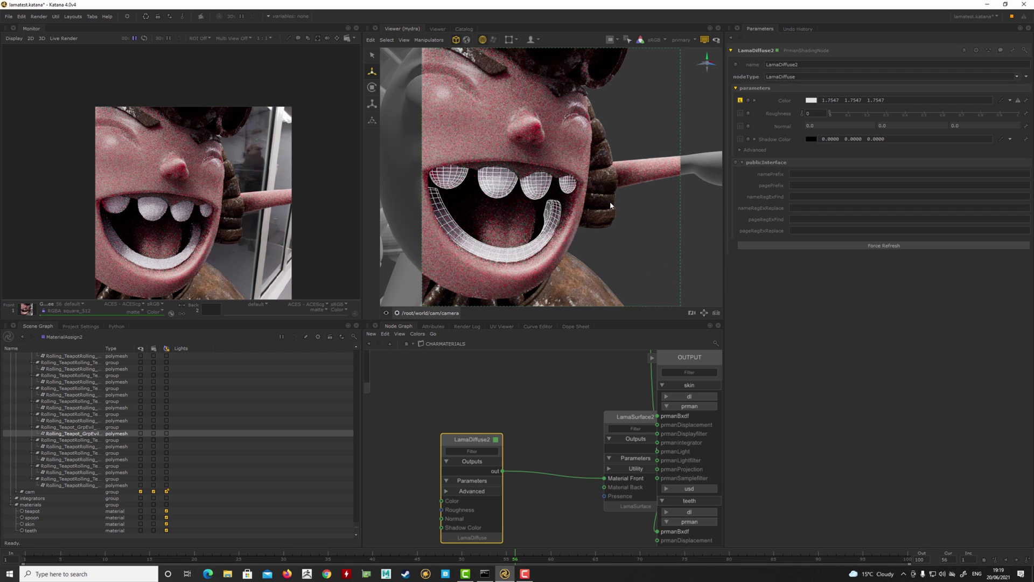
Make room beside LamaDiffuse2 and insert a LamaAdd node on its connection to LamaSurface2.
left_click(506, 456)
left_click_drag(445, 444, 361, 447)
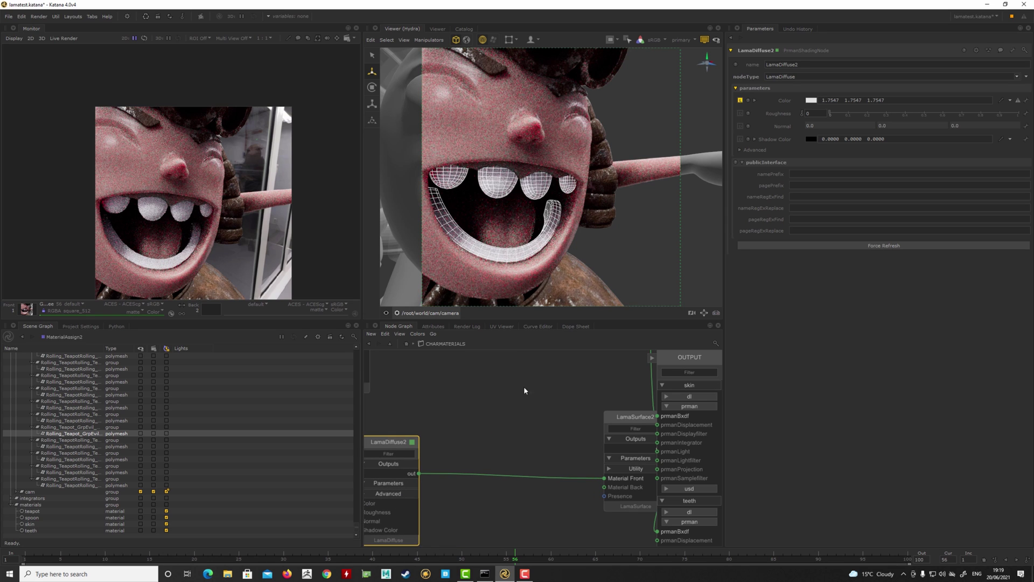
left_click(513, 436)
middle_click_drag(462, 446, 504, 430)
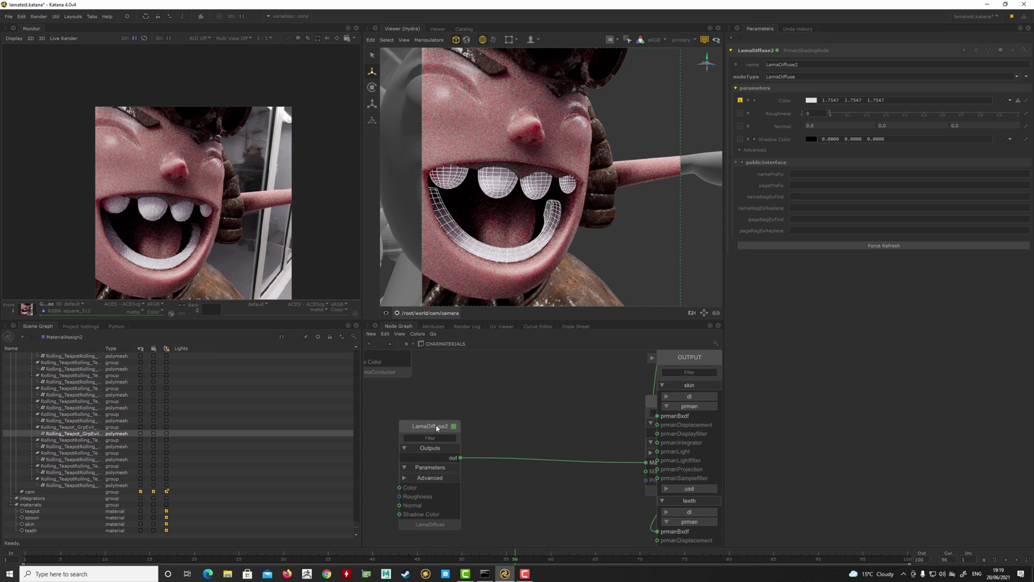
key("Tab")
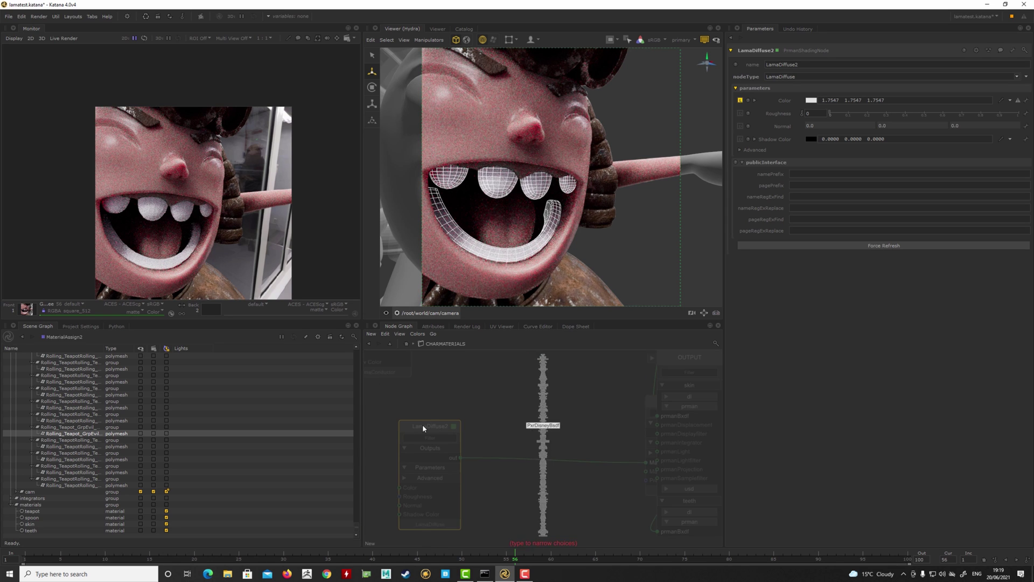
type("lamaadd")
key("Return")
left_click(531, 447)
Connect LamaConductor5's output to Material 2 of the teeth LamaAdd3 node and set its Weight 2 to 1.
middle_click_drag(467, 387, 468, 429)
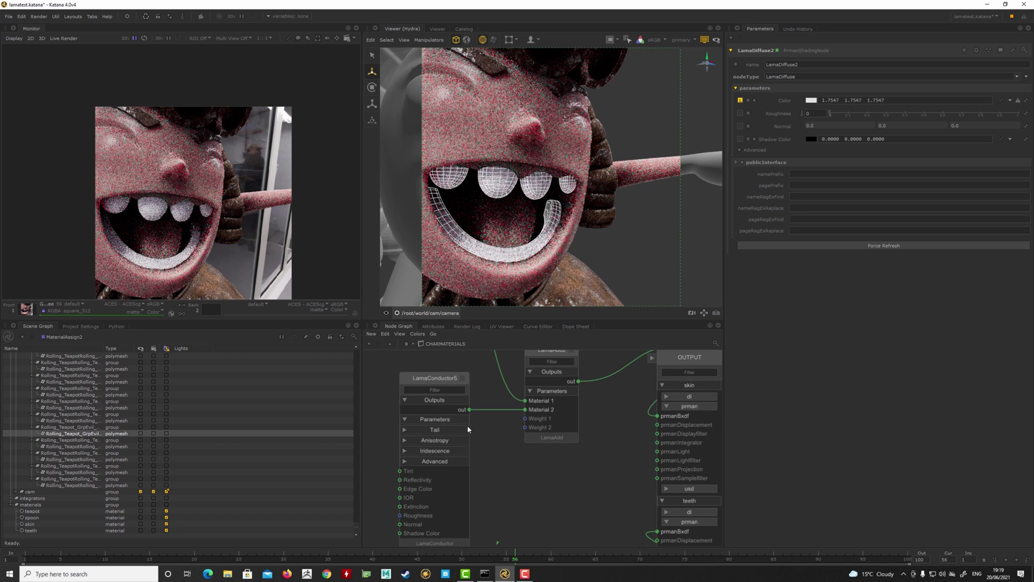
left_click(469, 410)
middle_click_drag(538, 521, 474, 359)
left_click(537, 478)
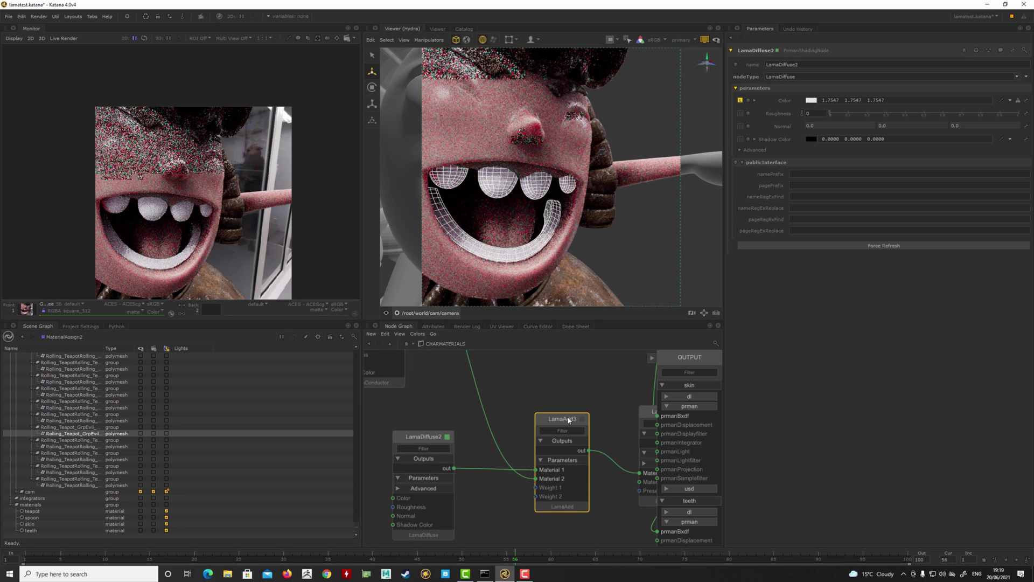
double_click(568, 420)
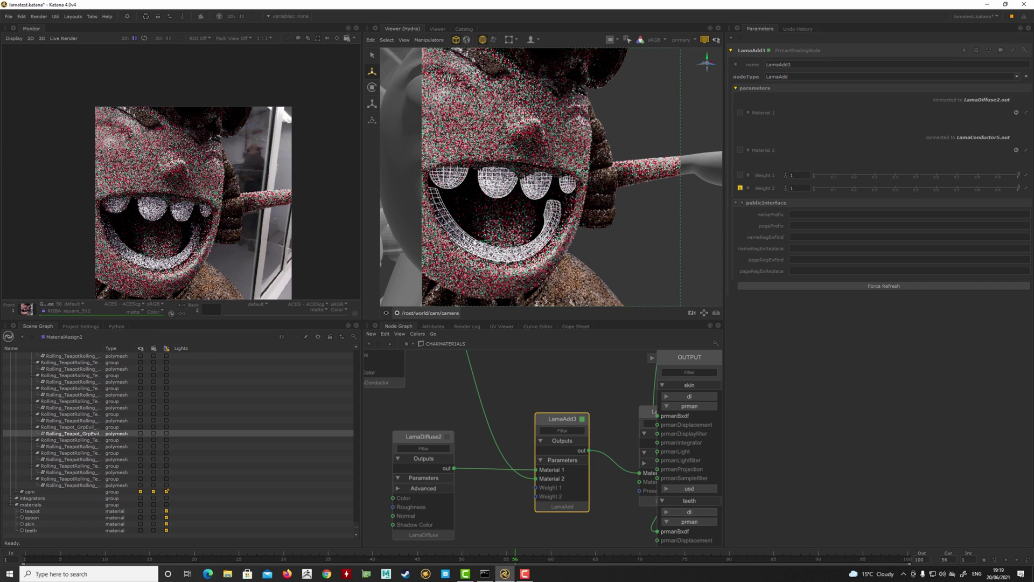
Make CHARMATERIALS the edited and viewed node and add a new material named dress to it.
left_click(607, 257)
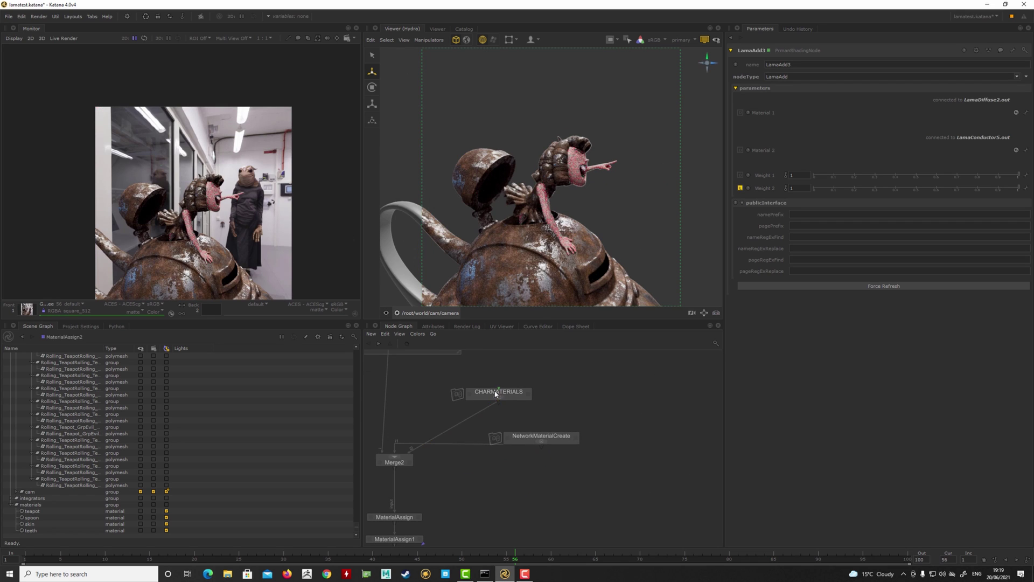
left_click(503, 386)
key("e")
key("v")
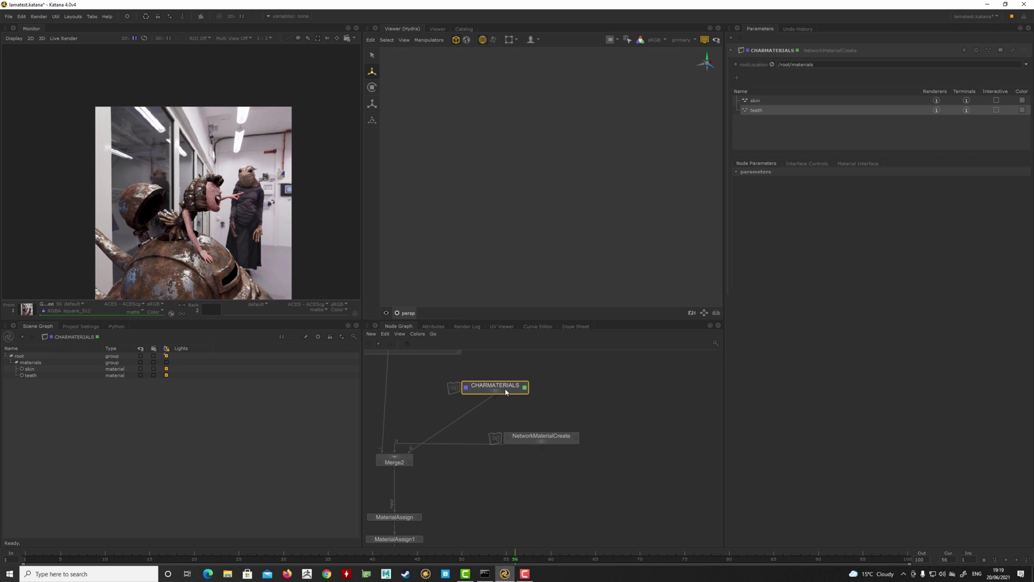
left_click(736, 77)
type("dress")
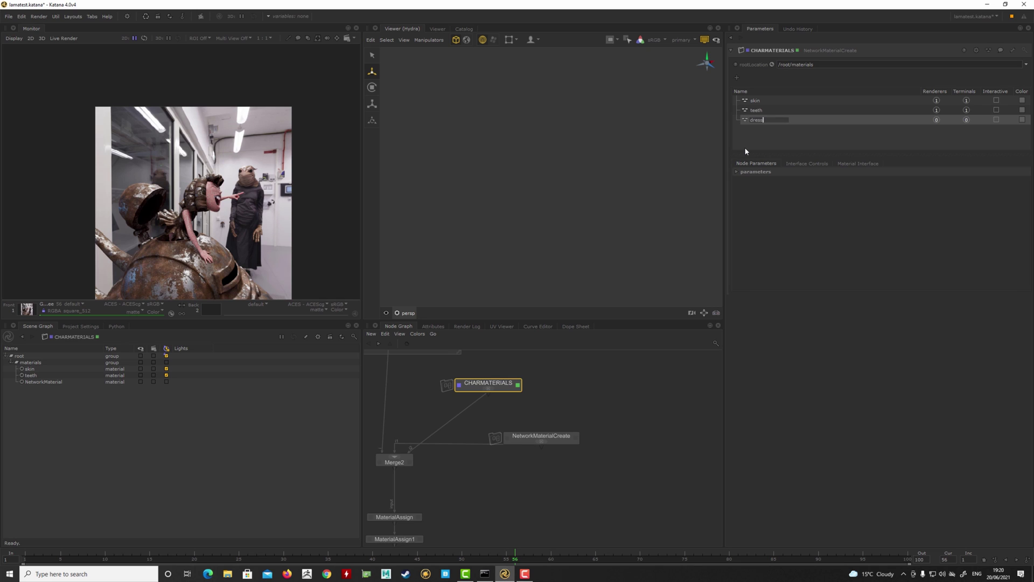
key("Return")
Insert a new MaterialAssign node between MaterialAssign2 and GafferThree and make it the edited and viewed node.
middle_click_drag(482, 496, 502, 434)
left_click(439, 462)
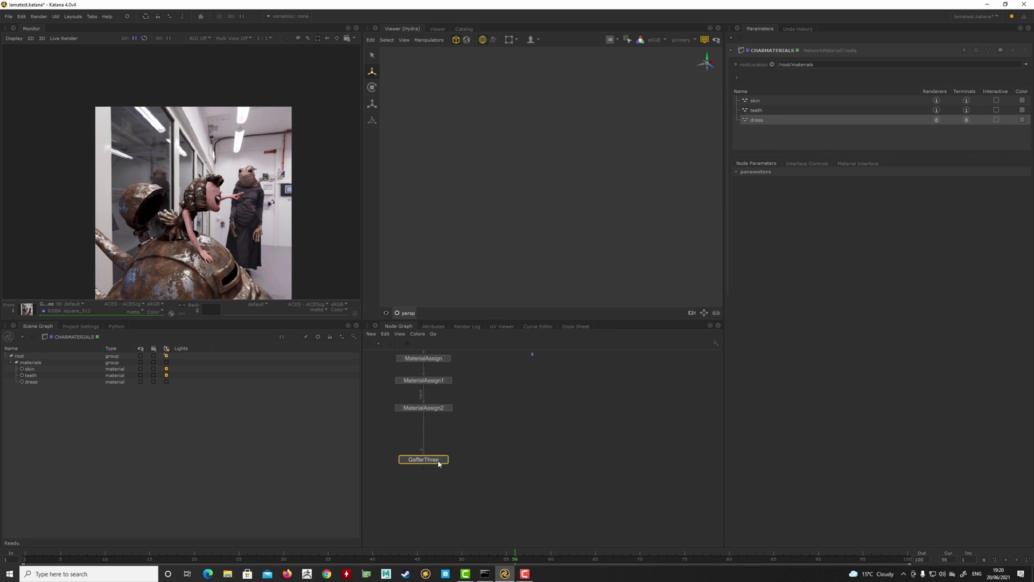
left_click_drag(439, 462, 438, 499)
left_click(459, 452)
left_click(442, 408)
key("Tab")
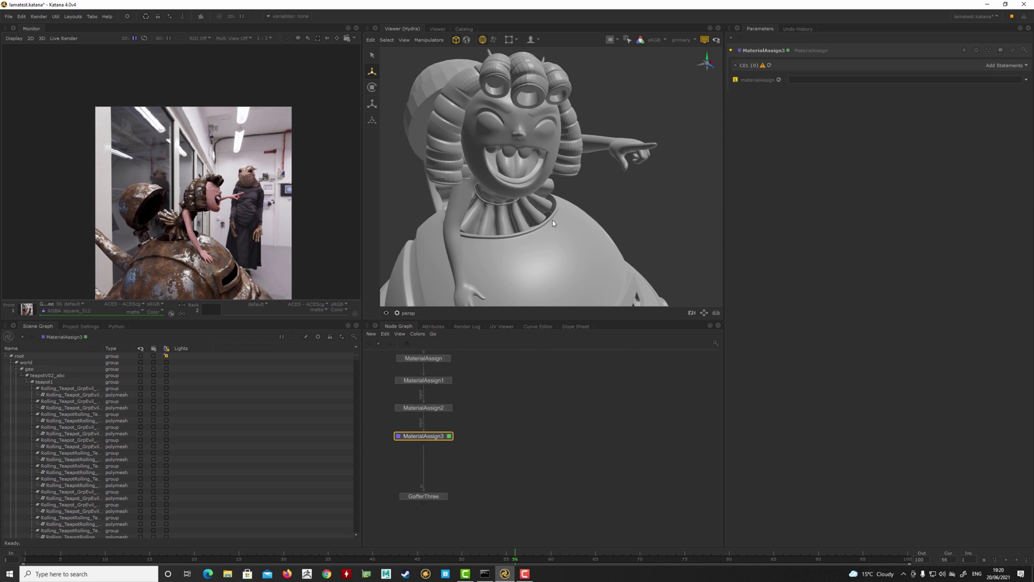
Add the character's dress meshes to MaterialAssign3's paths and assign them /root/materials/dress.
left_click_drag(552, 219, 560, 172, "alt")
left_click(513, 204)
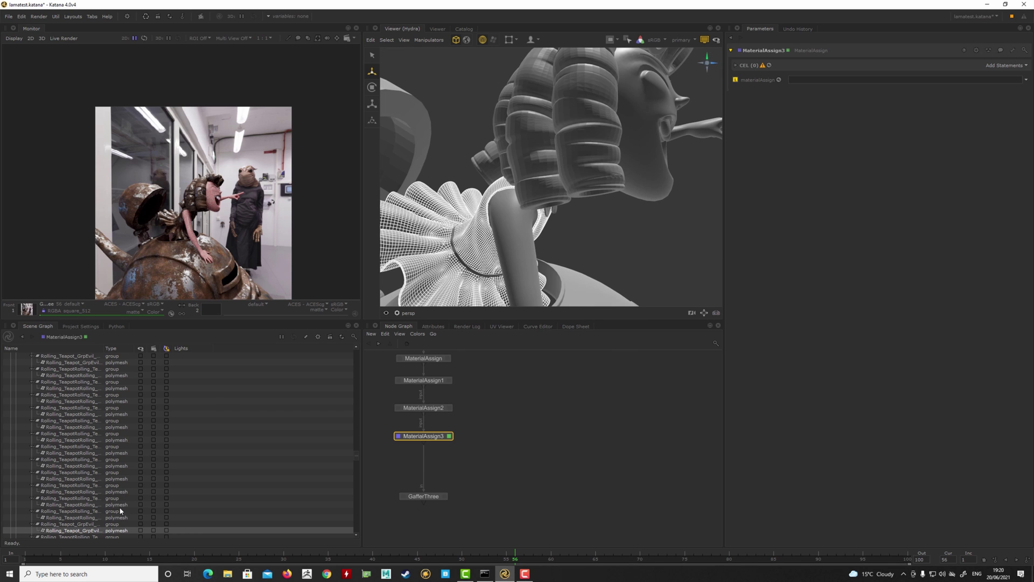
middle_click_drag(116, 531, 1007, 67)
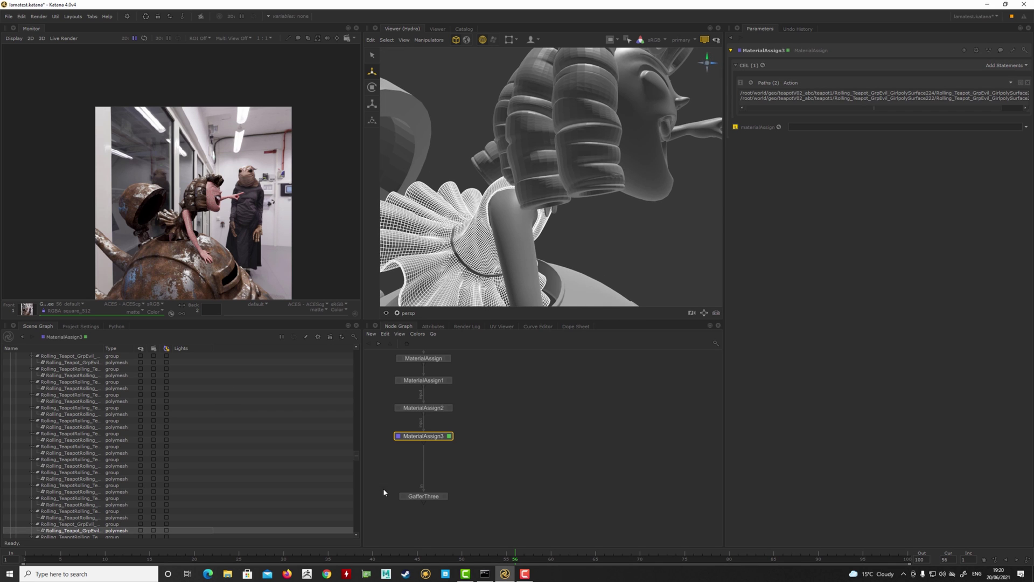
left_click_drag(354, 455, 357, 536)
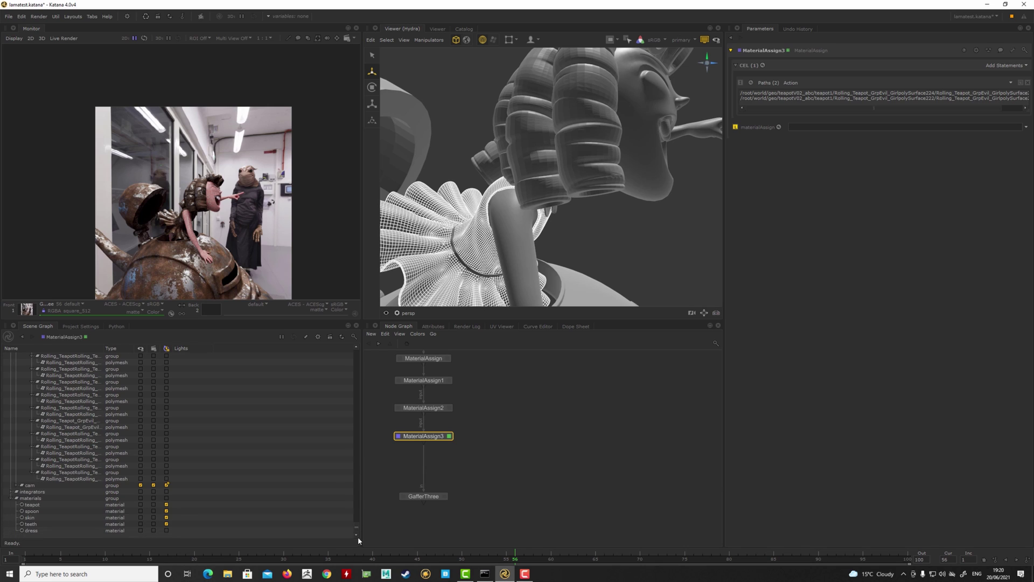
left_click(33, 530)
middle_click_drag(33, 530, 830, 129)
middle_click_drag(466, 445, 456, 452)
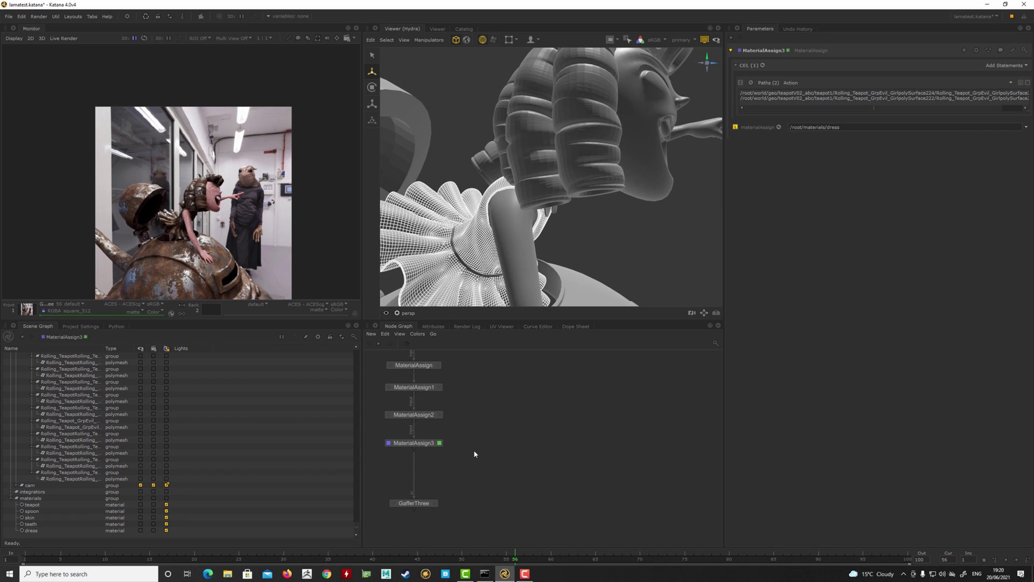
Create a LamaSurface node inside CHARMATERIALS and connect its output to the dress material's prmanBxdf.
left_click(433, 446)
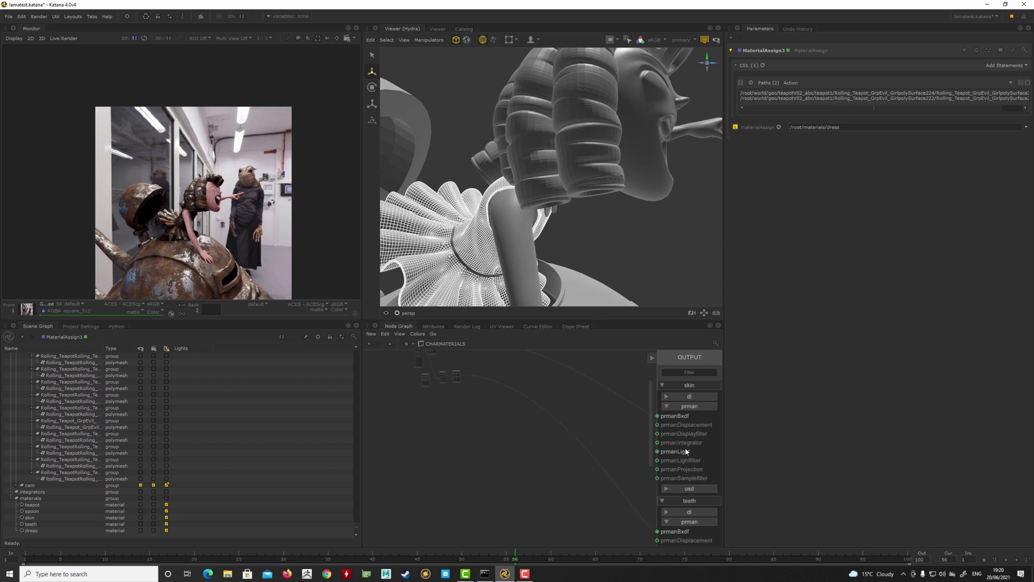
scroll(686, 452, "down", 5)
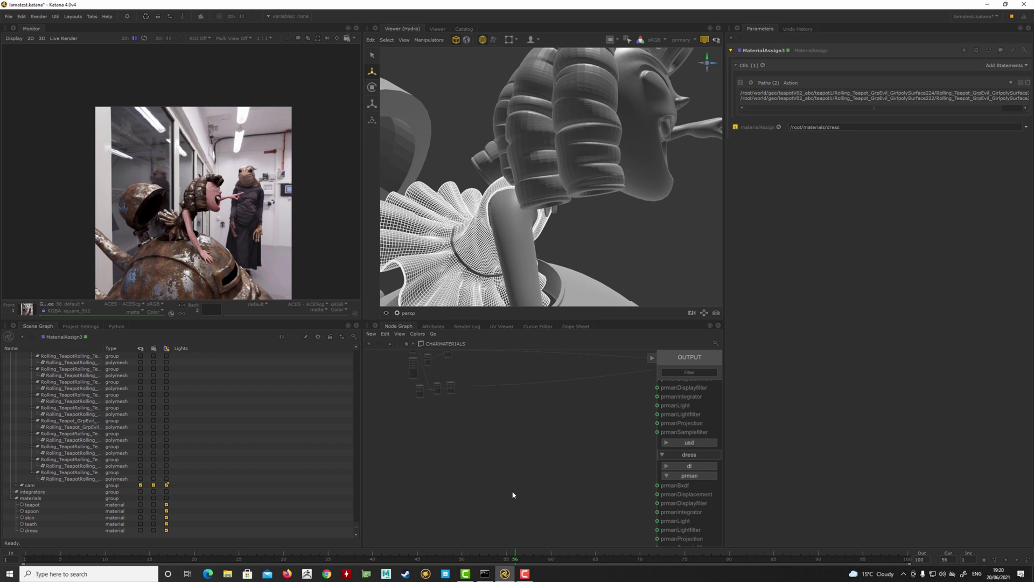
key("Tab")
type("lamas")
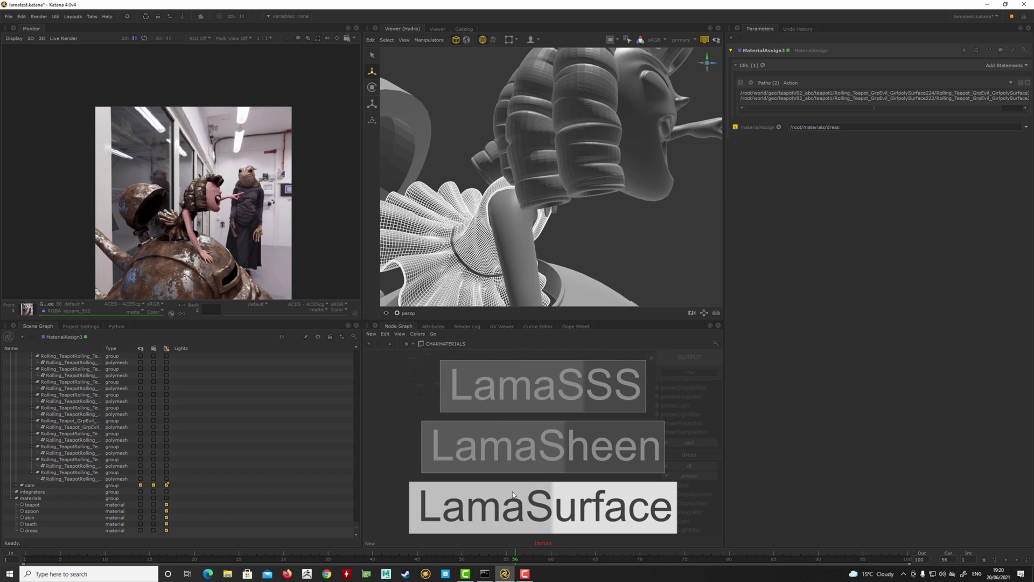
left_click(513, 494)
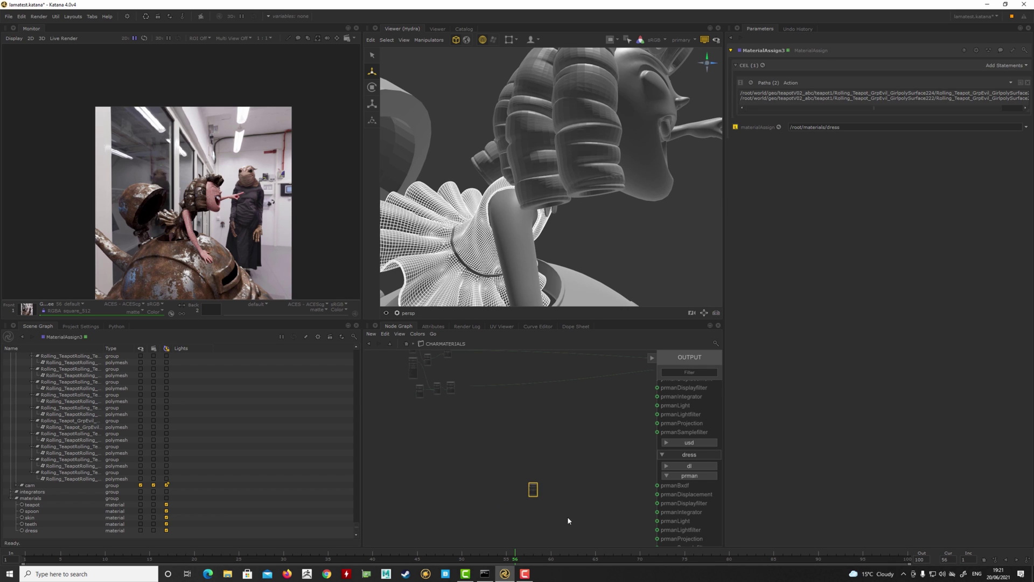
scroll(563, 518, "up", 5)
left_click_drag(477, 399, 657, 485)
Return to the main node graph and launch a new live render from GafferThree.
left_click(369, 344)
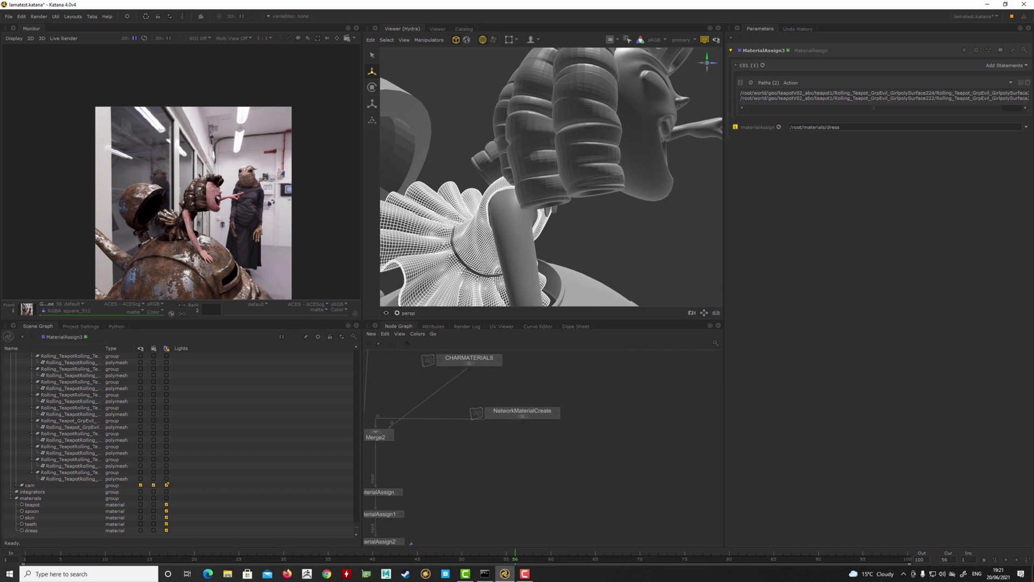
middle_click_drag(412, 543, 483, 430)
right_click(451, 517)
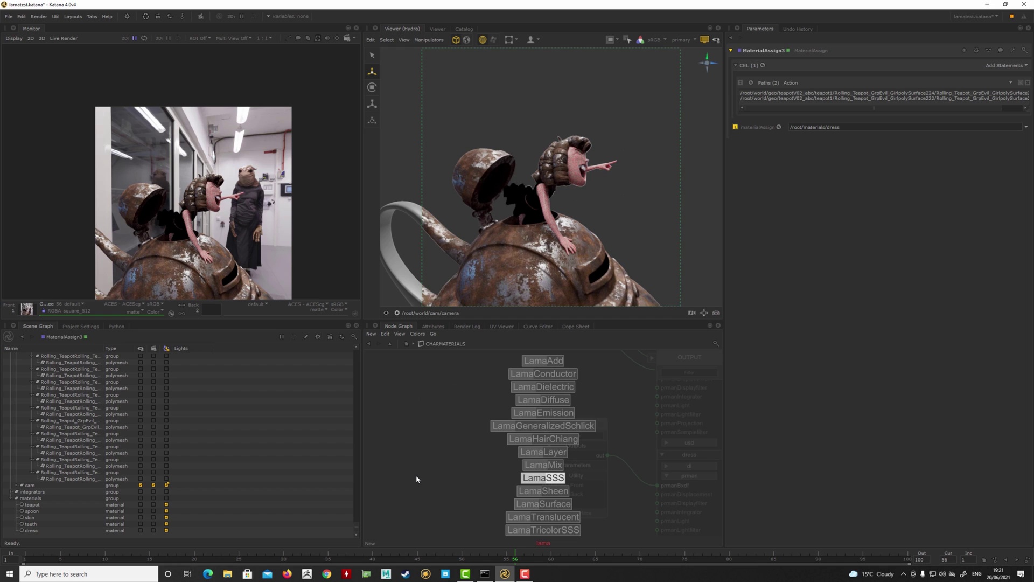
Create a LamaDiffuse node inside CHARMATERIALS and connect its output to LamaSurface3's Material Front.
key("Up")
key("Up")
key("Up")
key("Up")
key("Up")
key("Up")
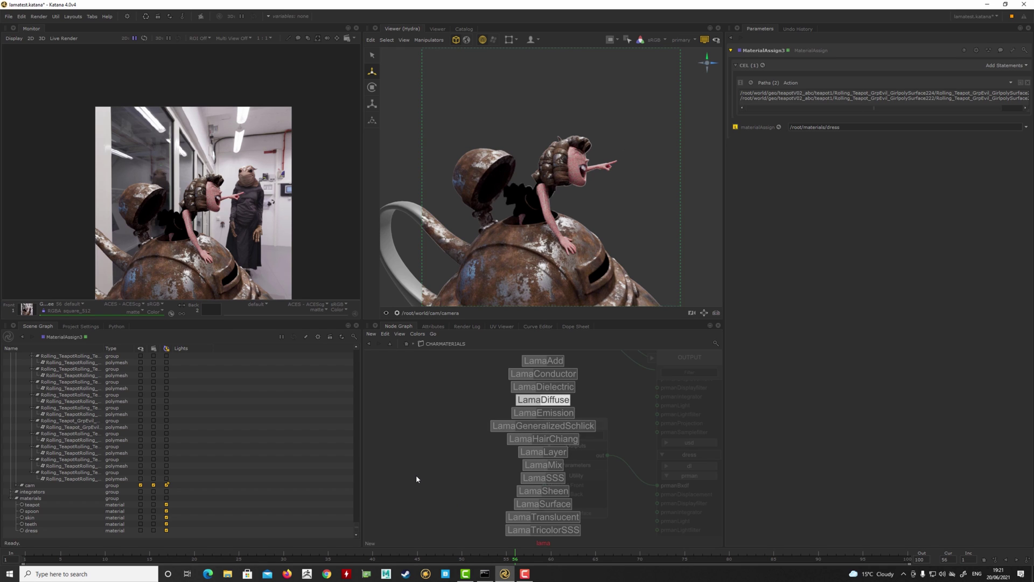
key("Return")
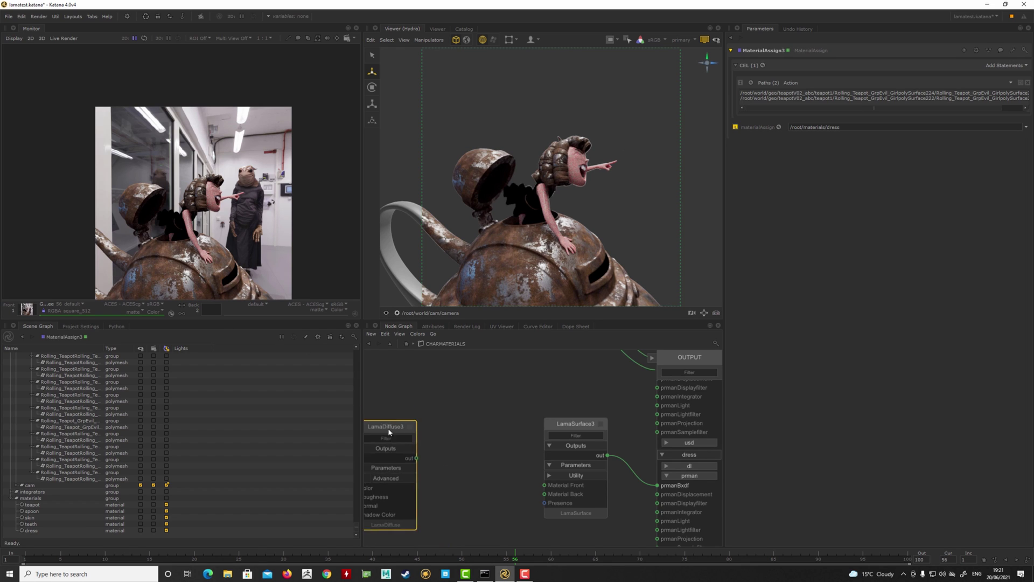
left_click_drag(430, 461, 444, 475)
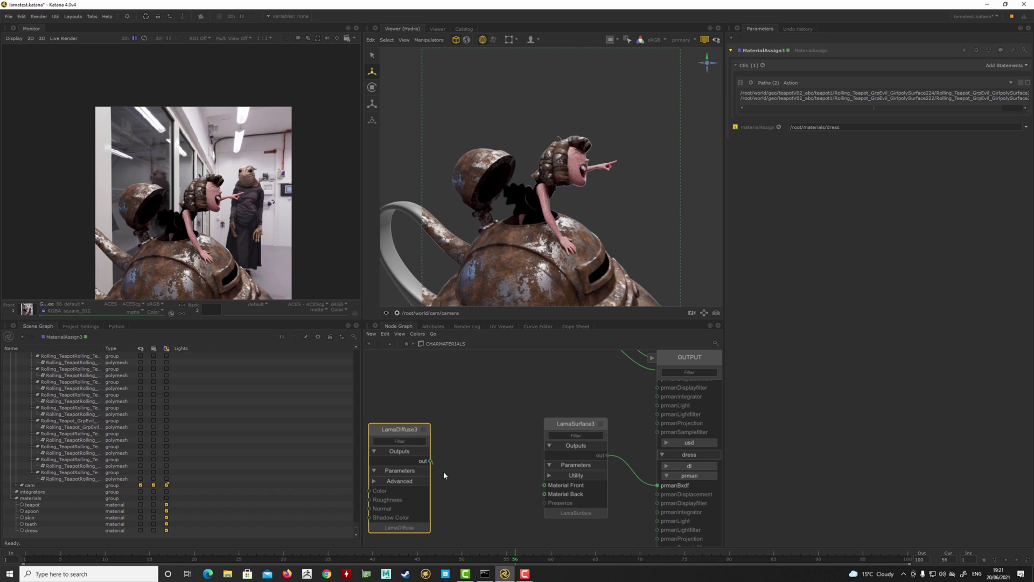
left_click_drag(548, 494, 547, 485)
Switch LamaSurface3's Material Sides to 1 and back to 2.
left_click(583, 426)
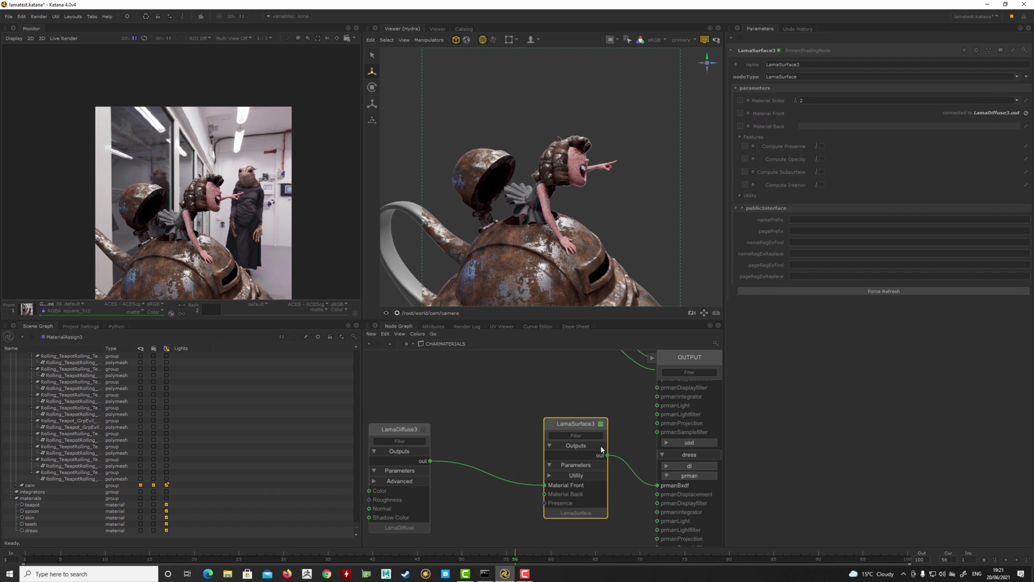
left_click(815, 104)
left_click(804, 105)
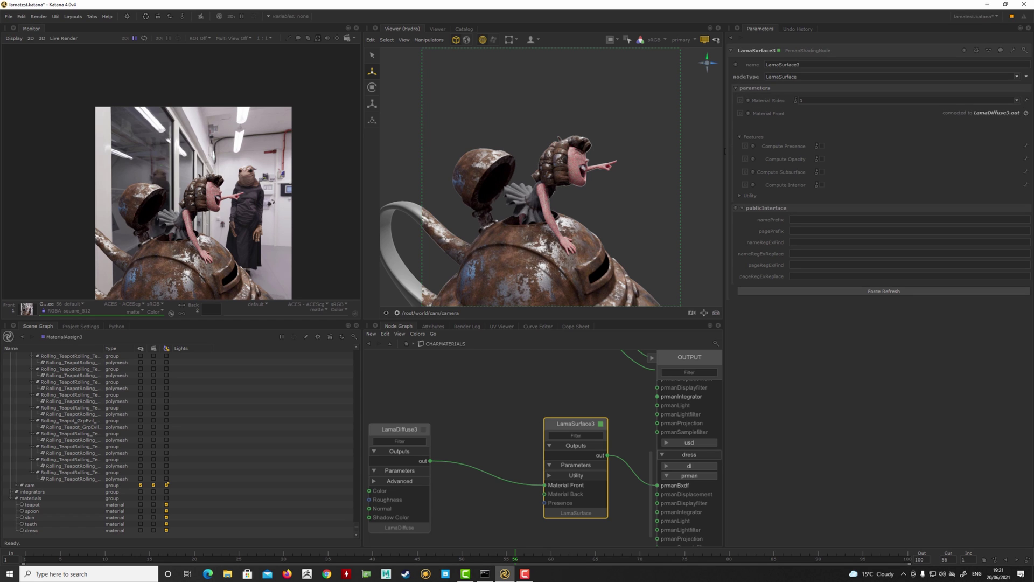
left_click(806, 100)
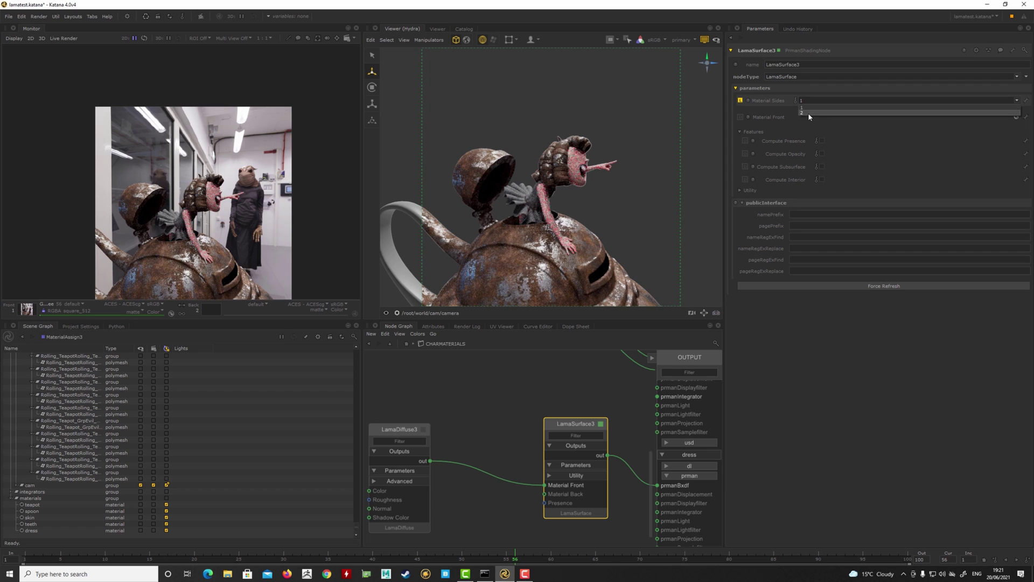
left_click(808, 112)
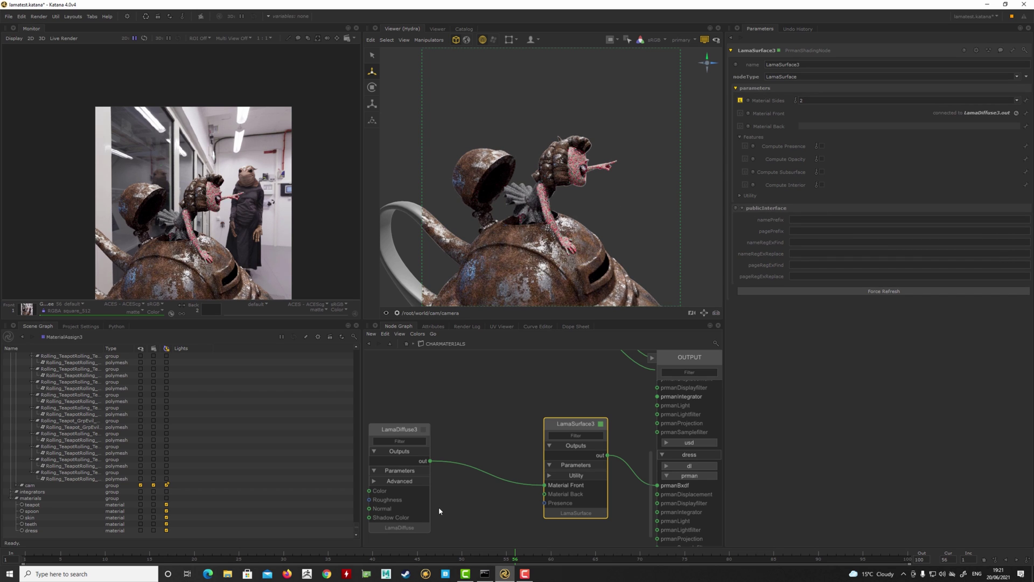
Set LamaDiffuse3's Color to a deep purple of 0.1239, 0.0424, 0.2756.
left_click_drag(406, 434, 395, 447)
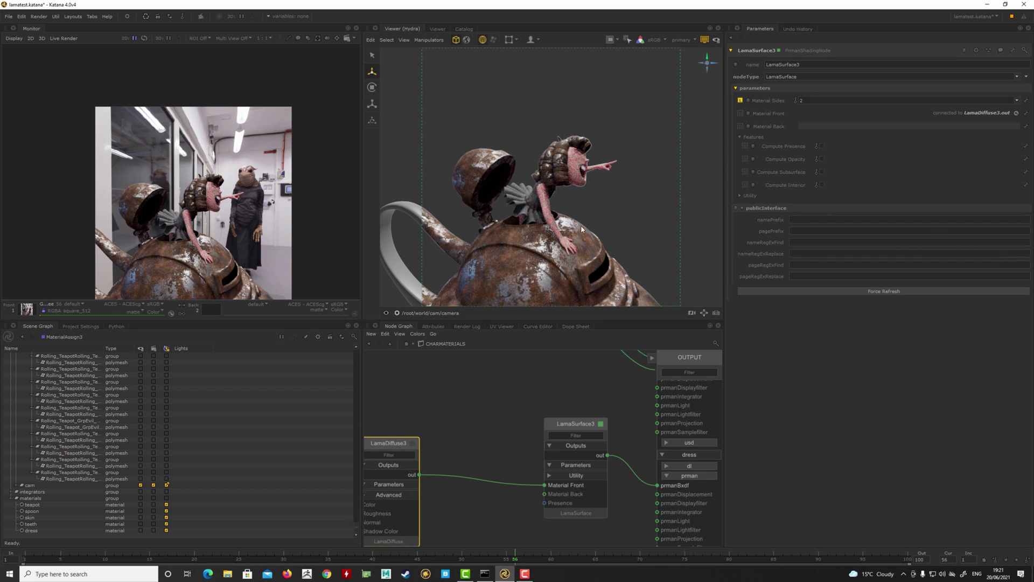
middle_click_drag(436, 479, 538, 435)
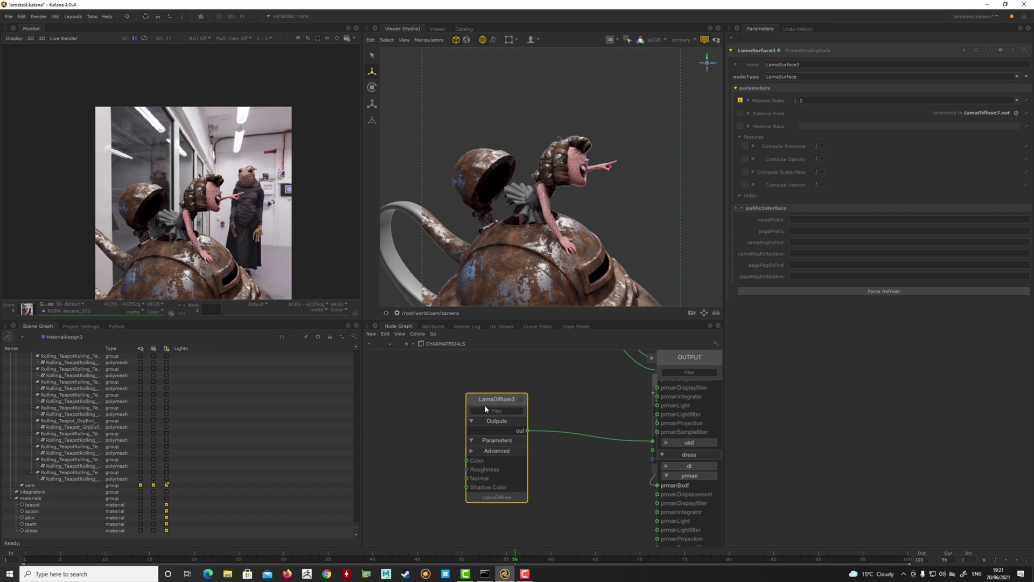
left_click_drag(485, 409, 461, 411)
double_click(451, 408)
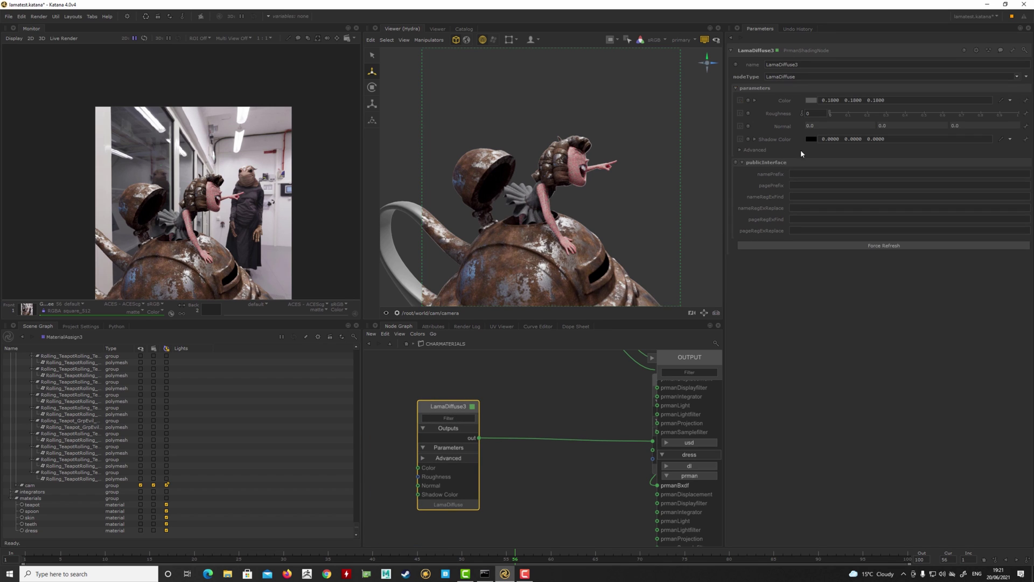
left_click(812, 101)
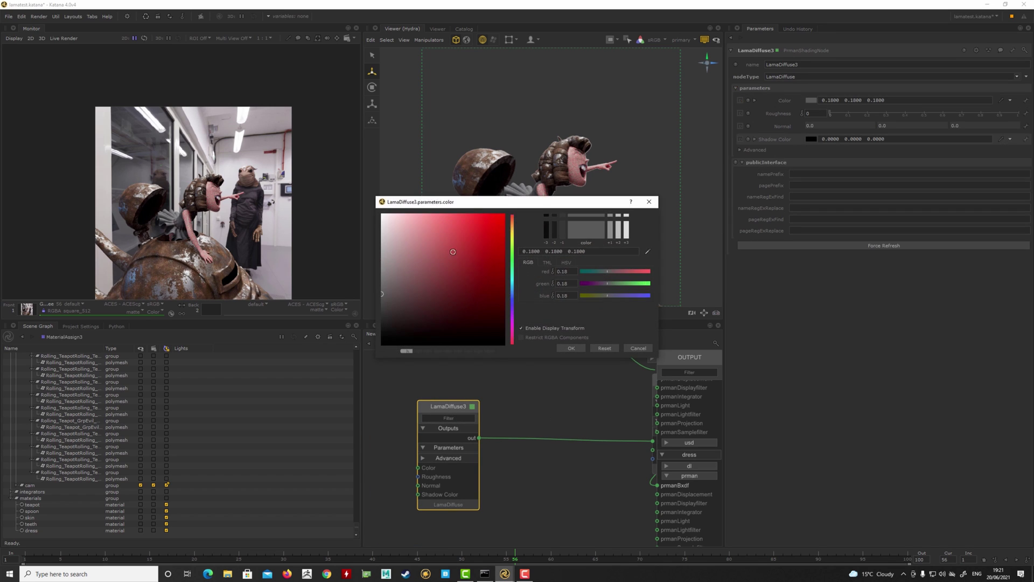
left_click_drag(425, 265, 418, 263)
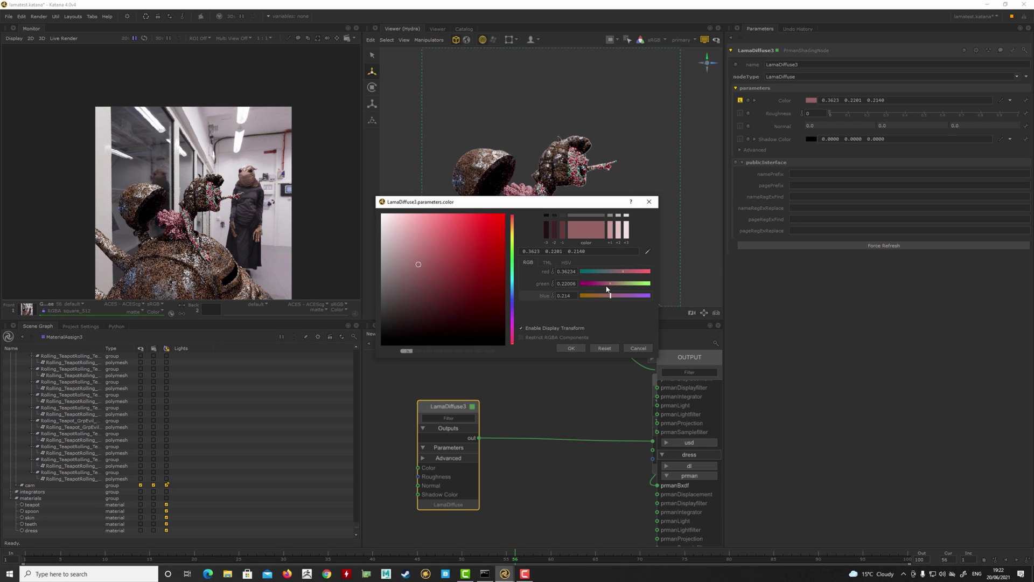
left_click_drag(622, 295, 633, 295)
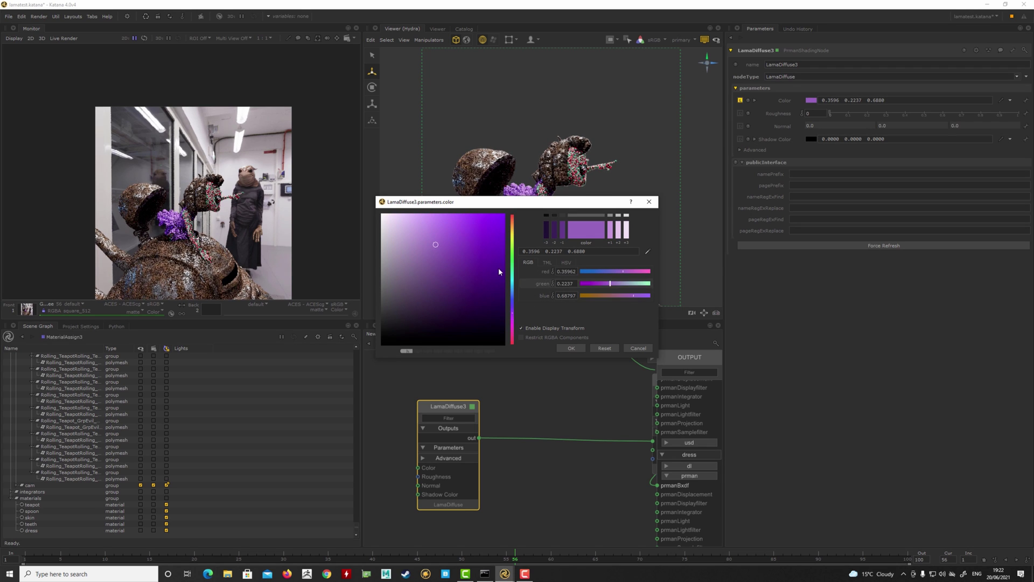
left_click_drag(487, 265, 479, 278)
left_click(570, 347)
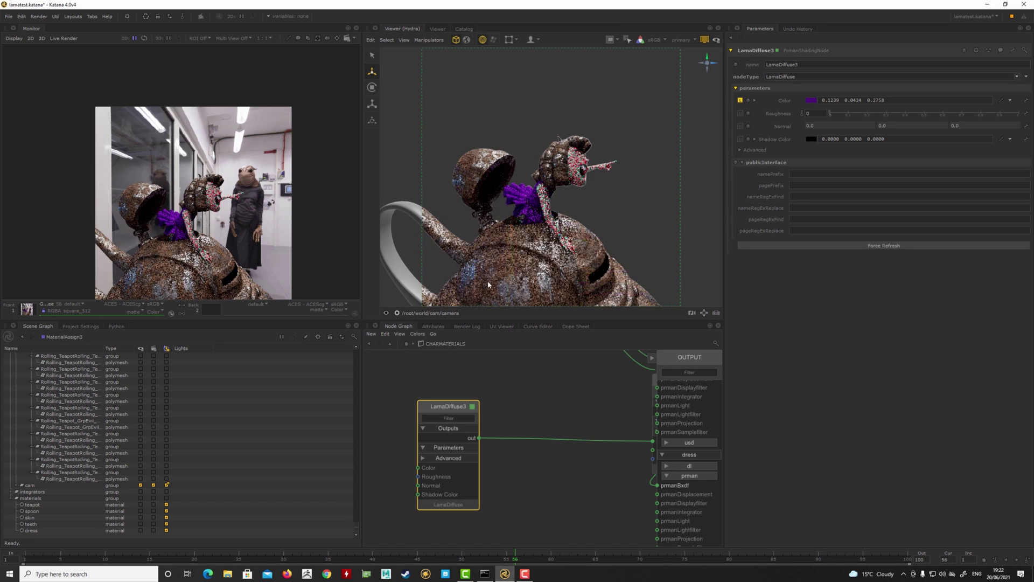
Create a LamaSheen node inside CHARMATERIALS and connect its output to LamaSurface3's Material Front in place of LamaDiffuse3.
key("Tab")
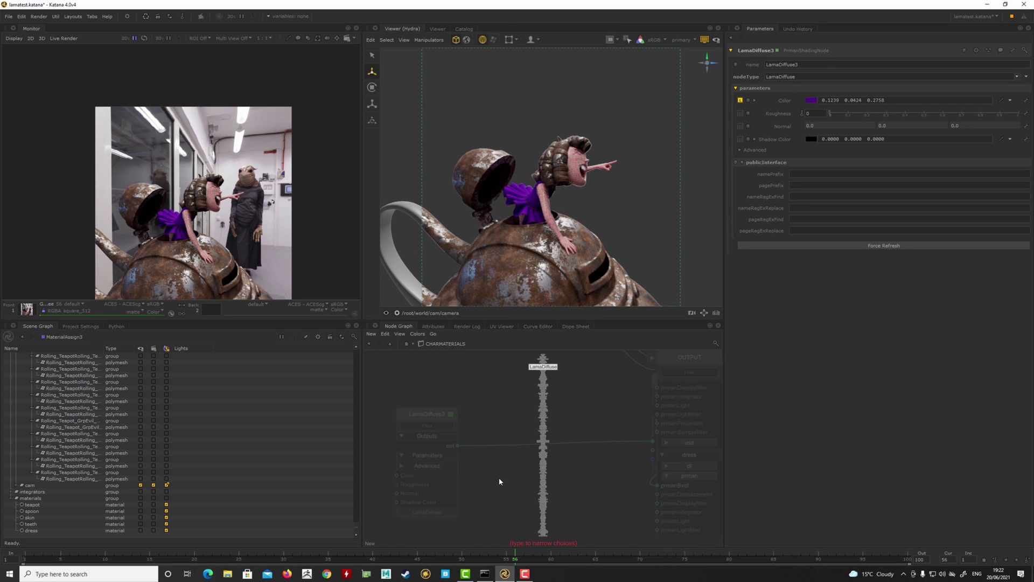
type("lama")
key("Return")
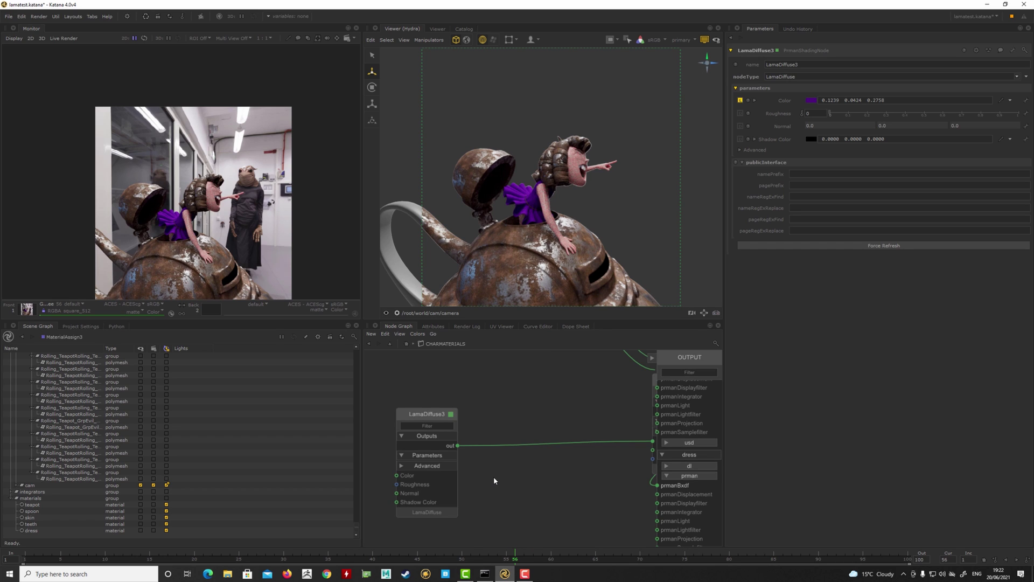
middle_click_drag(535, 507, 519, 507)
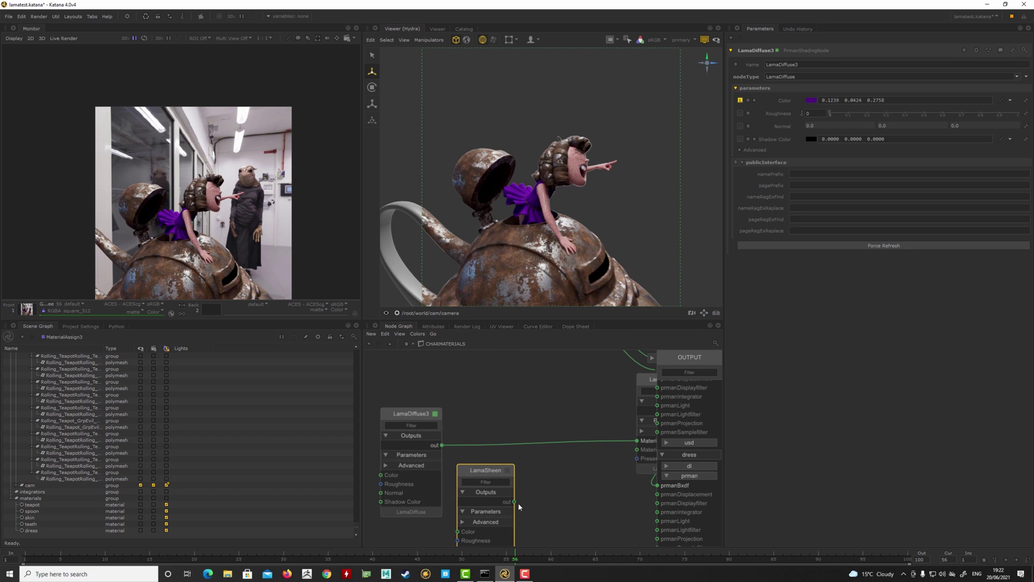
left_click_drag(568, 477, 637, 441)
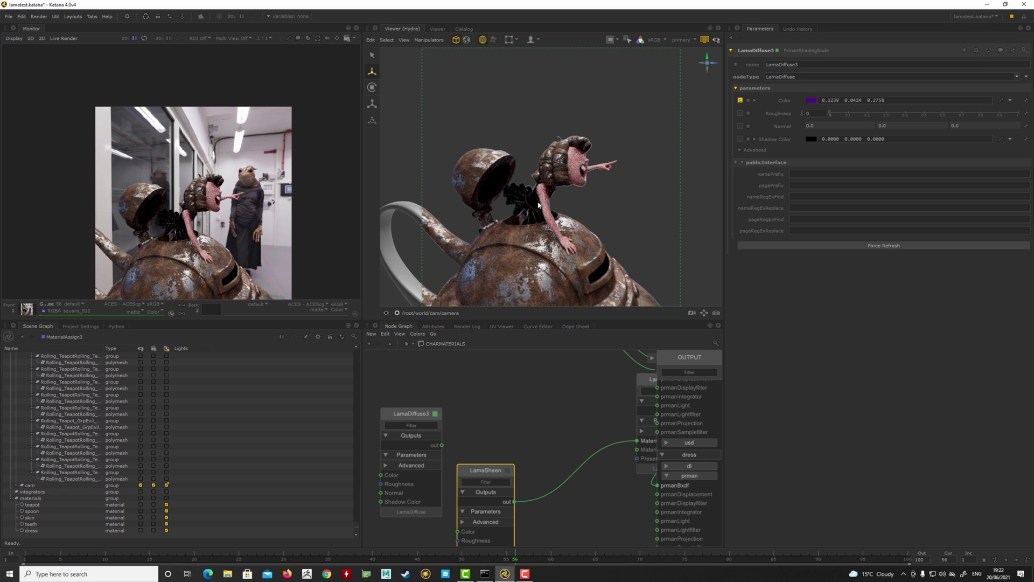
Set LamaSheen's Roughness to about 0.254 while viewing the dress up close in the live render.
scroll(579, 211, "up", 6)
left_click_drag(579, 202, 570, 224, "alt")
scroll(569, 224, "up", 5)
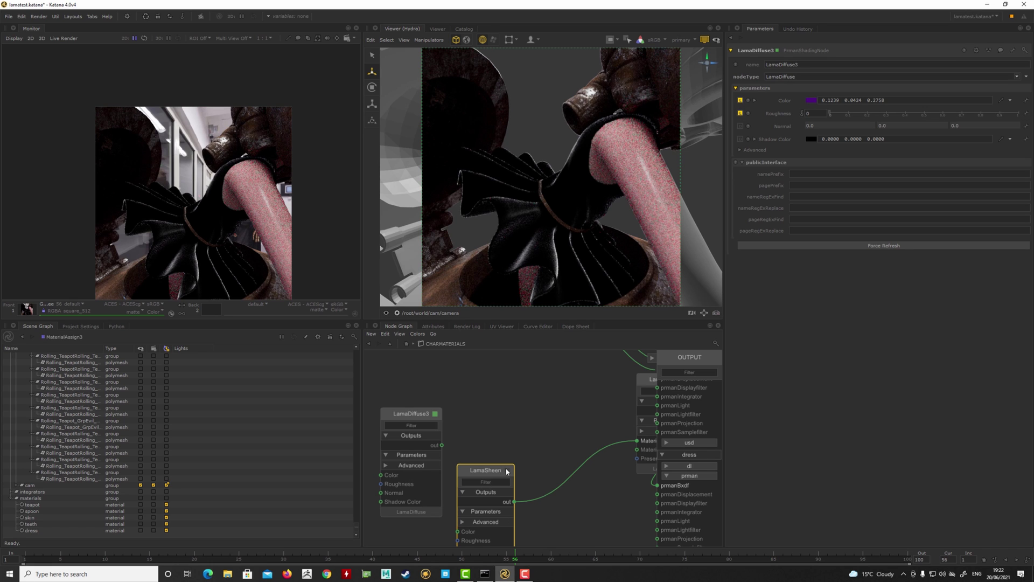
double_click(489, 472)
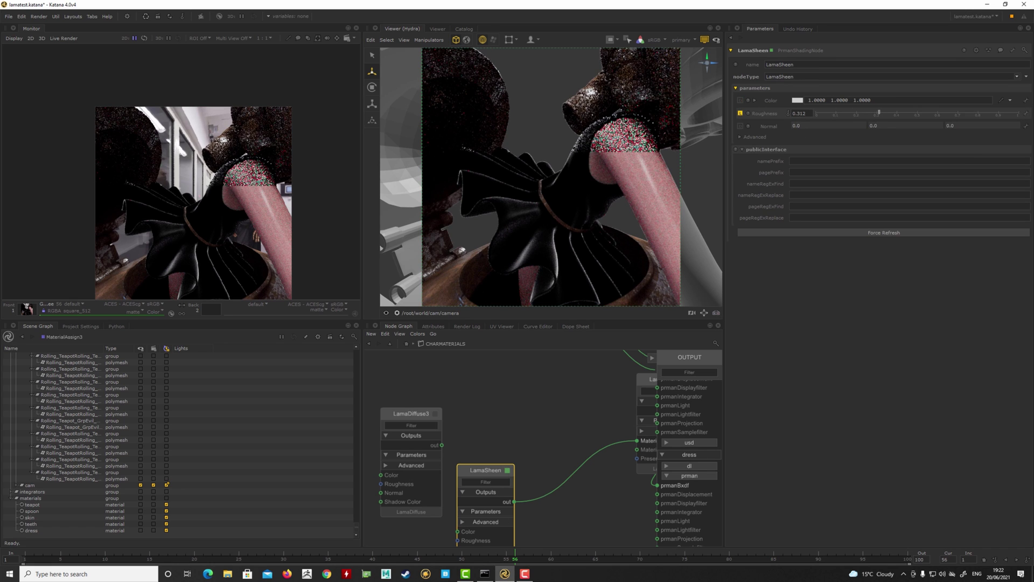
left_click_drag(878, 112, 867, 112)
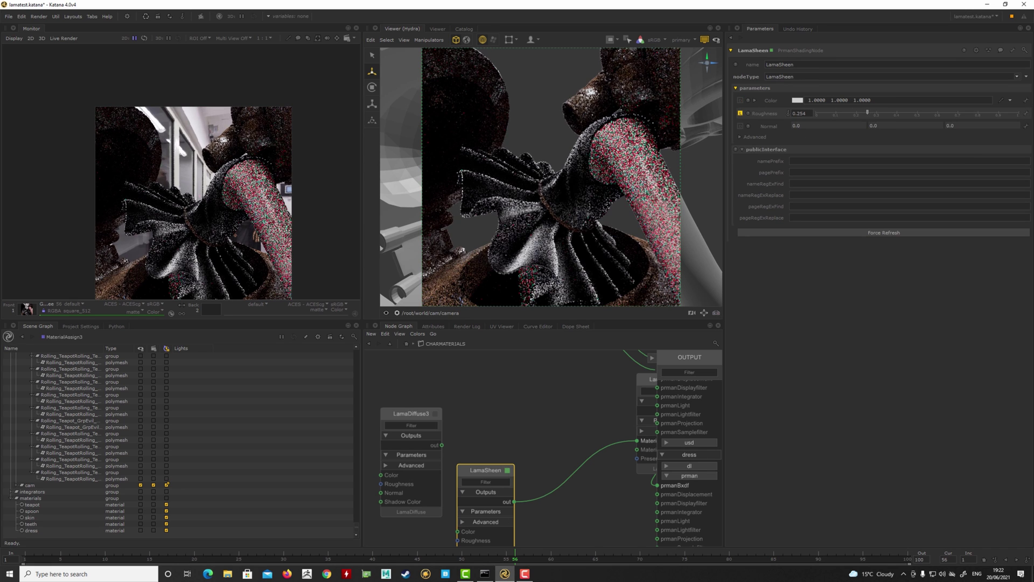
Set LamaSheen's Color to a teal of 0.1990, 0.4144, 0.5021.
left_click(797, 100)
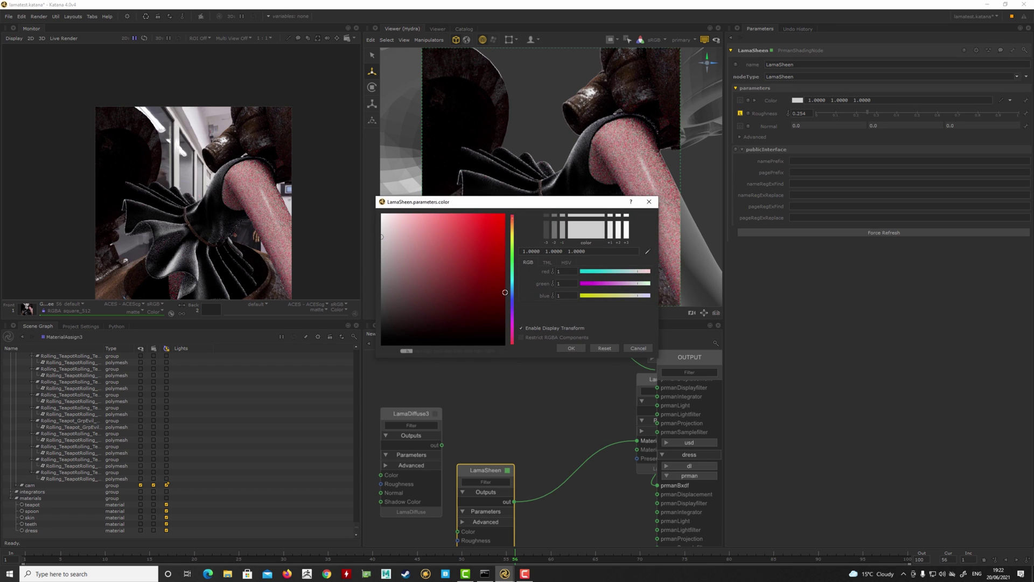
left_click(511, 301)
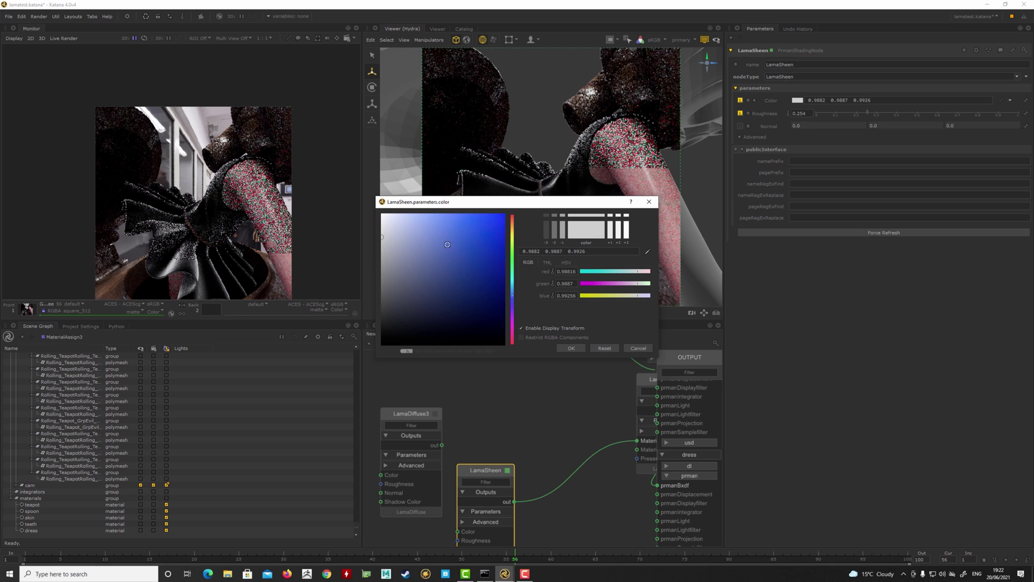
left_click(408, 212)
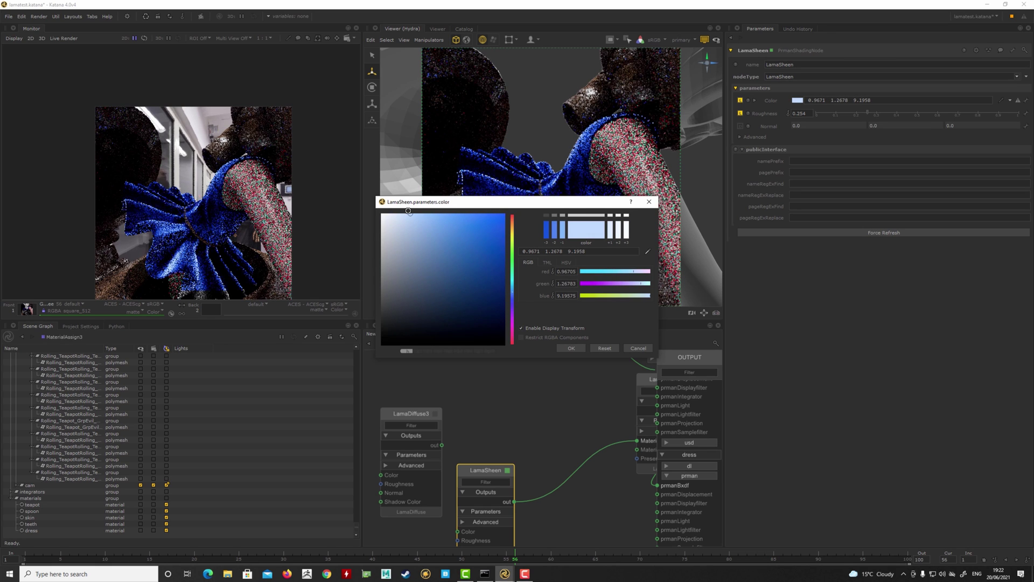
left_click(398, 290)
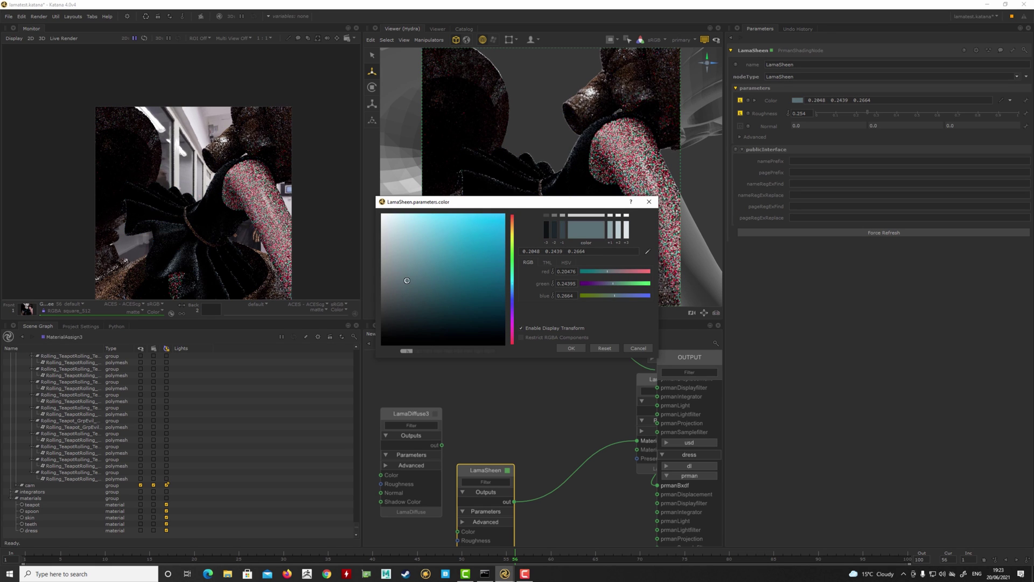
left_click(409, 279)
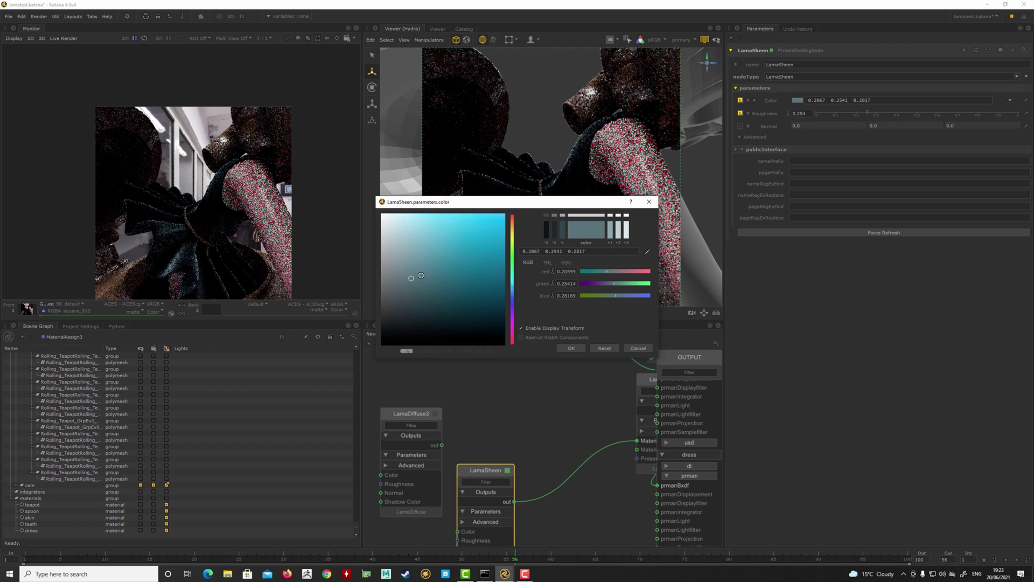
left_click(426, 274)
left_click(431, 273)
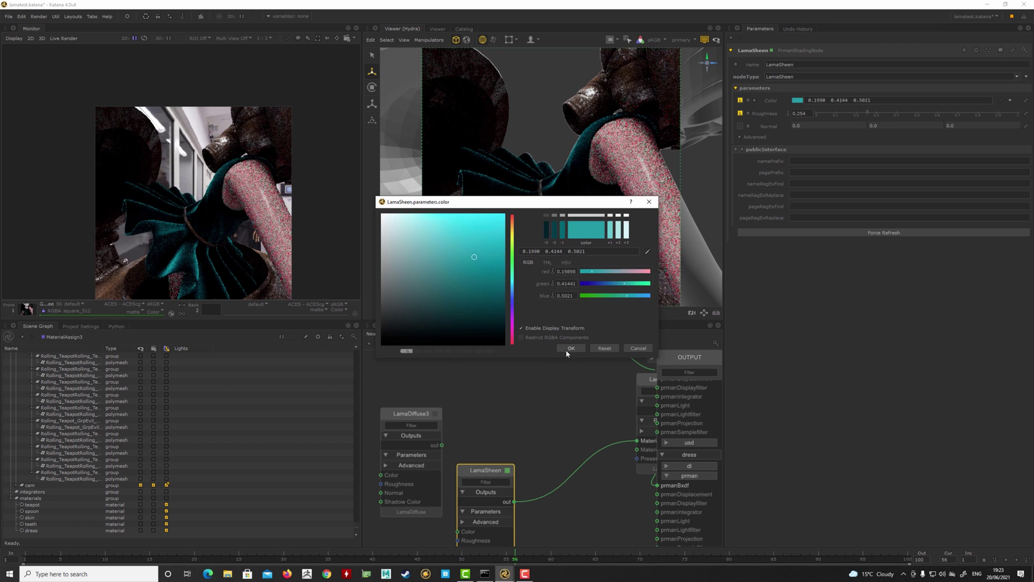
left_click(566, 349)
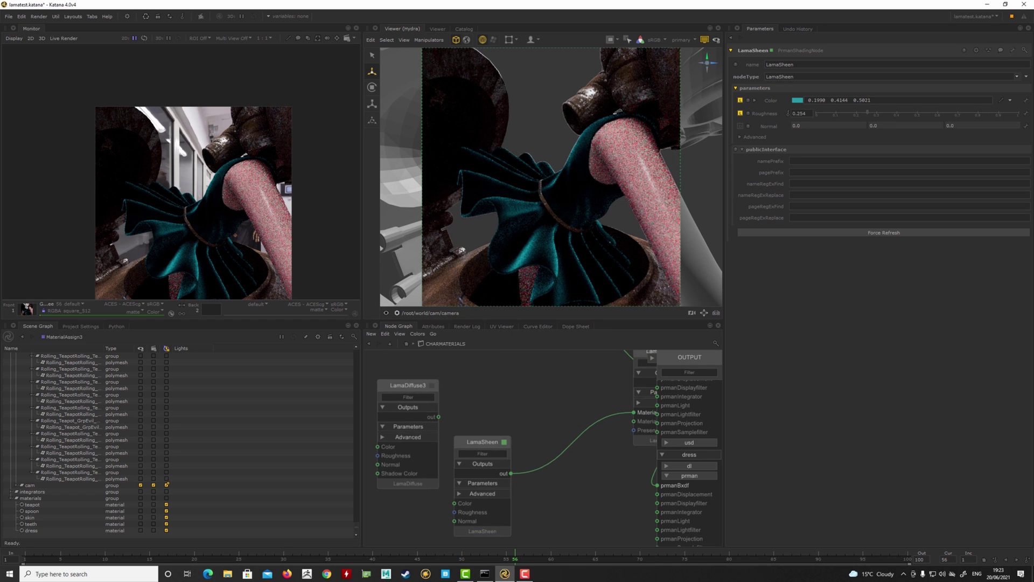
Create a LamaLayer node, connect LamaDiffuse3 to its Material Top and its output to LamaSurface3's Material Front.
key("Tab")
type("lama")
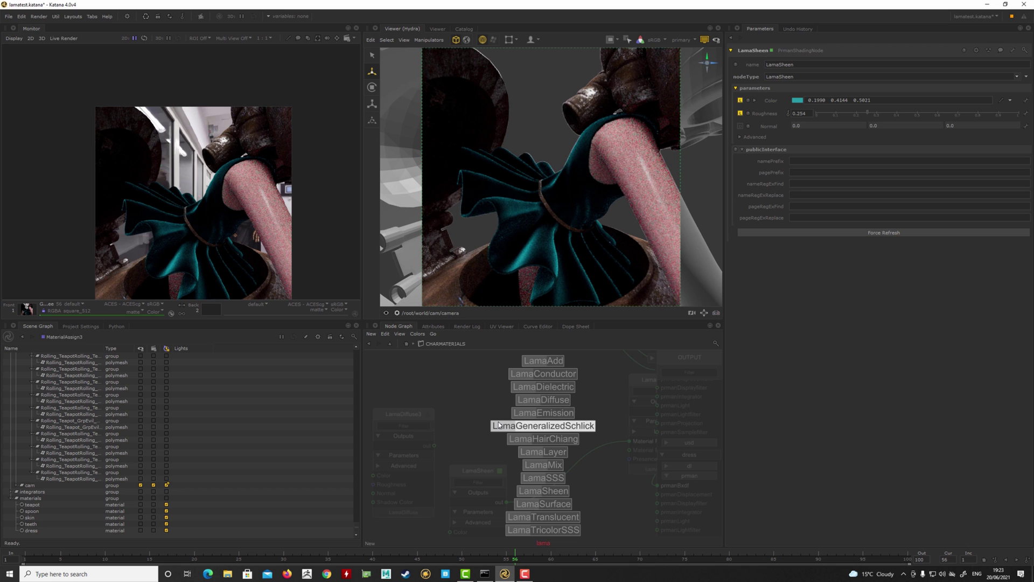
left_click(538, 451)
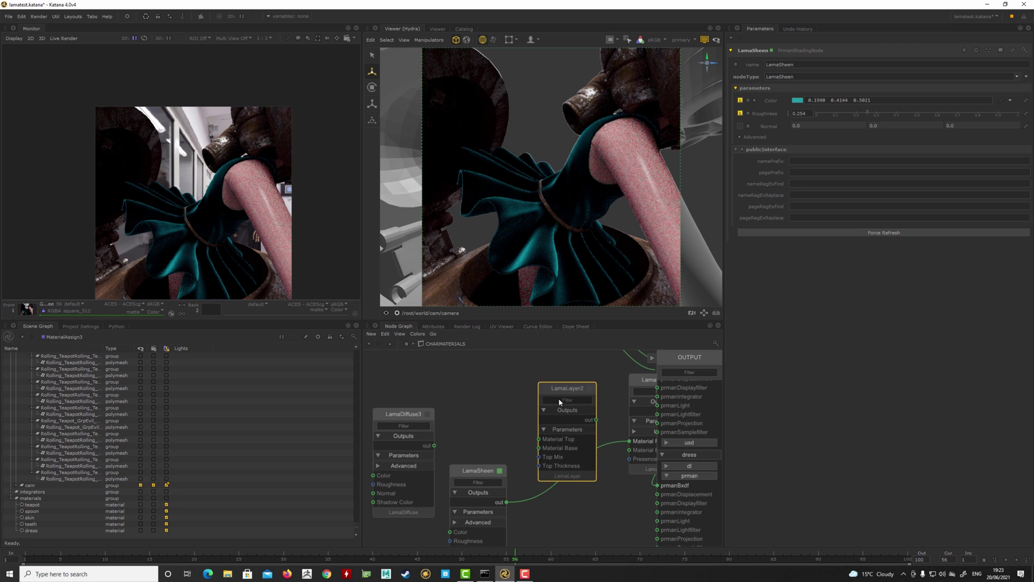
left_click(560, 402)
left_click_drag(434, 446, 539, 439)
left_click_drag(587, 390, 629, 440)
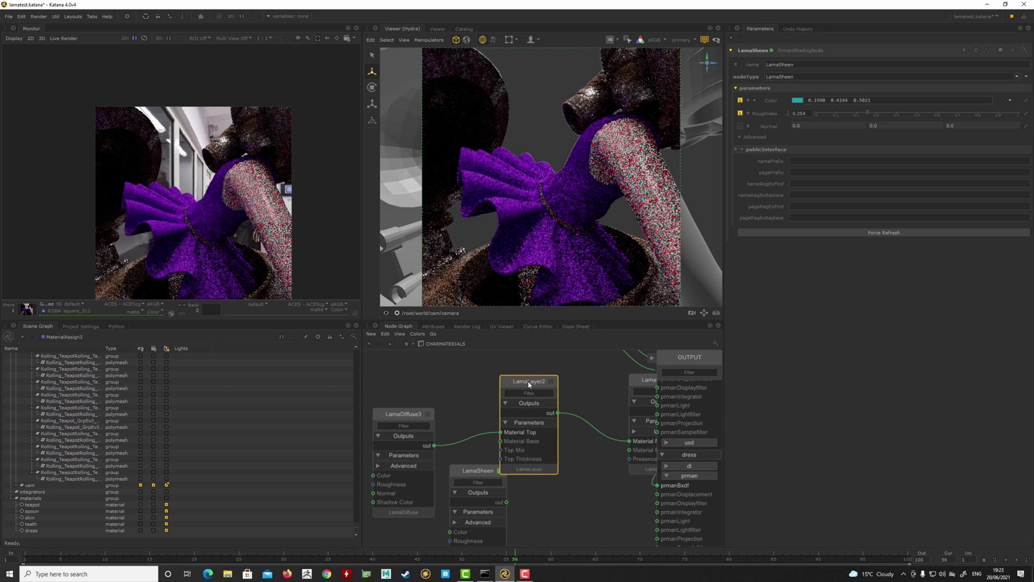
Rewire LamaLayer2 with LamaDiffuse3 as Material Base and LamaSheen as Material Top, and set Top Mix to 1.
left_click_drag(528, 384, 556, 391)
left_click_drag(527, 439, 527, 447)
left_click_drag(506, 502, 527, 439)
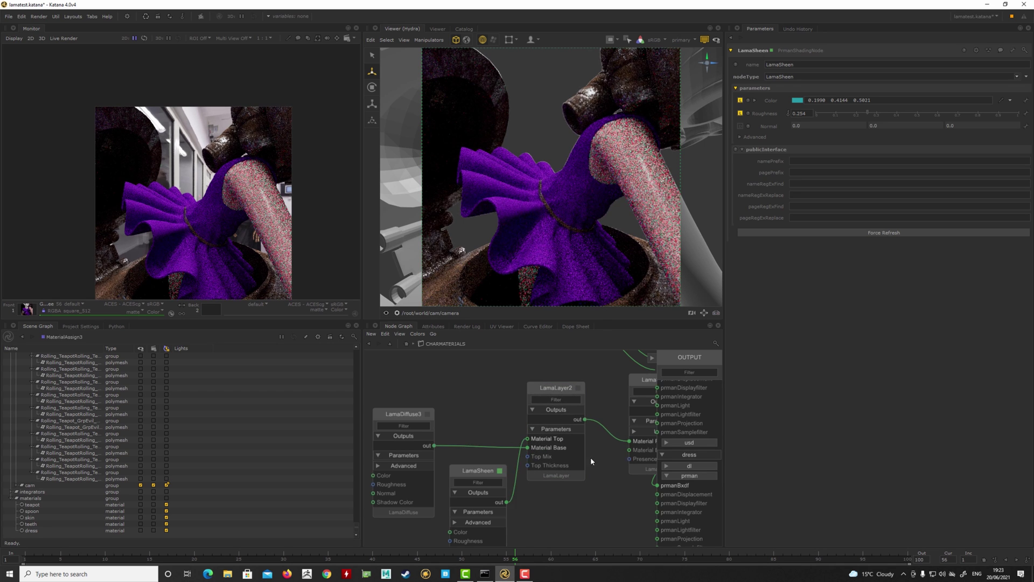
left_click(578, 387)
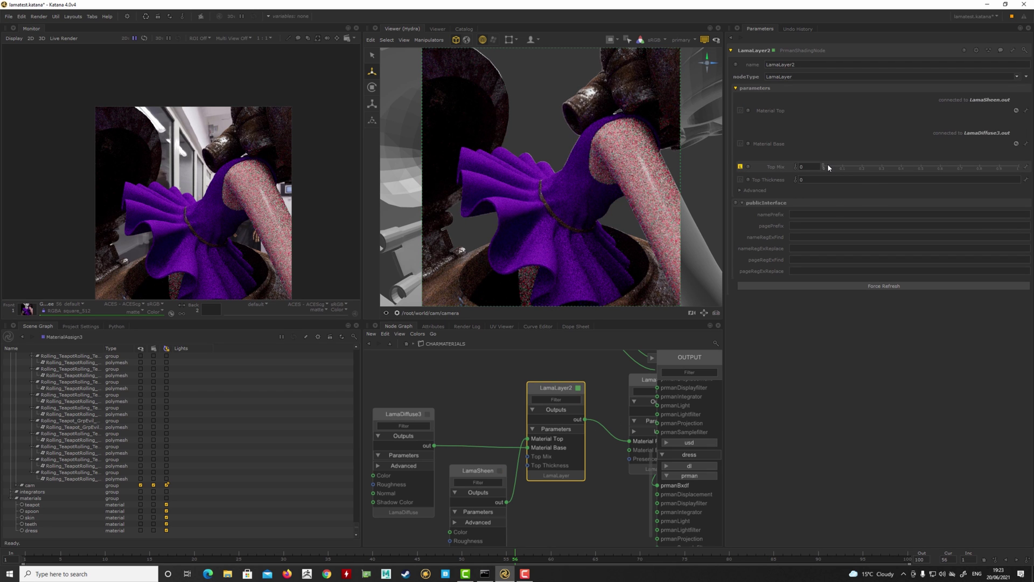
left_click_drag(826, 167, 1019, 166)
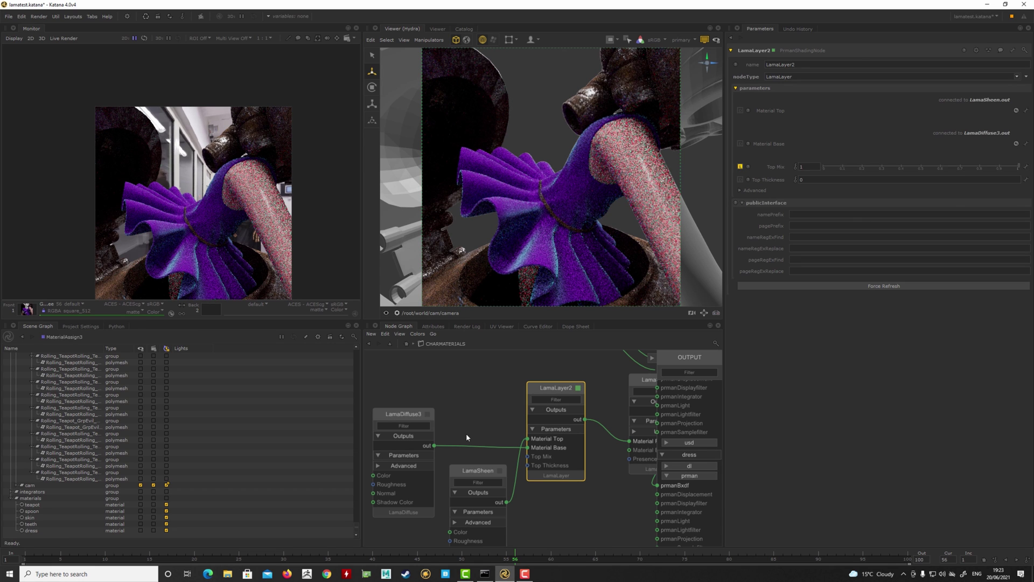
Set LamaSheen's Roughness to about 0.376 and place the node above LamaDiffuse3 in the network.
left_click_drag(481, 470, 458, 385)
double_click(458, 383)
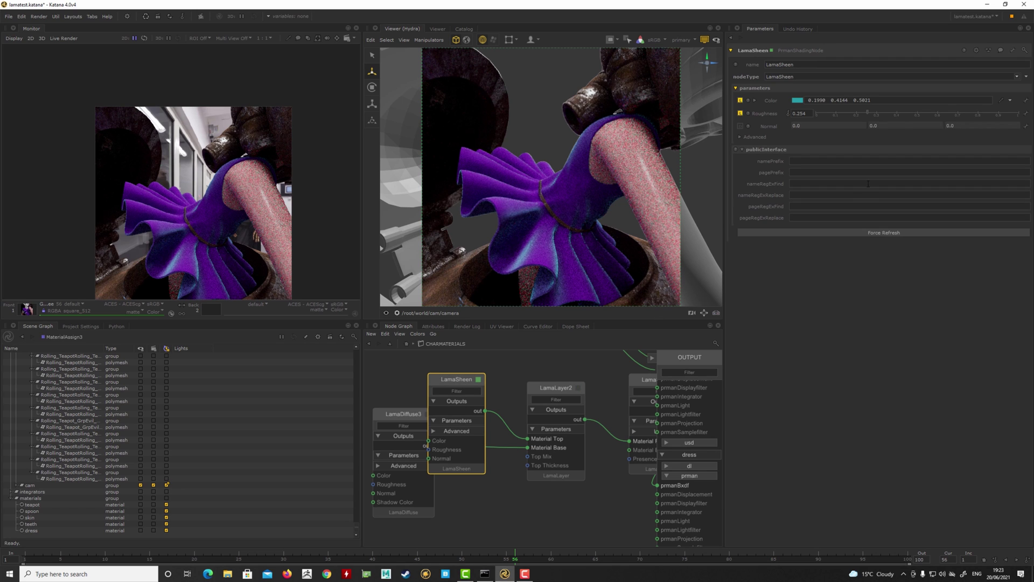
mouse_move(870, 113)
left_mouse_down()
mouse_move(901, 113)
mouse_move(892, 113)
left_mouse_up()
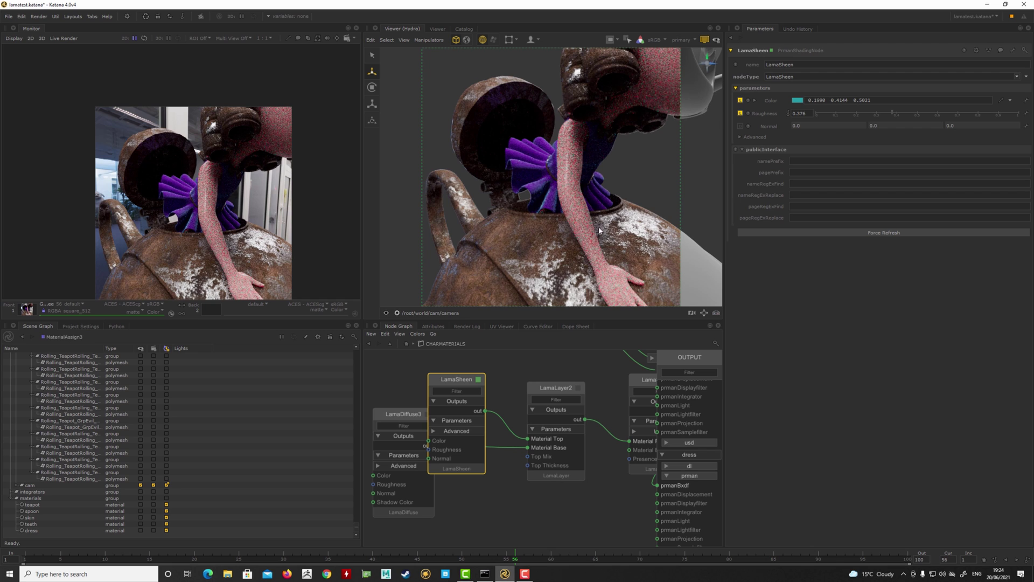
mouse_move(599, 231)
left_mouse_down("alt")
mouse_move(618, 231)
mouse_move(584, 240)
left_mouse_up("alt")
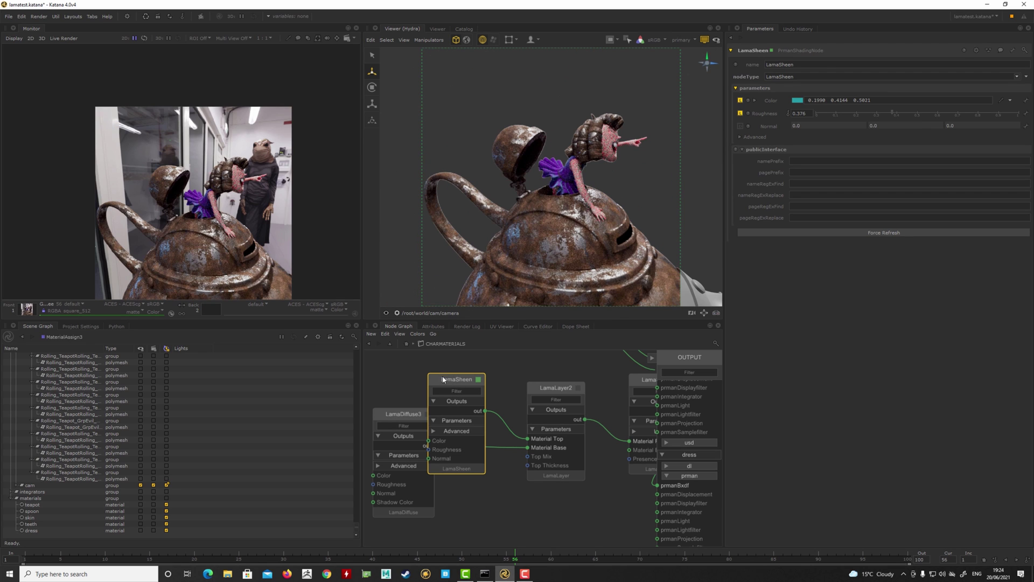
left_click_drag(442, 379, 423, 371)
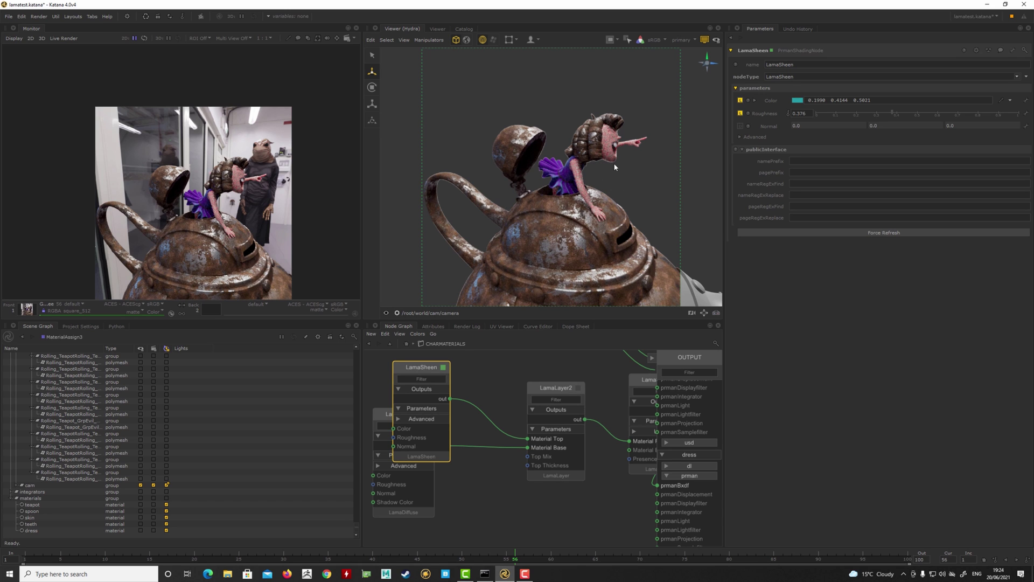
Select the belt geometry around the dress's waist in the viewer and inspect it up close.
right_click_drag(572, 189, 667, 202, "alt")
left_click_drag(666, 202, 635, 200, "alt")
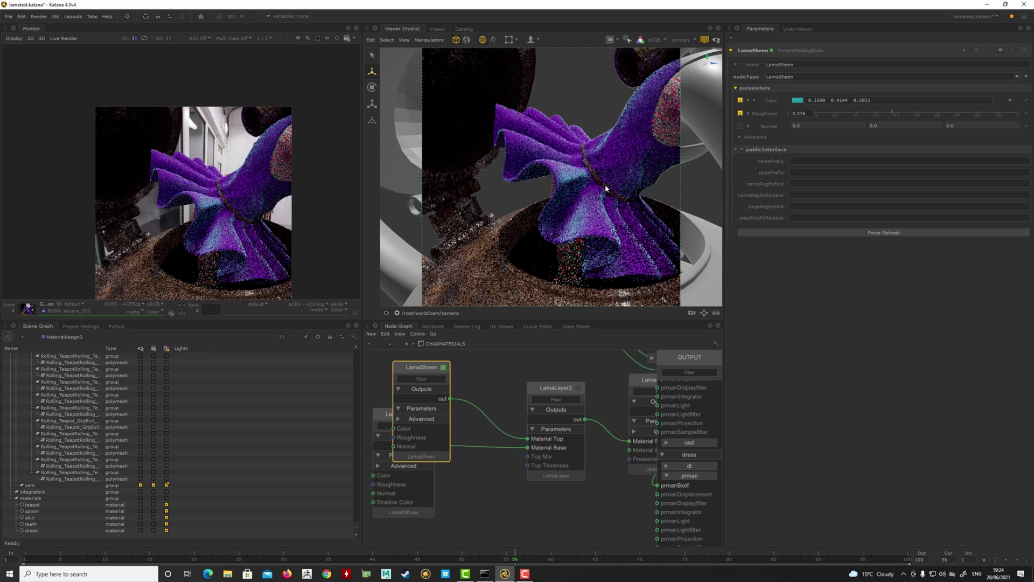
left_click(611, 201)
left_click_drag(620, 190, 591, 200, "alt")
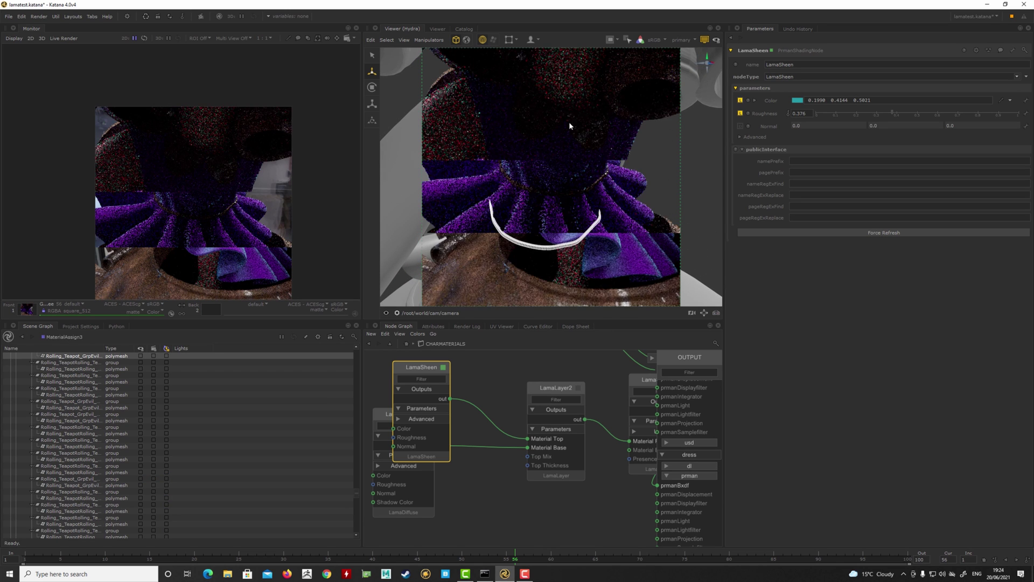
Add a new material named GOLD to the CHARMATERIALS node.
left_click(376, 344)
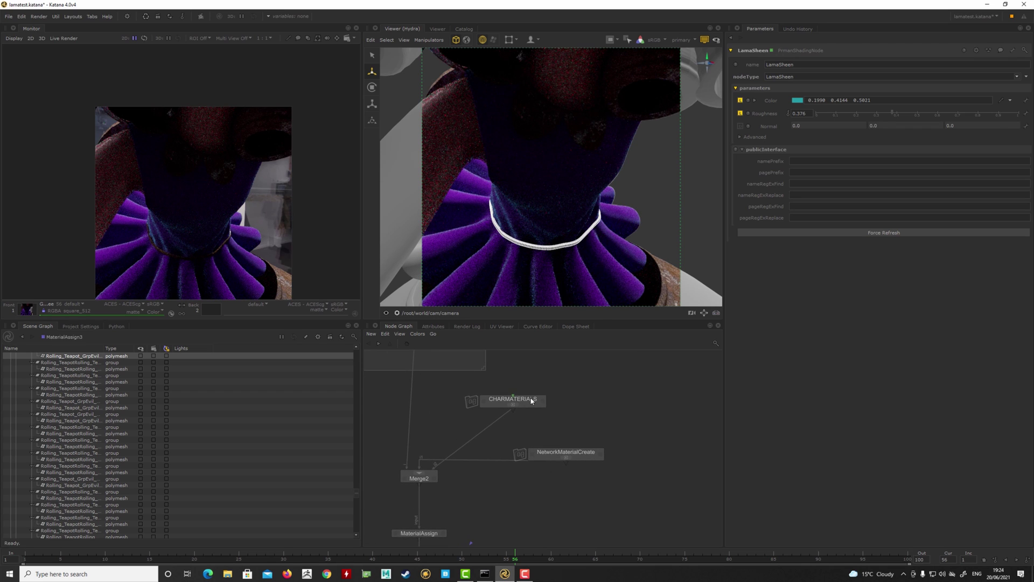
left_click(531, 400)
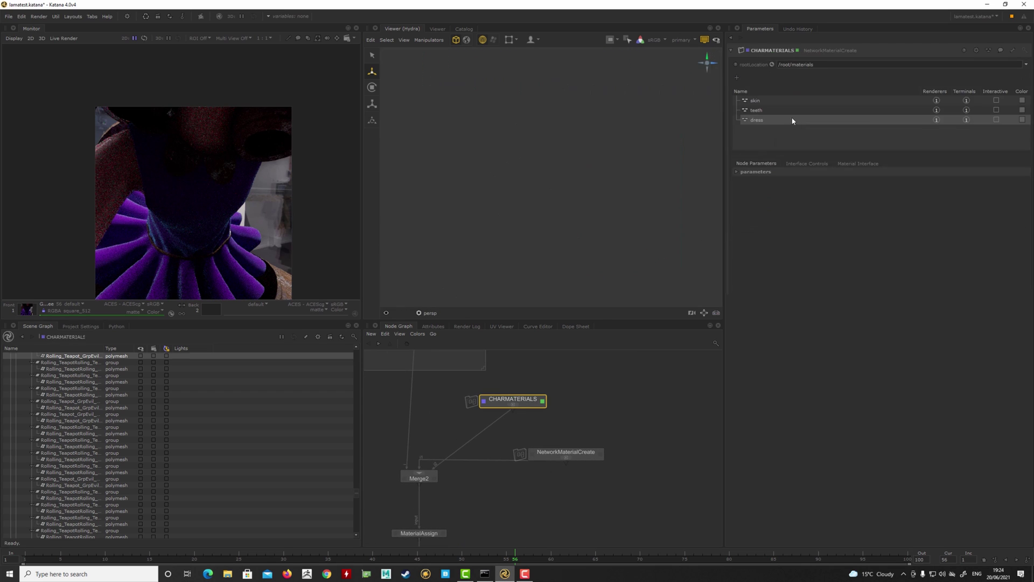
left_click(738, 78)
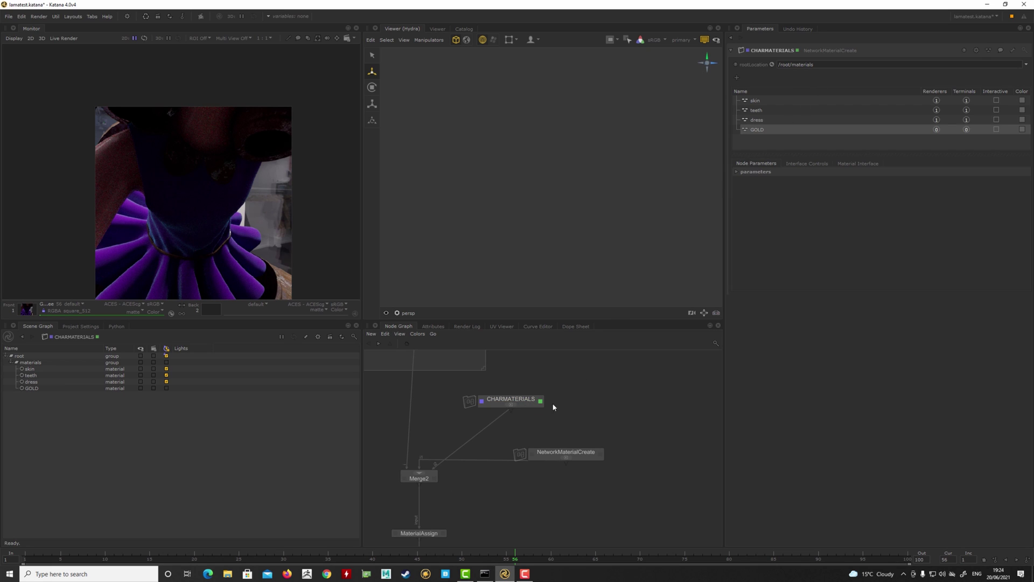
Inside the CHARMATERIALS network, create a LamaSurface feeding GOLD's prmanBxdf and a LamaConductor feeding the surface's Material Front.
left_click(511, 405)
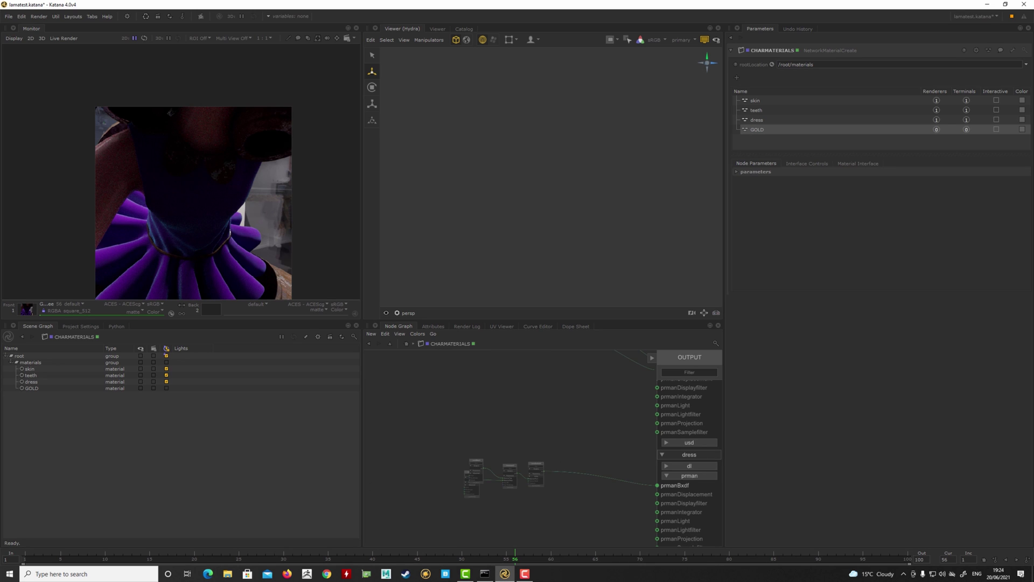
middle_click_drag(560, 500, 511, 427)
middle_click_drag(543, 521, 489, 477)
scroll(676, 487, "down", 5)
key("Tab")
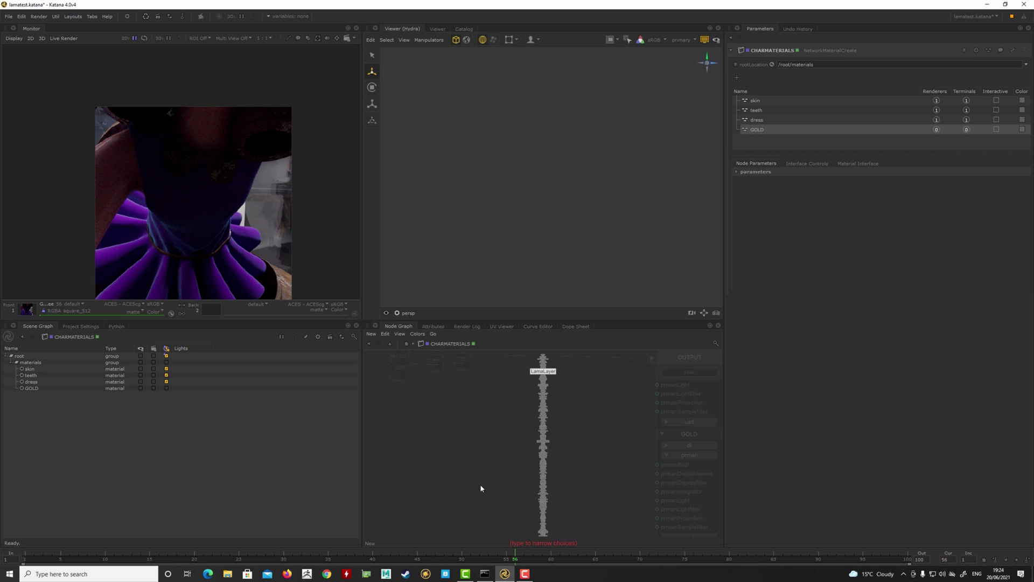
type("lama")
key("Down")
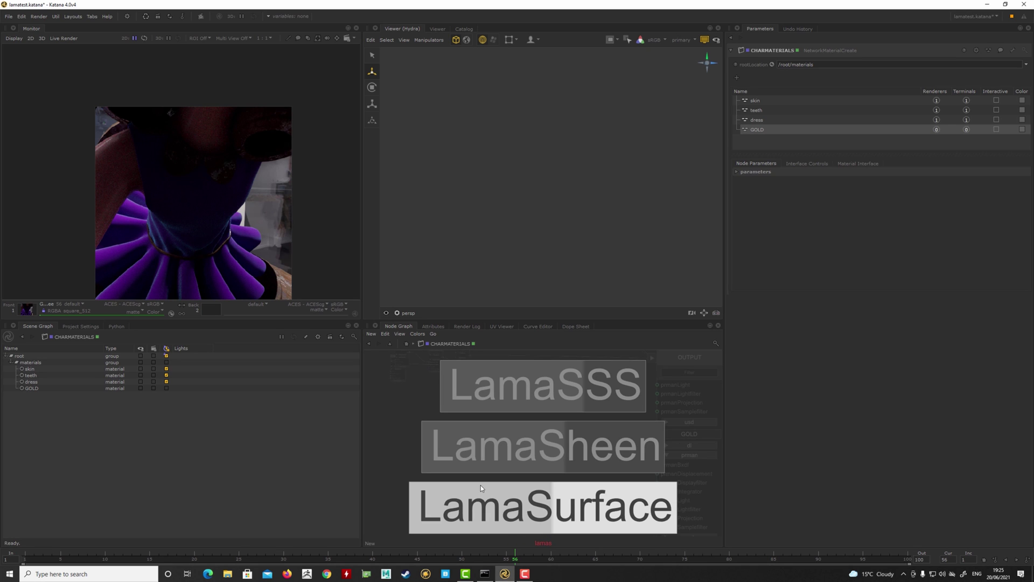
key("Return")
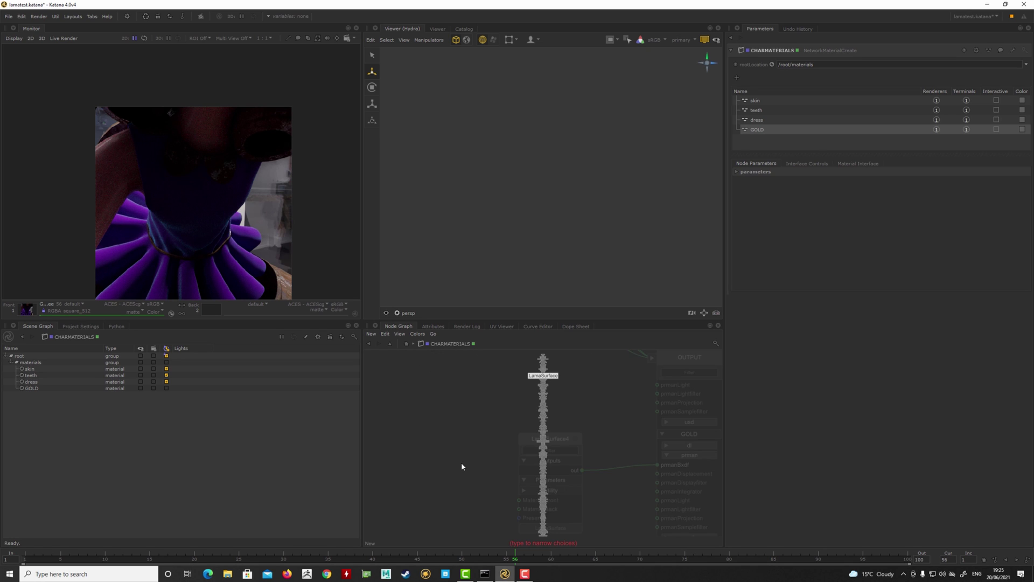
type("lama")
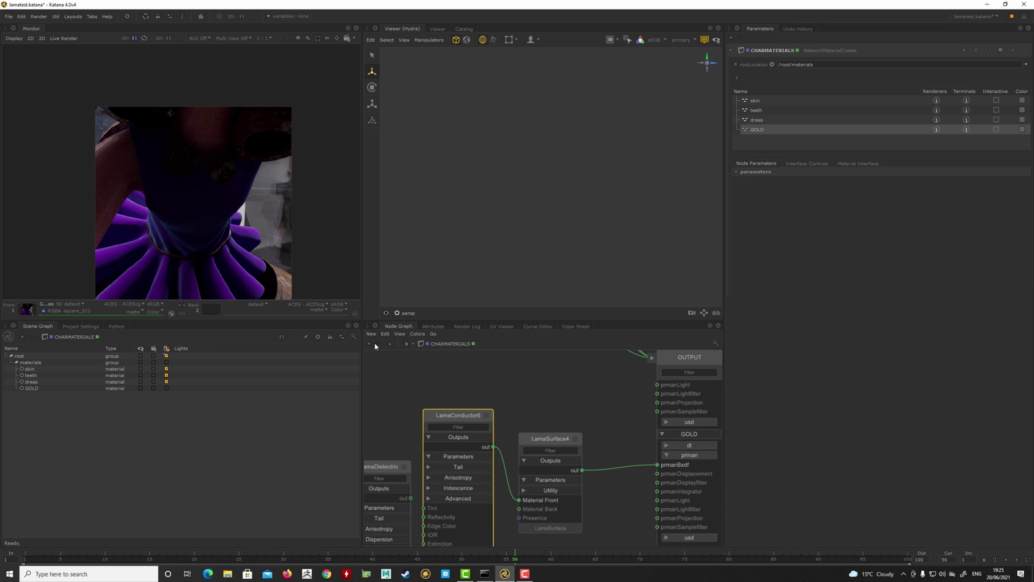
Create a MaterialAssign node and insert it between MaterialAssign3 and GafferThree.
left_click(369, 344)
middle_click_drag(449, 479, 459, 369)
middle_click_drag(486, 543, 490, 504)
key("Tab")
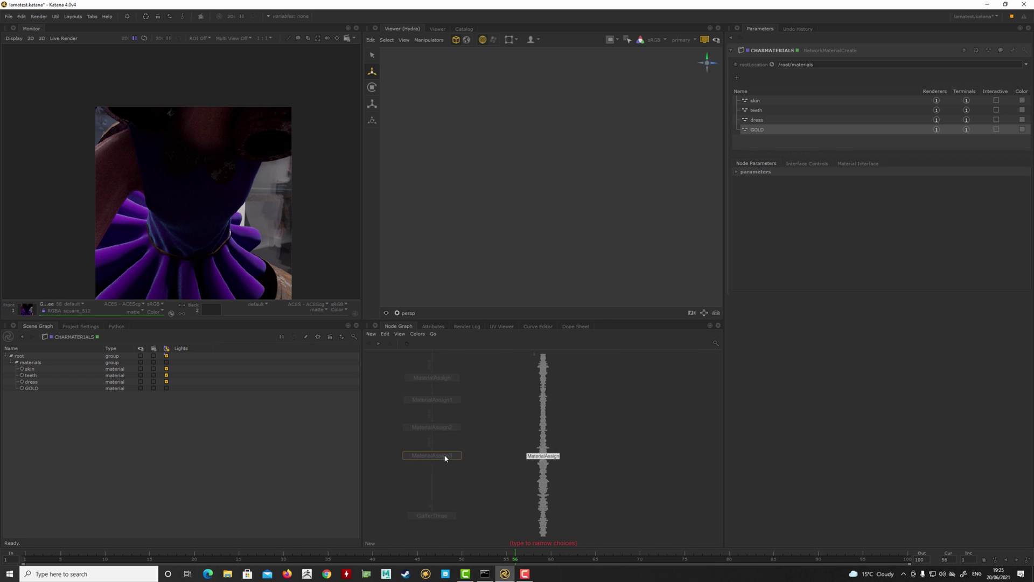
type("ma")
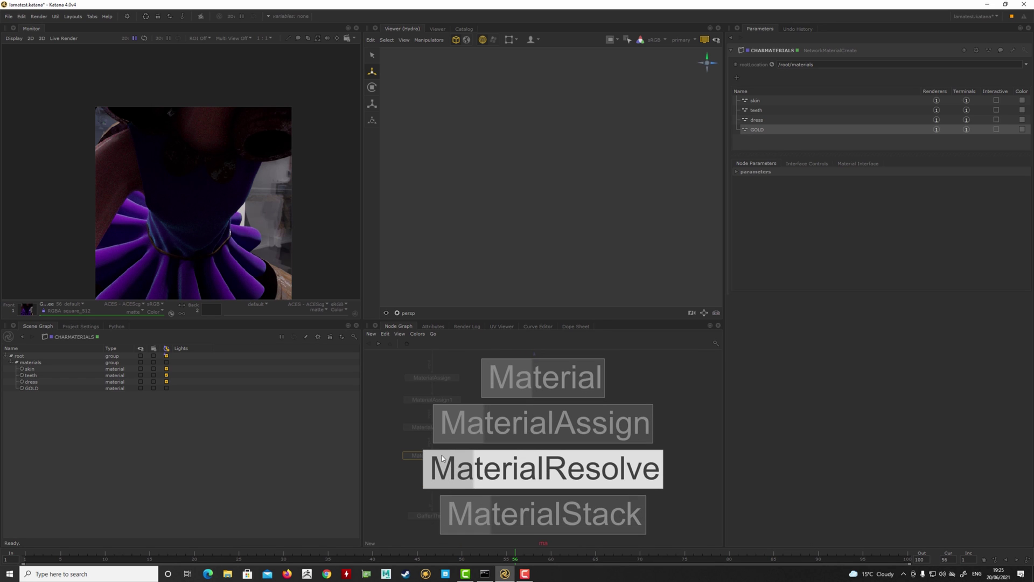
key("Up")
key("Return")
left_click(436, 519)
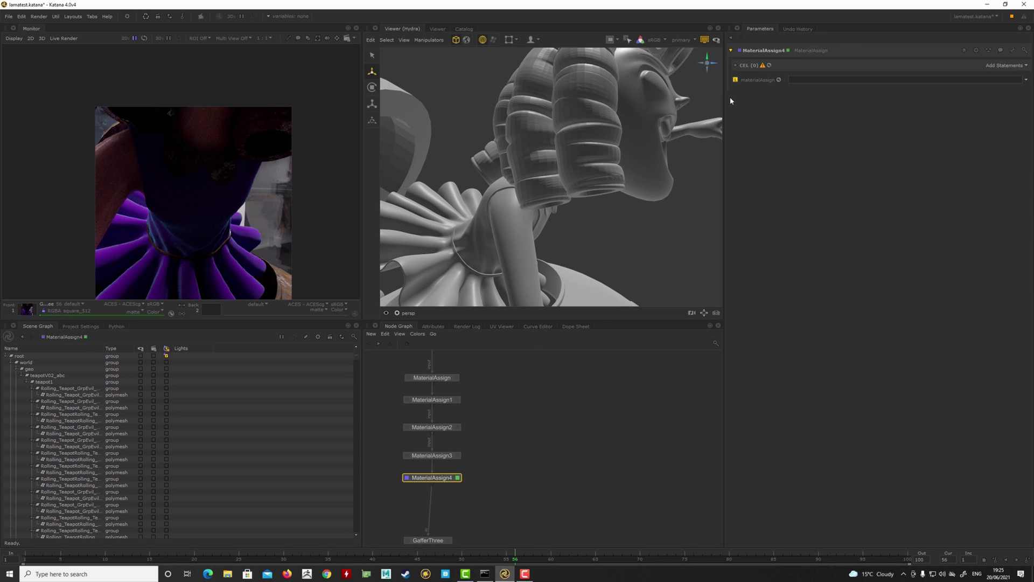
Select the dress belt, the head horns and the other ornament meshes, and add them to MaterialAssign4's CEL paths.
left_click(457, 259)
left_click(545, 211, "shift")
left_click_drag(545, 212, 557, 246, "alt")
left_click(589, 197)
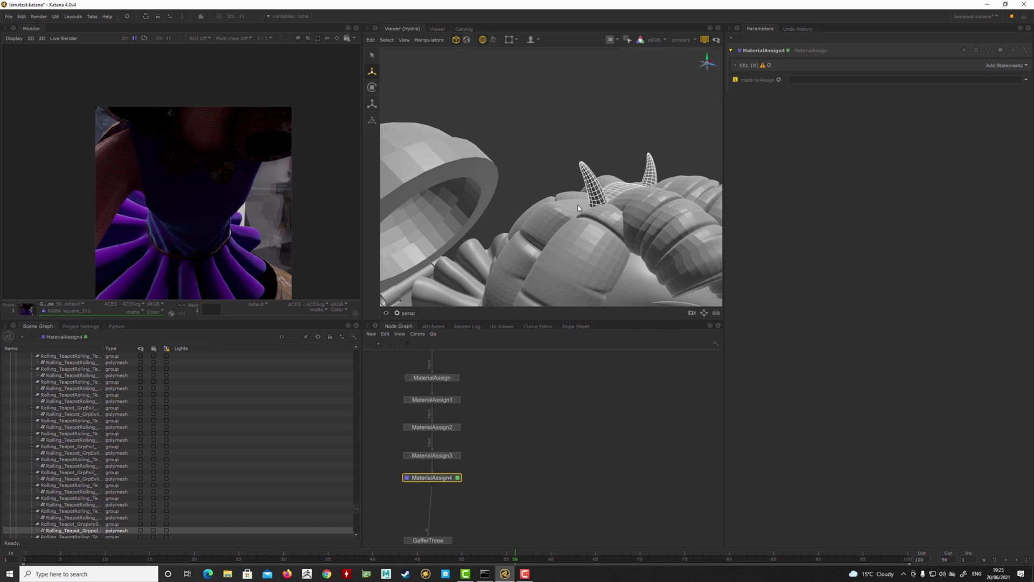
left_click_drag(589, 197, 491, 373, "alt")
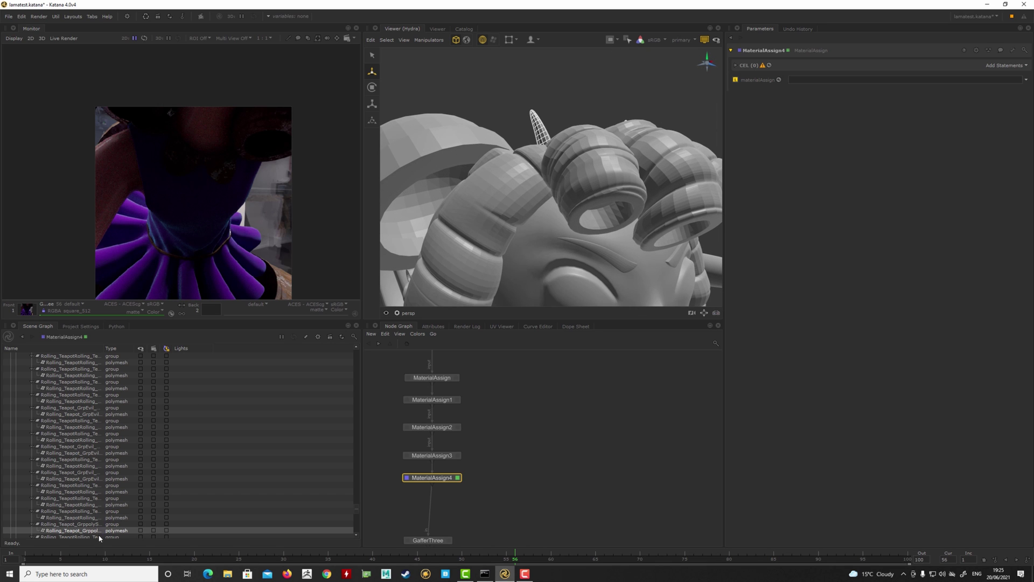
left_click_drag(101, 531, 620, 447)
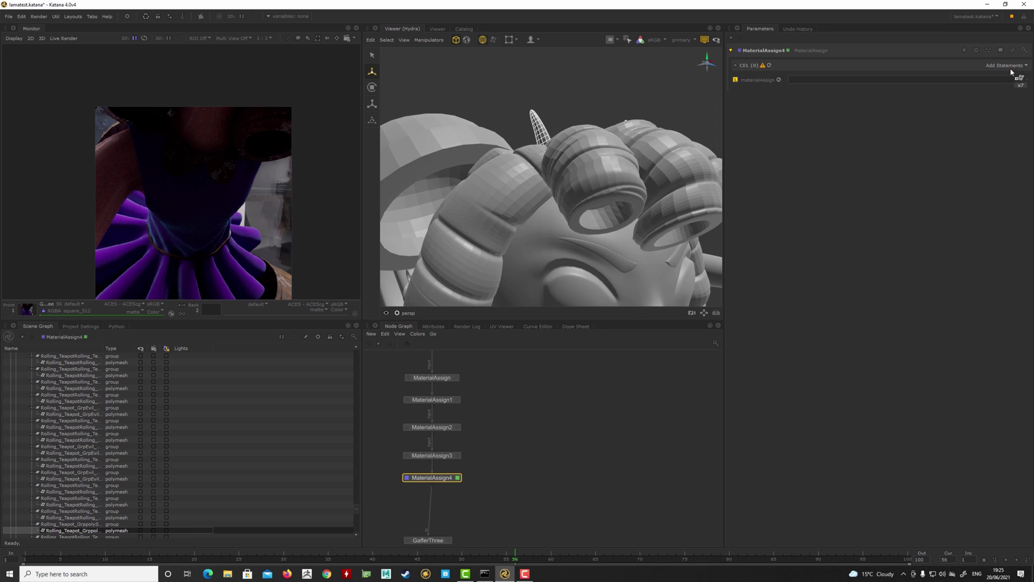
left_click_drag(1015, 67, 1016, 69)
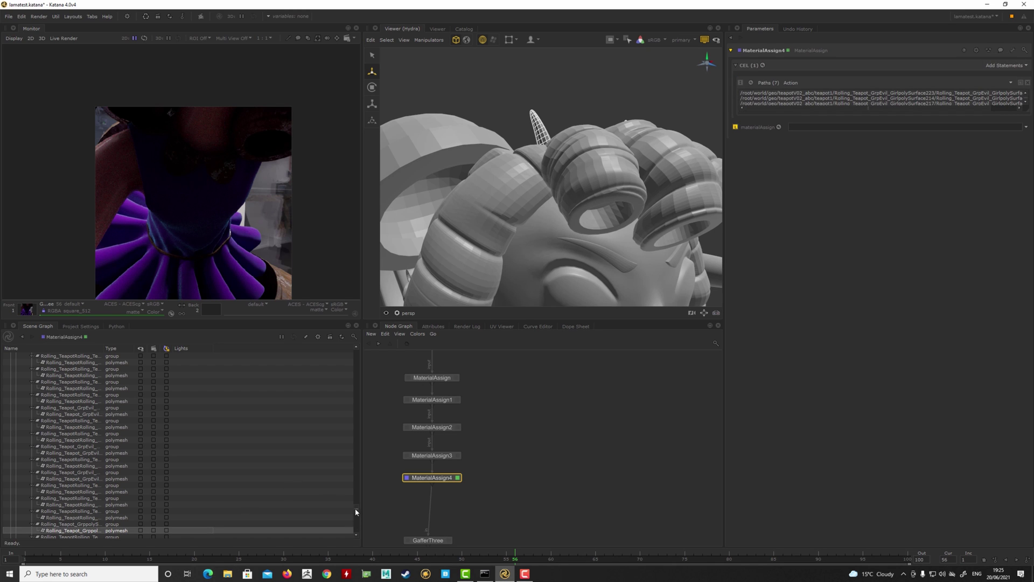
Set MaterialAssign4's assigned material to /root/materials/GOLD from the scene graph.
left_click_drag(356, 511, 353, 537)
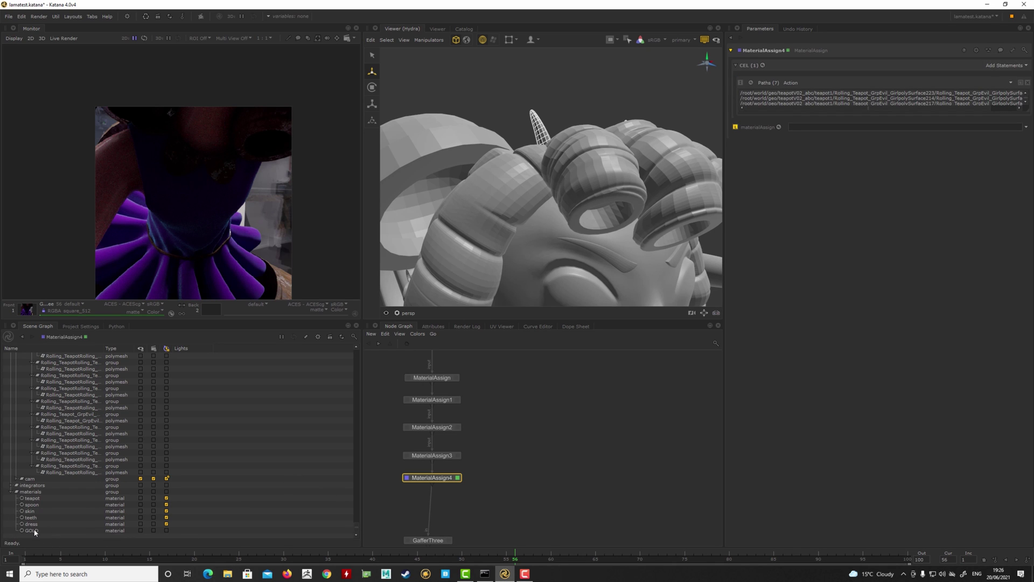
left_click_drag(34, 532, 452, 501)
left_click_drag(851, 133, 830, 132)
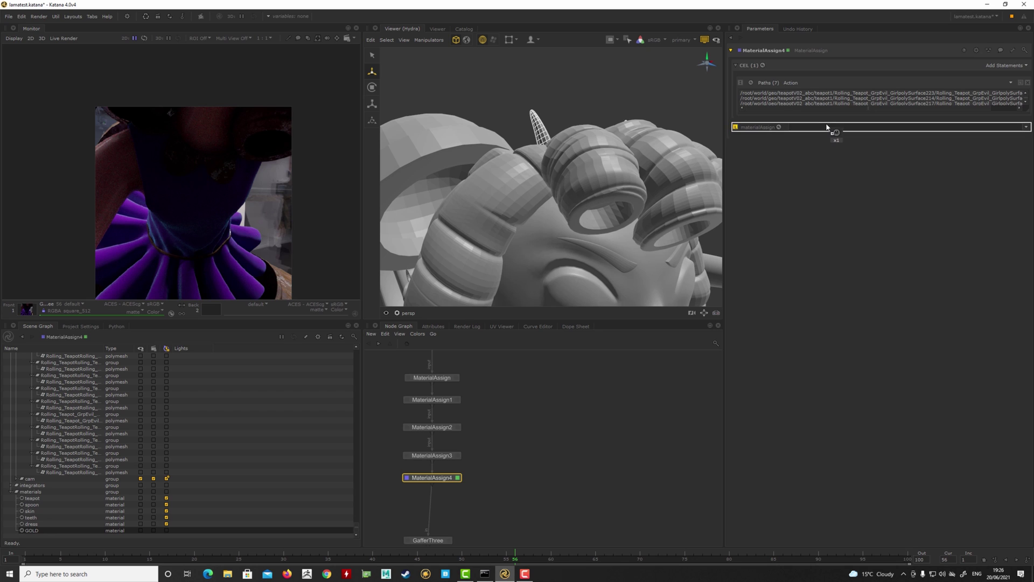
Start a live render from GafferThree, enable live updates for the GOLD material and inspect the gold parts from behind.
right_click(456, 476)
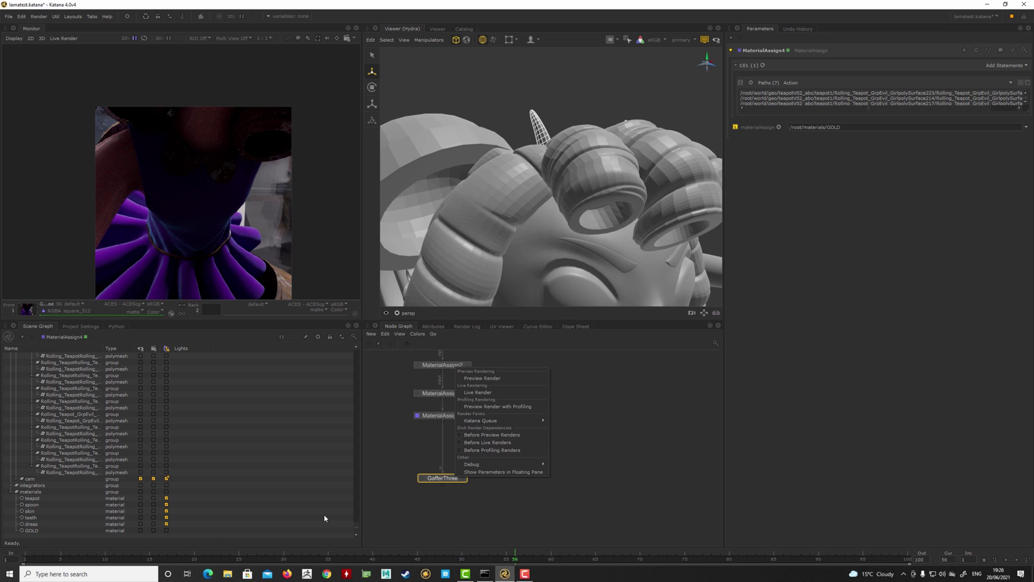
left_click(166, 531)
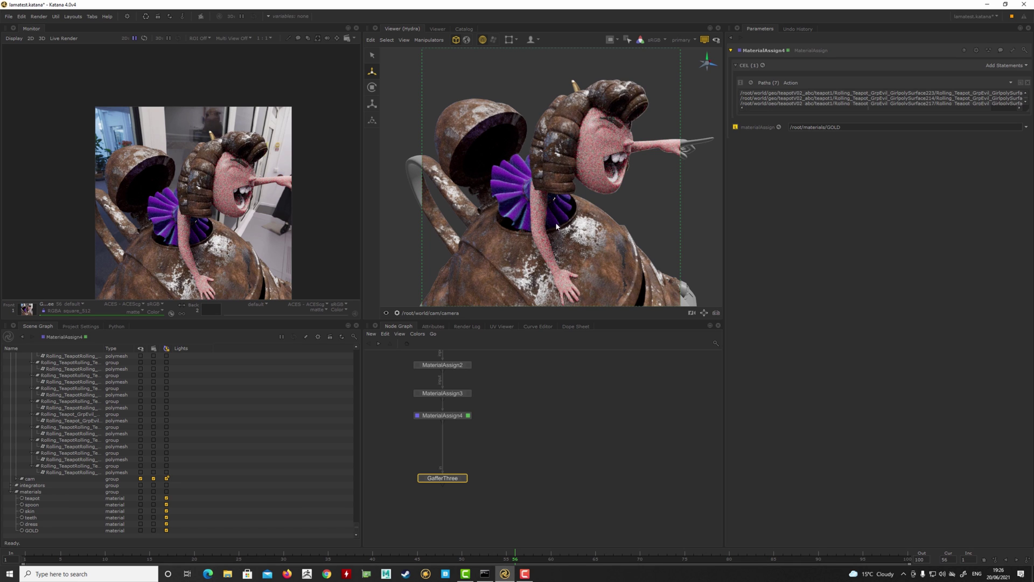
left_click_drag(556, 227, 685, 171, "alt")
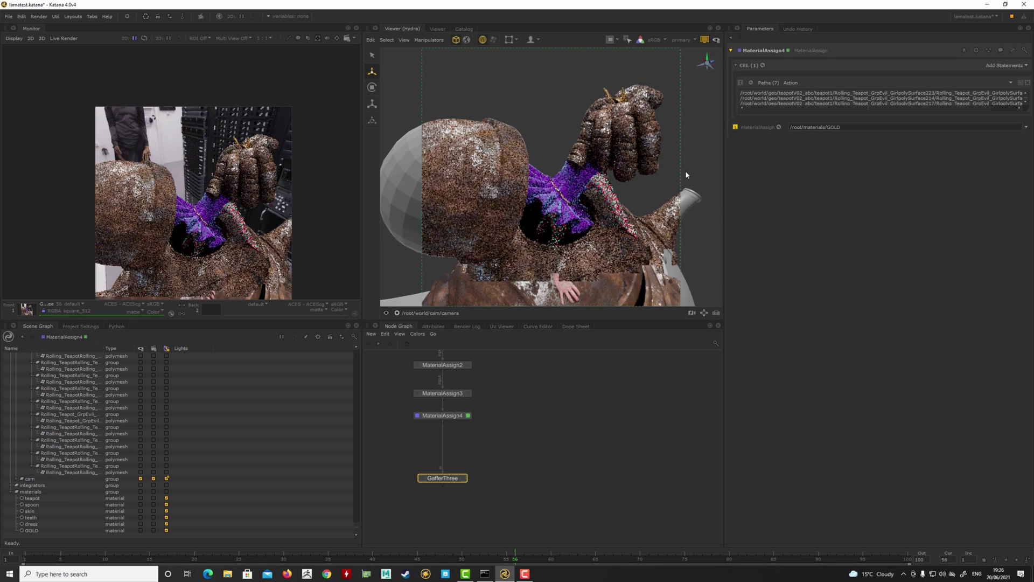
mouse_move(576, 217)
left_mouse_down("alt")
mouse_move(530, 215)
mouse_move(562, 217)
left_mouse_up("alt")
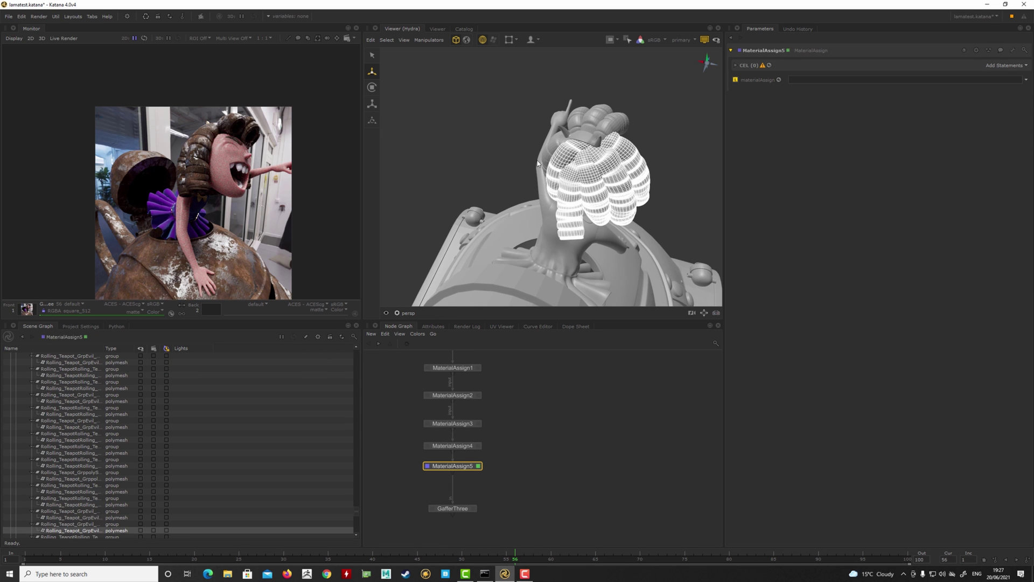
Create a LamaHairChiang node in an empty area of the CHARMATERIALS network for the hair material.
mouse_move(564, 168)
left_mouse_down("alt")
mouse_move(589, 169)
mouse_move(573, 180)
left_mouse_up("alt")
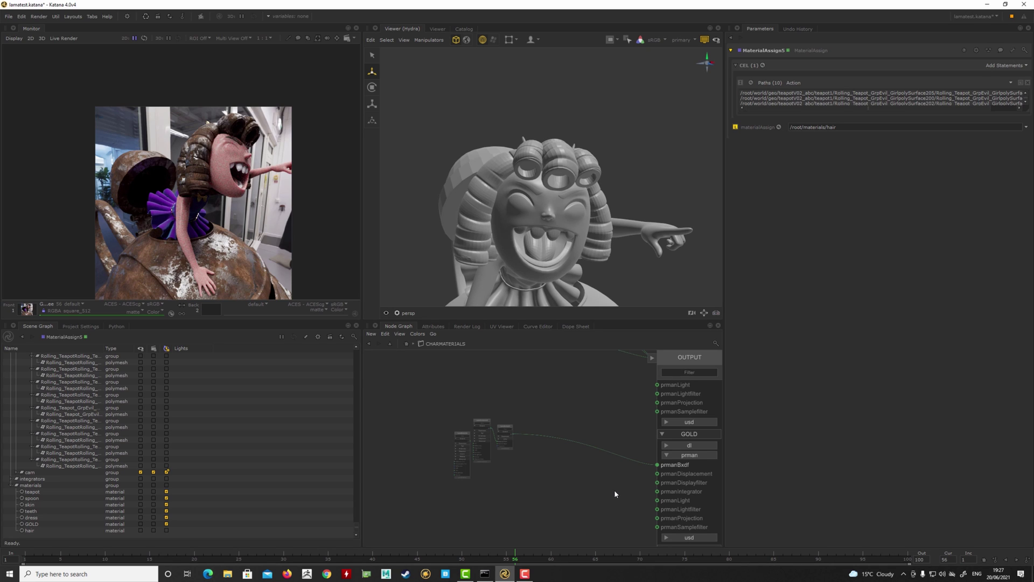
middle_click_drag(594, 517, 570, 485)
scroll(714, 476, "down", 2)
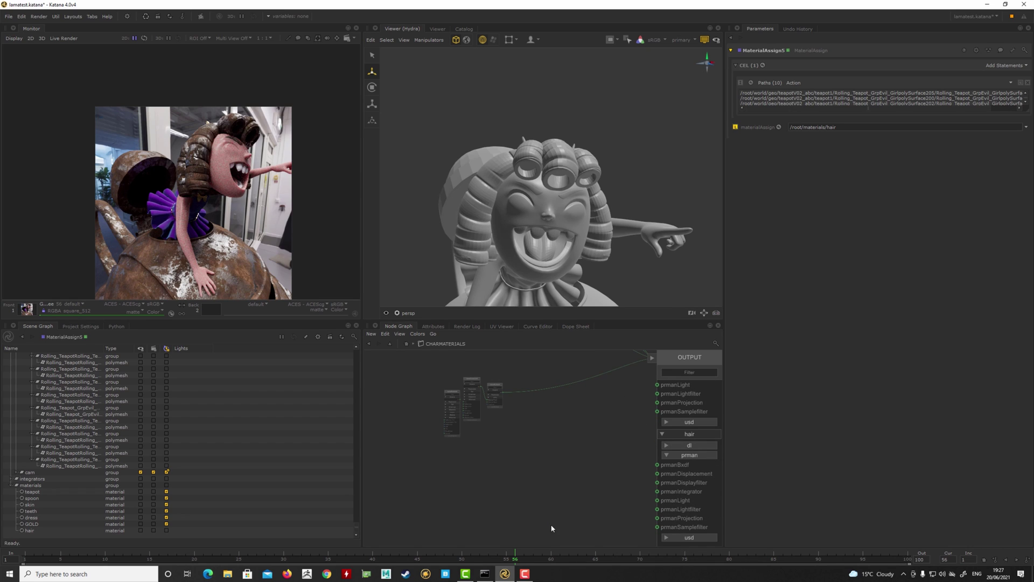
key("Tab")
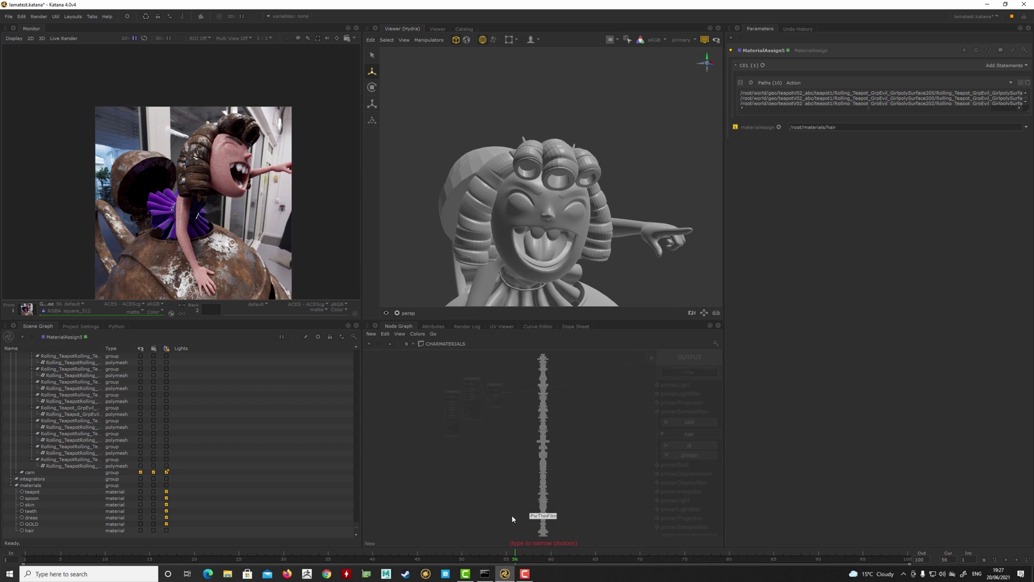
type("lama")
key("Up")
key("Up")
key("Up")
key("Up")
key("Up")
key("Up")
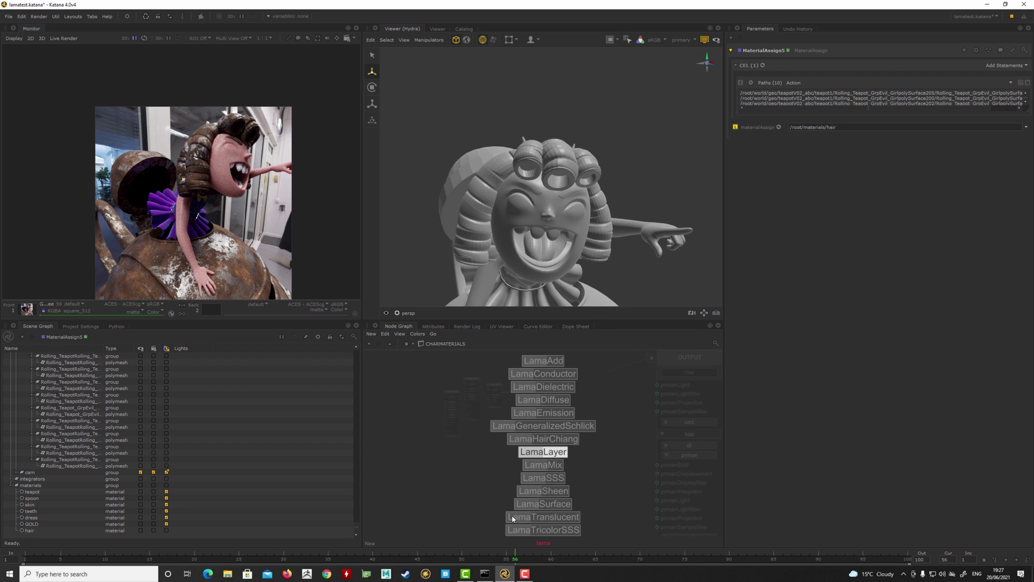
key("Return")
left_click(521, 490)
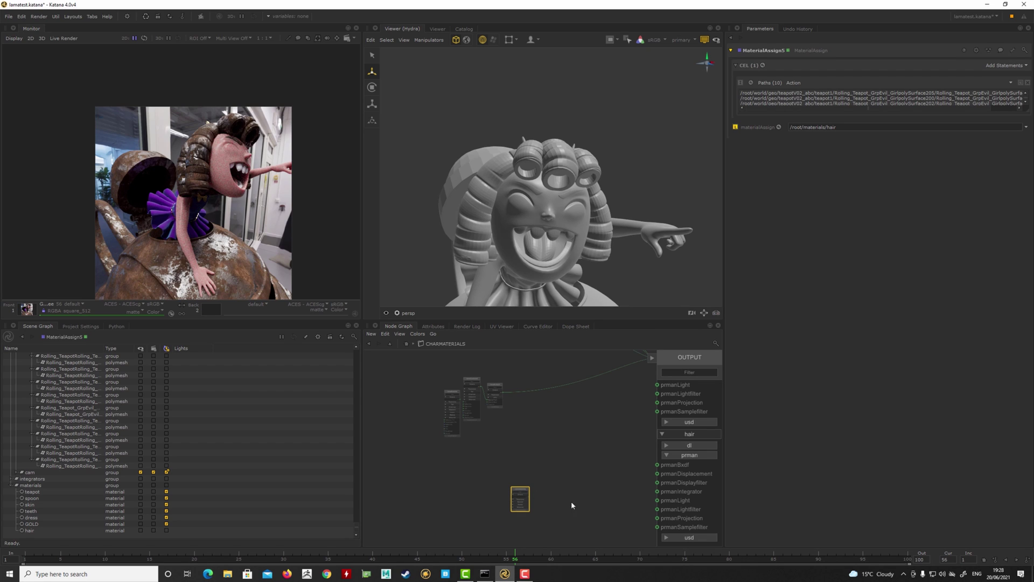
Connect the LamaHairChiang output to the hair material's prmanBxdf and check the hair in the live render.
scroll(536, 491, "up", 3)
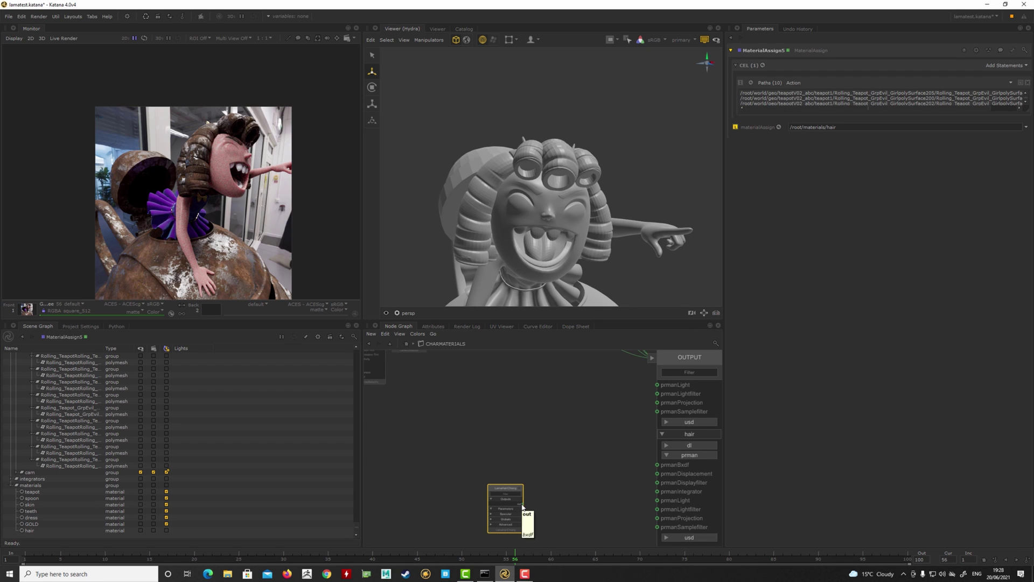
left_click_drag(522, 507, 521, 506)
left_click_drag(661, 466, 659, 465)
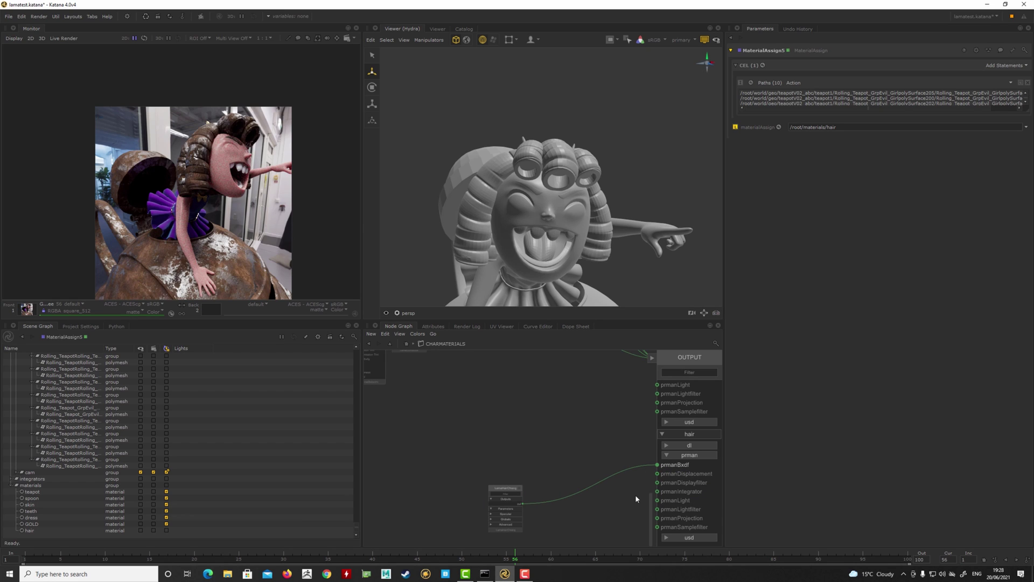
left_click(369, 341)
middle_click_drag(516, 506, 541, 332)
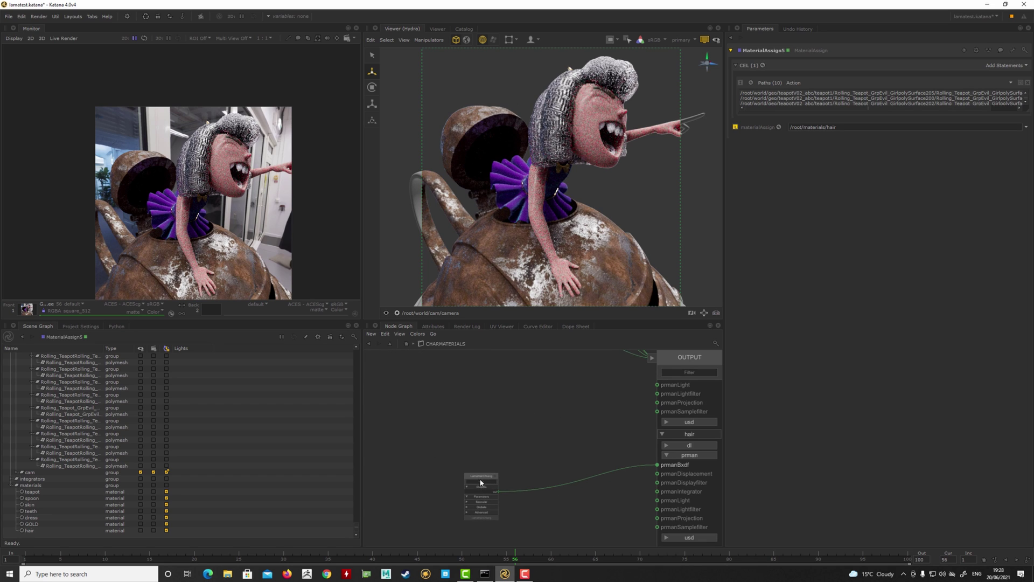
Create a LamaSurface node and place it between the LamaHairChiang node and the network output.
mouse_move(484, 445)
middle_mouse_down()
mouse_move(453, 448)
mouse_move(494, 435)
middle_mouse_up()
key("Tab")
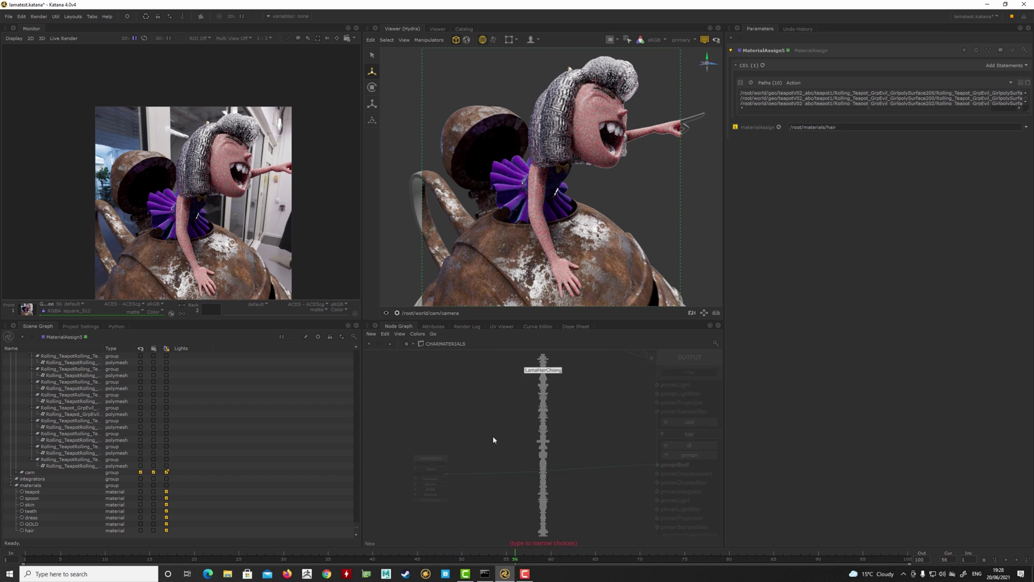
type("lamas")
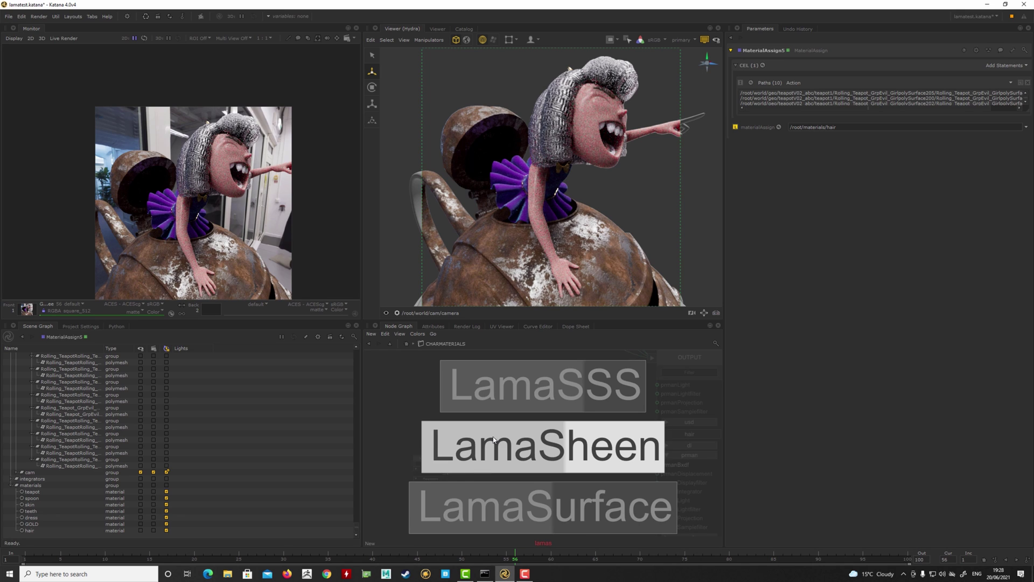
left_click(493, 506)
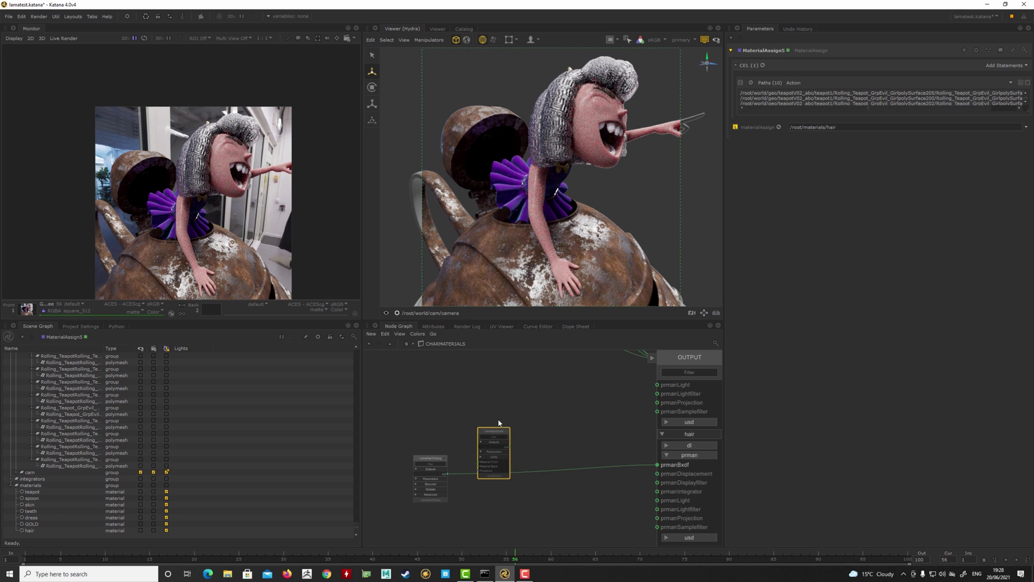
Connect the new LamaSurface to the hair material's prmanBxdf and enable its Compute Opacity and Compute Interior features.
left_click(498, 440)
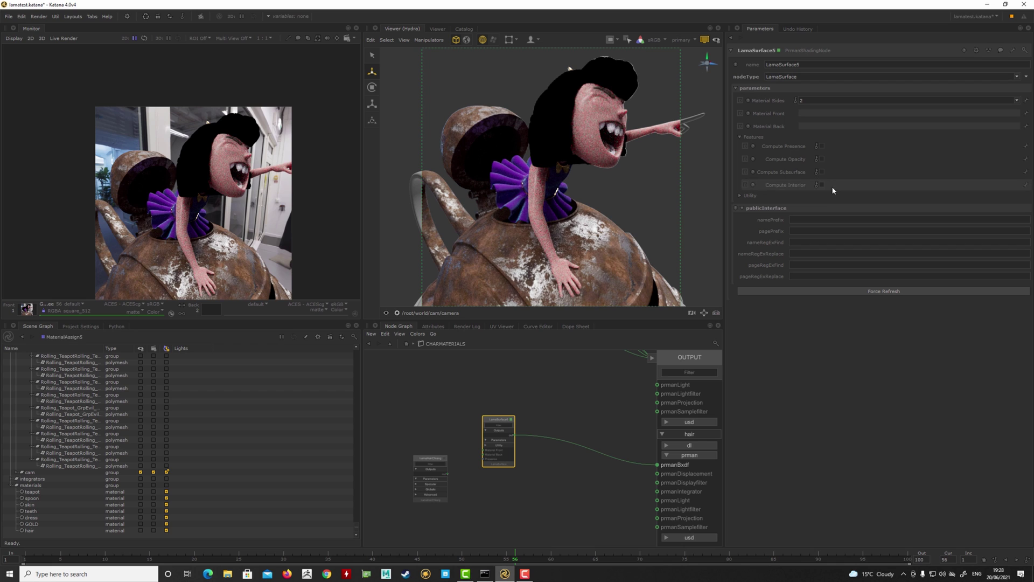
left_click(821, 158)
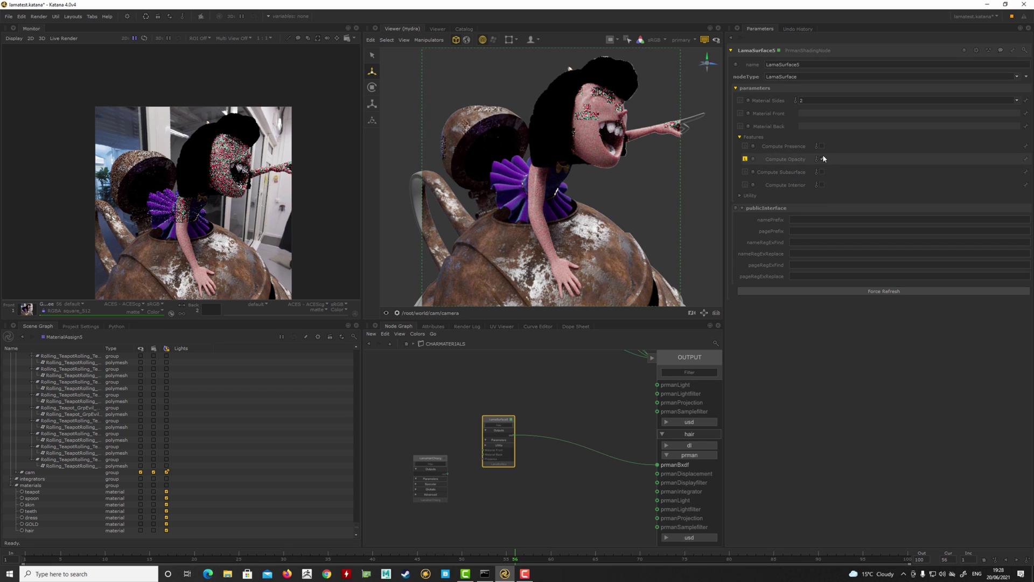
left_click(821, 184)
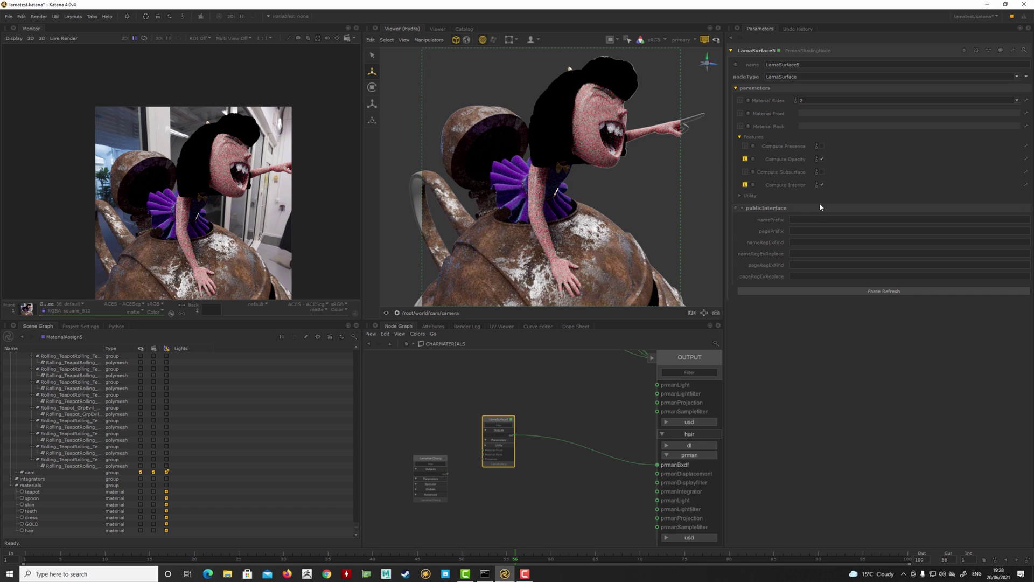
Enable Compute Subsurface and Compute Presence on the hair's LamaSurface and connect the LamaHairChiang output to its Material Front and Material Back.
left_click(822, 172)
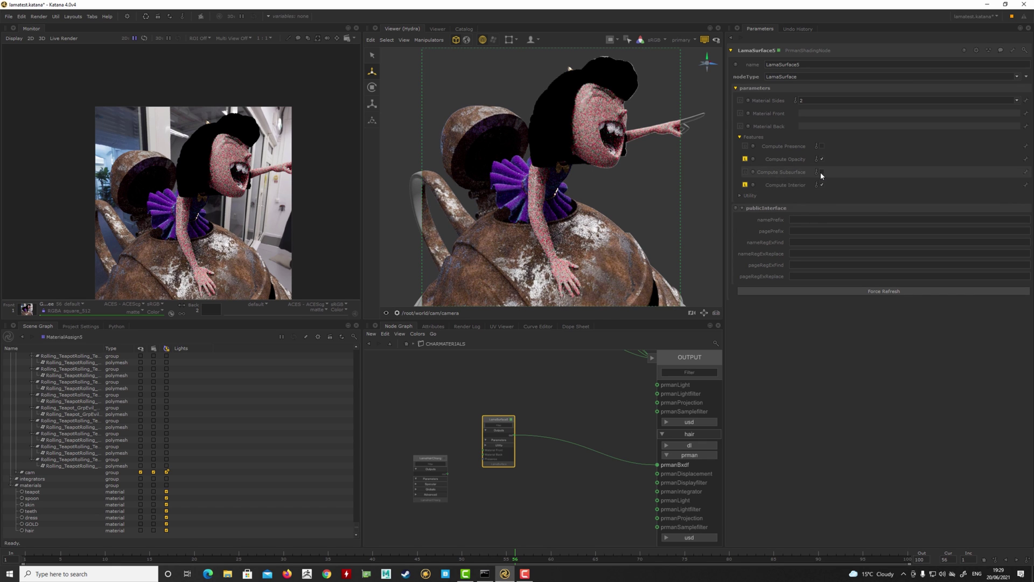
left_click(821, 146)
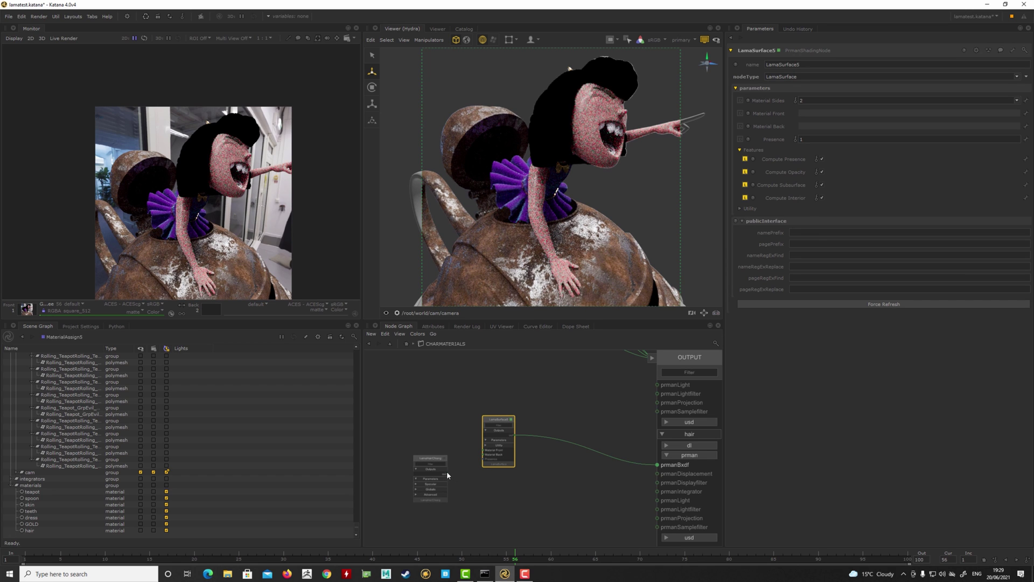
scroll(468, 458, "up", 5)
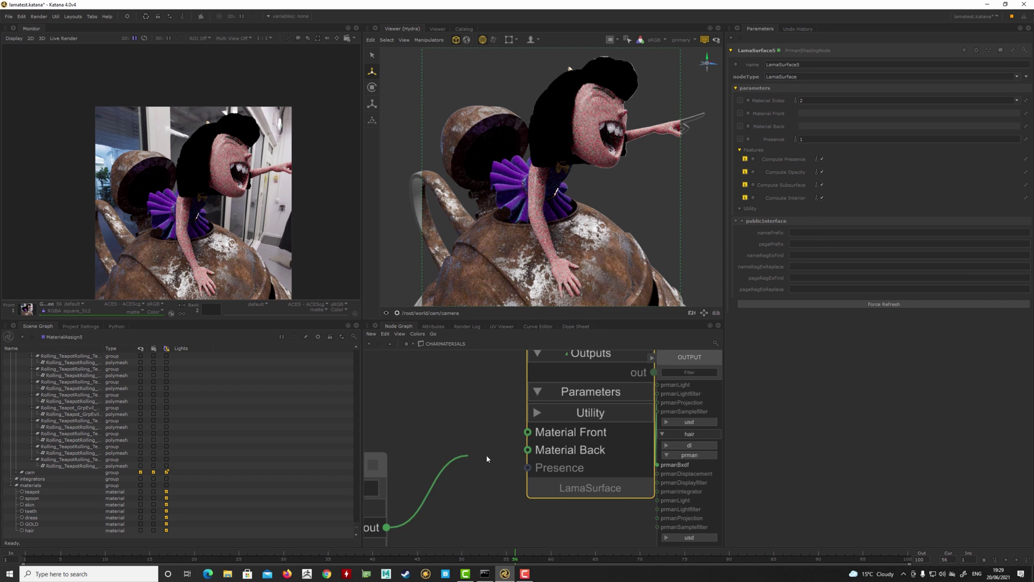
left_click(538, 432)
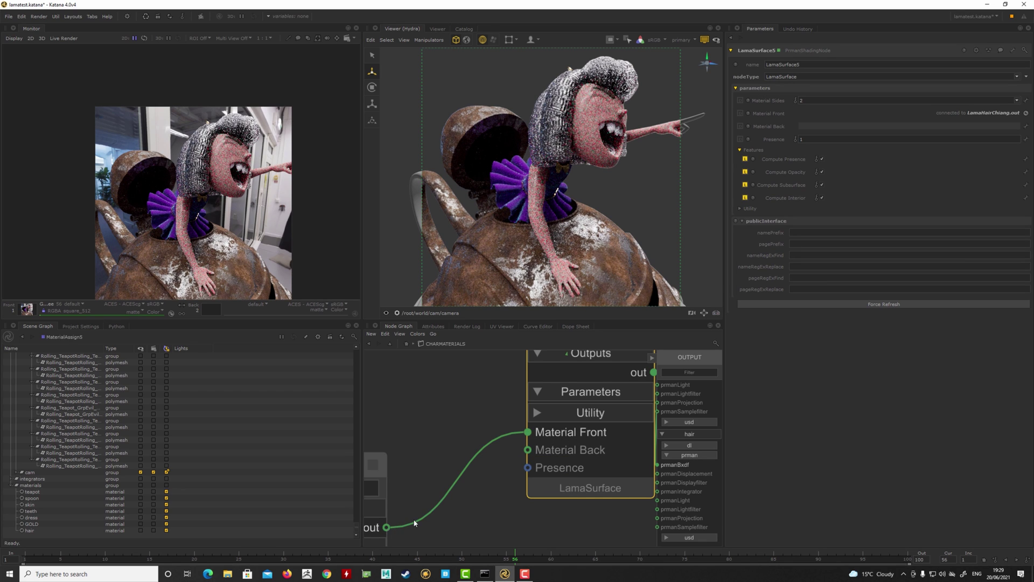
left_click(529, 450)
Set the LamaHairChiang R Specular Color to 0.8826, 0.4889, 0.1956 and its TT Specular Color to 0.5499, 0.3241, 0.0755.
middle_click_drag(555, 479, 645, 453)
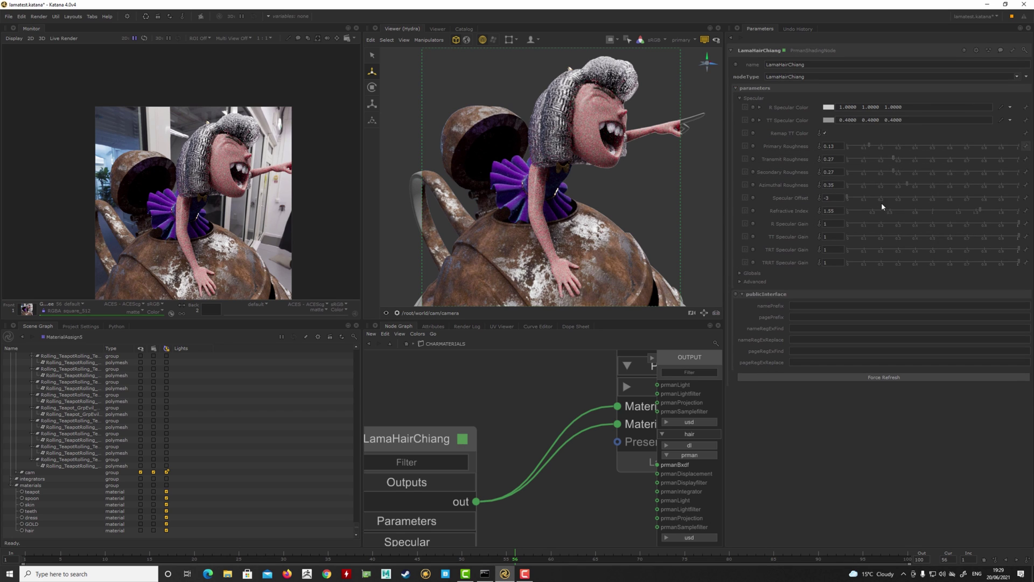
left_click(828, 107)
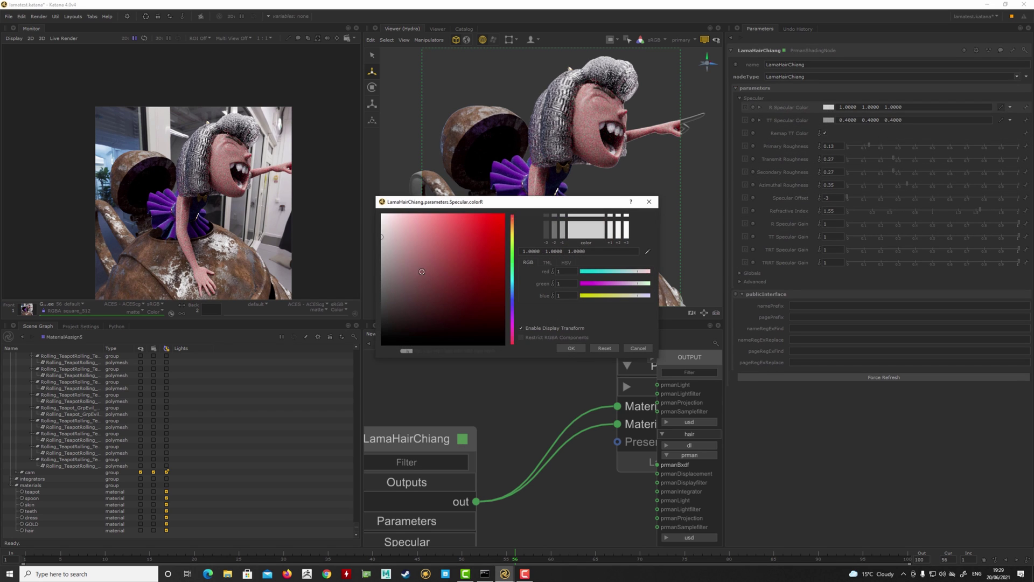
left_click_drag(422, 272, 448, 231)
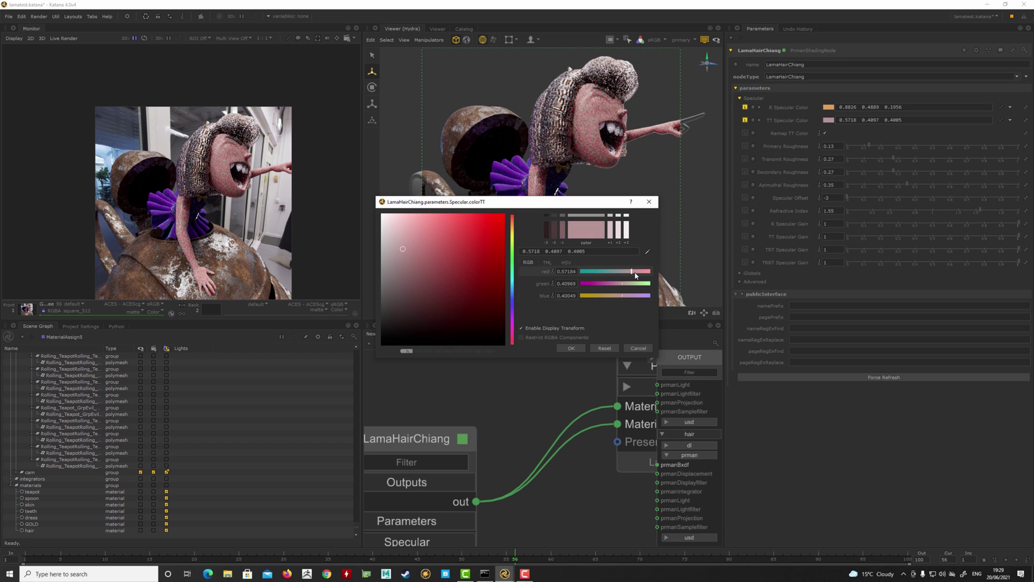
left_click_drag(635, 273, 594, 299)
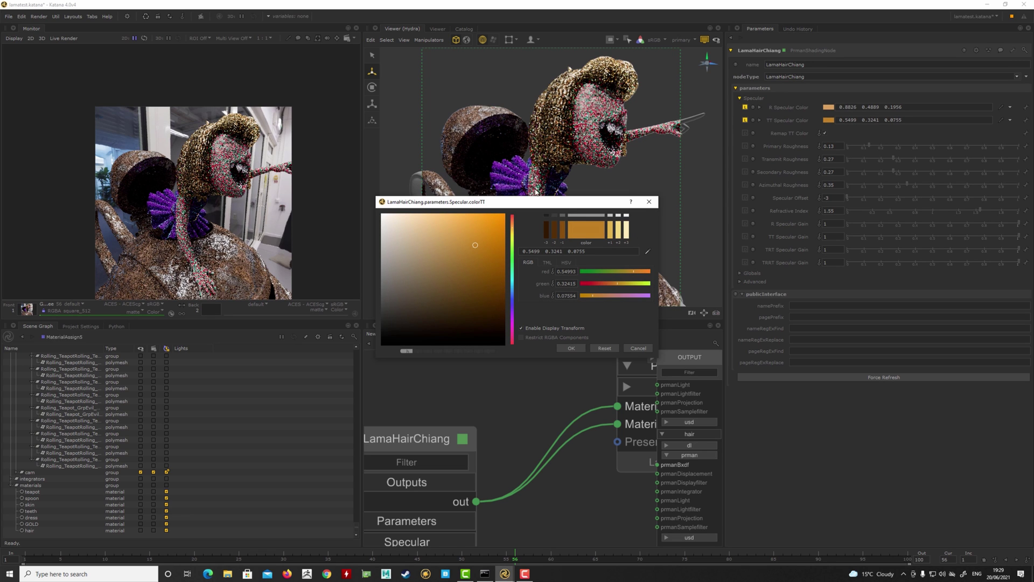
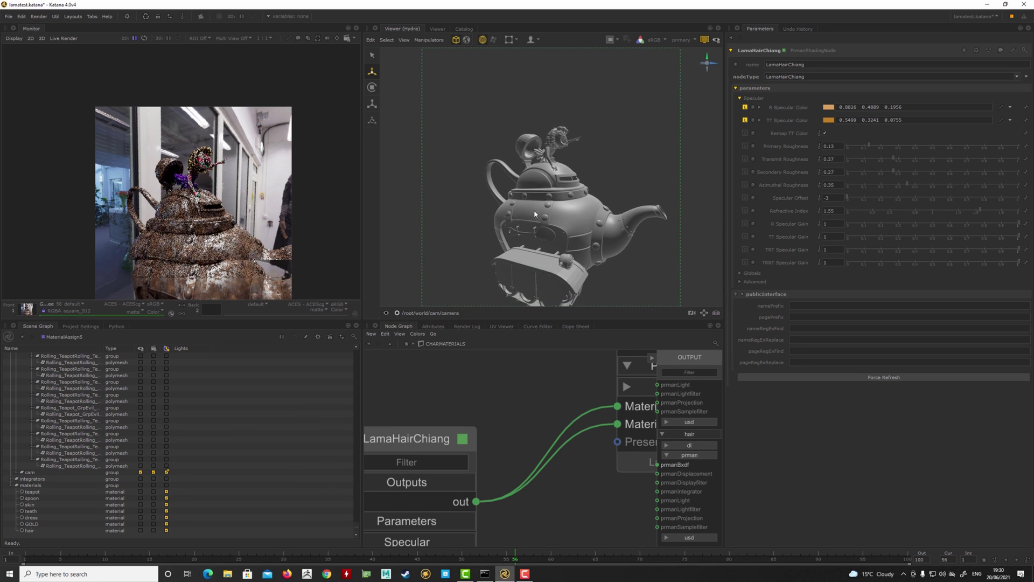
mouse_move(534, 210)
left_mouse_down("alt")
mouse_move(561, 223)
mouse_move(525, 208)
mouse_move(532, 222)
left_mouse_up("alt")
scroll(552, 222, "up", 3)
scroll(525, 206, "down", 3)
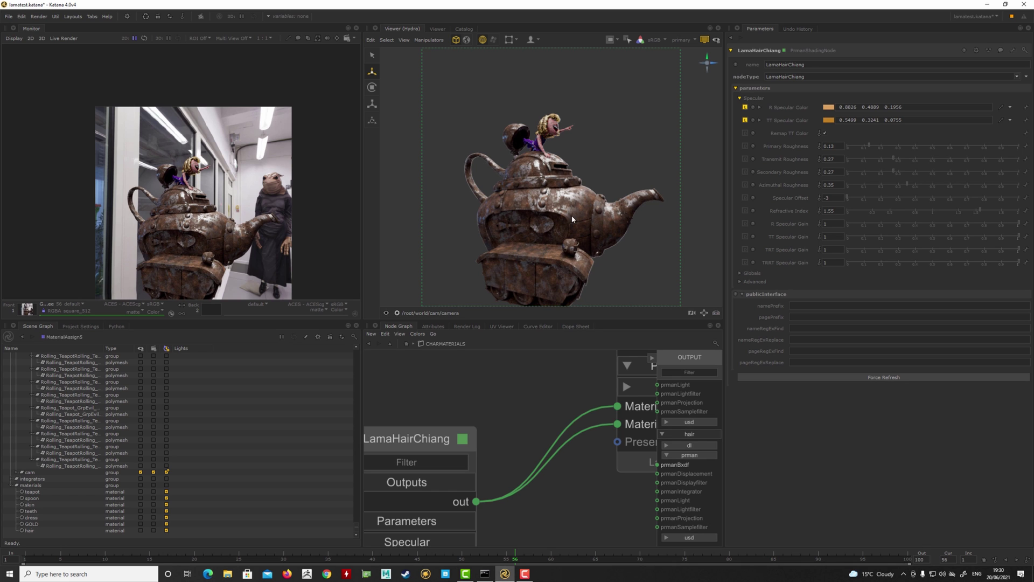
left_click_drag(595, 238, 586, 230, "alt")
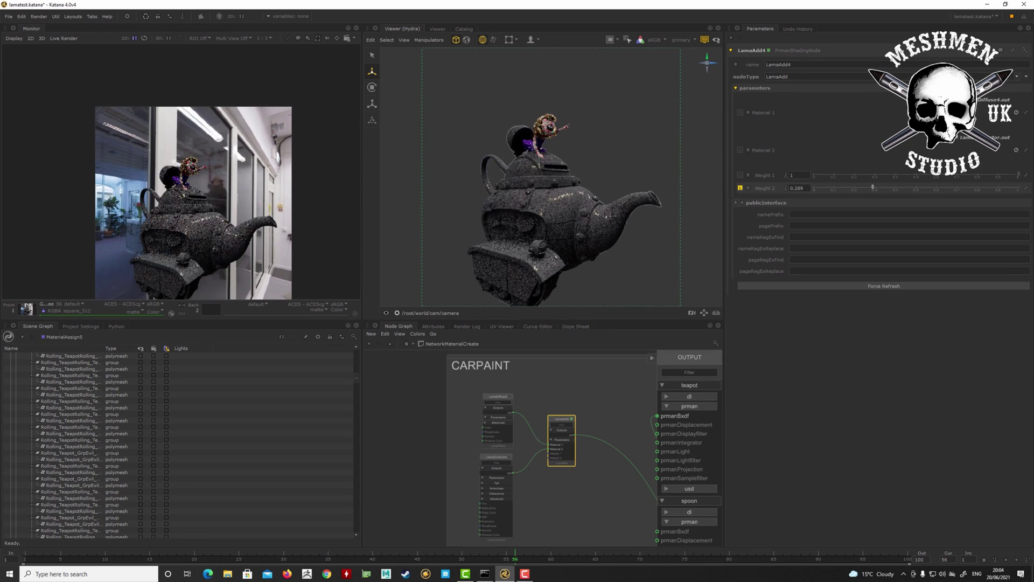
Tint the transmission of the carpaint's LamaDielectric1 teal with 0.3034, 0.6642, 0.7750.
left_click(493, 460)
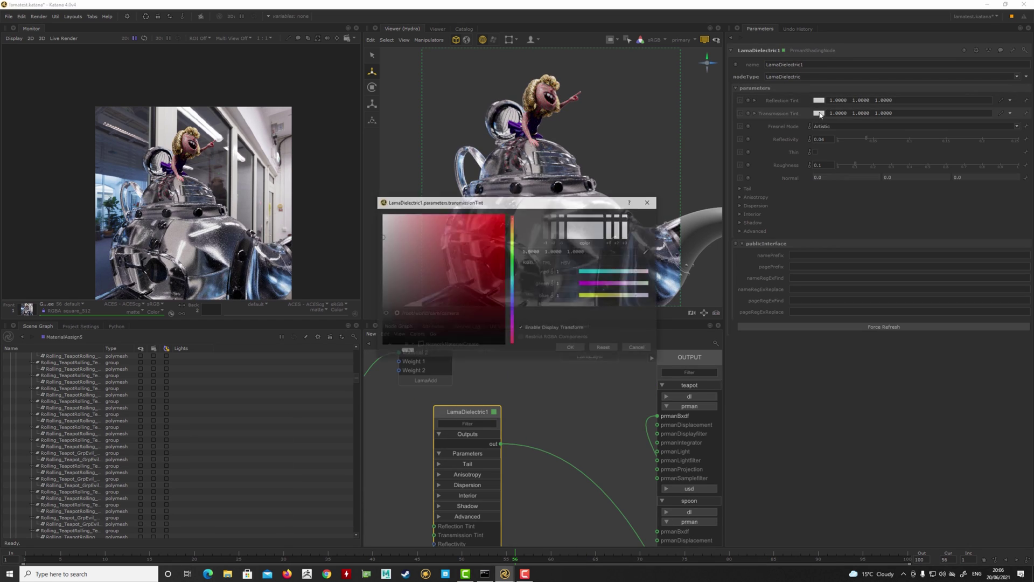
mouse_move(475, 237)
left_mouse_down()
mouse_move(483, 286)
mouse_move(487, 236)
left_mouse_up()
left_click(571, 348)
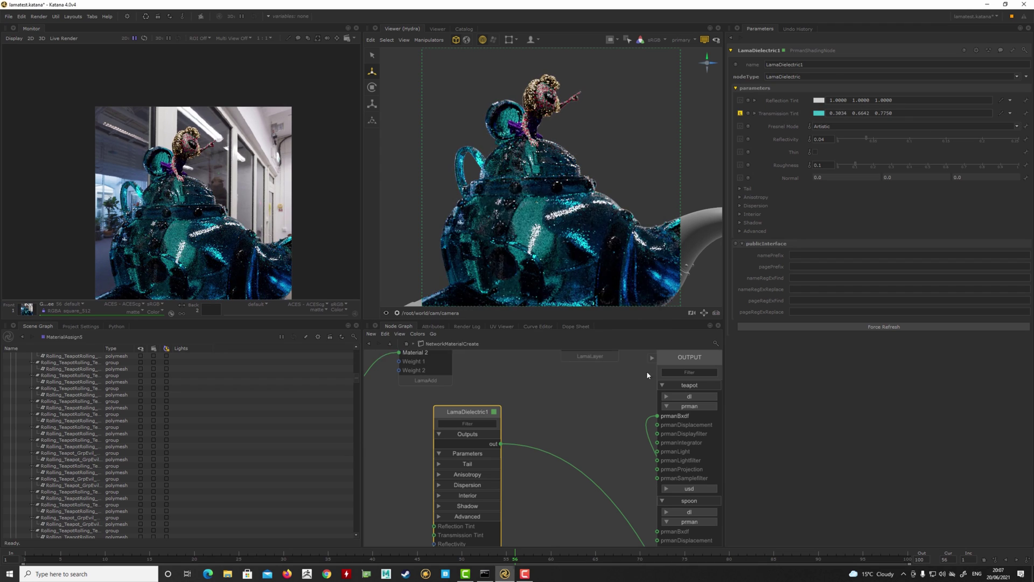
Set the Interior Absorption Color of LamaDielectric1 to a blue of 0.2602, 0.2810, 1.6755.
middle_click_drag(647, 372, 611, 478)
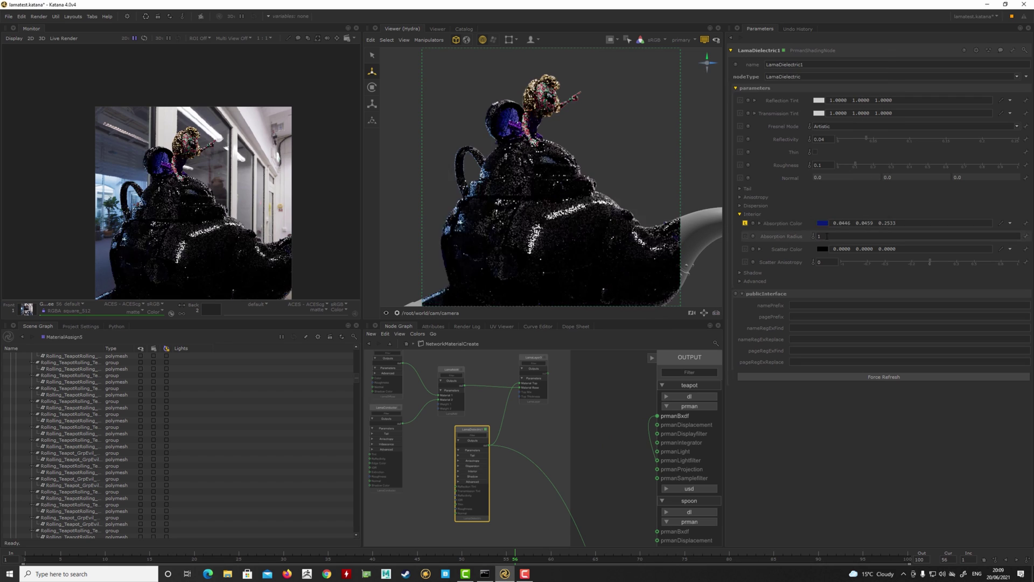
left_click(823, 223)
left_click(450, 224)
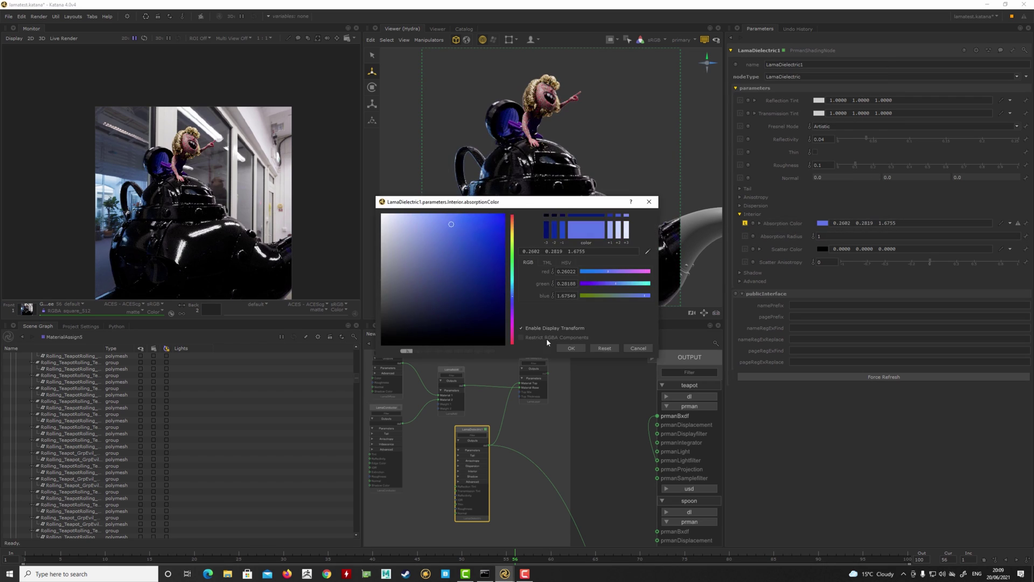
left_click(571, 348)
Reduce the blue in LamaDielectric1's Absorption Color and mute it to a grey-teal of 0.1812, 0.2277, 0.2832.
left_click(823, 223)
left_click_drag(626, 296, 618, 296)
left_click(573, 348)
left_click(822, 223)
left_click(422, 278)
left_click(571, 348)
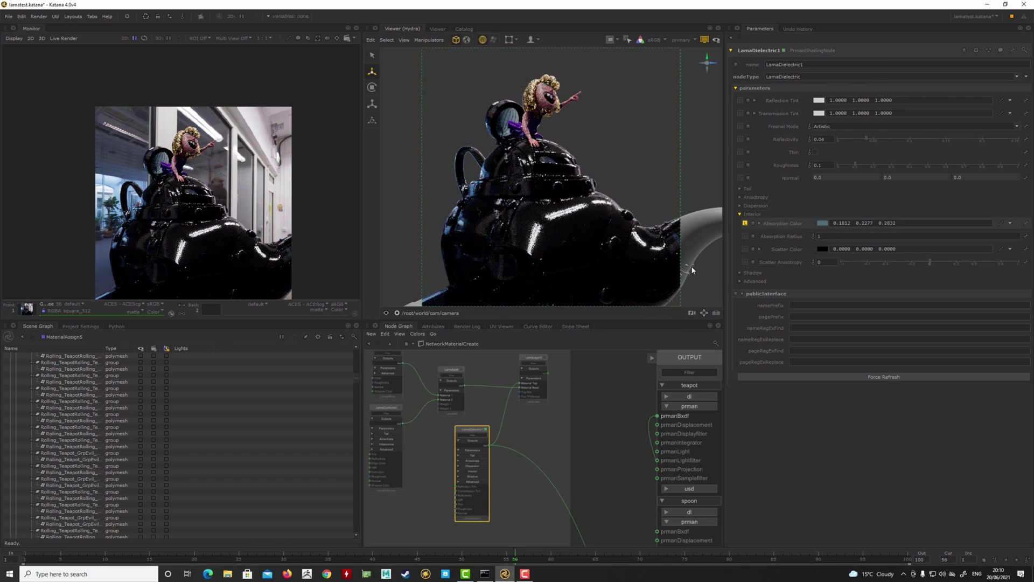
Lighten LamaDielectric1's Absorption Color to a pale, low-saturation tint.
left_click(823, 223)
left_click(408, 219)
left_click(570, 348)
Reopen LamaDielectric1 in the CARPAINT network and change its Interior Absorption Color to a bright cyan with less red.
middle_click_drag(596, 455, 571, 512)
scroll(510, 431, "up", 3)
left_click(526, 417)
scroll(517, 493, "up", 5)
scroll(517, 493, "down", 6)
scroll(463, 441, "up", 4)
left_click(490, 443)
left_click(822, 223)
left_click_drag(646, 271, 618, 272)
left_click(626, 230)
left_click(571, 347)
Open LamaLayer3's parameters in the CARPAINT network to inspect its Top Mix and Top Thickness.
middle_click_drag(617, 464, 458, 371)
middle_click_drag(479, 538, 463, 462)
middle_click_drag(625, 452, 518, 476)
scroll(519, 477, "up", 4)
left_click(519, 476)
key("e")
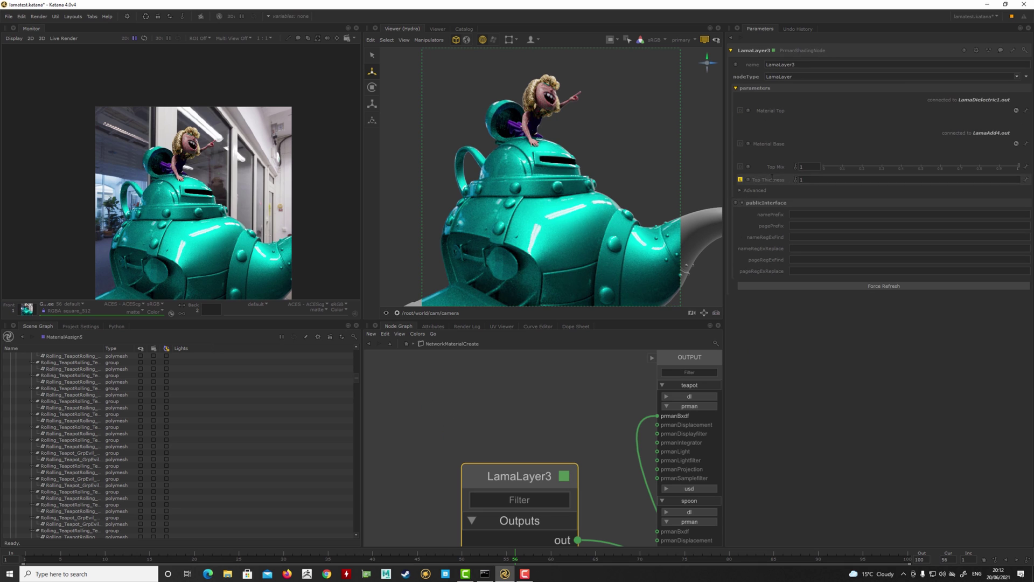
scroll(569, 455, "down", 5)
left_click(537, 434)
key("e")
Set LamaDielectric1's Absorption Radius to 2 and its Absorption Color to a turquoise of about 0.3997, 1.3672, 1.6156.
mouse_move(603, 528)
middle_mouse_down()
mouse_move(485, 377)
mouse_move(603, 538)
middle_mouse_up()
left_click(445, 463)
key("e")
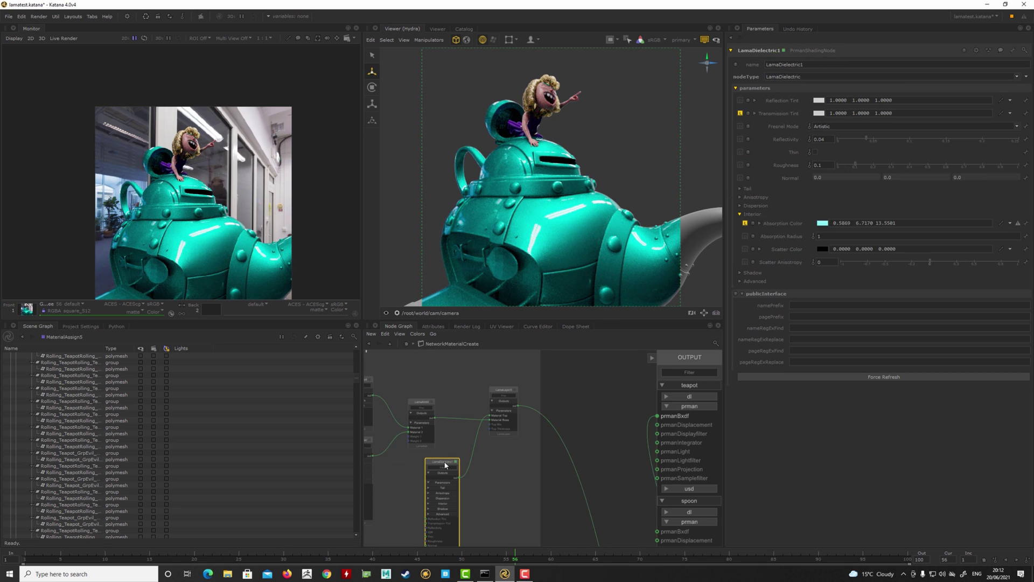
double_click(821, 236)
type("2")
key("Return")
left_click(822, 223)
left_click_drag(438, 219, 450, 232)
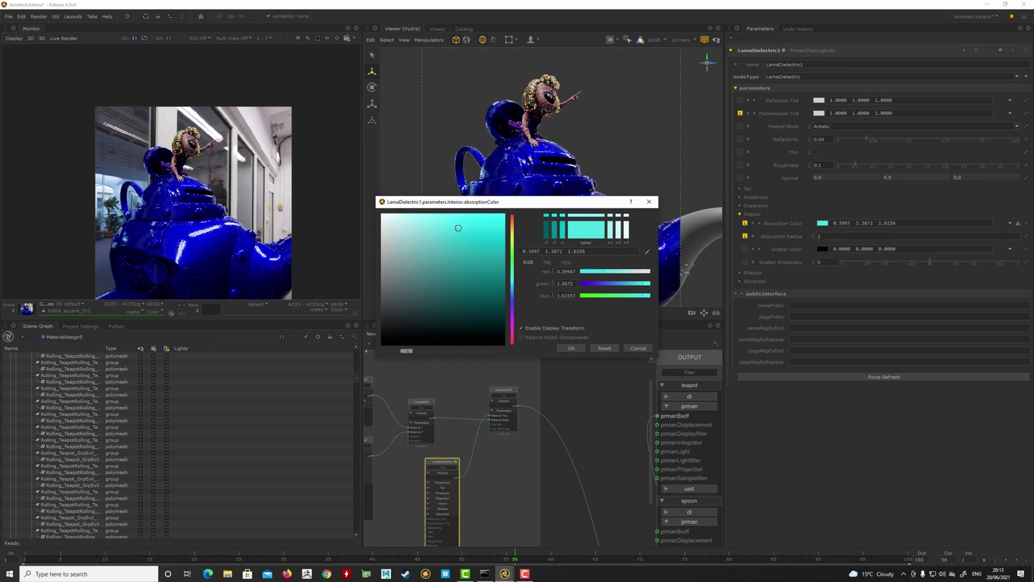
left_click(570, 348)
Try a slightly lower Top Mix and a Top Thickness of 0 on LamaLayer3.
left_click(505, 390)
key("e")
left_click_drag(1017, 166, 998, 166)
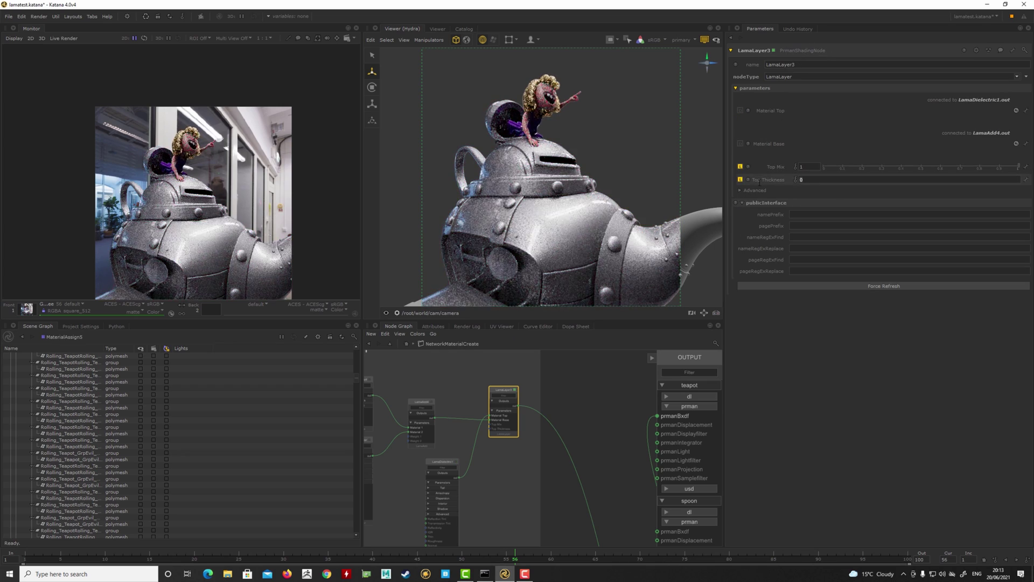
Set the Interior Scatter Color of LamaDielectric1 to a near-black of 0.0020, 0.0020, 0.0020.
left_click(453, 462)
key("e")
scroll(460, 467, "up", 7)
left_click(823, 248)
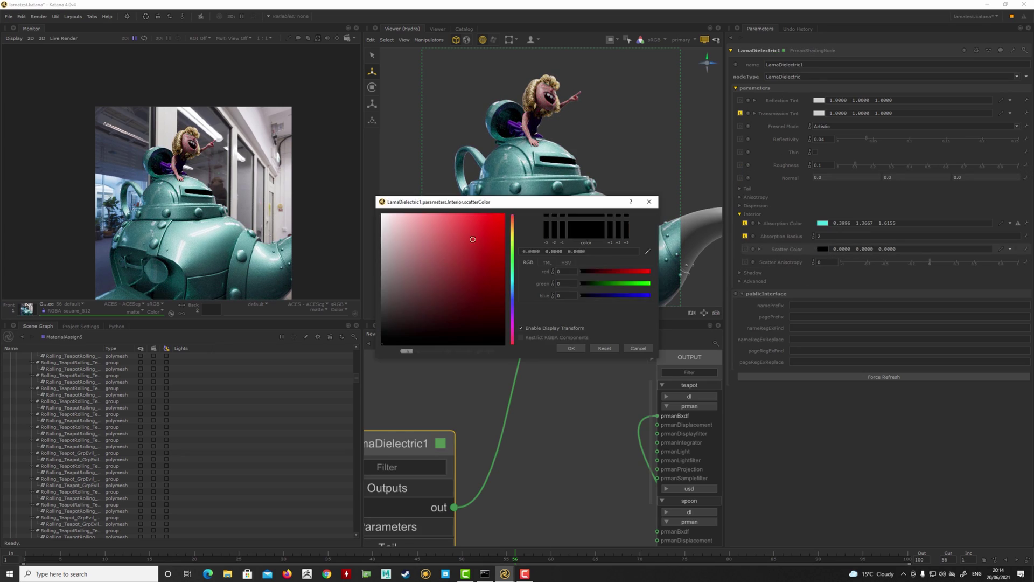
left_click_drag(472, 238, 382, 345)
left_click(571, 348)
Darken LamaDielectric1's Absorption Color through its HSV components to a saturation of about 0.53 and a value of about 0.112.
left_click(759, 223)
left_click(794, 236)
left_click_drag(1024, 270, 888, 271)
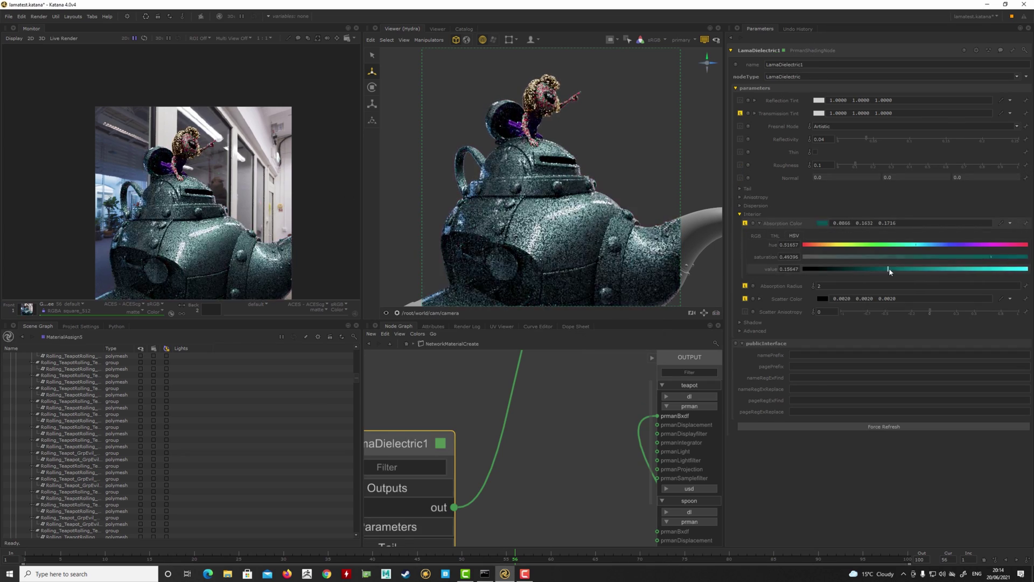
left_click_drag(997, 258, 1010, 258)
left_click_drag(888, 270, 868, 269)
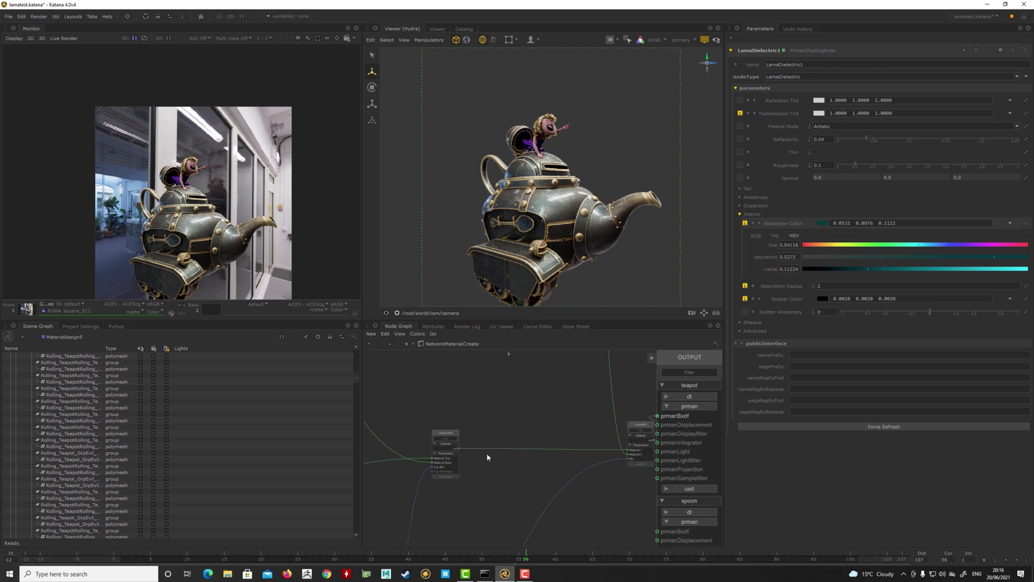
Examine in the enlarged node graph how the diffuse, conductor, add, dielectric and layer nodes of the CARPAINT group are wired.
double_click(486, 453)
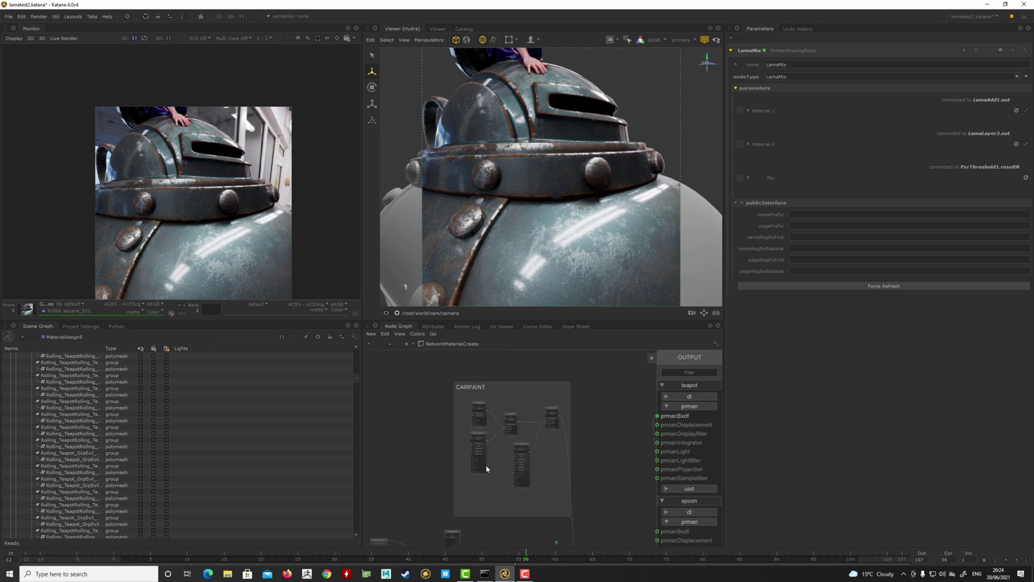
key("space")
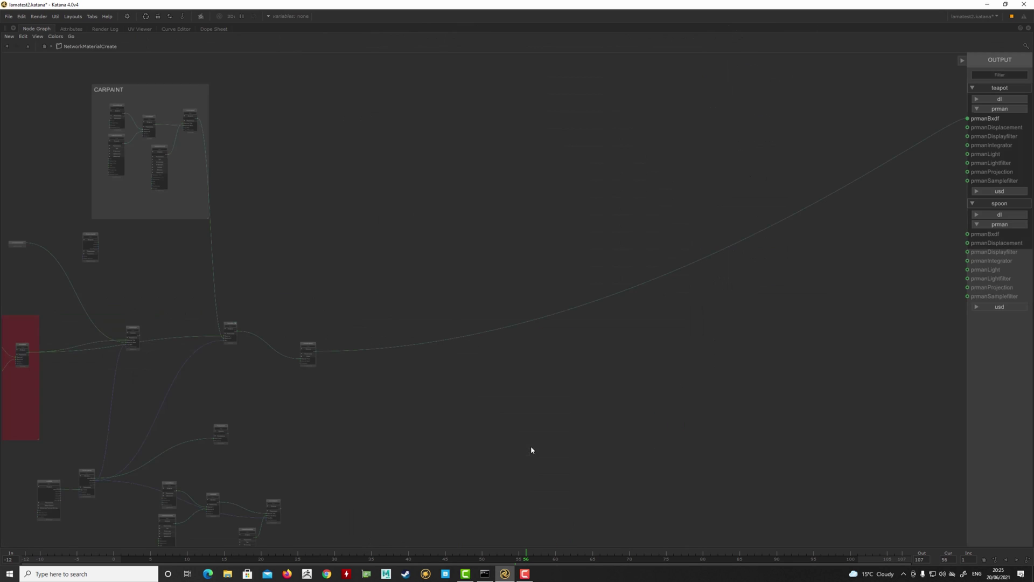
middle_click_drag(302, 332, 759, 484)
scroll(586, 306, "up", 3)
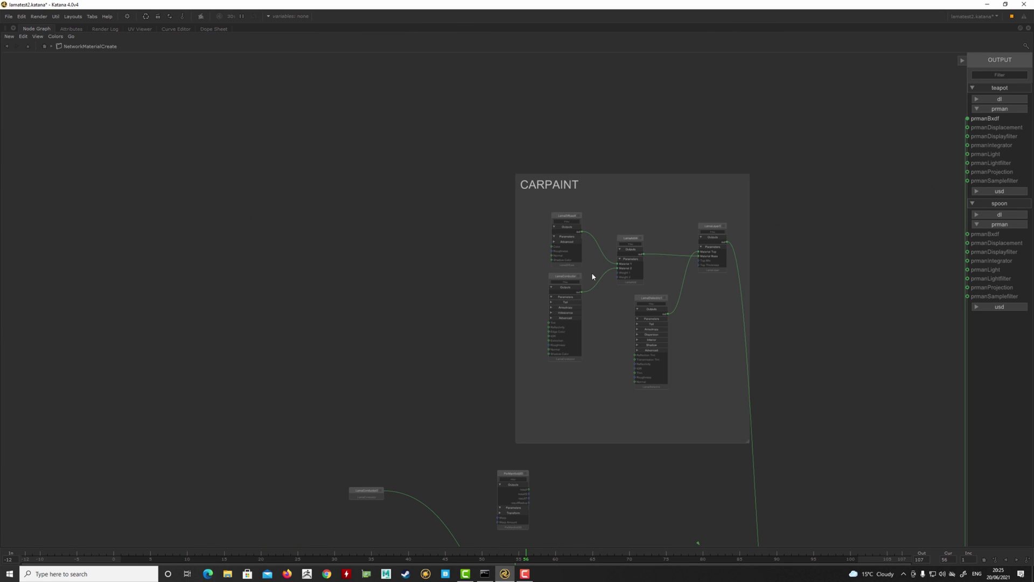
scroll(603, 206, "up", 4)
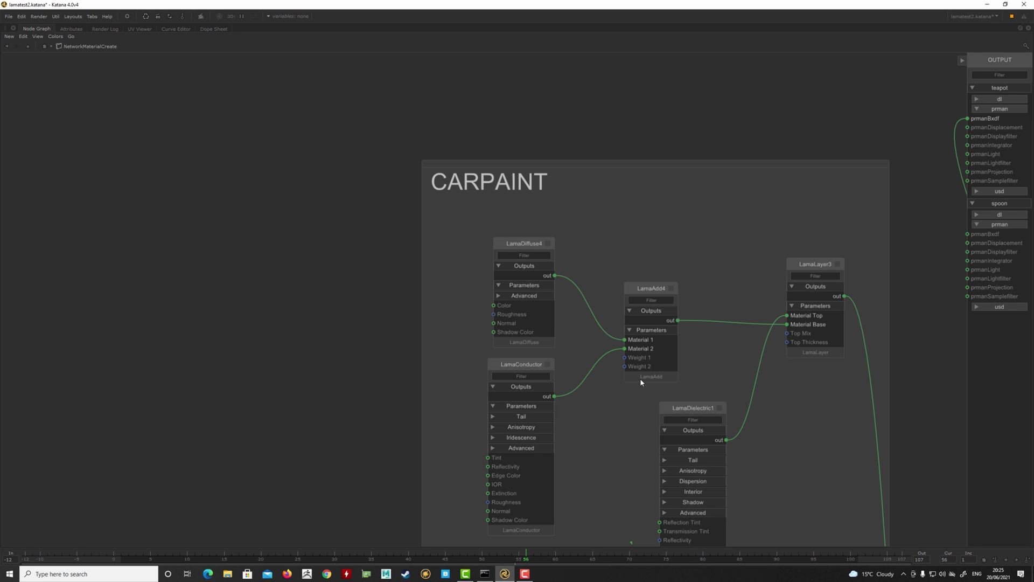
middle_click_drag(588, 392, 533, 392)
key("space")
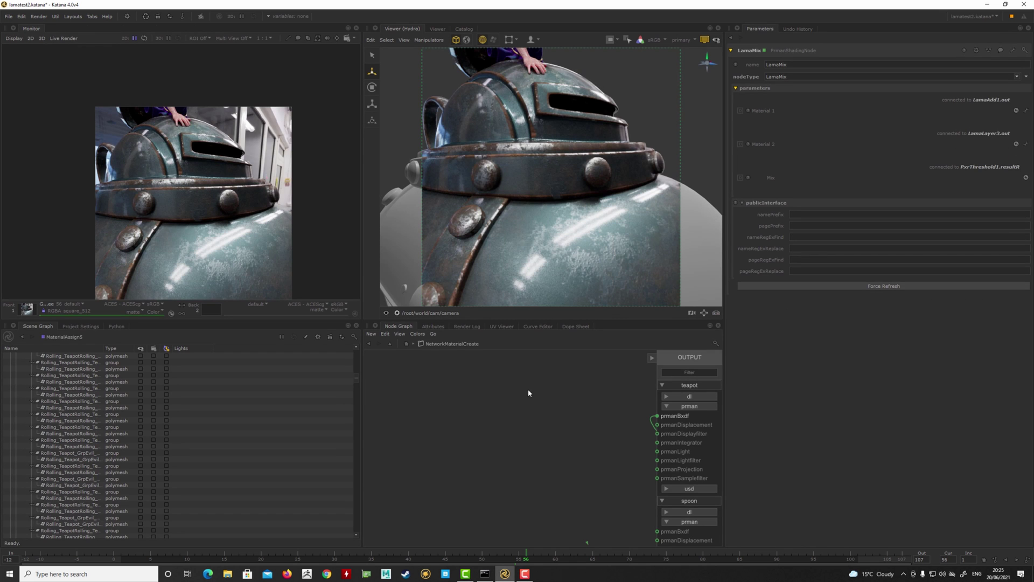
Create a LamaSurface node in the empty area beside the CARPAINT group.
scroll(515, 437, "down", 3)
scroll(574, 439, "down", 3)
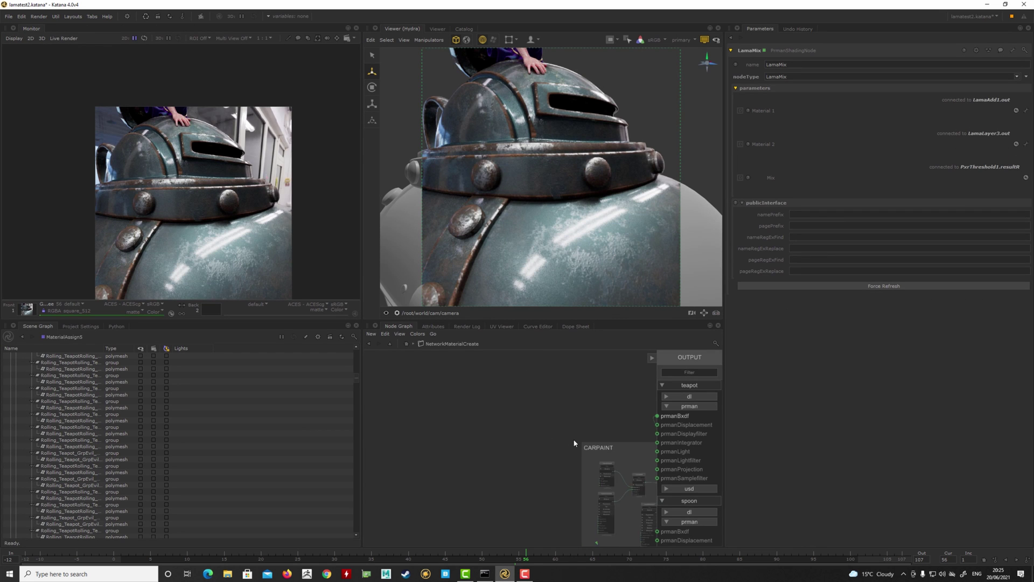
middle_click_drag(583, 447, 421, 413)
scroll(483, 450, "up", 6)
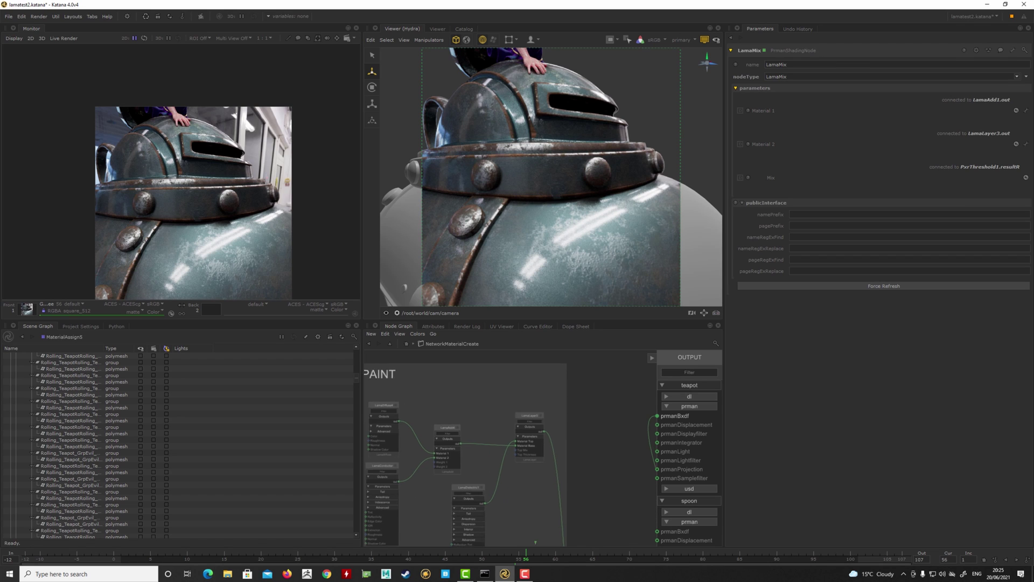
key("Tab")
type("lama")
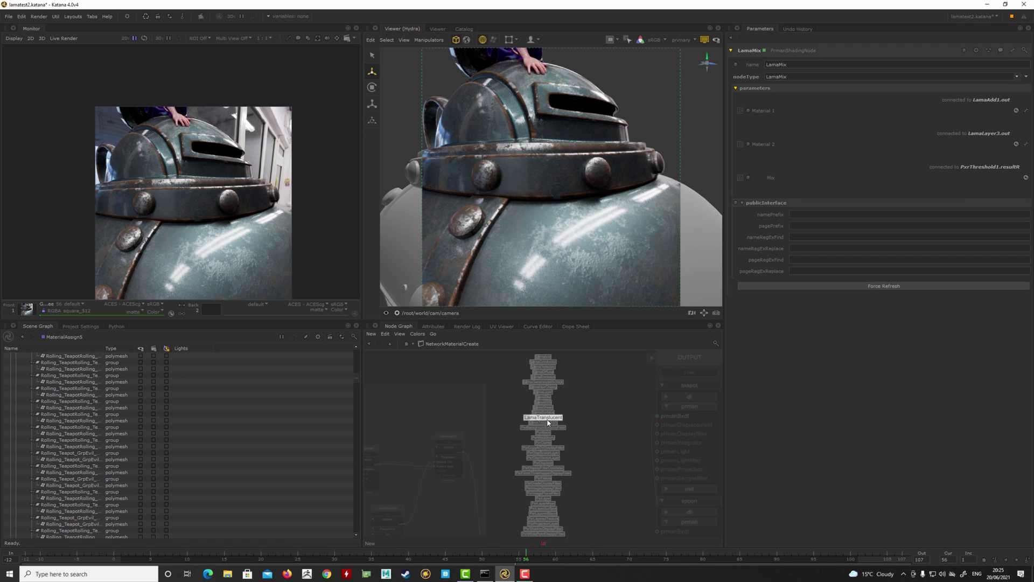
key("Down")
key("Down")
key("Down")
key("Down")
key("Down")
key("Down")
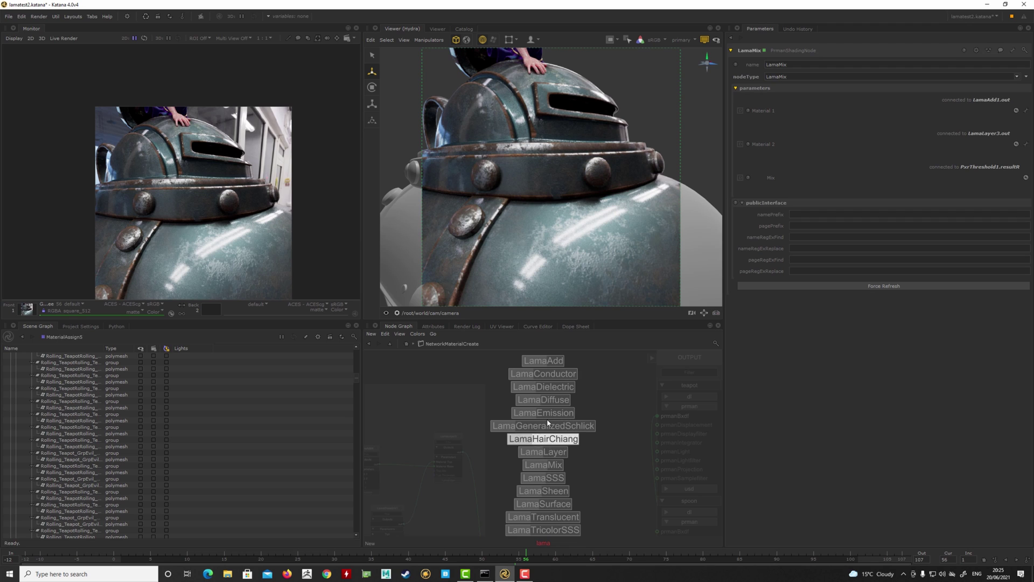
key("Return")
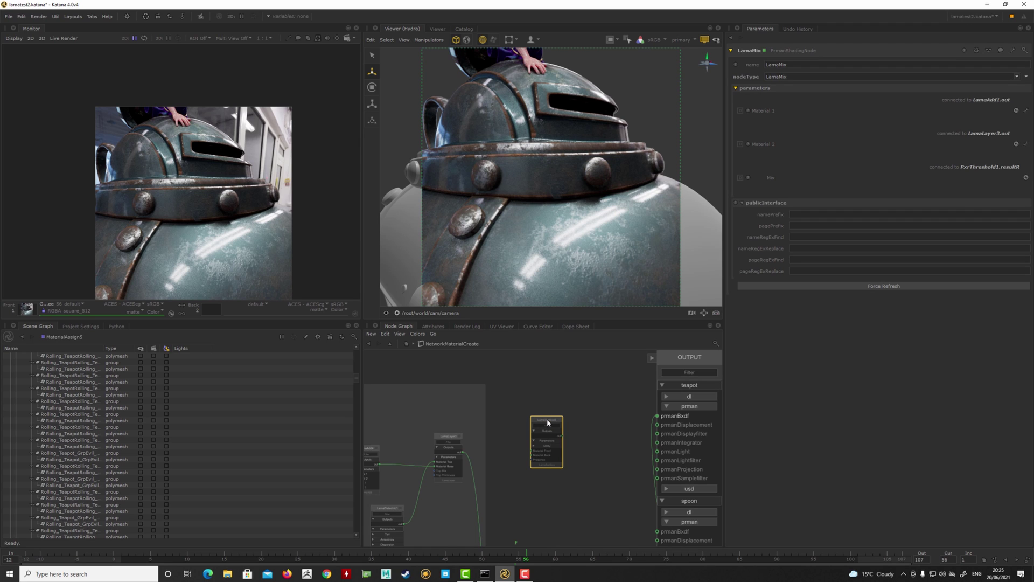
Enable Compute Interior on the new LamaSurface and connect the LamaLayer3 output to its Material Front.
left_click(550, 418)
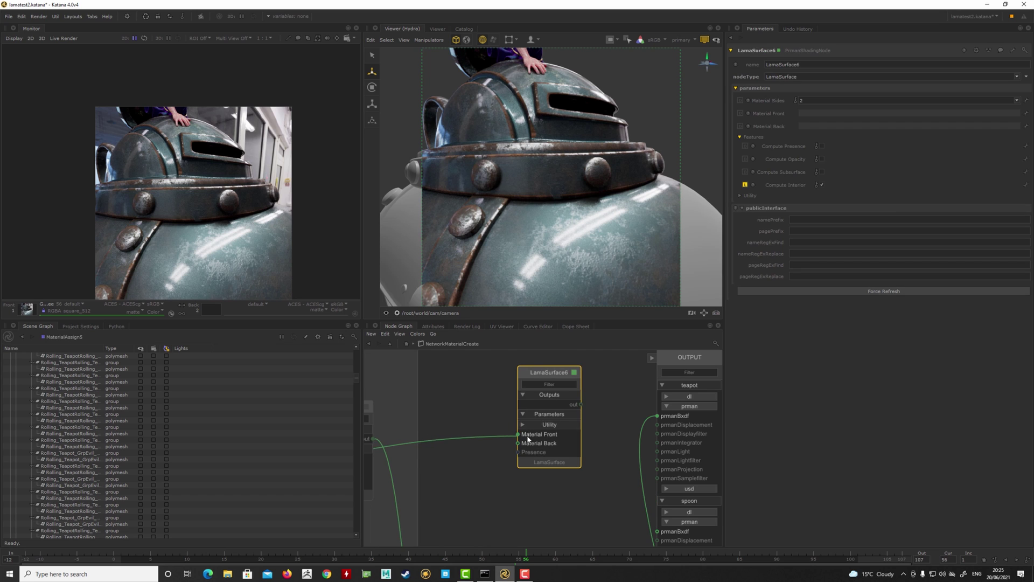
left_click(526, 436)
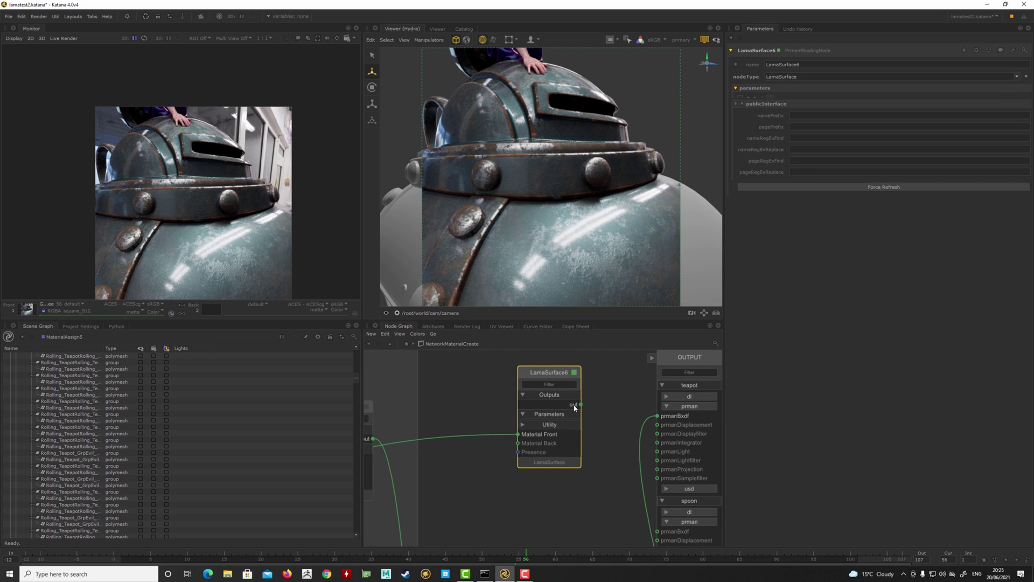
Connect the LamaSurface6 output to the teapot's prmanBxdf and show the whole teapot in the render.
left_click(581, 404)
left_click(657, 416)
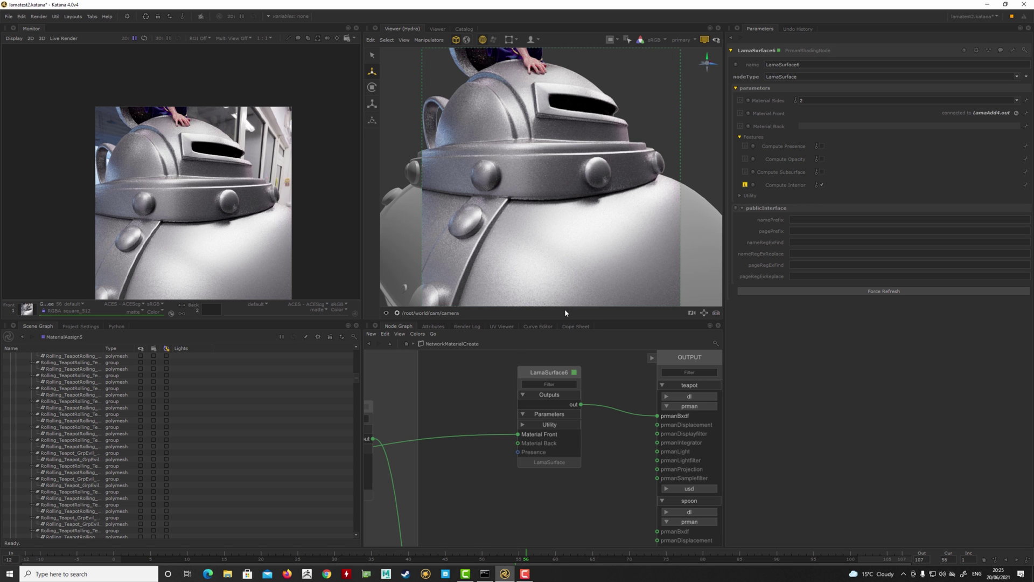
scroll(558, 225, "down", 8)
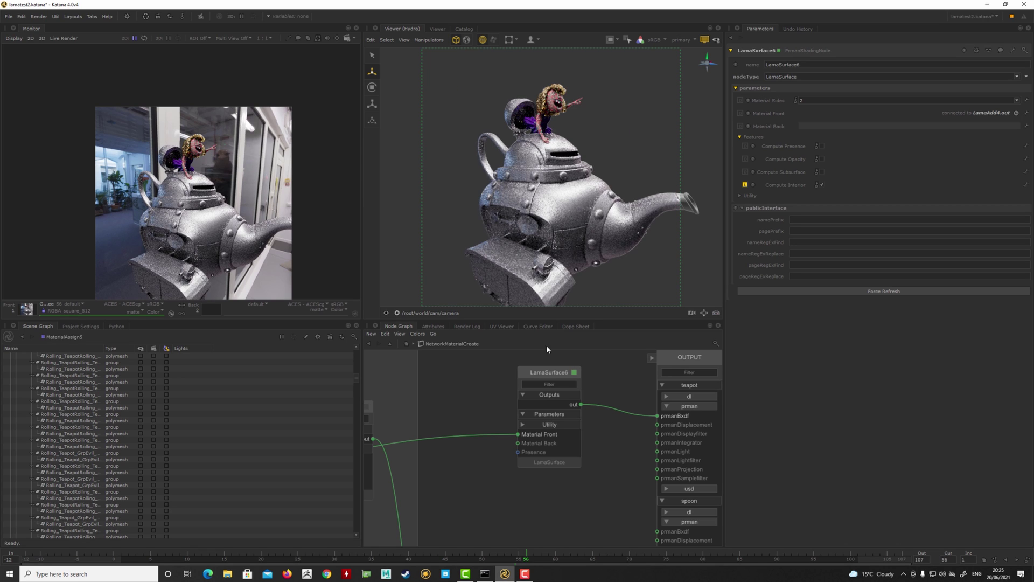
Feed the LamaDielectric1 output into LamaSurface6's Material Front to render the coating by itself.
middle_click_drag(490, 414, 652, 395)
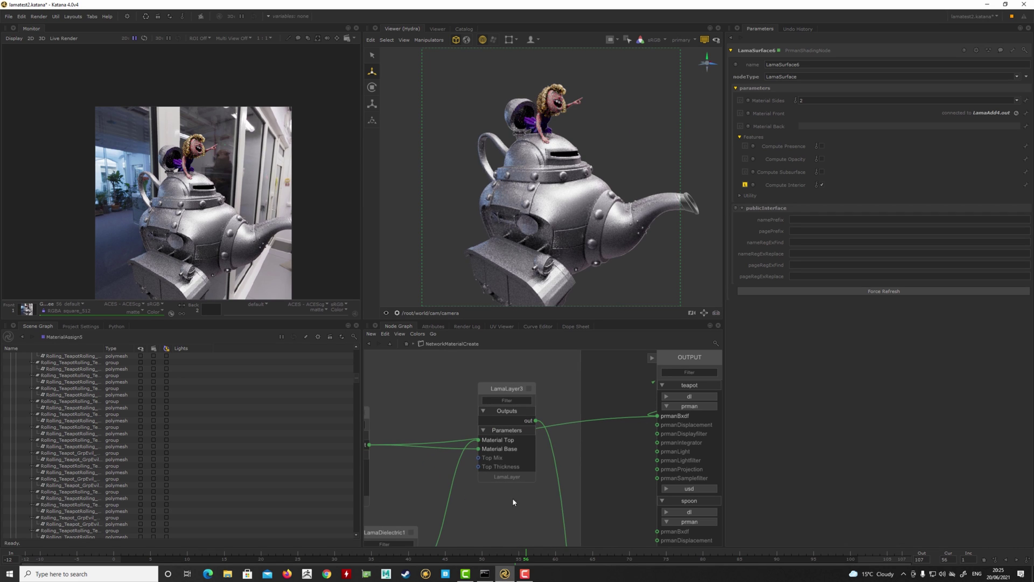
middle_click_drag(513, 502, 580, 399)
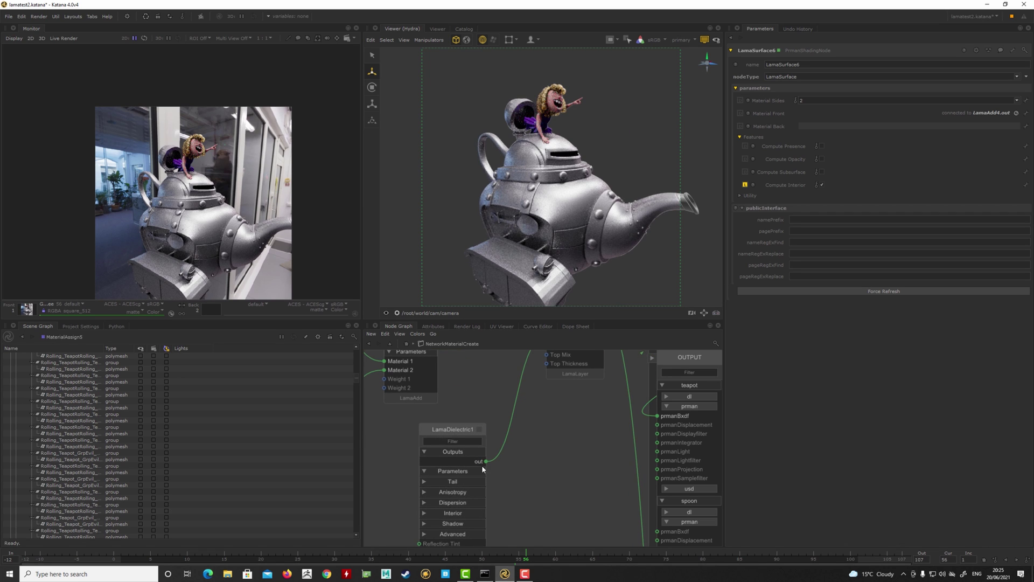
left_click(487, 463)
middle_click_drag(557, 460, 482, 491)
middle_click_drag(602, 429, 567, 440)
left_click(561, 416)
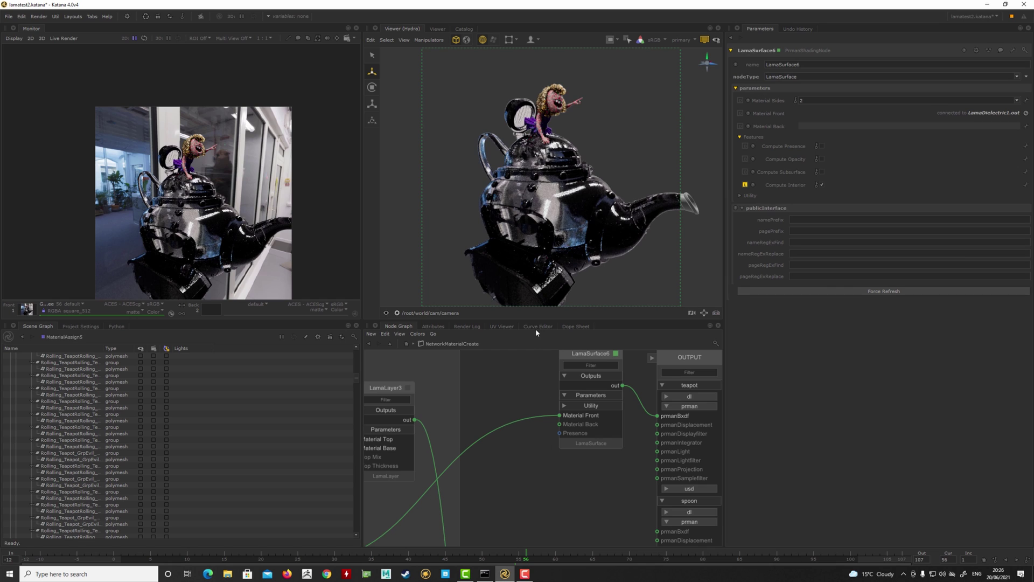
Enable Compute Presence and Compute Opacity on LamaSurface6, toggling presence off and undoing that to compare renders.
left_click(591, 361)
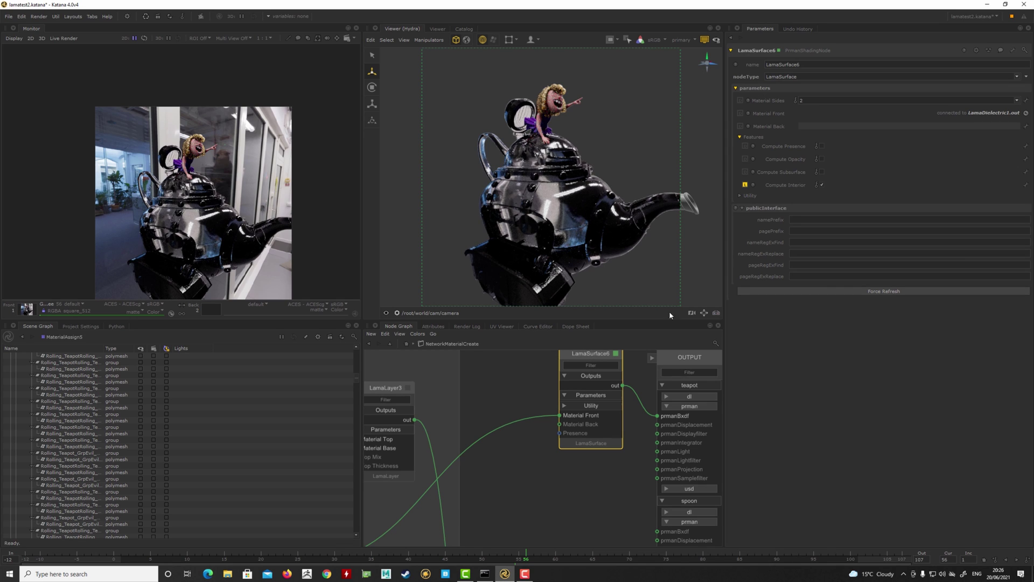
left_click(819, 145)
left_click(821, 172)
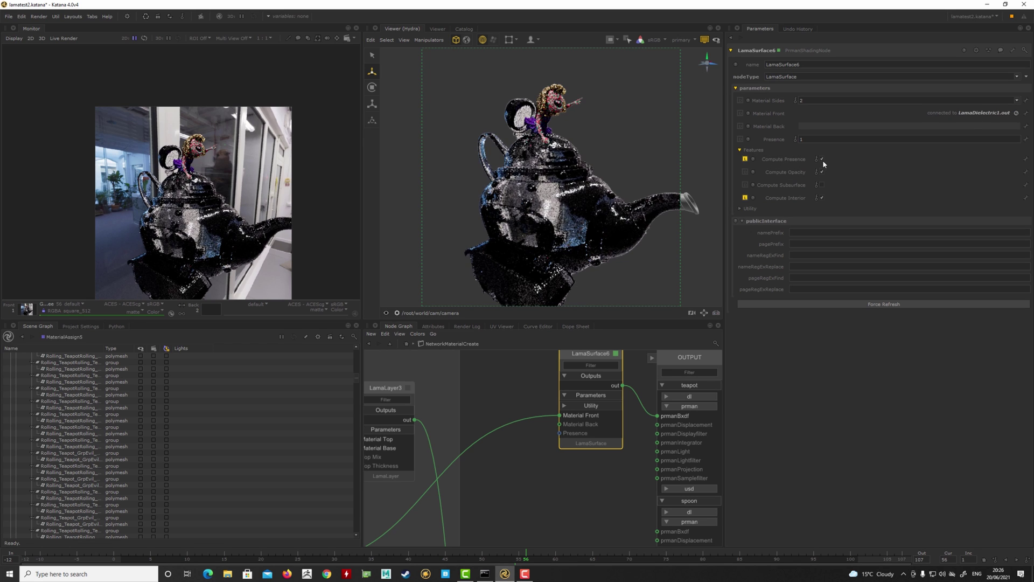
left_click(821, 159)
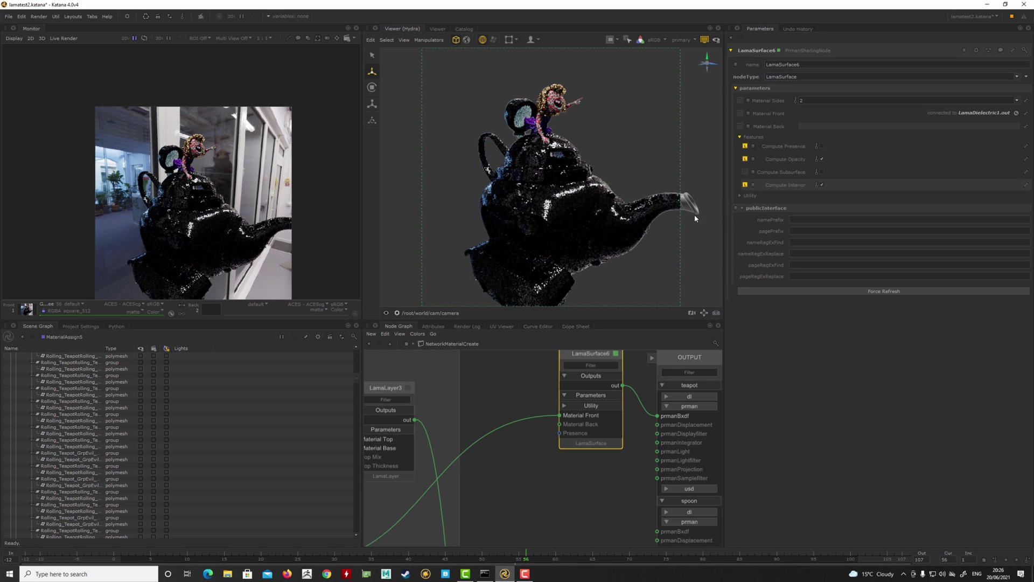
key("ctrl+z")
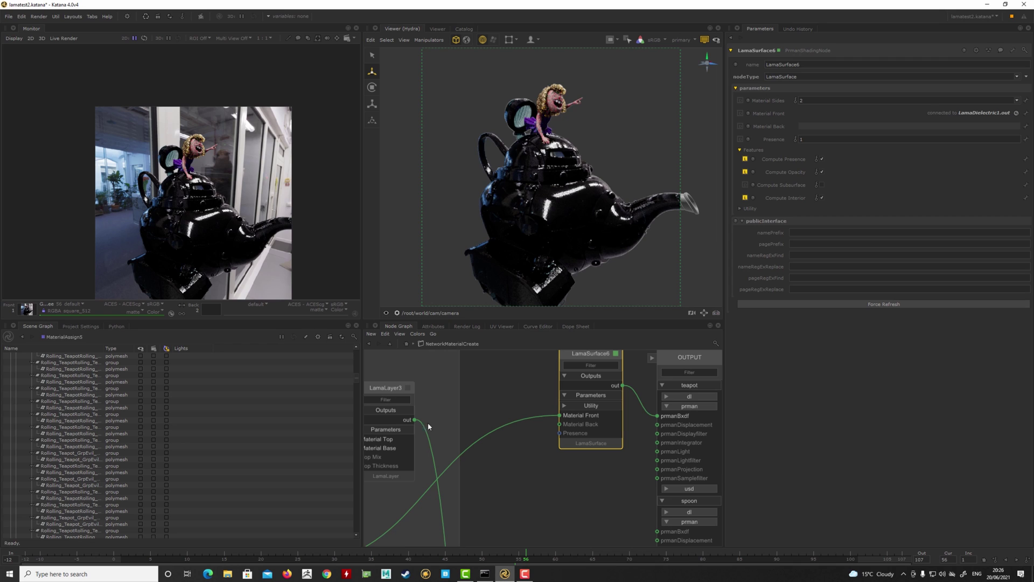
Reconnect the LamaLayer3 output to LamaSurface6's Material Front in place of the dielectric.
middle_click_drag(402, 430, 515, 419)
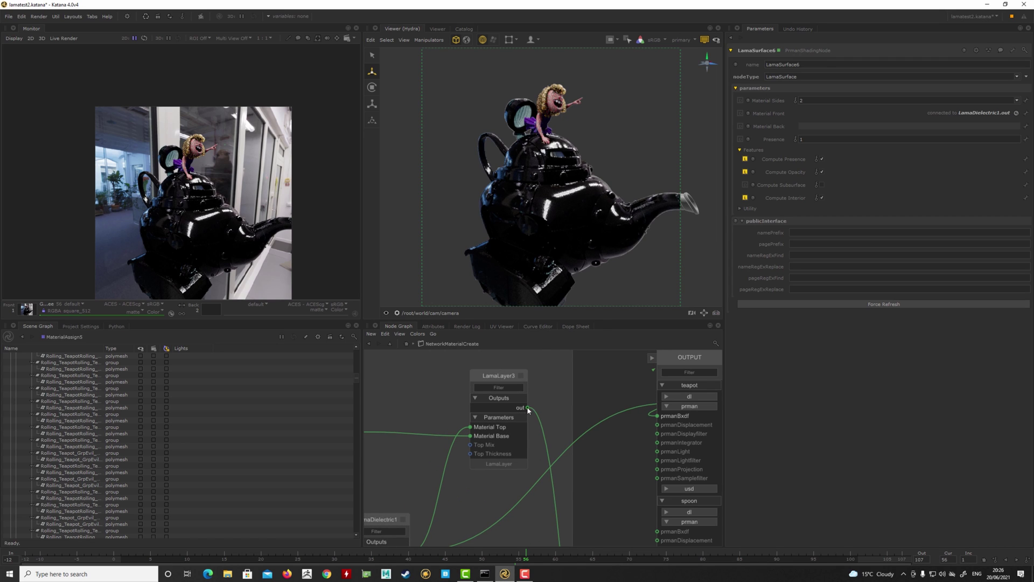
middle_click_drag(622, 396, 536, 419)
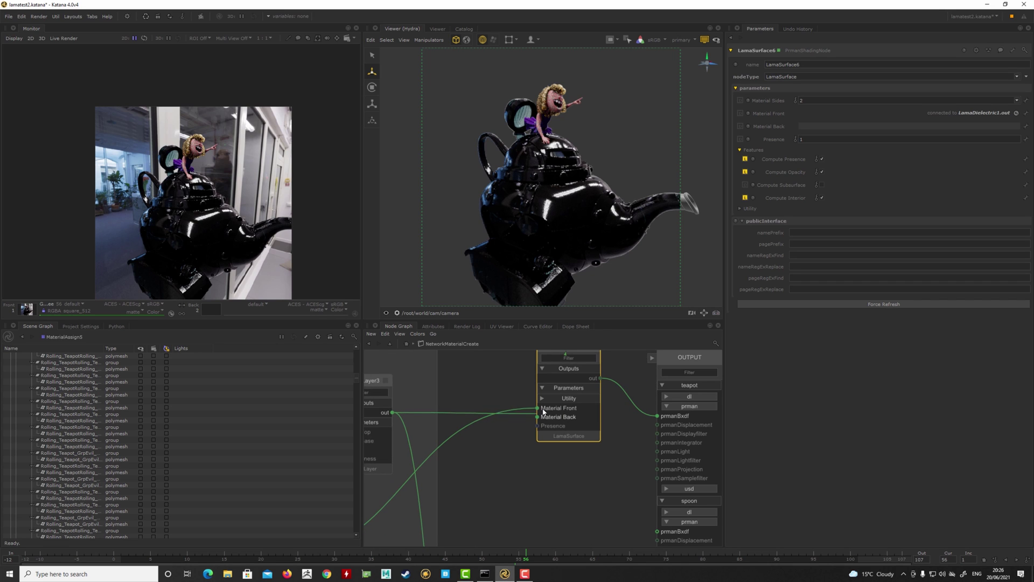
left_click(538, 408)
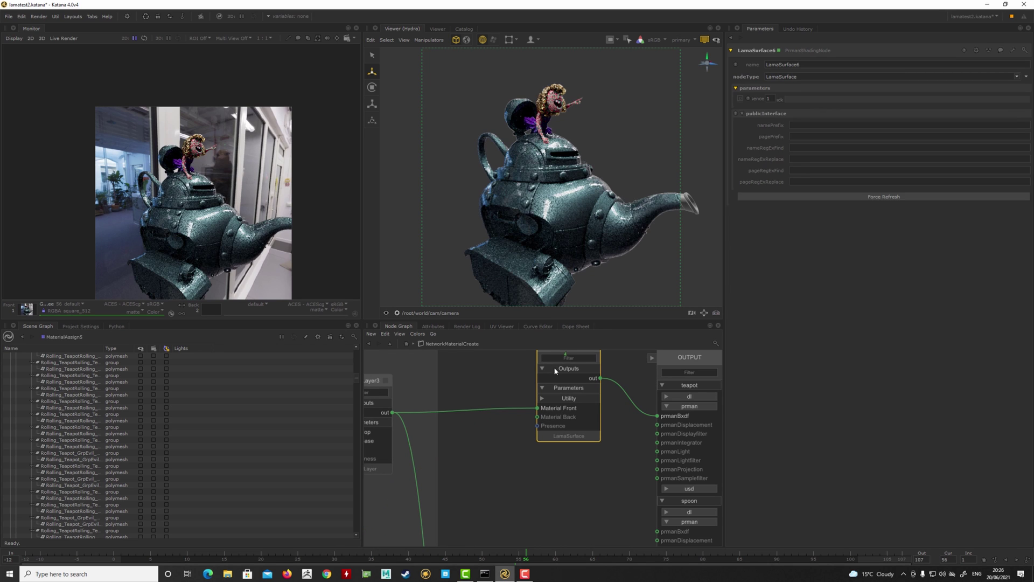
Review LamaLayer3's top mix and thickness parameters and LamaDielectric1's interior absorption settings.
middle_click_drag(406, 396, 437, 392)
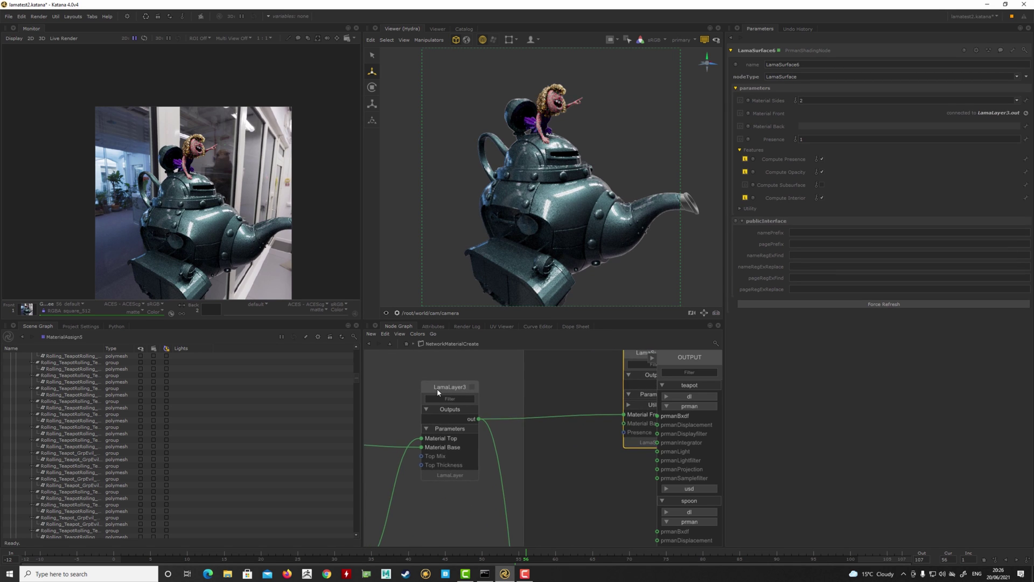
left_click(446, 393)
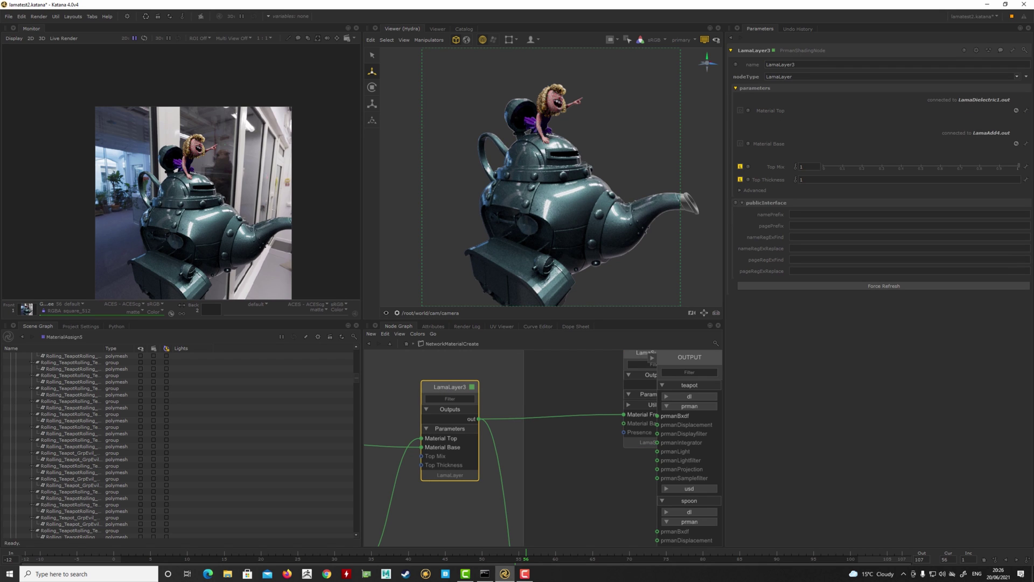
middle_click_drag(431, 538, 501, 476)
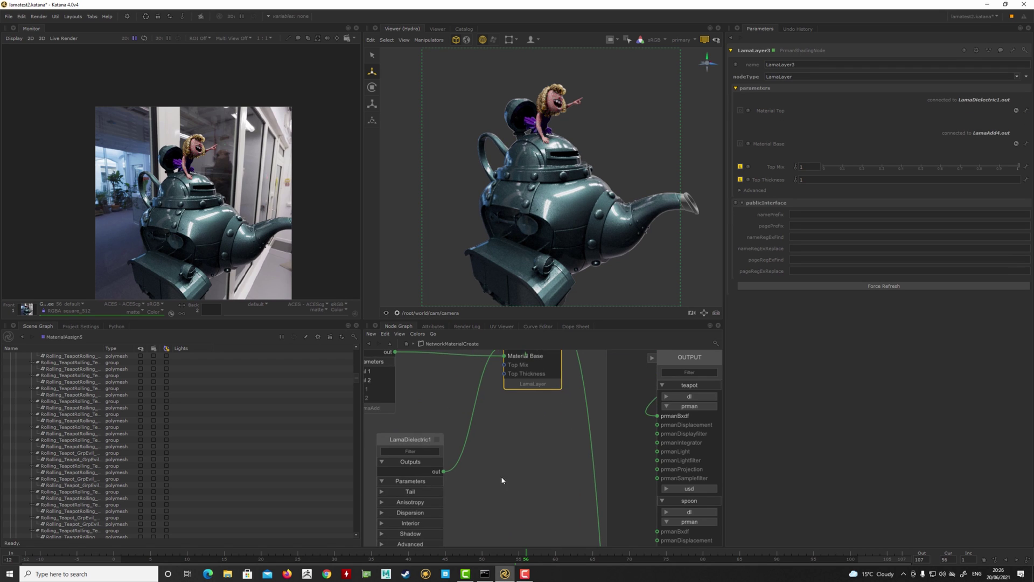
left_click(421, 442)
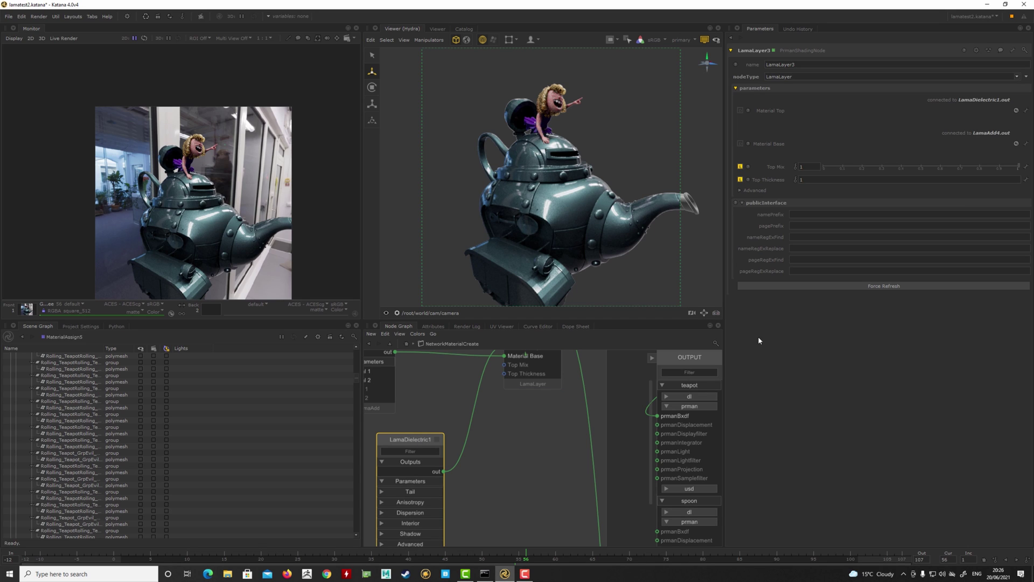
left_click(437, 439)
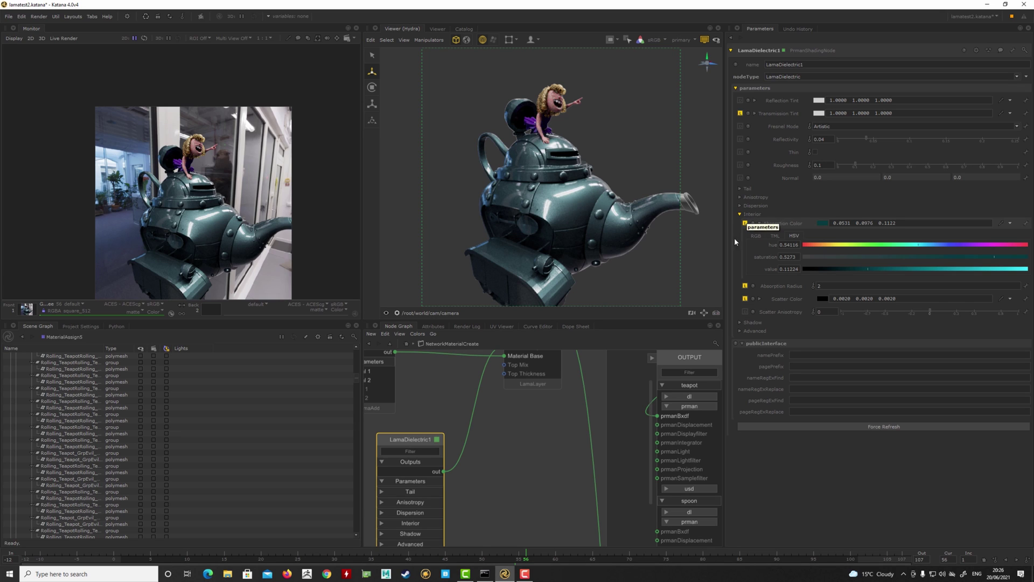
middle_click_drag(558, 445, 538, 481)
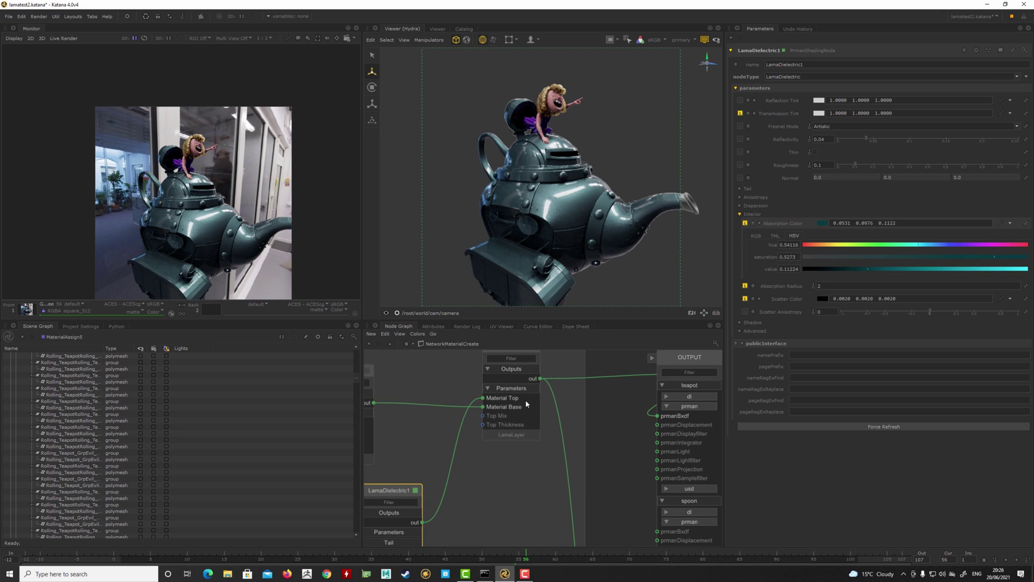
middle_click_drag(527, 405, 521, 441)
Test LamaLayer3's Top Thickness at values below 1, at 1 and at 10 to compare the absorption.
left_click(516, 367)
double_click(516, 368)
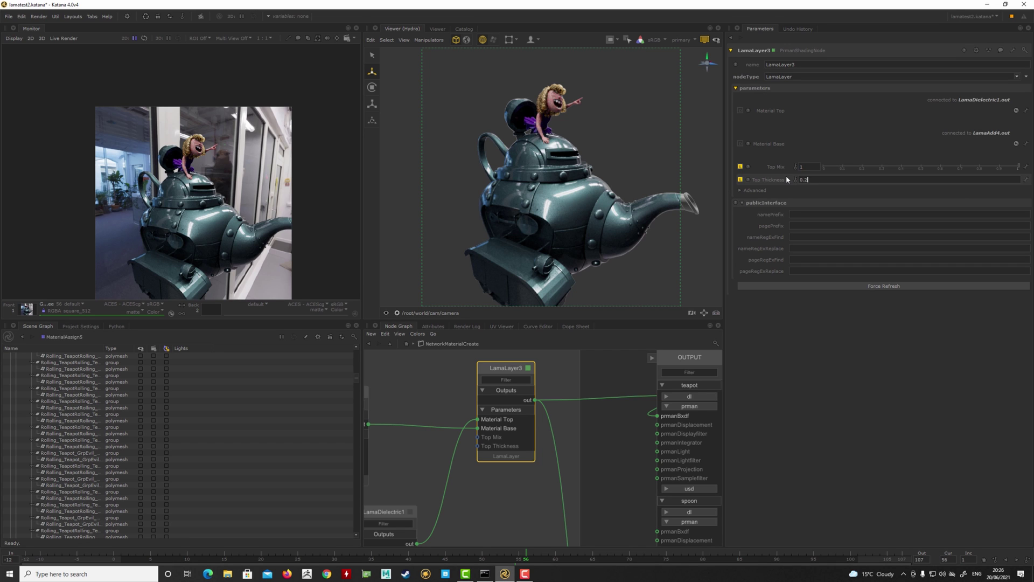
key("Return")
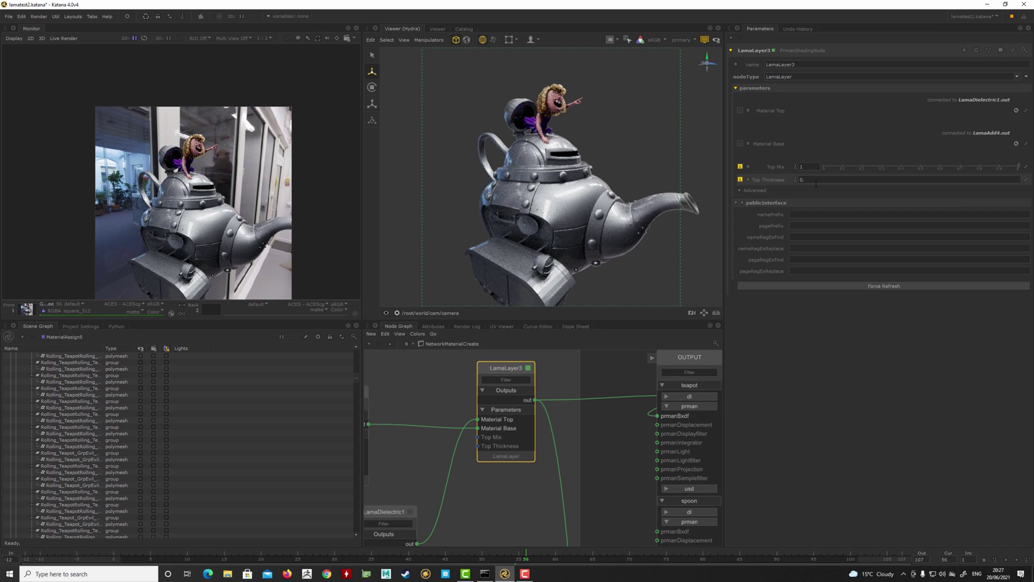
key("Return")
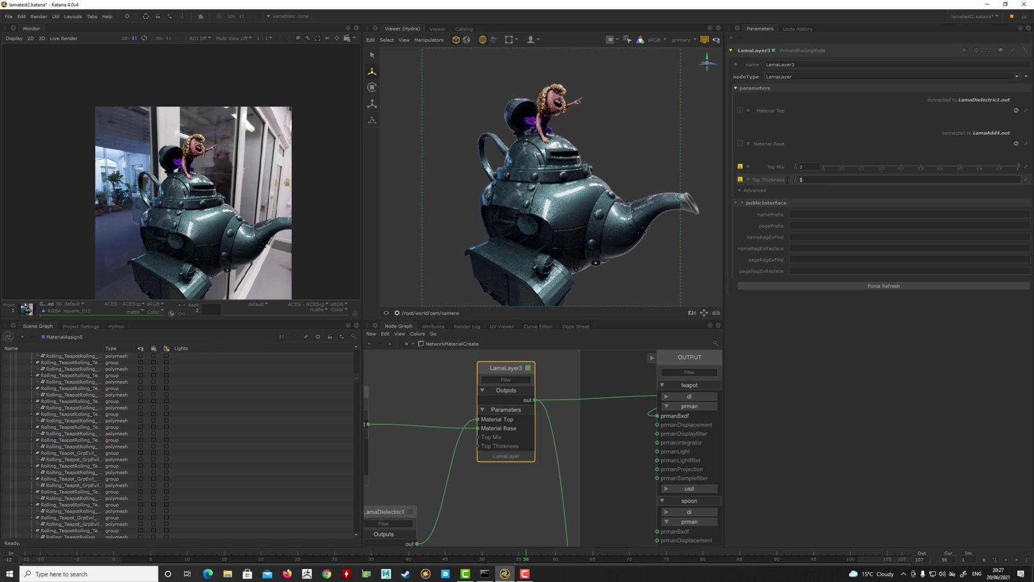
key("Return")
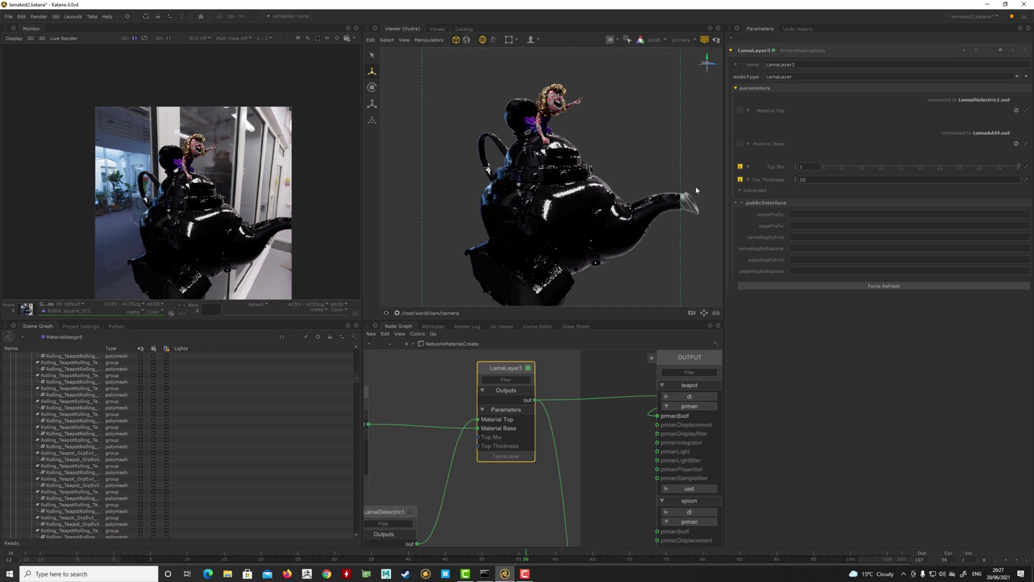
Set LamaLayer3's Top Thickness to 4 and inspect the teapot lid close up in the render.
left_click_drag(808, 181, 755, 193)
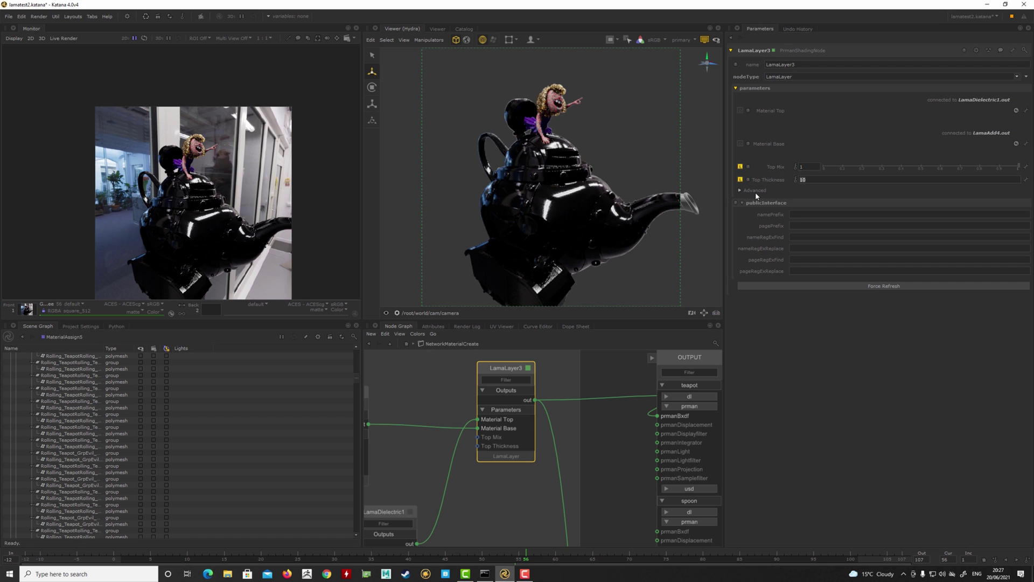
type("4")
key("Return")
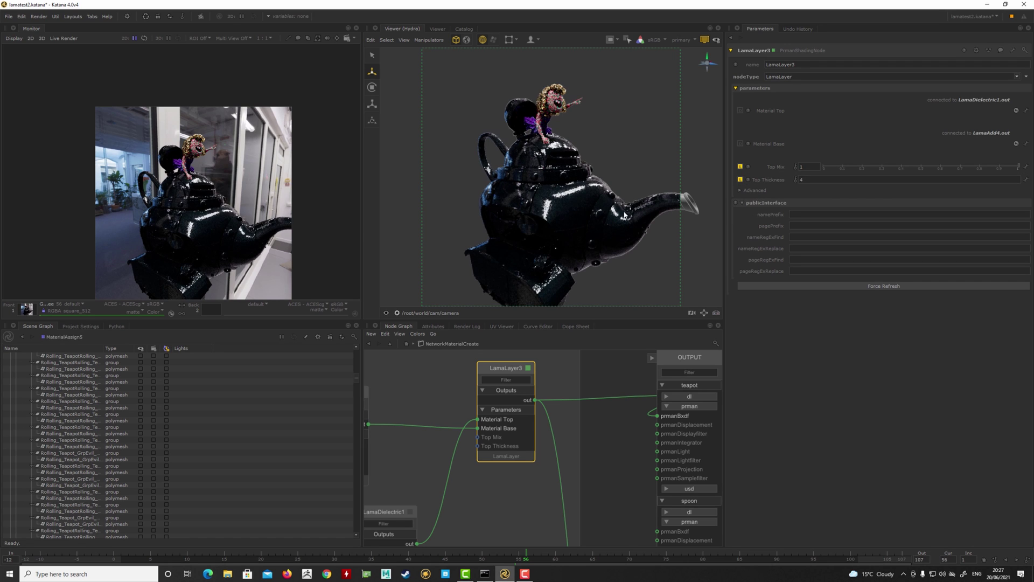
right_click_drag(548, 192, 619, 221, "alt")
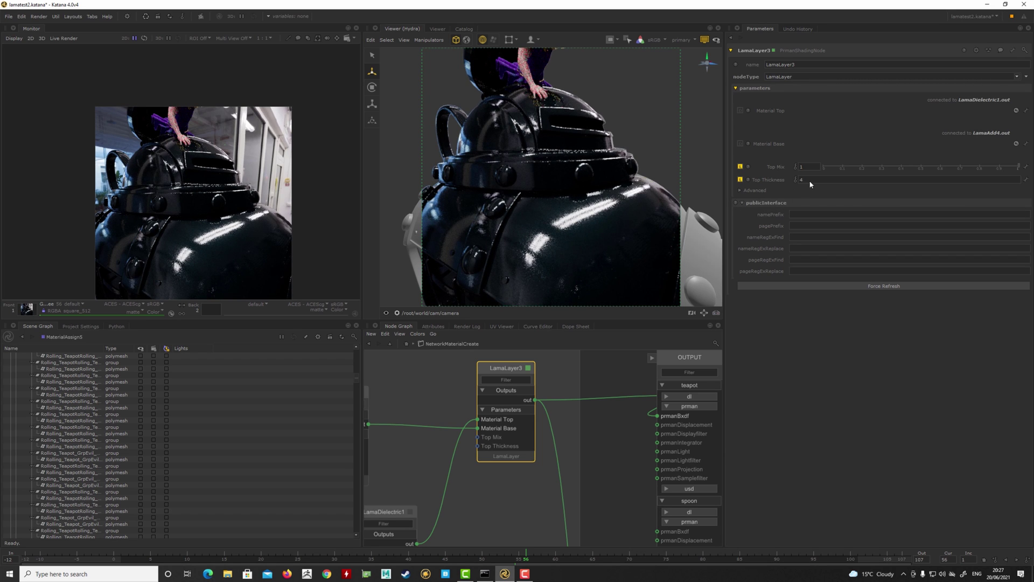
Lower LamaLayer3's Top Thickness to 2.
left_click(786, 180)
key("Return")
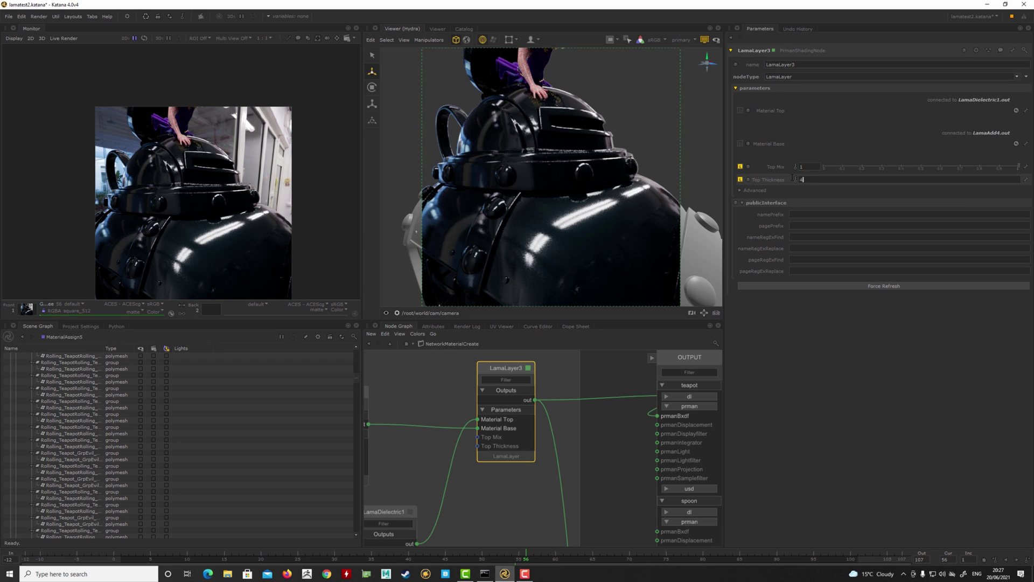
type("2")
key("Return")
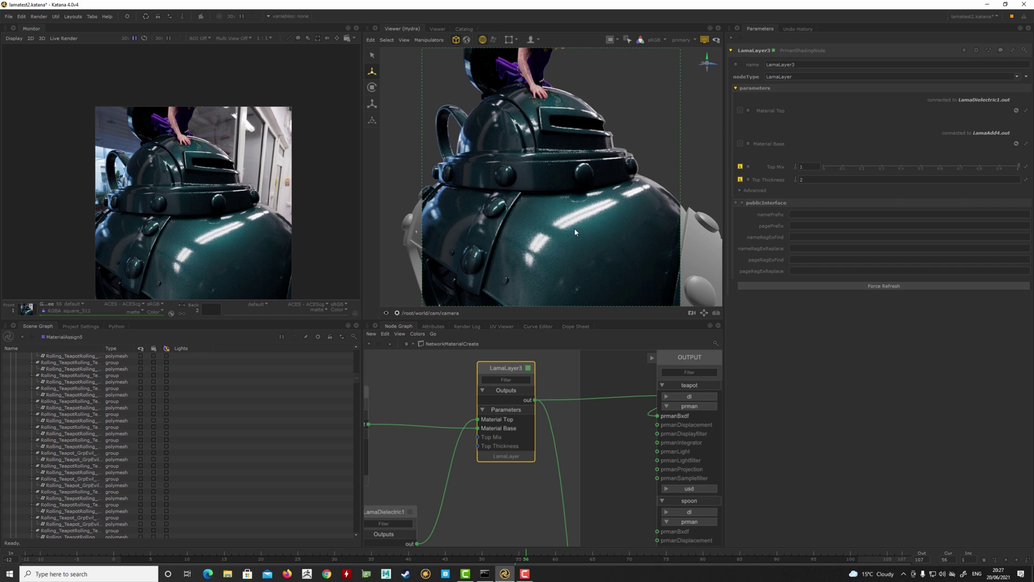
View the teapot with its character again and set LamaLayer3's Top Thickness to 1.
right_click_drag(574, 228, 551, 225, "alt")
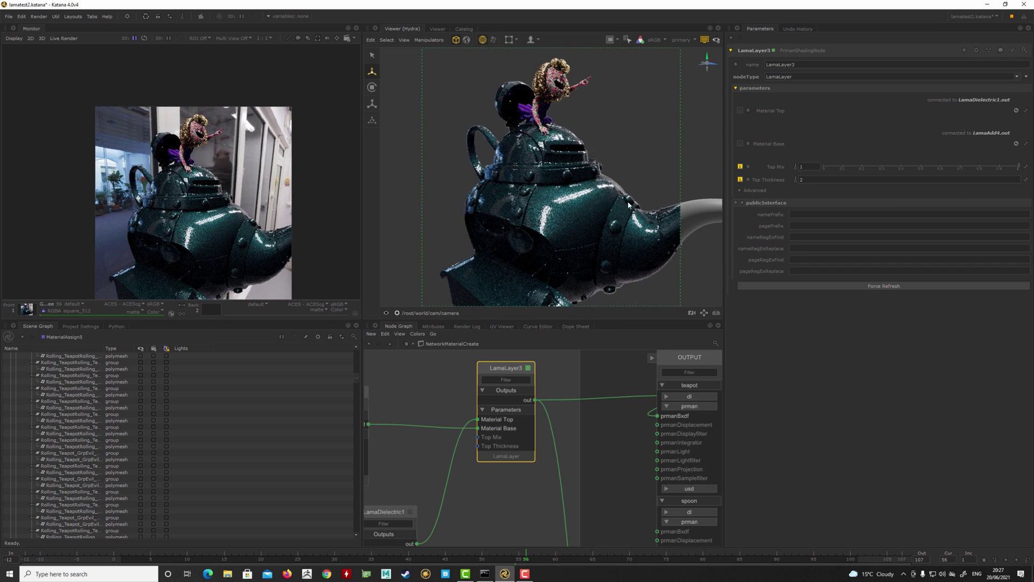
key("Return")
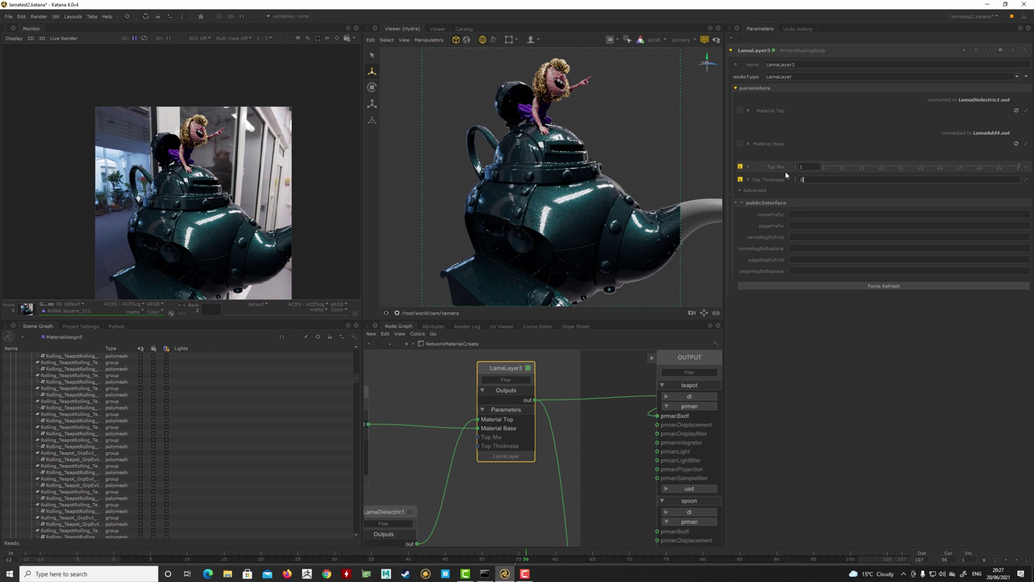
key("Return")
Connect the output of the LamaAdd node in the red rust group to LamaSurface6's Material Front.
middle_click_drag(567, 480, 562, 412)
scroll(572, 491, "down", 4)
middle_click_drag(572, 492, 574, 375)
middle_click_drag(519, 503, 575, 358)
middle_click_drag(627, 530, 592, 337)
middle_click_drag(461, 501, 561, 397)
middle_click_drag(541, 355, 461, 465)
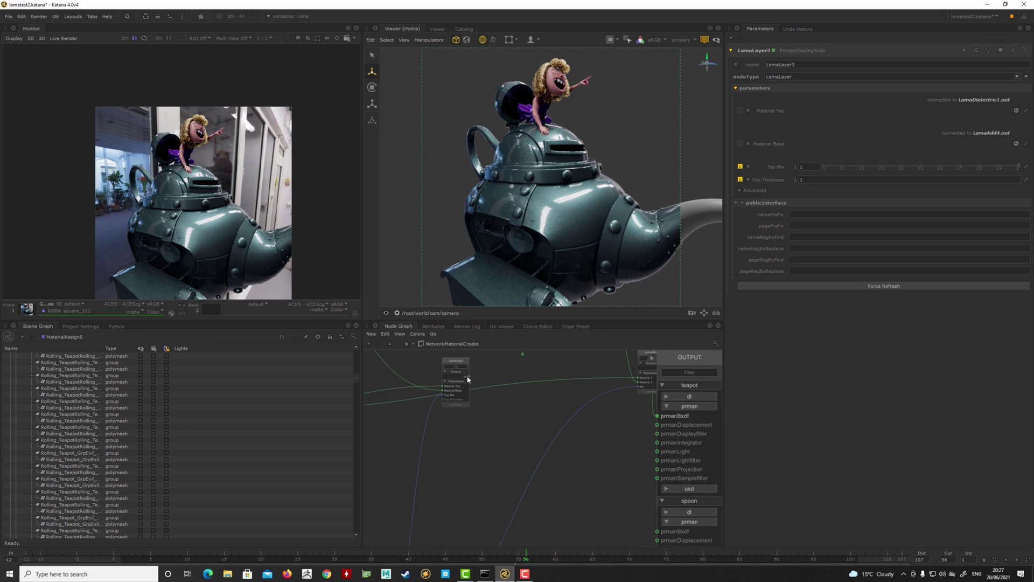
middle_click_drag(459, 454, 470, 458)
middle_click_drag(387, 431, 506, 439)
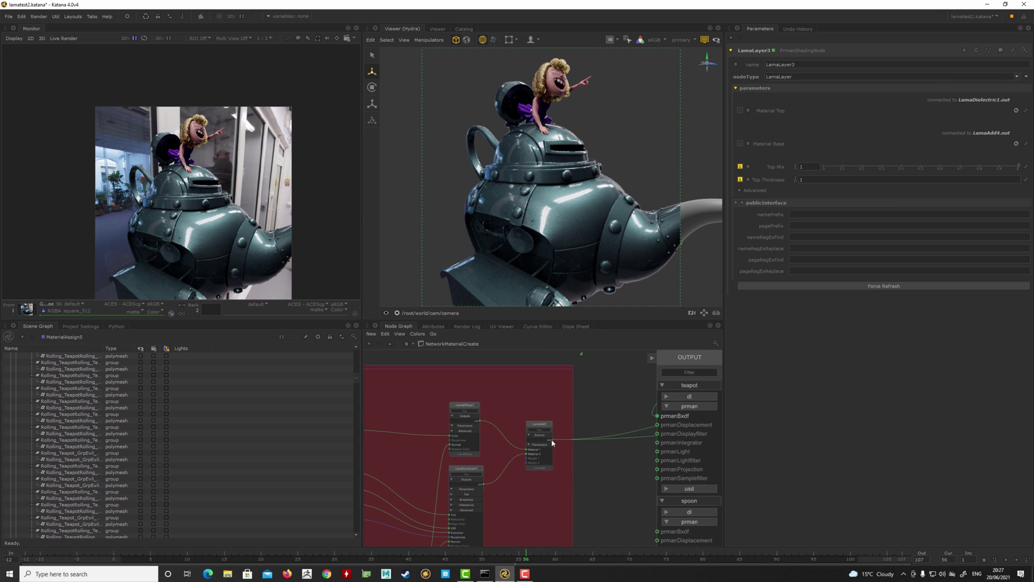
scroll(562, 445, "up", 6)
scroll(563, 442, "down", 6)
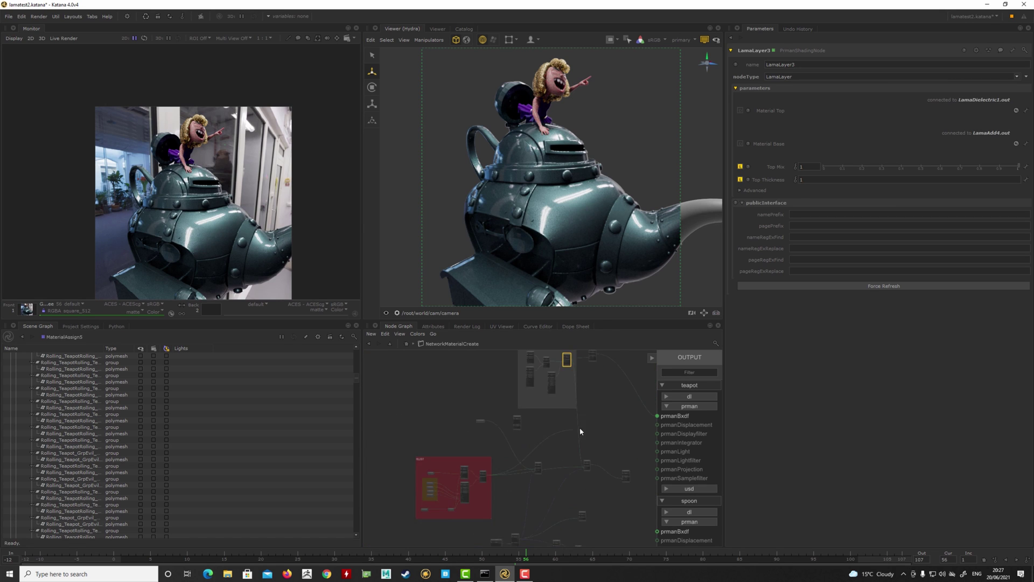
middle_click_drag(630, 391, 542, 437)
scroll(541, 436, "up", 5)
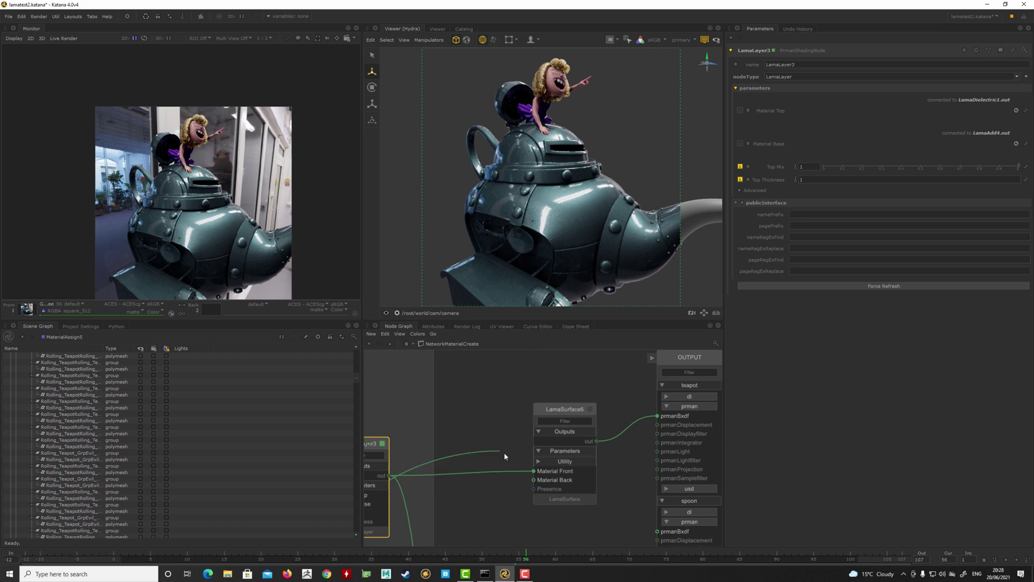
left_click(533, 470)
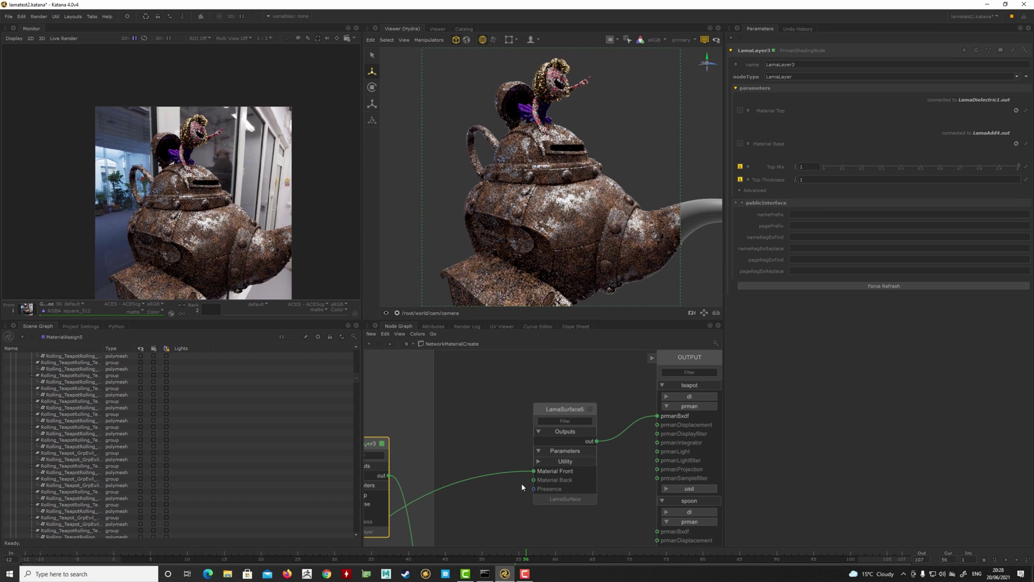
Connect the LamaSurface node fed by the final material mix to the teapot's prmanBxdf to render the combined paint and rust.
middle_click_drag(583, 509, 585, 379)
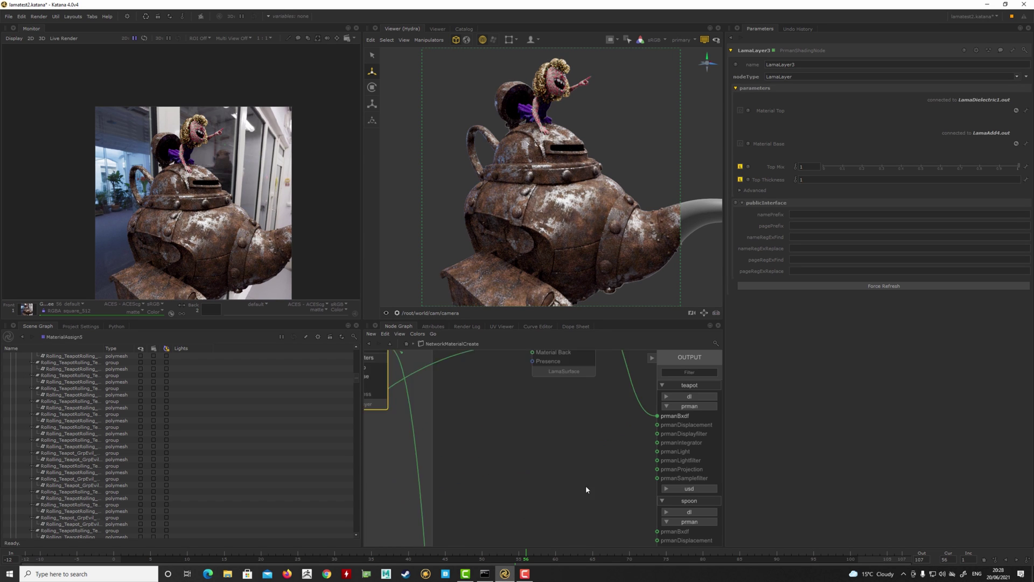
middle_click_drag(586, 487, 599, 242)
middle_click_drag(534, 538, 544, 477)
scroll(492, 521, "down", 5)
middle_click_drag(492, 522, 573, 514)
middle_click_drag(457, 472, 531, 263)
middle_click_drag(402, 503, 479, 426)
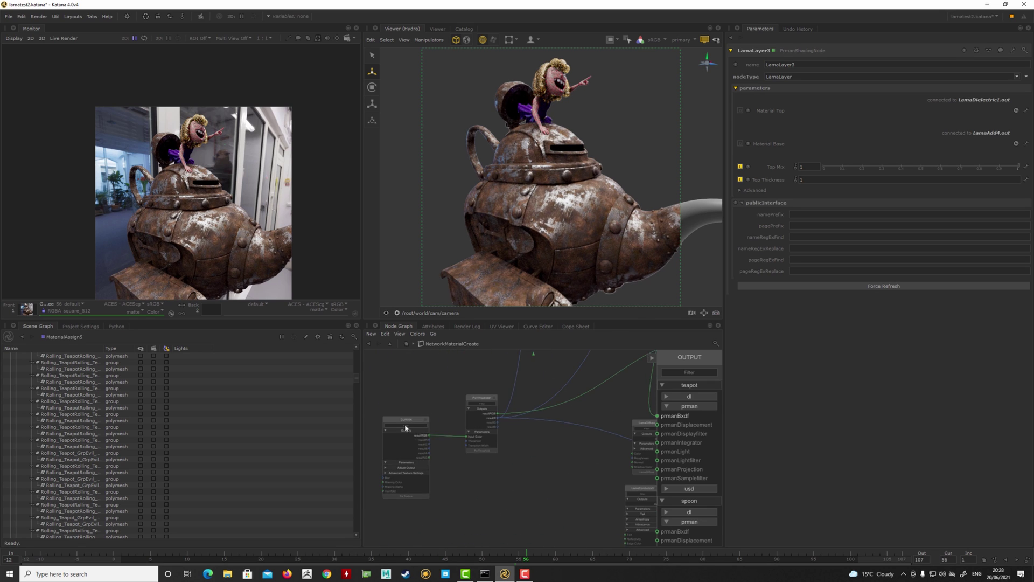
middle_click_drag(521, 399, 464, 532)
middle_click_drag(616, 385, 564, 488)
middle_click_drag(644, 457, 575, 479)
middle_click_drag(654, 491, 572, 495)
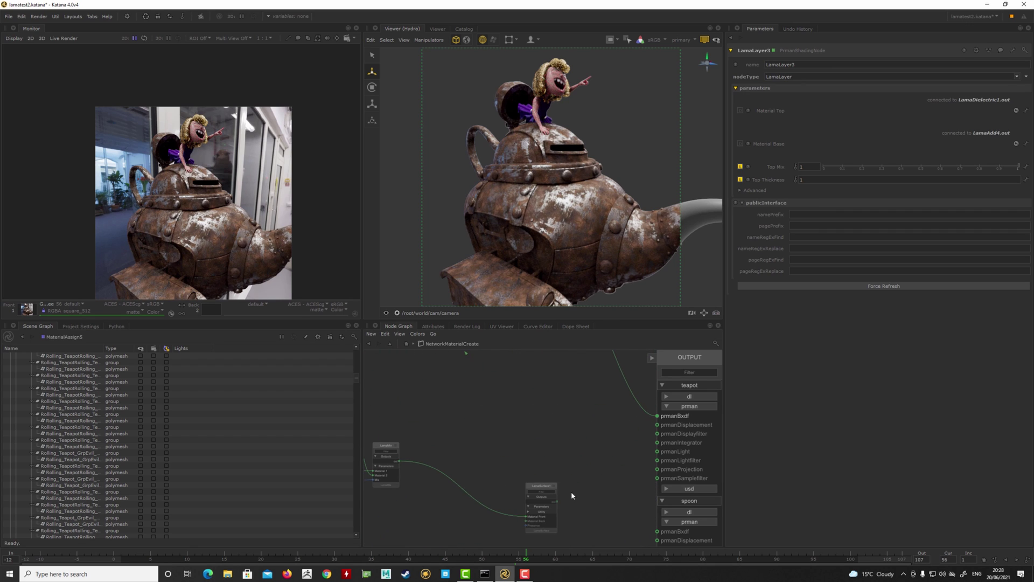
left_click_drag(556, 501, 657, 415)
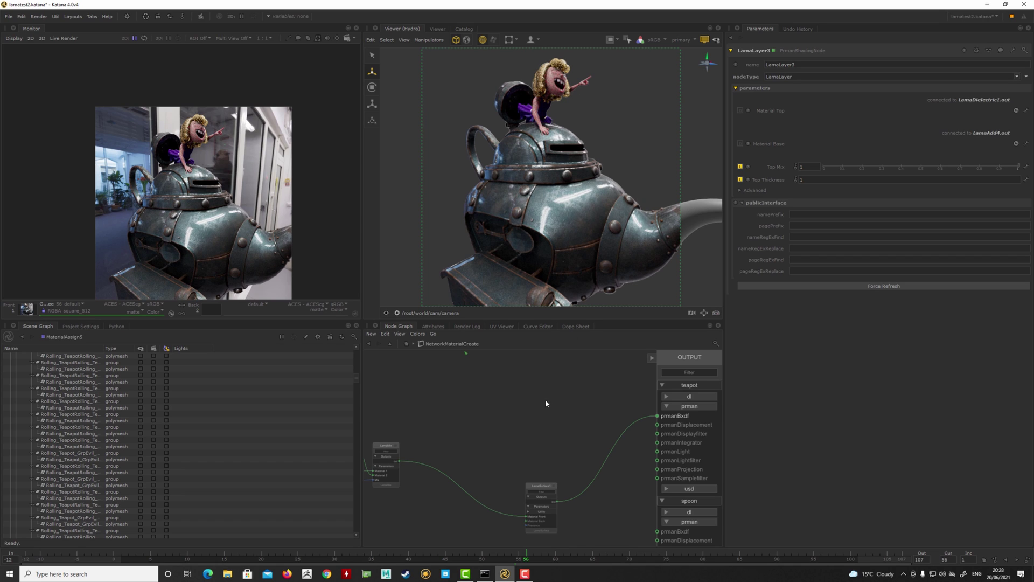
Locate the CARPAINT group and its neighbouring LamaSurface node in the node graph.
mouse_move(545, 399)
middle_mouse_down()
mouse_move(512, 478)
mouse_move(493, 457)
mouse_move(525, 533)
middle_mouse_up()
scroll(509, 473, "down", 4)
middle_click_drag(488, 405, 585, 460)
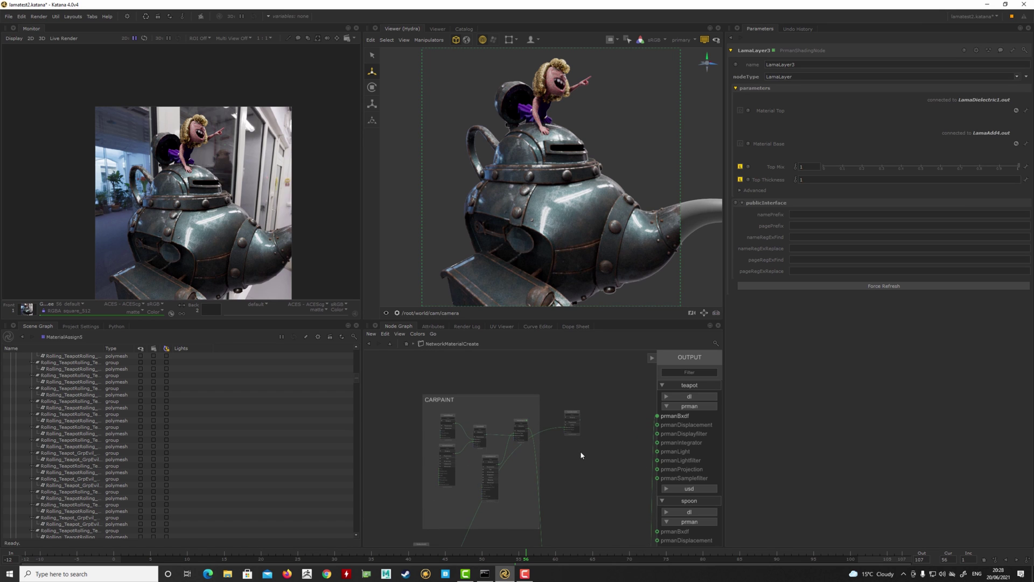